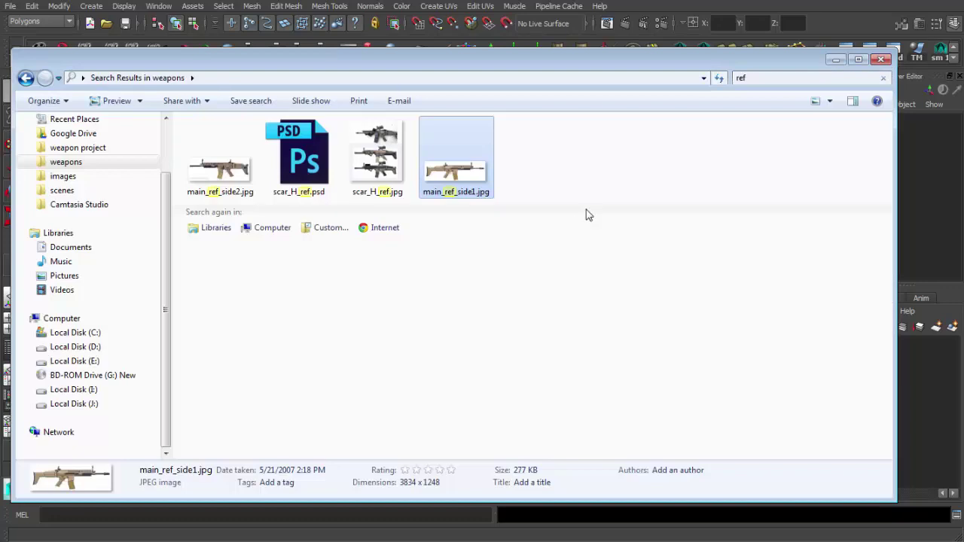
Clear the search and browse the weapon images in the folder.
left_click(882, 78)
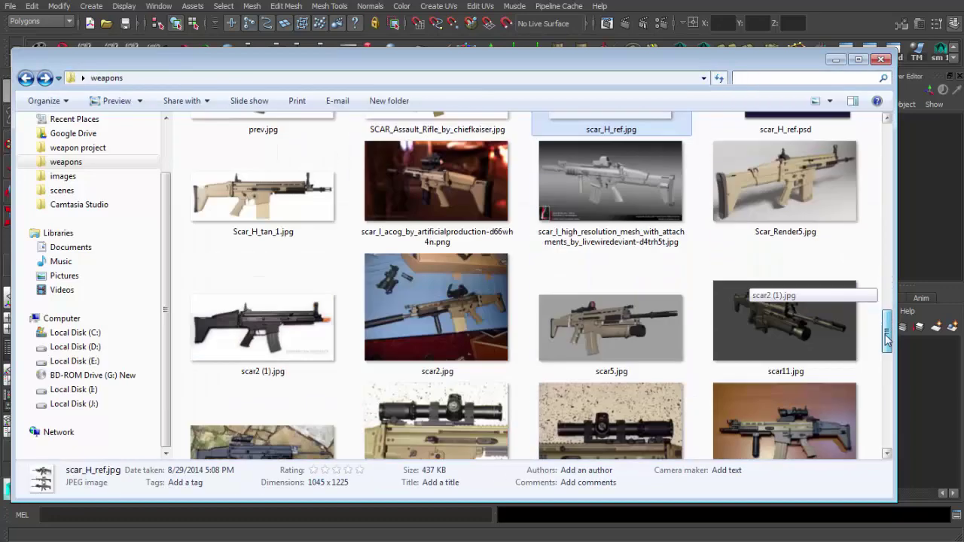
mouse_move(883, 284)
left_mouse_down()
mouse_move(883, 451)
mouse_move(886, 143)
left_mouse_up()
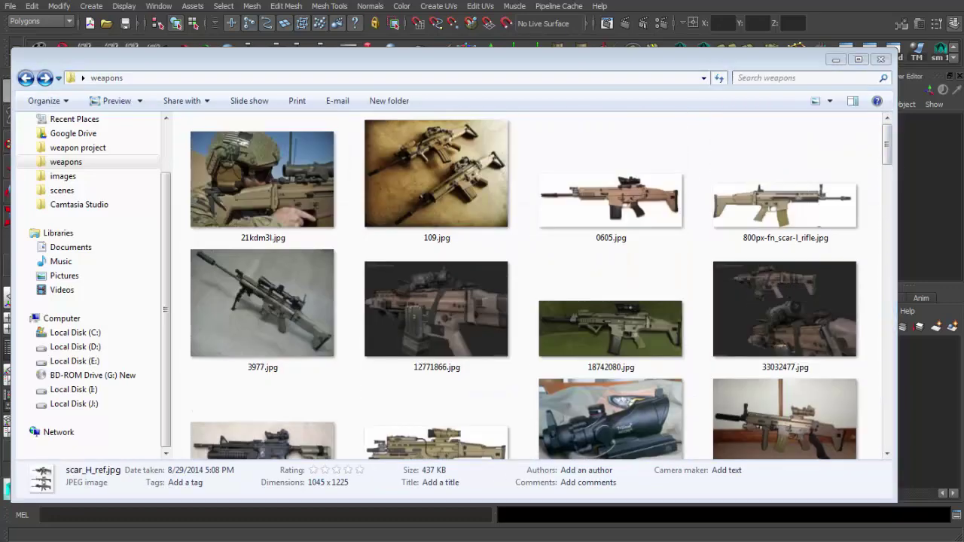
scroll(405, 175, "up", 3)
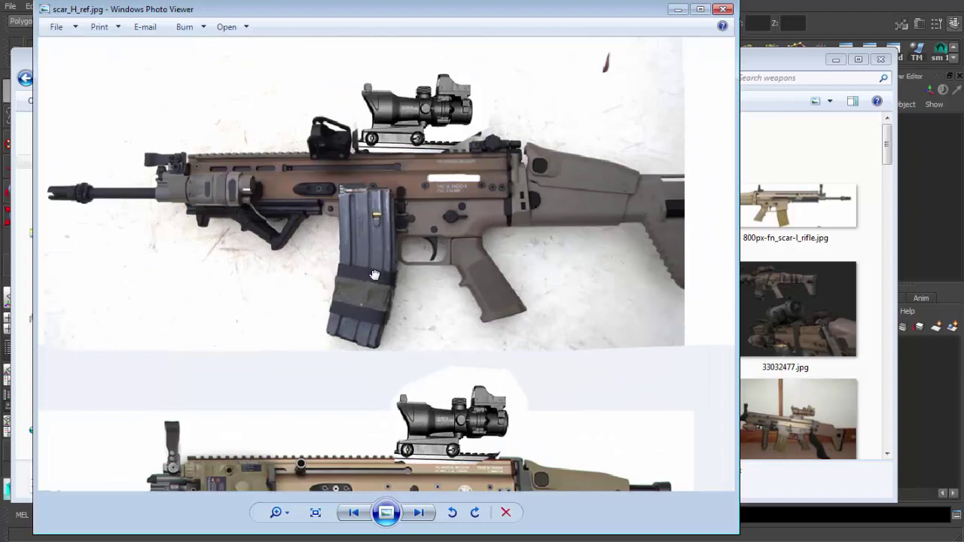
left_click_drag(466, 482, 466, 113)
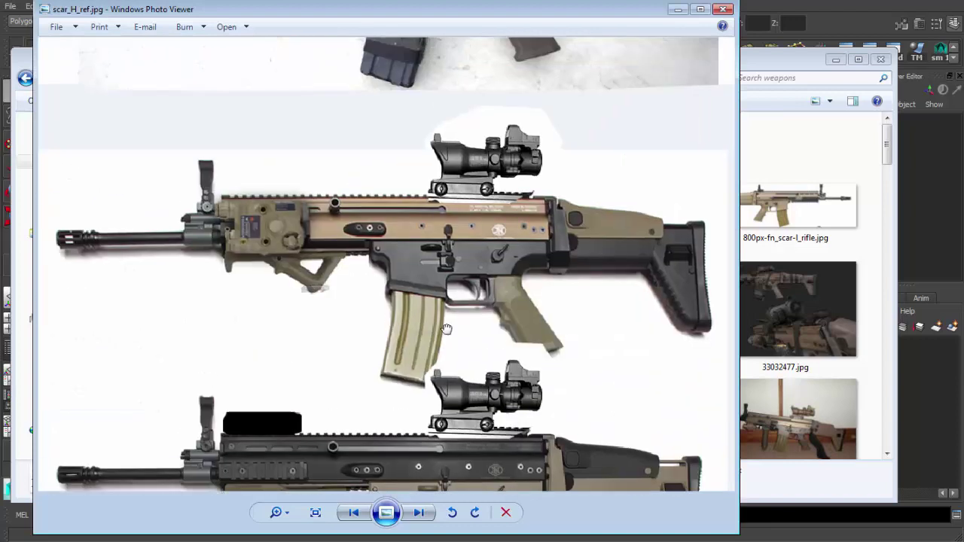
scroll(466, 226, "up", 2)
key("Escape")
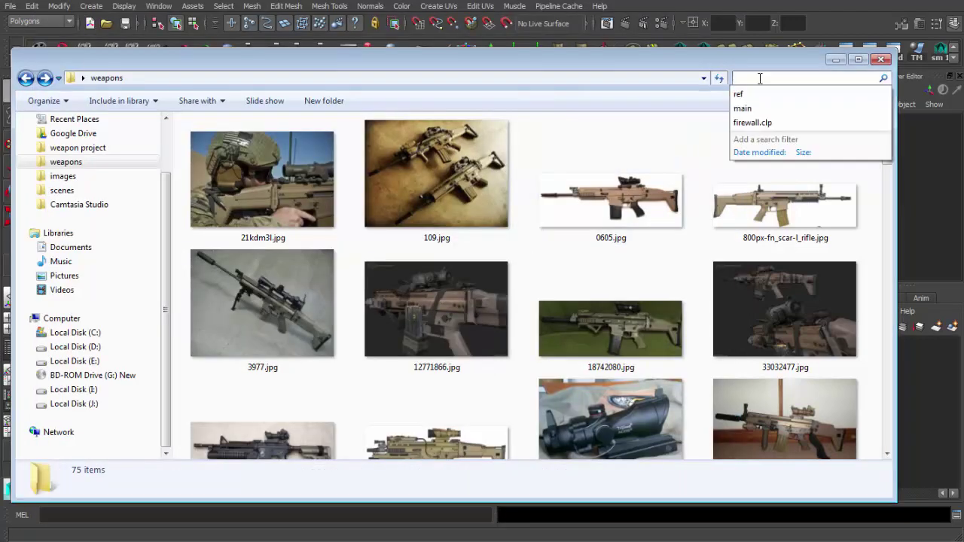
left_click(811, 77)
type("ref")
Search for 'ref', view main_ref_side1.jpg and the next reference image, then close the viewer.
key("Return")
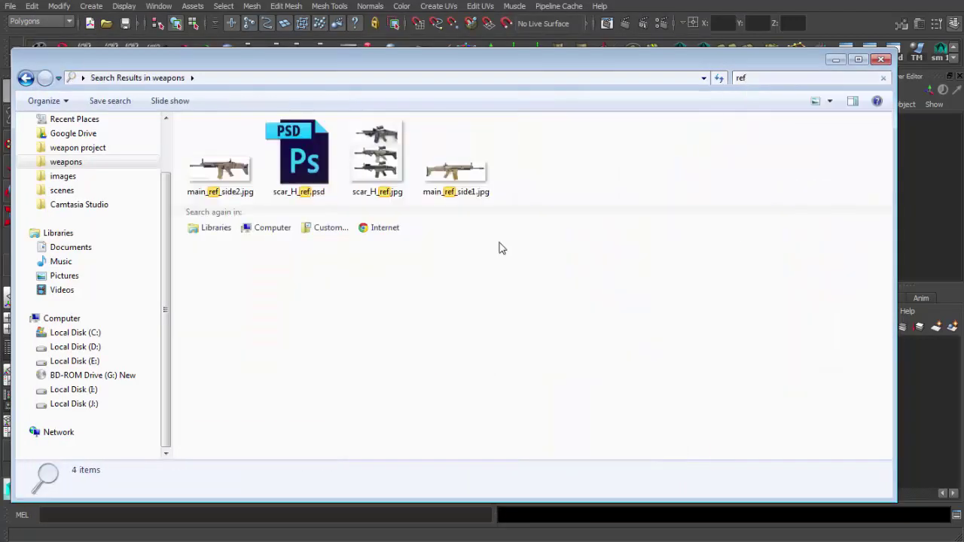
double_click(447, 182)
scroll(625, 170, "up", 2)
scroll(625, 170, "down", 2)
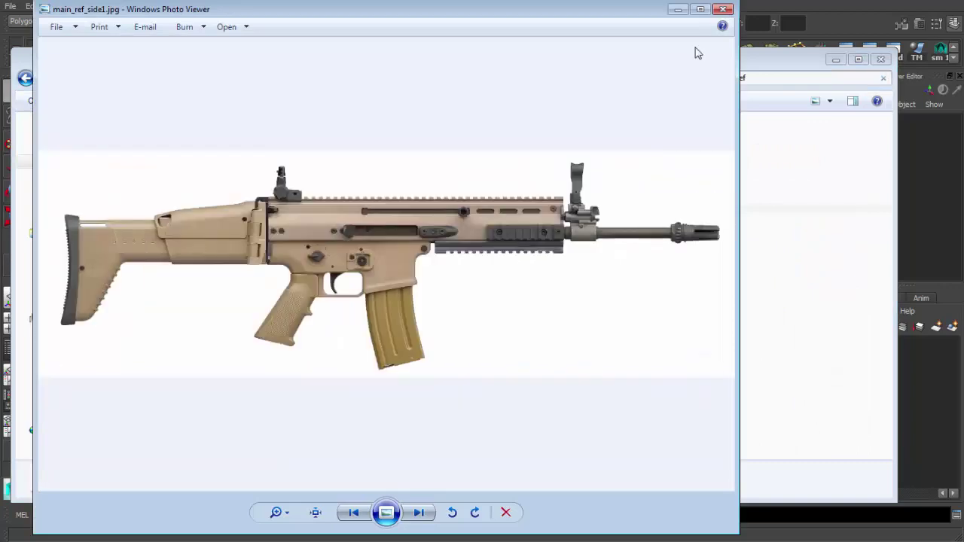
key("Right")
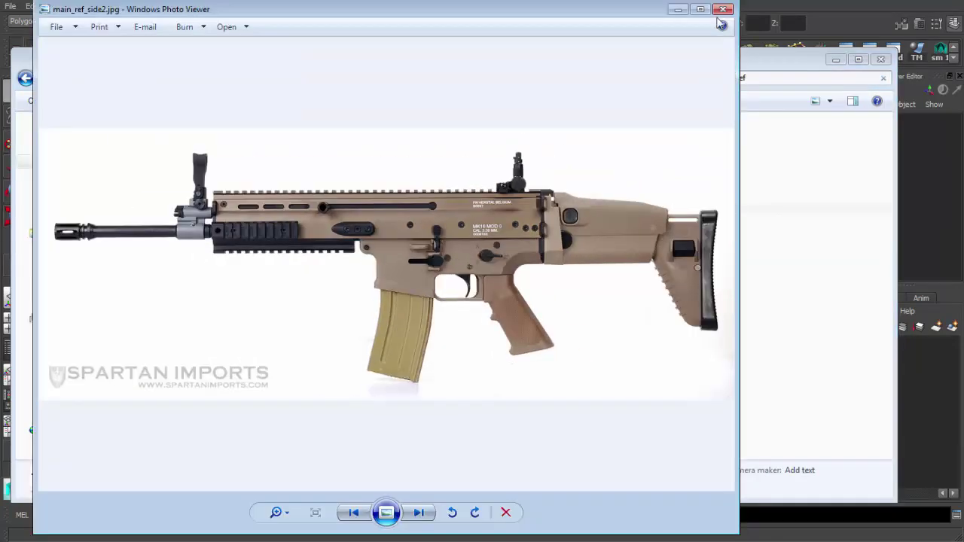
left_click(722, 9)
key("alt+Tab")
Draw a polygon cube on the grid and slide it along X.
key("space")
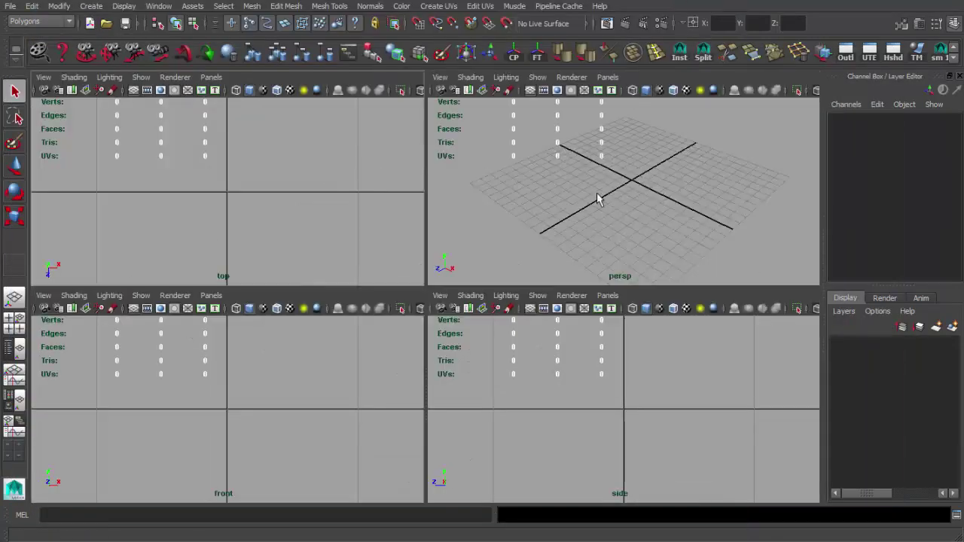
left_click(91, 6)
left_click(256, 38)
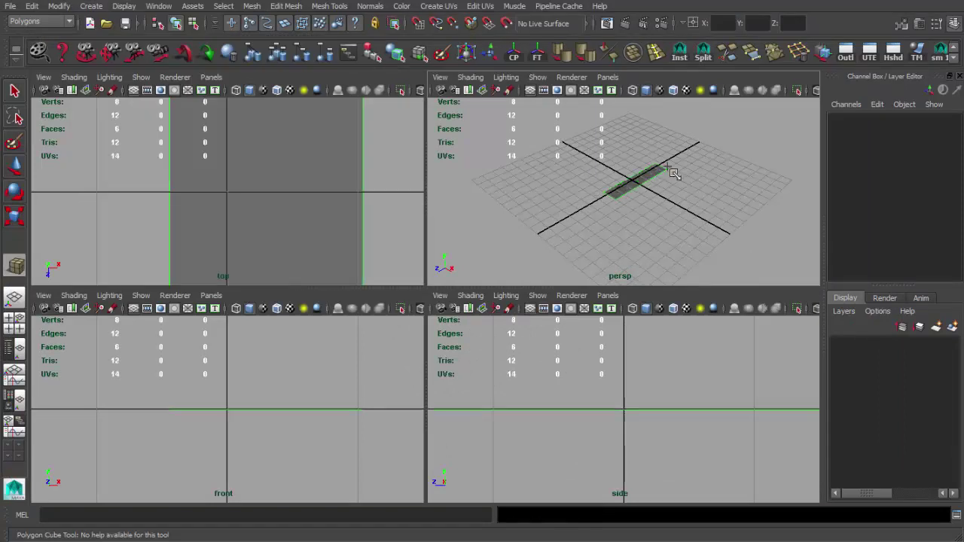
left_click_drag(634, 179, 674, 160)
key("space")
scroll(523, 320, "up", 3)
key("w")
mouse_move(523, 319)
left_mouse_down("alt")
mouse_move(481, 301)
mouse_move(517, 308)
mouse_move(505, 306)
mouse_move(551, 298)
mouse_move(415, 296)
left_mouse_up("alt")
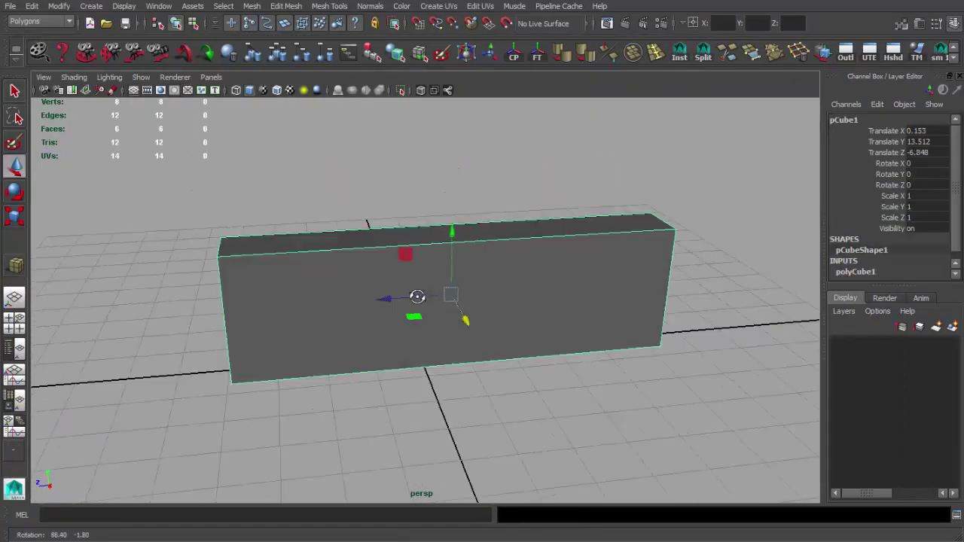
scroll(544, 306, "down", 3)
Check the box in the four-view layout, then maximize the side view for an image plane.
key("r")
left_click(585, 348)
left_click_drag(585, 349, 489, 292, "alt")
key("space")
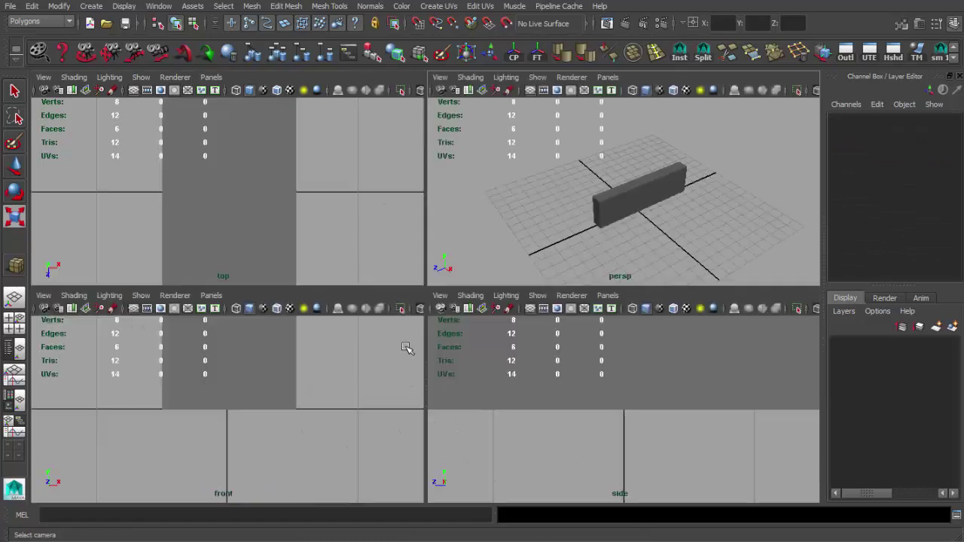
key("5")
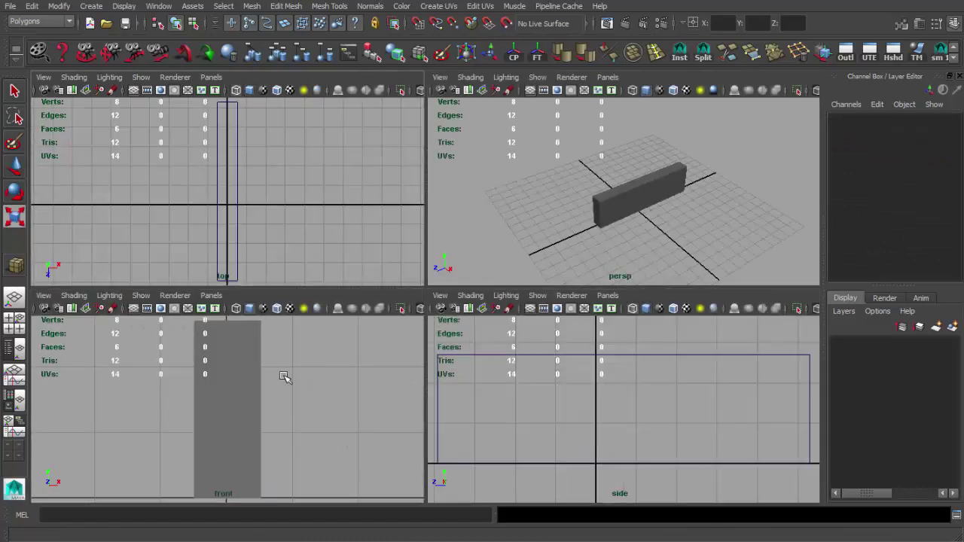
key("4")
scroll(544, 394, "down", 3)
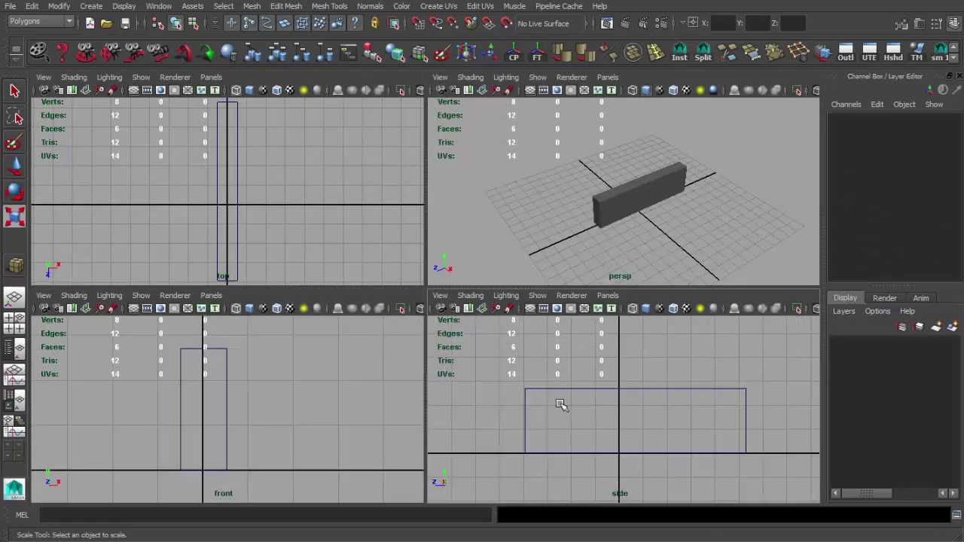
key("space")
left_click(86, 90)
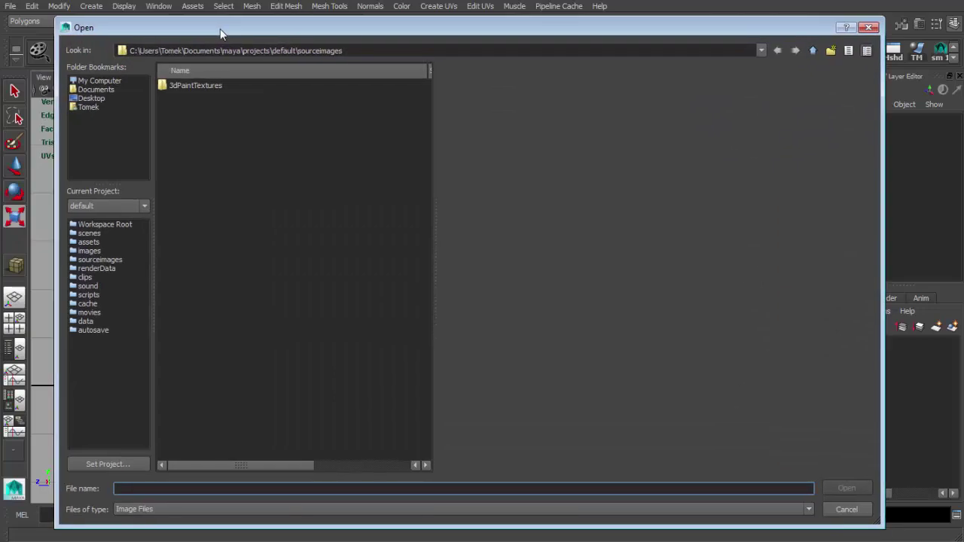
Load main_ref_side1.jpg from the weapons folder onto the side image plane.
double_click(183, 87)
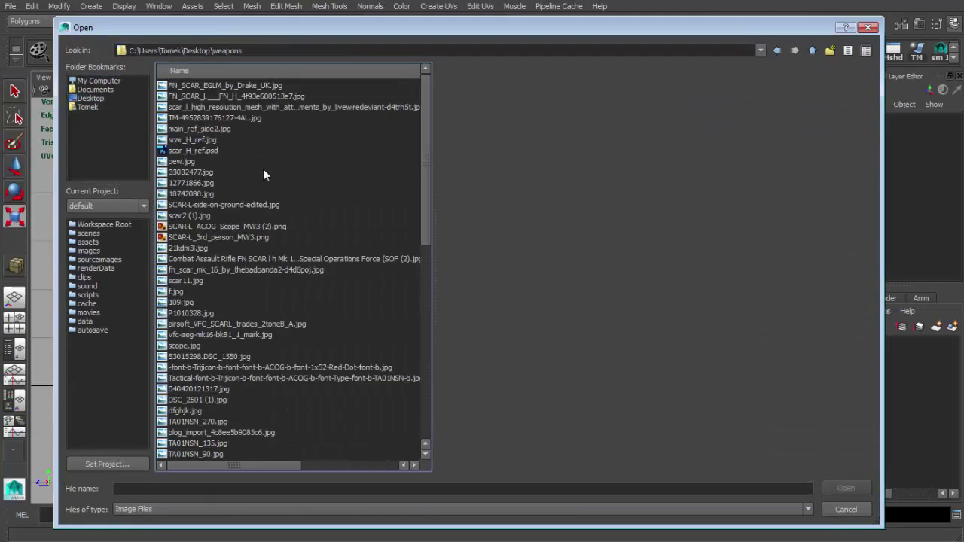
mouse_move(426, 124)
left_mouse_down()
mouse_move(421, 259)
mouse_move(328, 347)
mouse_move(236, 341)
left_mouse_up()
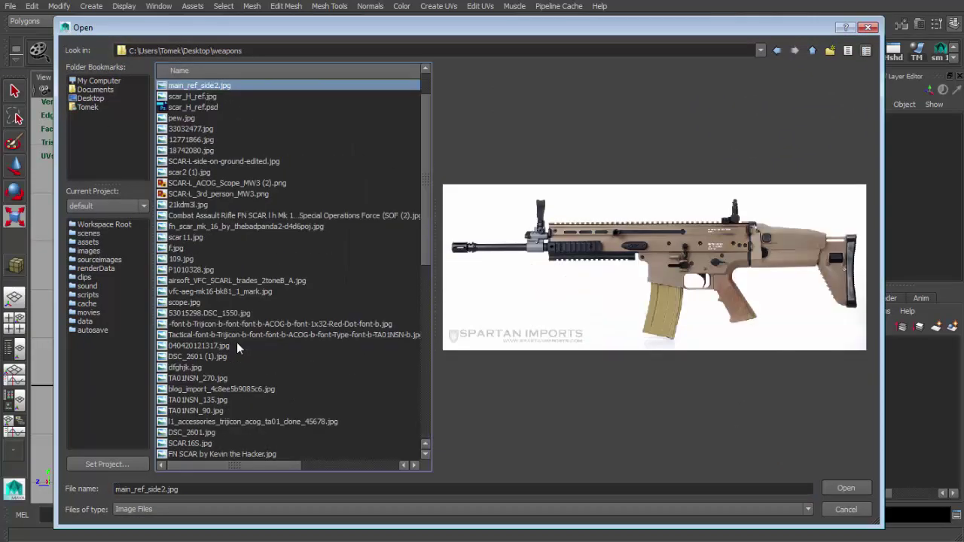
left_click(193, 97)
key("Up")
scroll(215, 113, "up", 2)
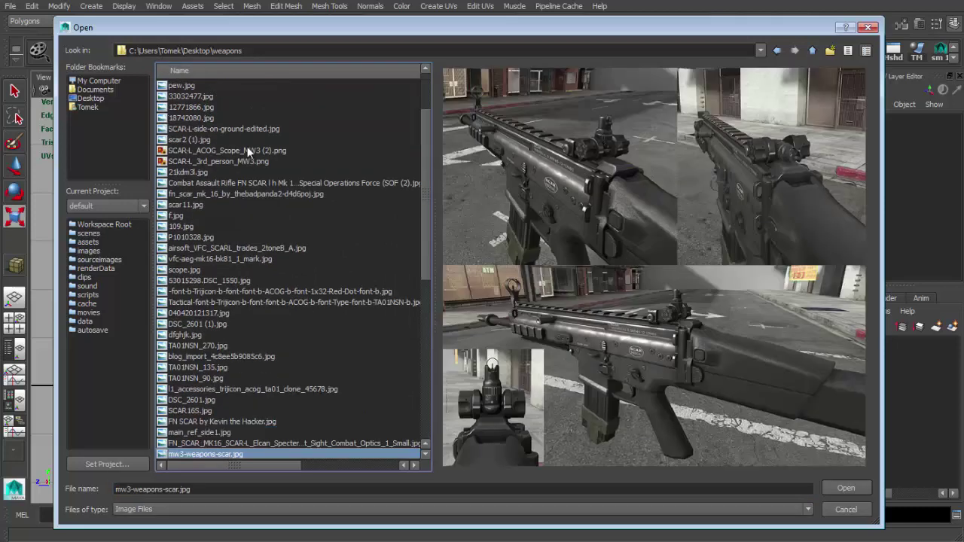
type("main_ref_side1")
left_click(862, 494)
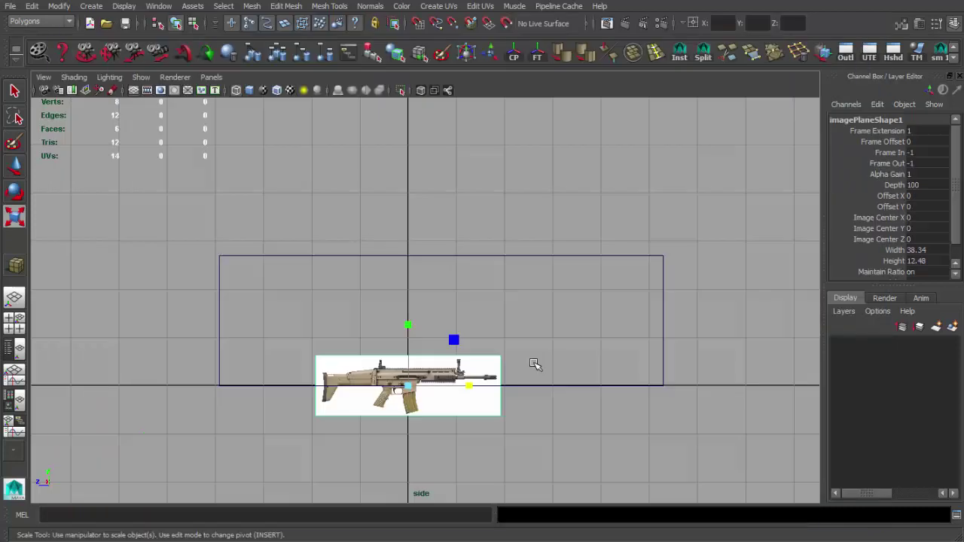
scroll(534, 366, "up", 2)
Frame the rifle photo and set the image plane width to 200.
middle_click_drag(516, 393, 504, 329, "alt")
scroll(530, 334, "up", 1)
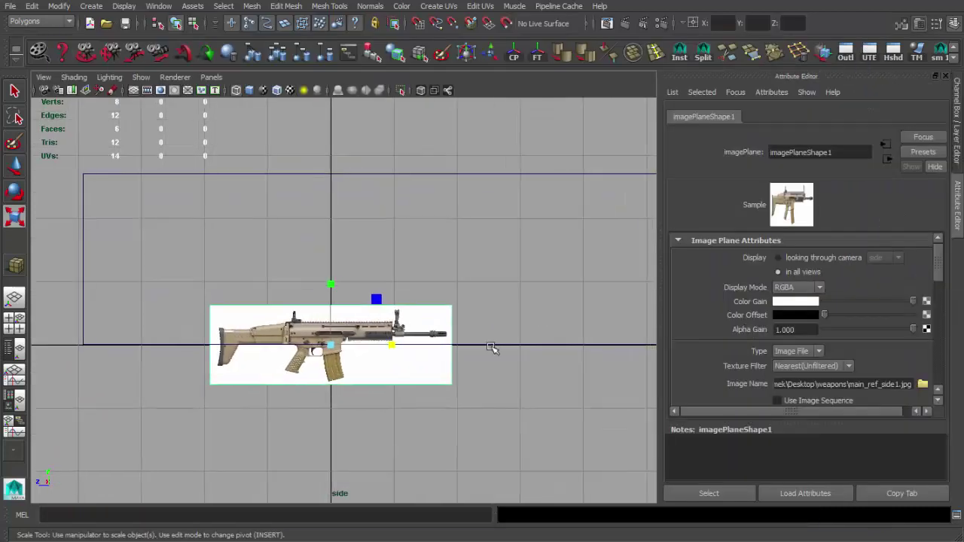
scroll(835, 340, "down", 5)
scroll(834, 340, "down", 2)
scroll(833, 342, "down", 1)
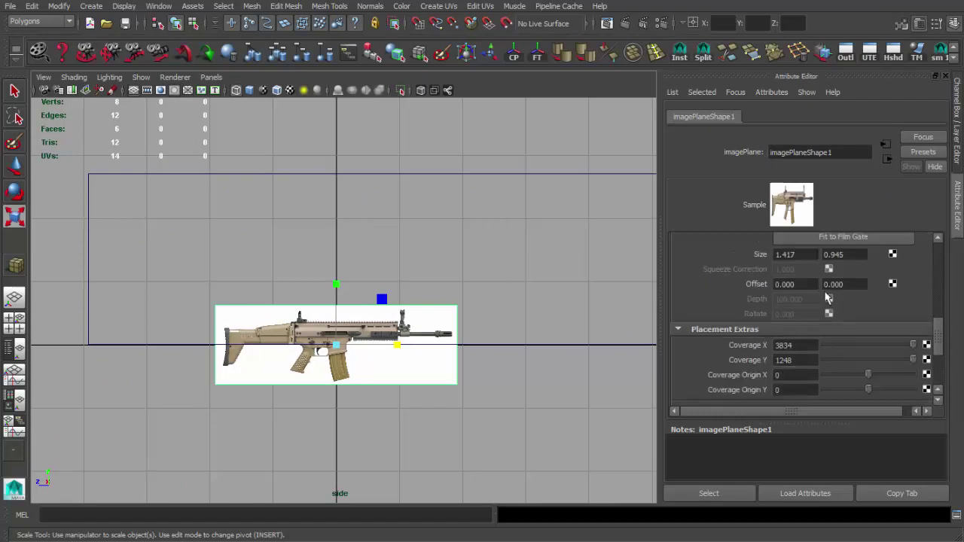
scroll(811, 297, "down", 3)
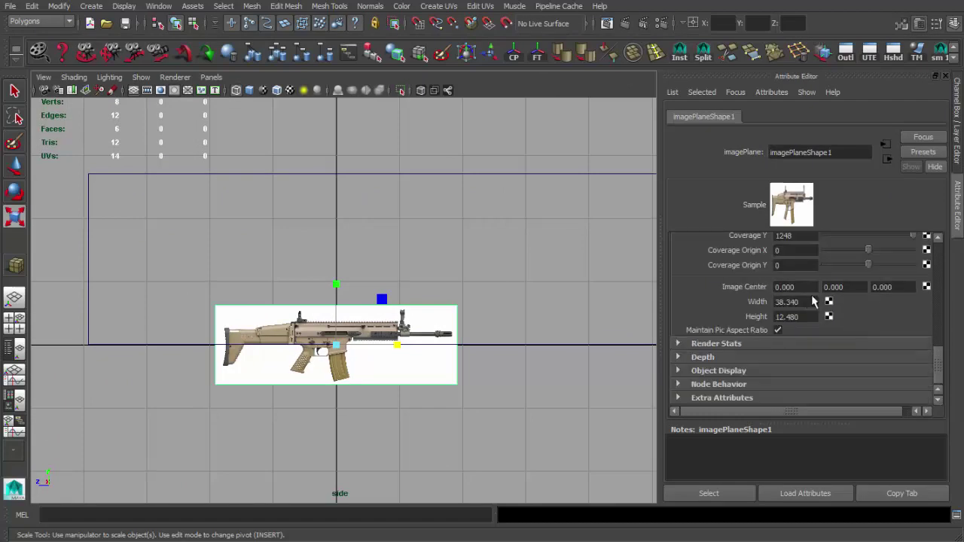
type("100")
key("Return")
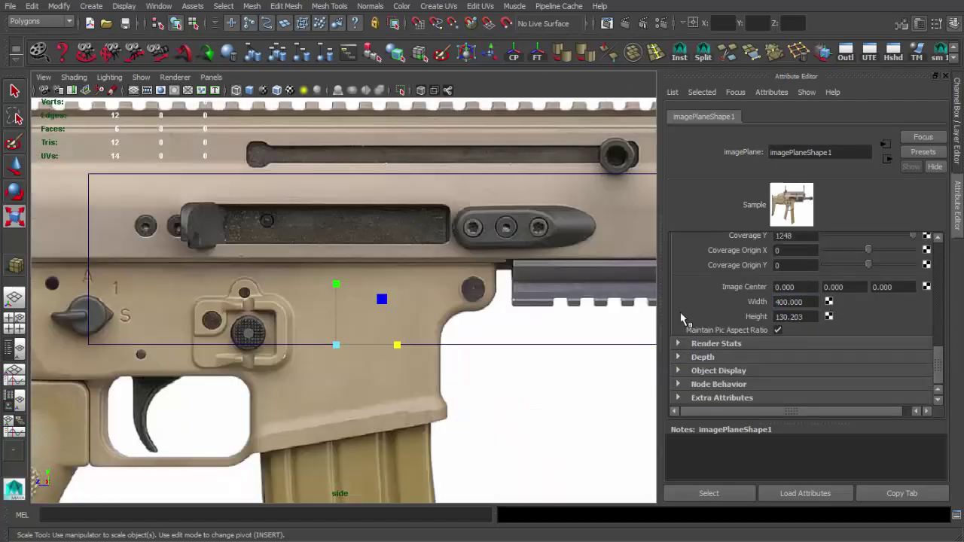
type("200")
key("Return")
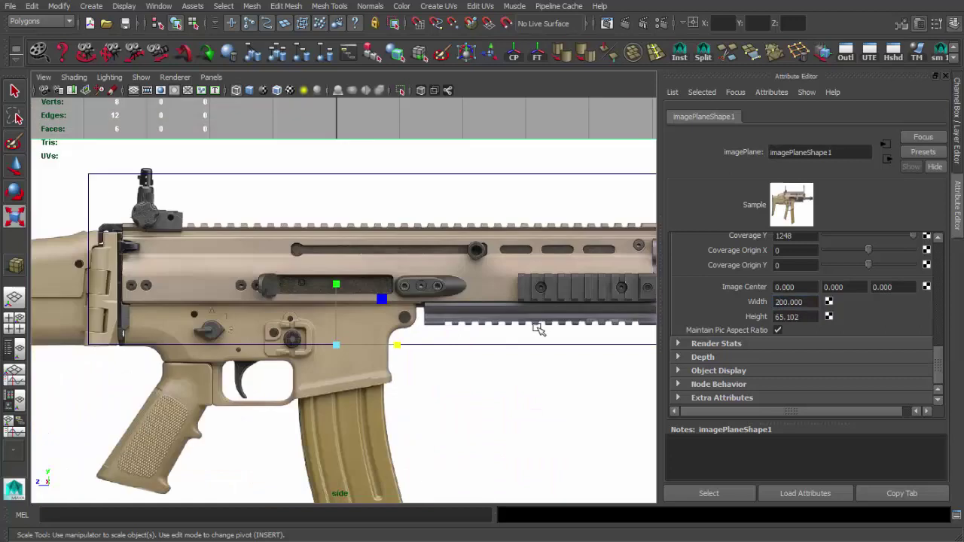
Shift the image plane's horizontal centre and orbit the perspective view to inspect it.
scroll(537, 329, "down", 3)
scroll(527, 320, "up", 2)
scroll(517, 313, "down", 2)
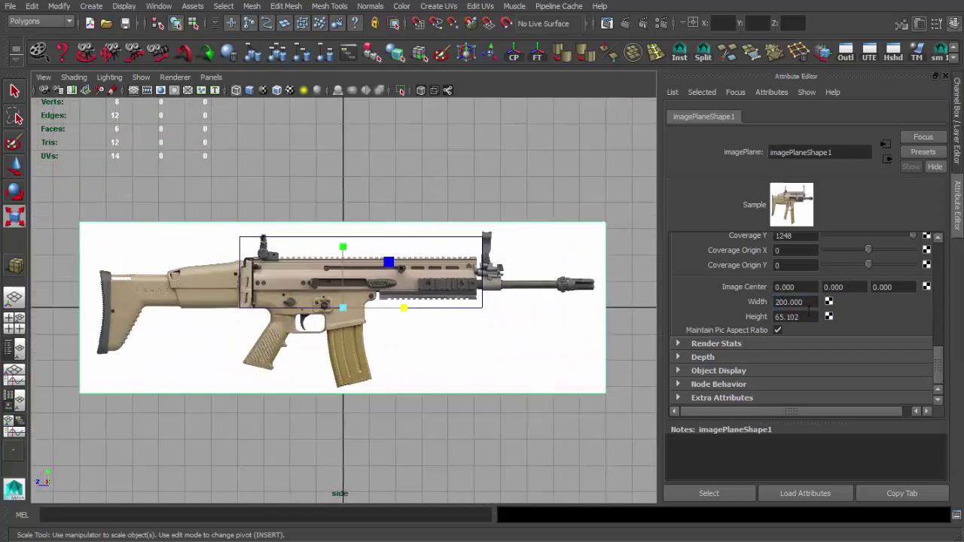
left_click_drag(786, 287, 750, 288, "ctrl")
key("space")
left_click_drag(482, 208, 503, 213, "alt")
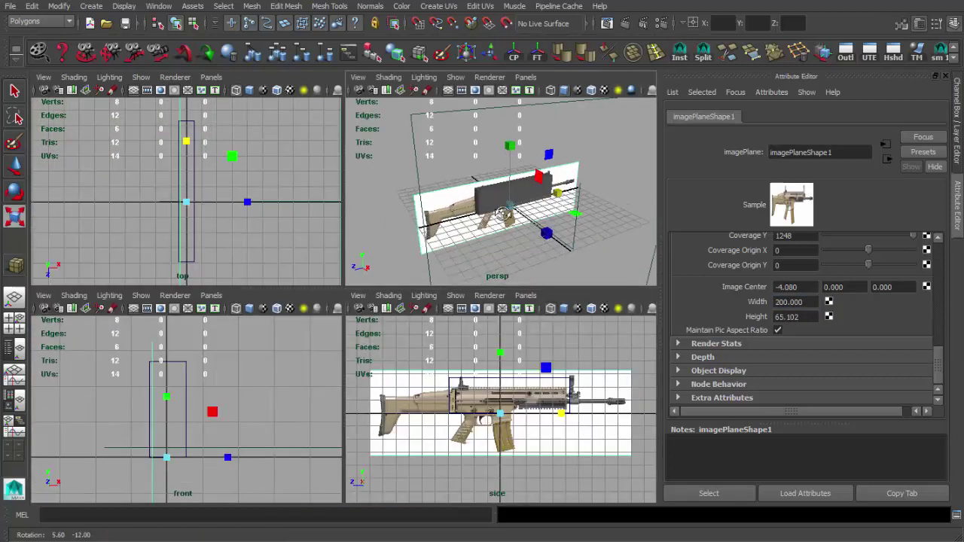
left_click_drag(586, 257, 539, 253, "alt")
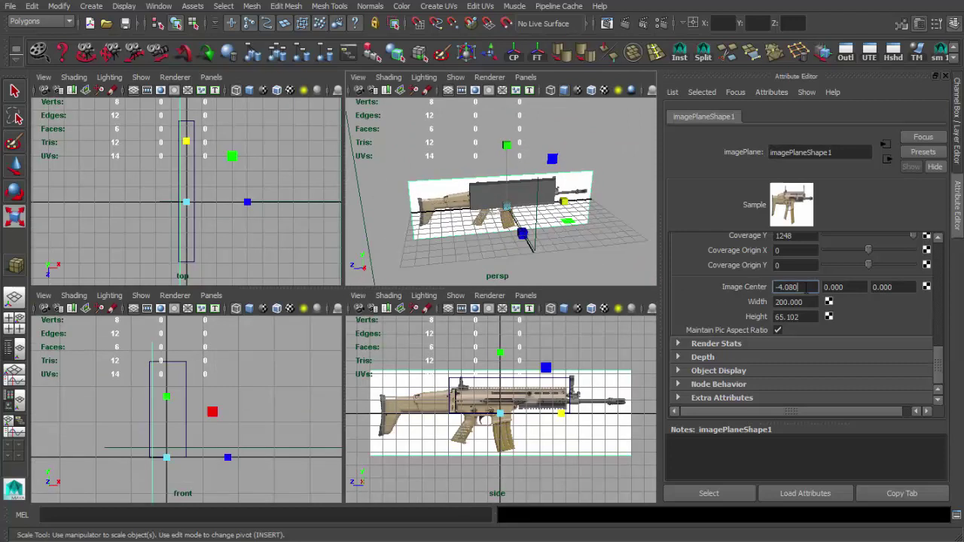
Set Image Center X to -200 and check the plane in the perspective view.
key("bracketleft")
type("-2")
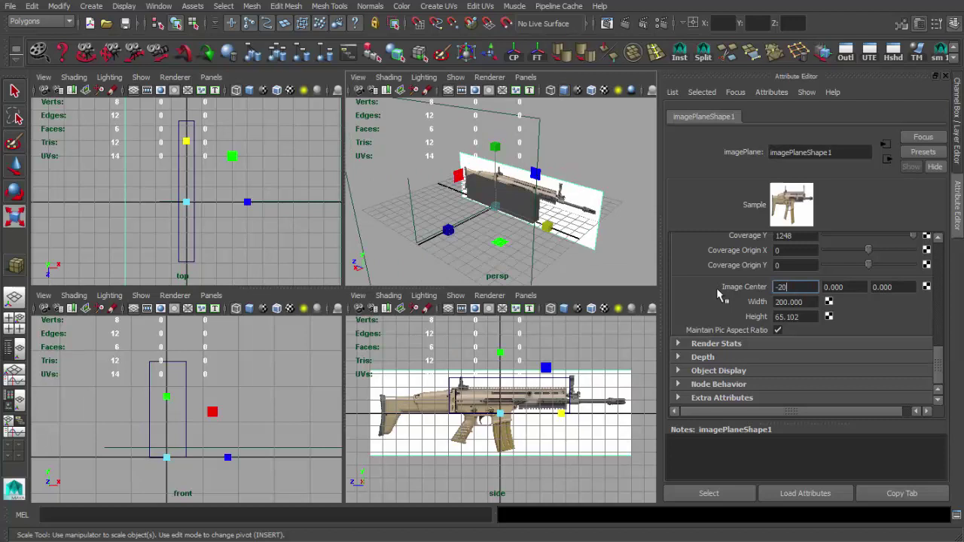
type("0")
key("Return")
left_click_drag(512, 196, 482, 198, "alt")
key("space")
mouse_move(422, 226)
left_mouse_down("alt")
mouse_move(251, 241)
mouse_move(392, 258)
mouse_move(248, 258)
left_mouse_up("alt")
Hide cameras from the perspective view and orbit around the rifle image.
scroll(244, 250, "down", 3)
key("r")
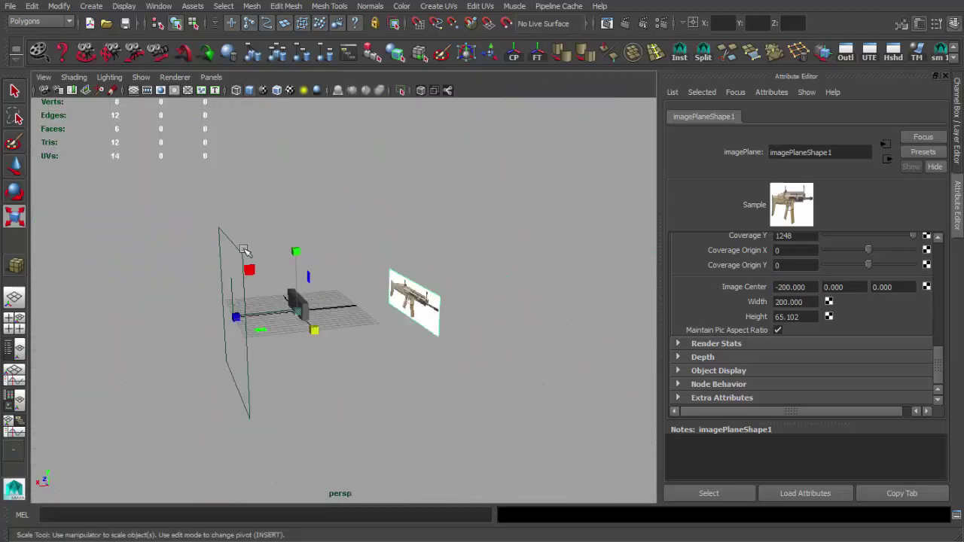
left_click(242, 252)
key("w")
left_click(141, 76)
left_click(161, 241)
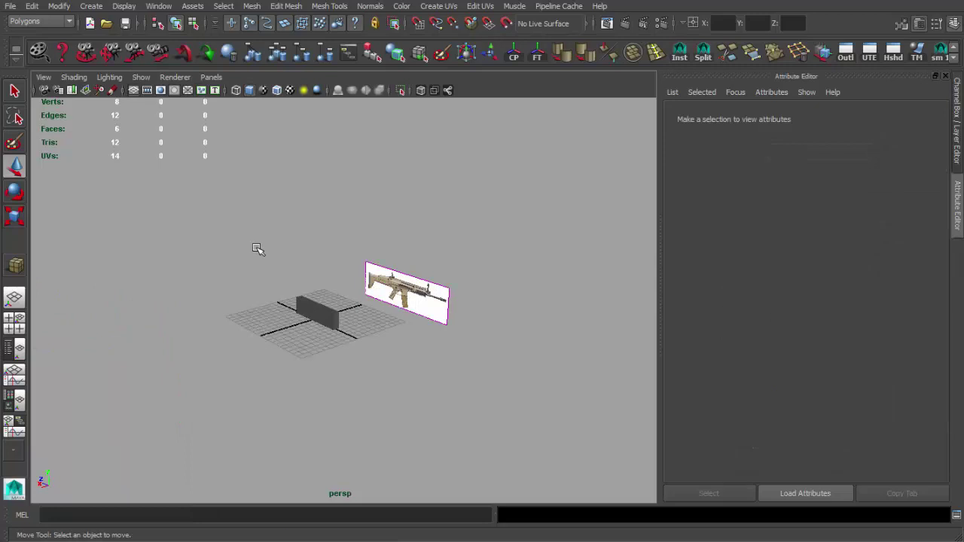
scroll(258, 247, "up", 3)
left_click(467, 316)
mouse_move(466, 316)
left_mouse_down("alt")
mouse_move(523, 265)
mouse_move(572, 260)
left_mouse_up("alt")
Bring back the layer panel and set layer1 to Template.
left_click(945, 76)
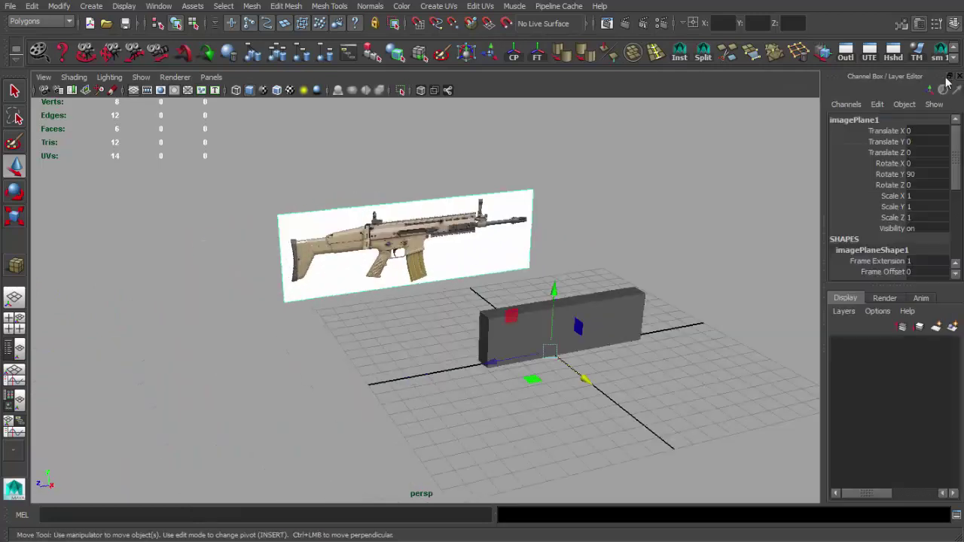
right_click(939, 344)
left_click(914, 366)
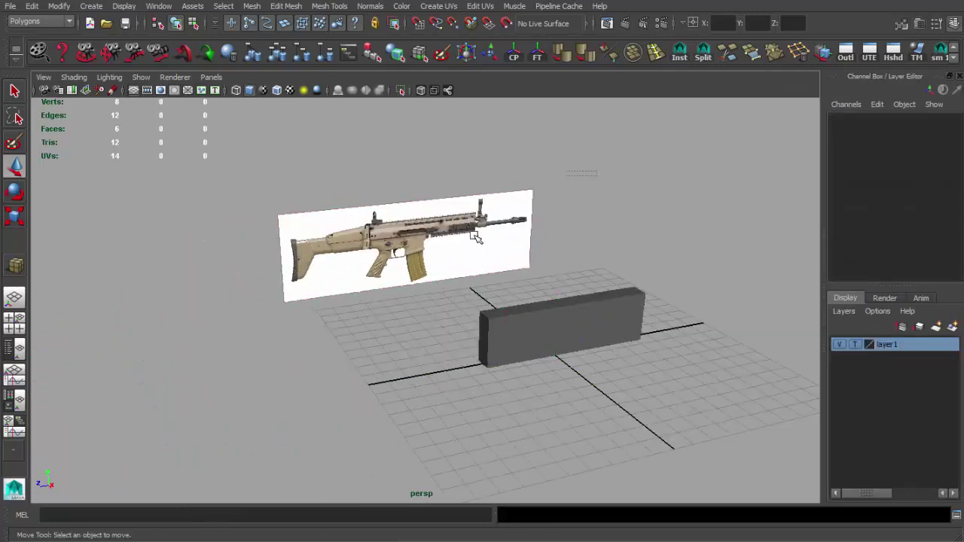
mouse_move(818, 356)
left_mouse_down("alt")
mouse_move(407, 251)
mouse_move(640, 308)
mouse_move(589, 336)
left_mouse_up("alt")
key("space")
scroll(339, 396, "down", 2)
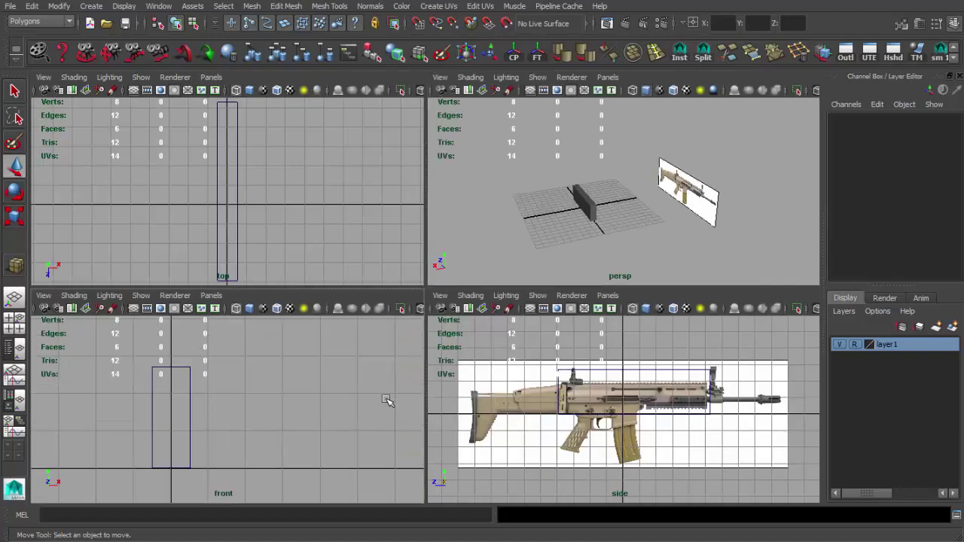
scroll(602, 409, "down", 2)
scroll(602, 409, "down", 1)
scroll(602, 409, "up", 2)
scroll(603, 409, "up", 1)
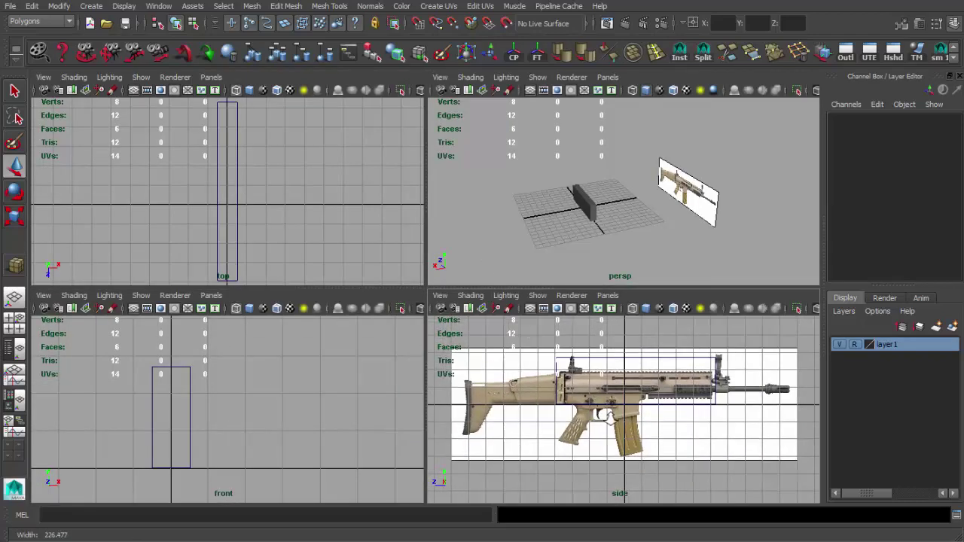
mouse_move(662, 173)
left_mouse_down("alt")
mouse_move(645, 169)
mouse_move(715, 191)
left_mouse_up("alt")
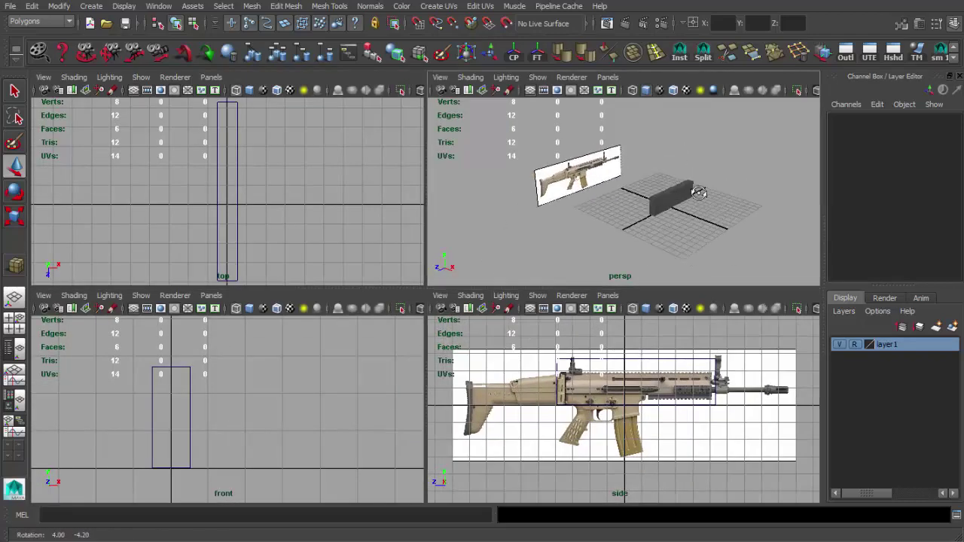
Orbit the perspective view around the scene and select the box.
key("space")
right_click_drag(488, 289, 656, 344, "alt")
left_click_drag(656, 344, 456, 312, "alt")
right_click_drag(456, 311, 340, 303, "alt")
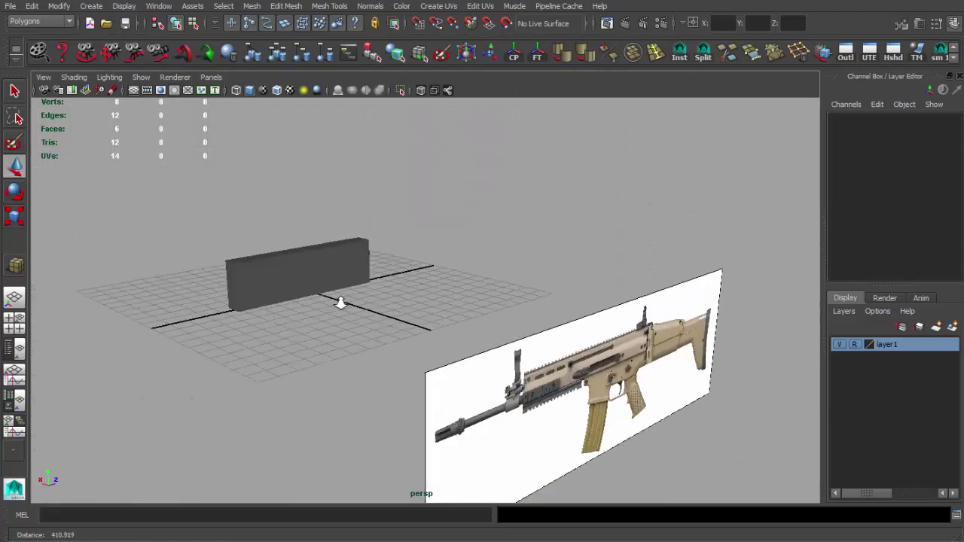
left_click_drag(341, 302, 534, 285, "alt")
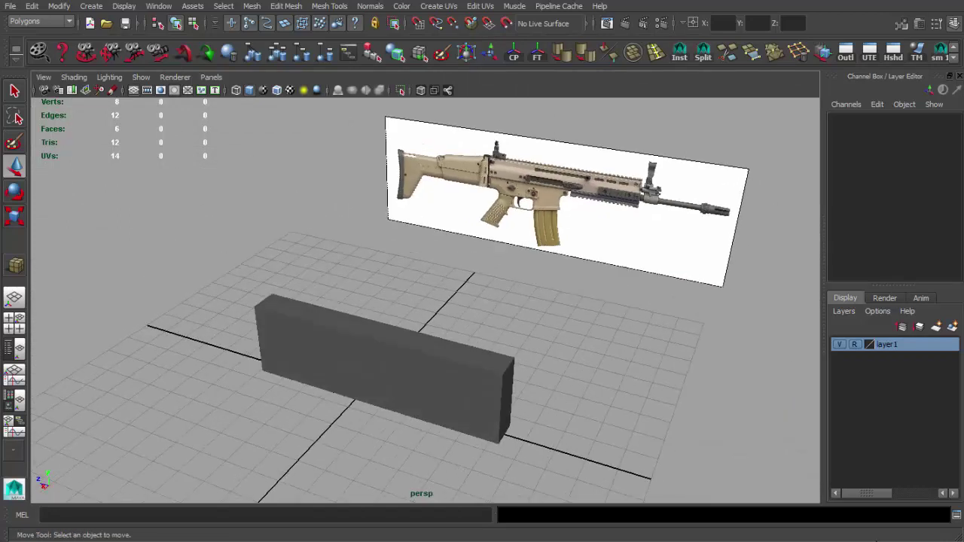
left_click(384, 362)
left_click_drag(384, 361, 598, 362, "alt")
Rename the layer to ref, create a green 'main' layer from the box, and template layer1.
double_click(950, 341)
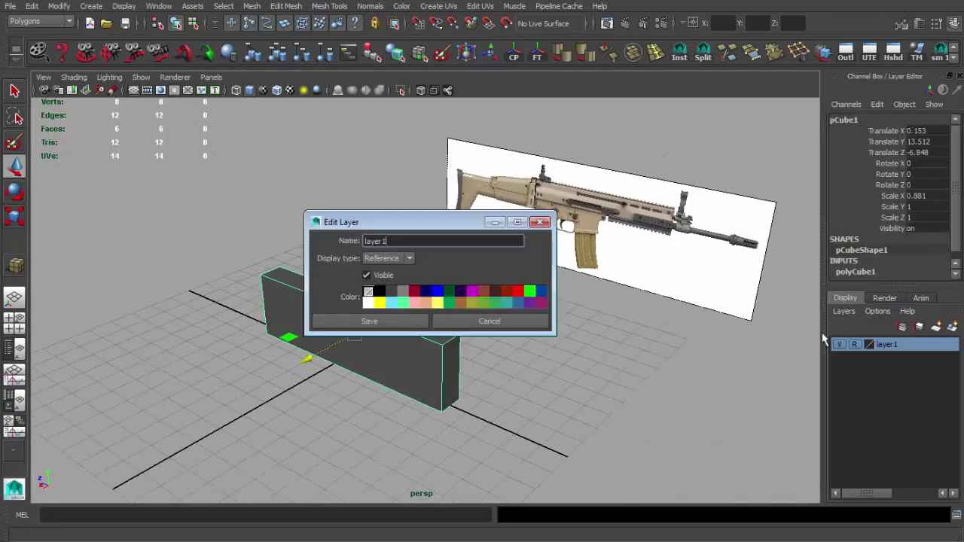
left_click(416, 323)
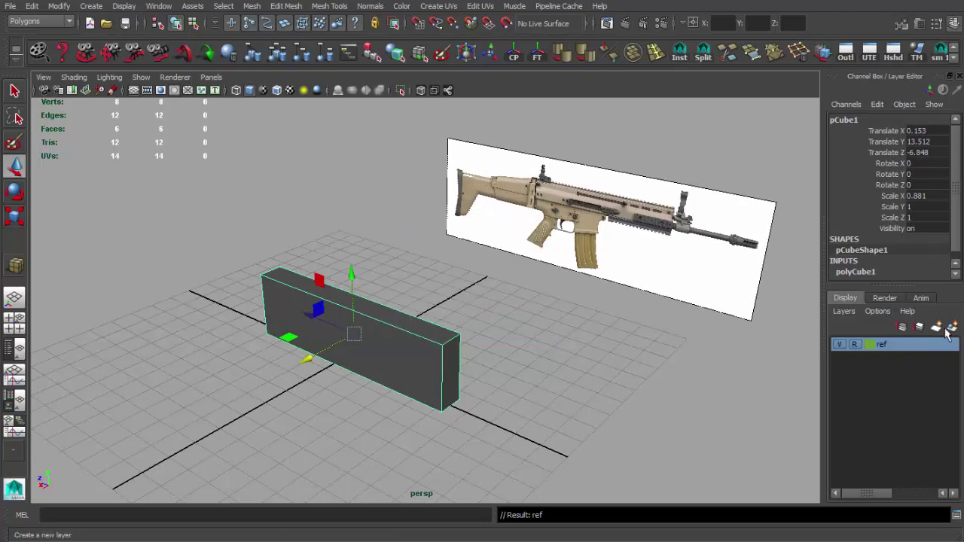
left_click(853, 345)
left_click(952, 326)
double_click(896, 345)
type("main")
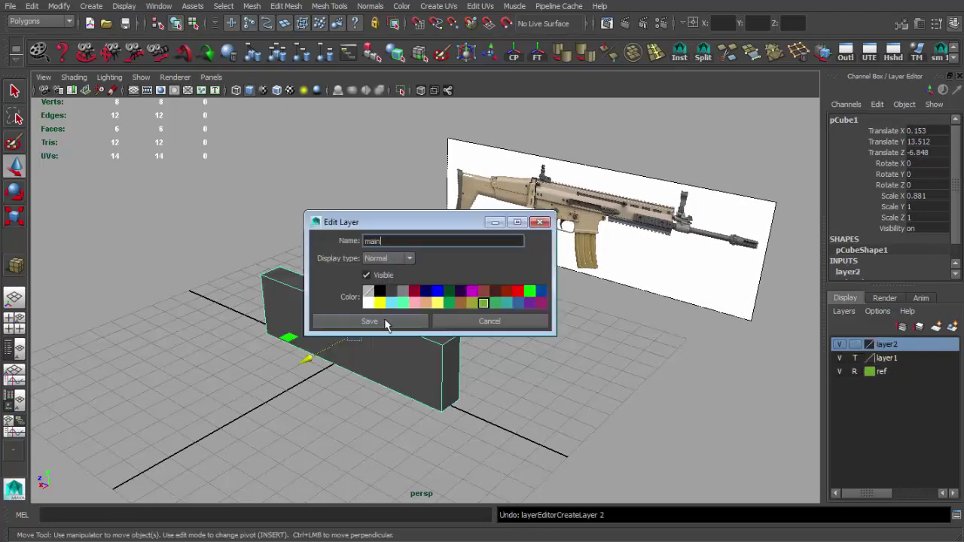
left_click(384, 322)
right_click(888, 357)
left_click(597, 366)
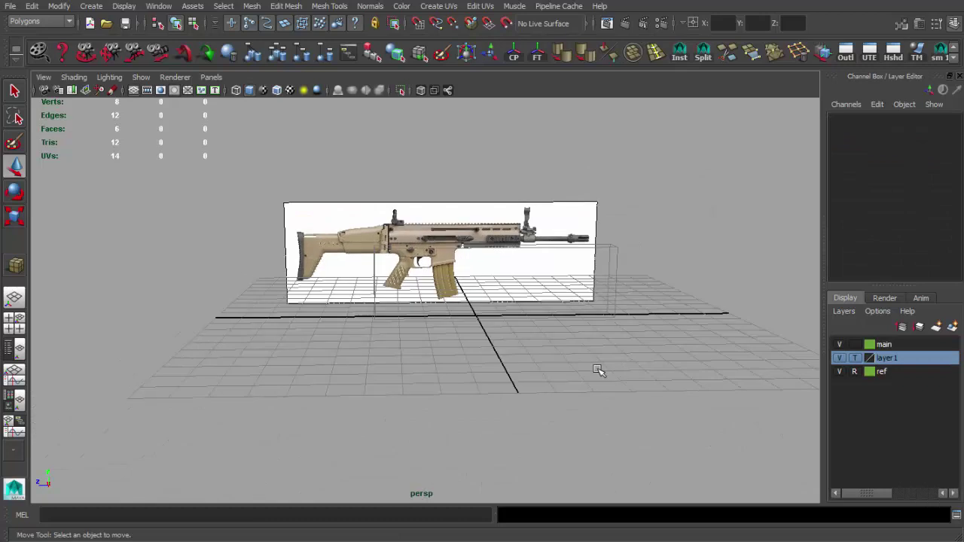
Make main the active layer and frame the side view on the rifle.
key("space")
key("space")
scroll(508, 339, "down", 2)
middle_click_drag(520, 346, 541, 354, "alt")
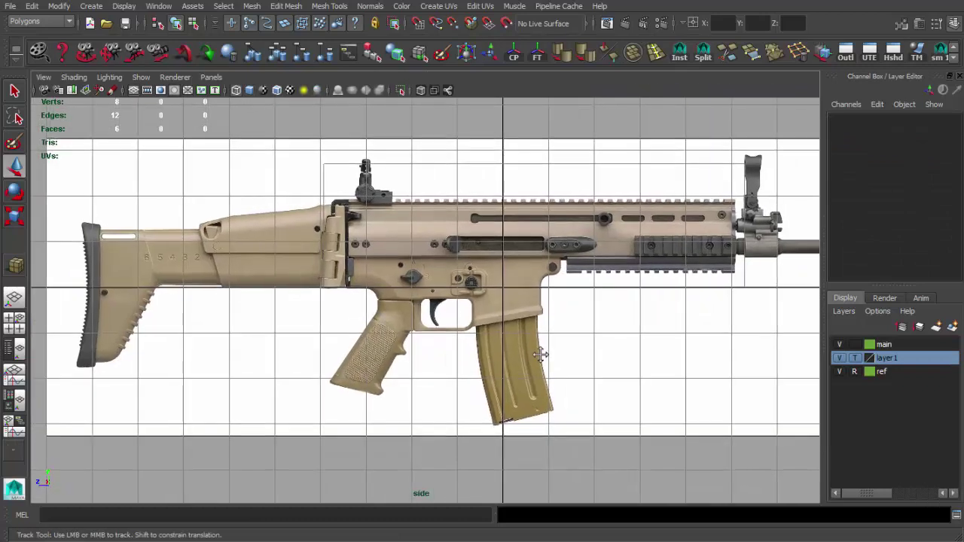
left_click(885, 345)
key("f")
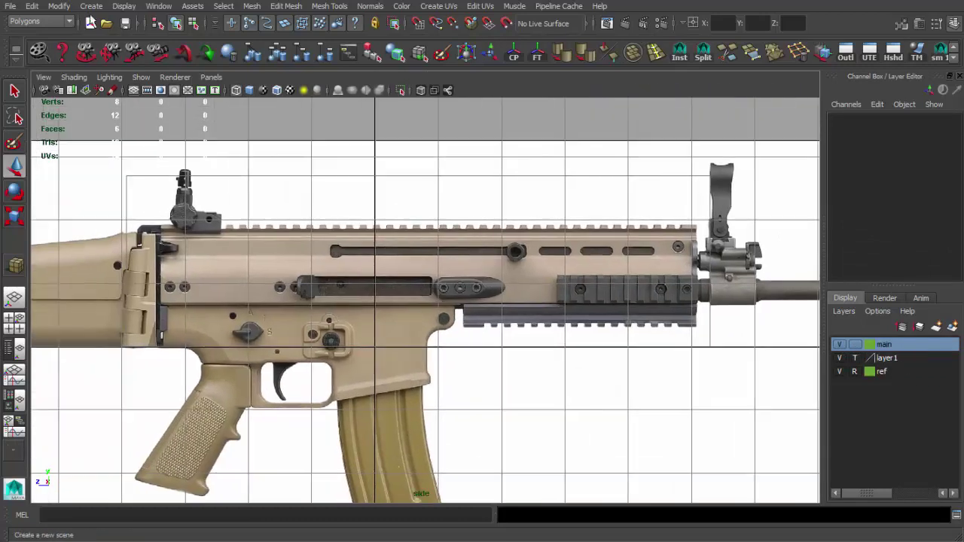
Draw a long polygon box over the rifle's upper rail.
left_click(91, 6)
left_click(271, 65)
middle_click_drag(226, 271, 206, 273, "alt")
scroll(99, 267, "up", 2)
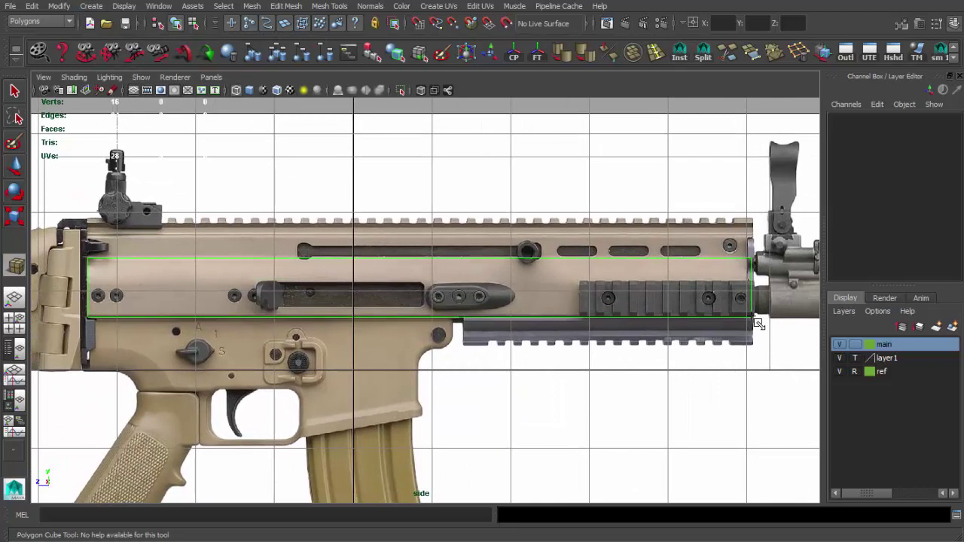
key("w")
key("space")
key("space")
key("f")
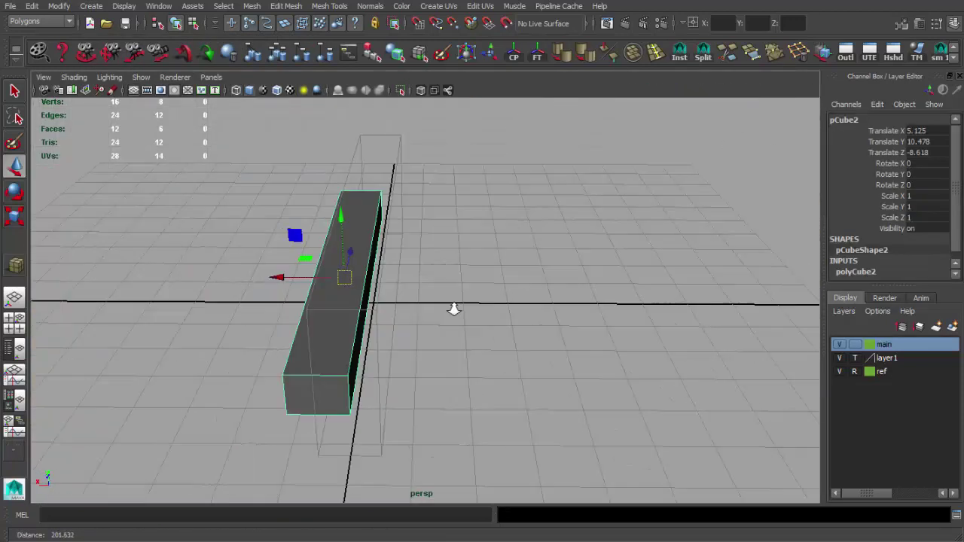
left_click_drag(283, 274, 547, 82, "alt")
Delete the box's right-half faces, add a centre edge loop, and snap the pivot to the top corner.
right_click_drag(452, 354, 437, 367, "shift")
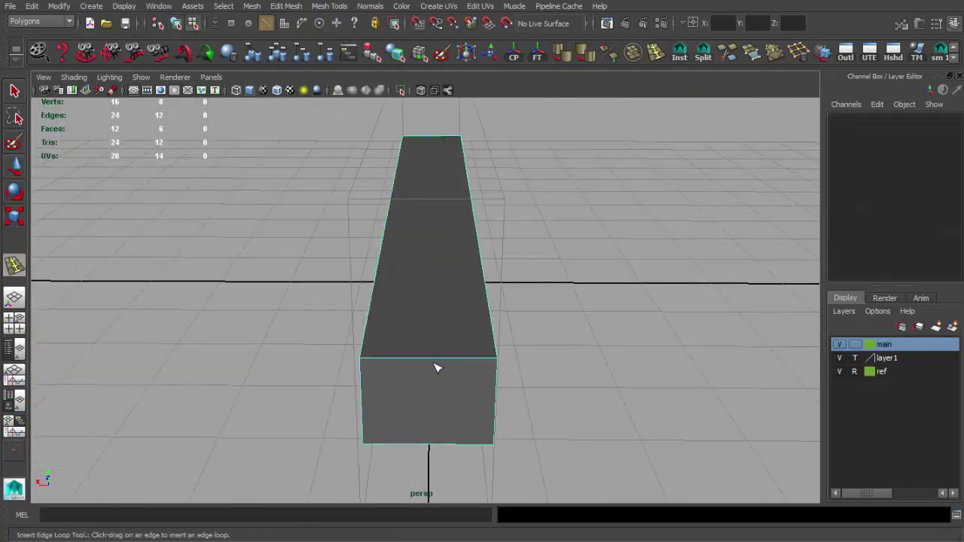
left_click_drag(464, 229, 594, 479)
key("Delete")
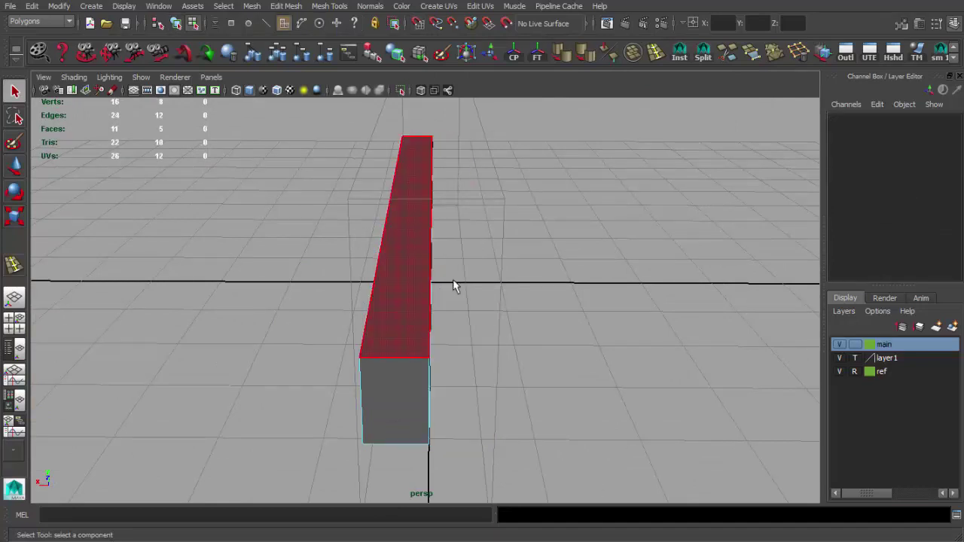
key("F8")
mouse_move(454, 282)
left_mouse_down("alt")
mouse_move(501, 297)
mouse_move(408, 66)
left_mouse_up("alt")
mouse_move(512, 120)
left_mouse_down("alt")
mouse_move(468, 254)
mouse_move(428, 264)
mouse_move(453, 262)
left_mouse_up("alt")
key("w")
key("Insert")
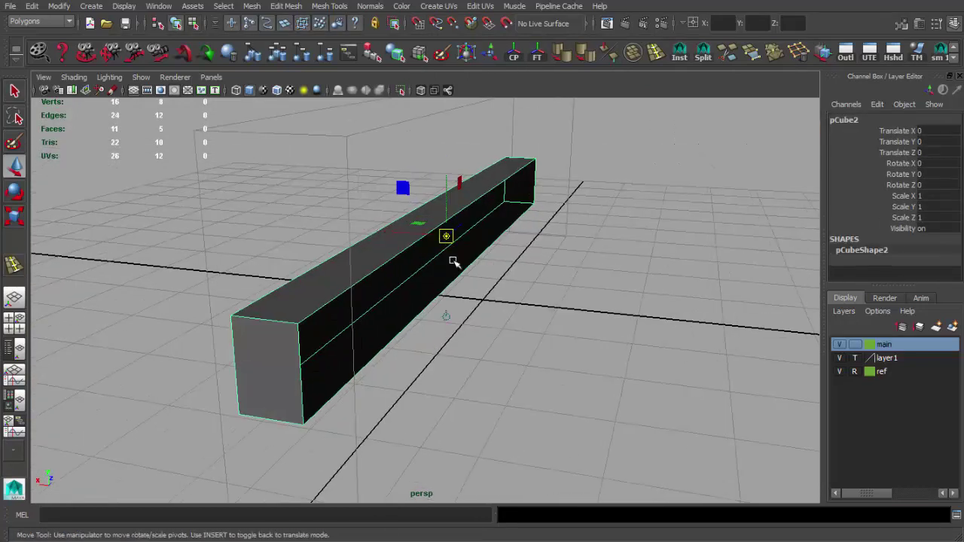
left_click(672, 59)
left_click_drag(572, 196, 484, 189, "alt")
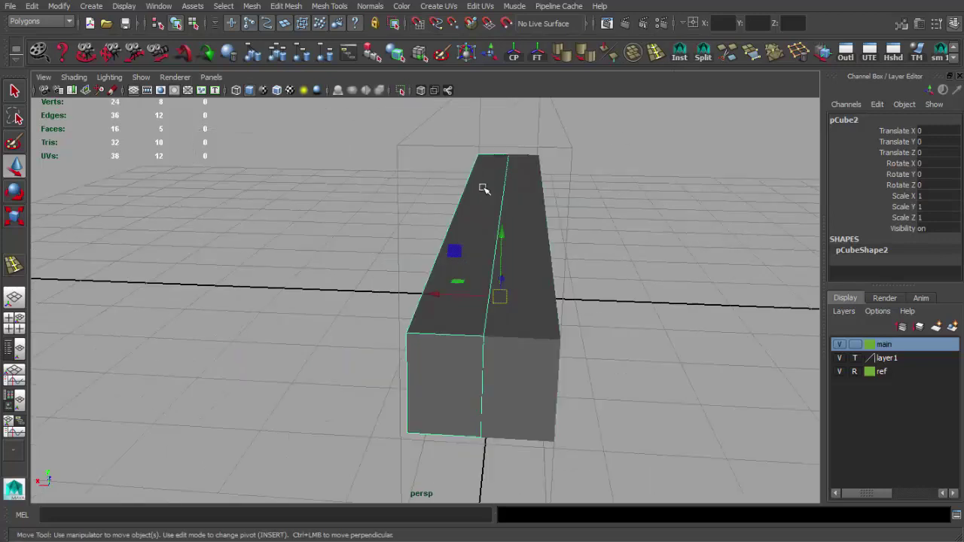
left_click(481, 153)
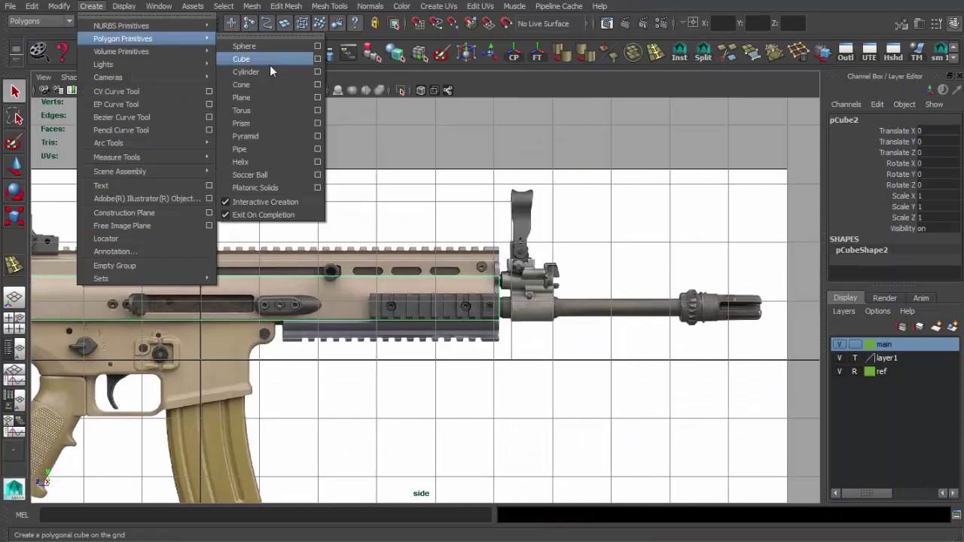
Create a 16-subdivision polygon cylinder and move it onto the box's centre line.
left_click(270, 67)
key("space")
left_click_drag(172, 434, 174, 429)
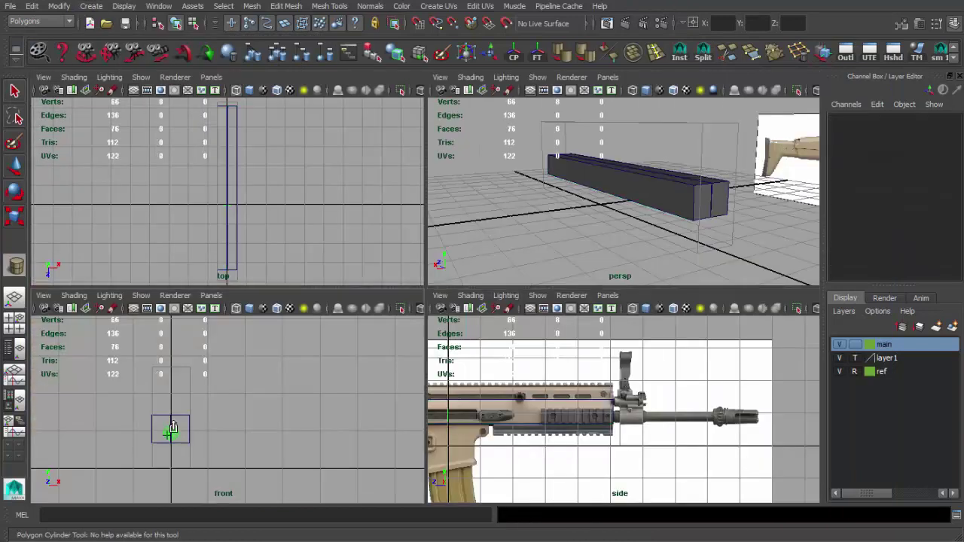
scroll(869, 269, "down", 3)
left_click(920, 223)
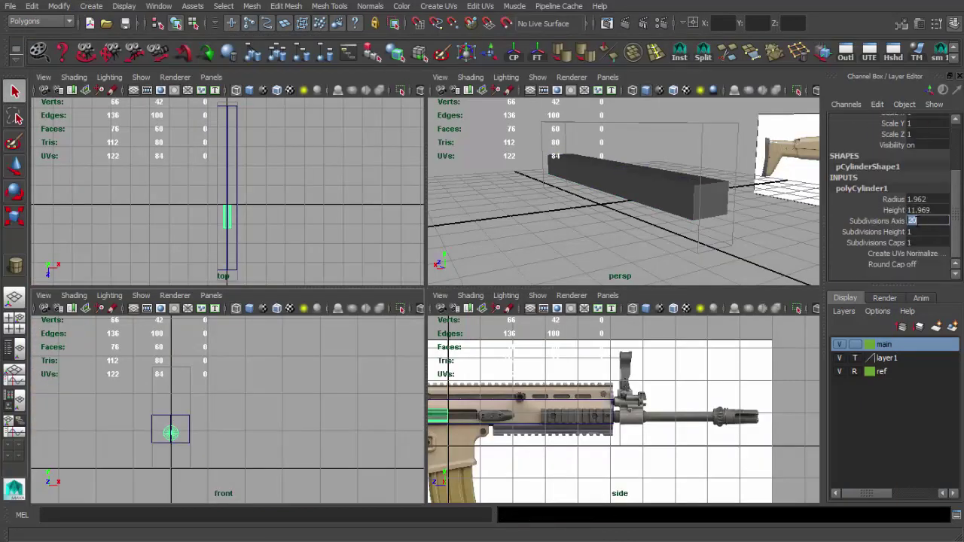
key("space")
key("w")
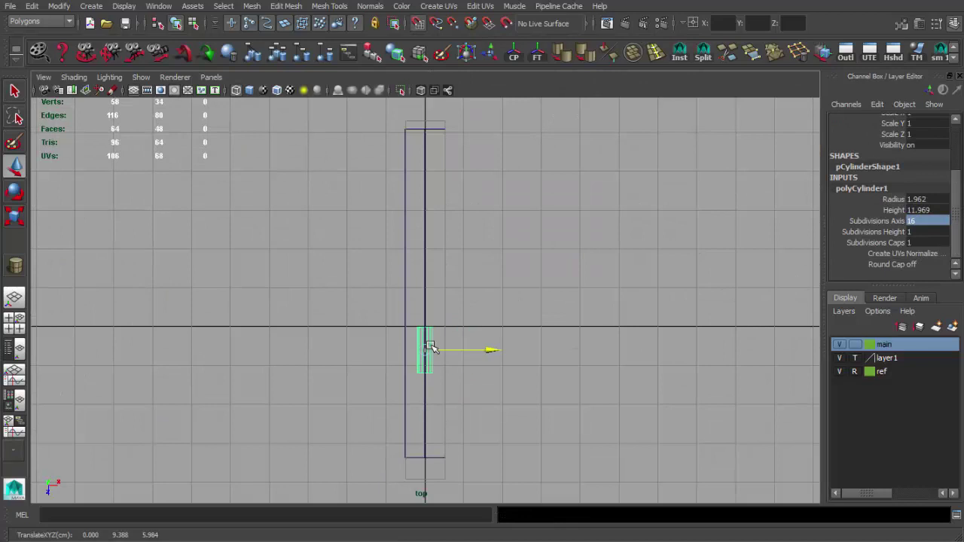
middle_click_drag(430, 346, 419, 420, "alt")
Lower and scale the cylinder's end vertices to match the barrel in side view.
key("F8")
left_click_drag(377, 304, 410, 332)
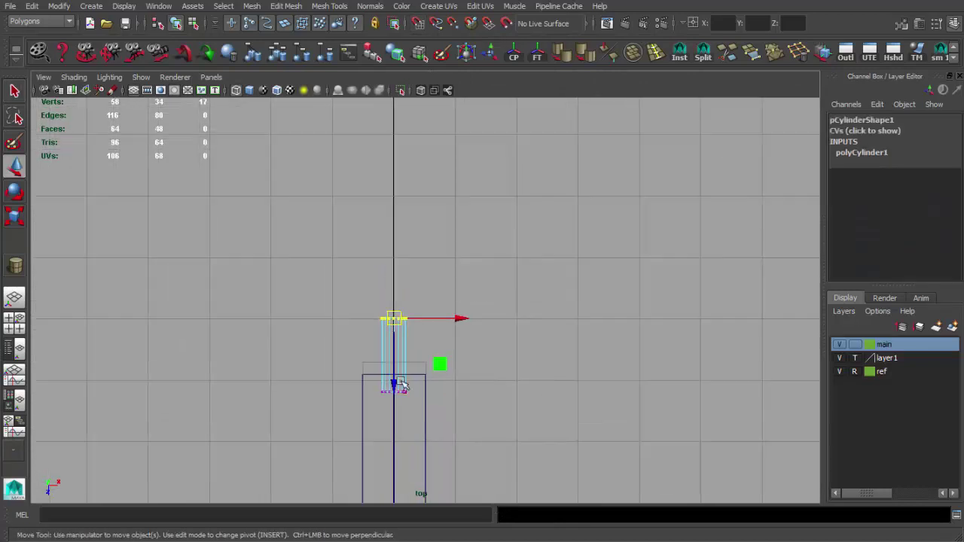
key("space")
key("space")
key("f")
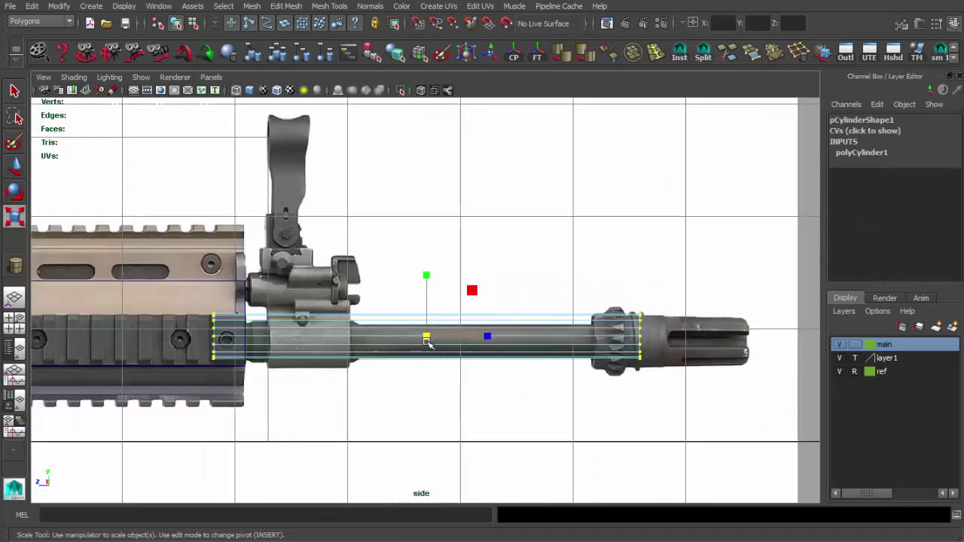
left_click_drag(431, 344, 433, 349)
key("r")
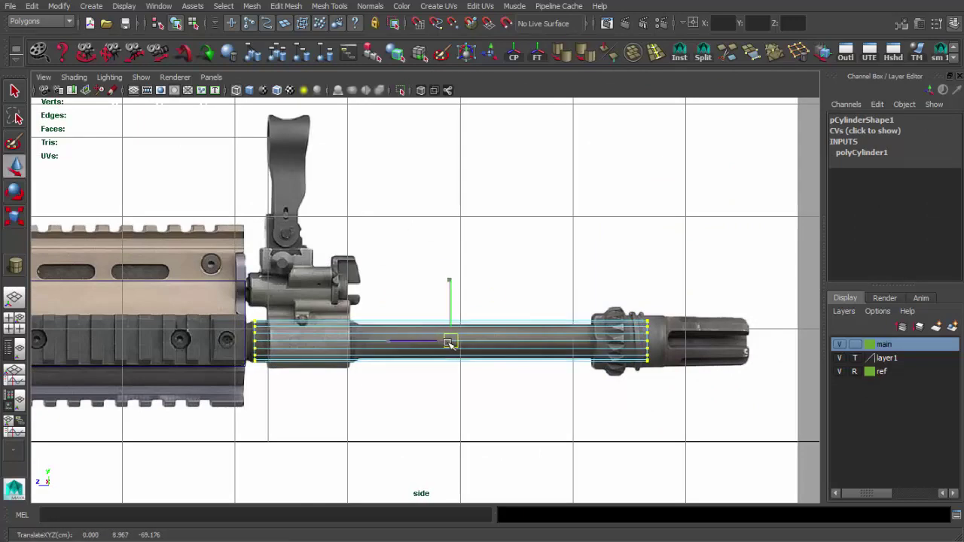
Orbit the perspective view around the box and select its top faces.
key("space")
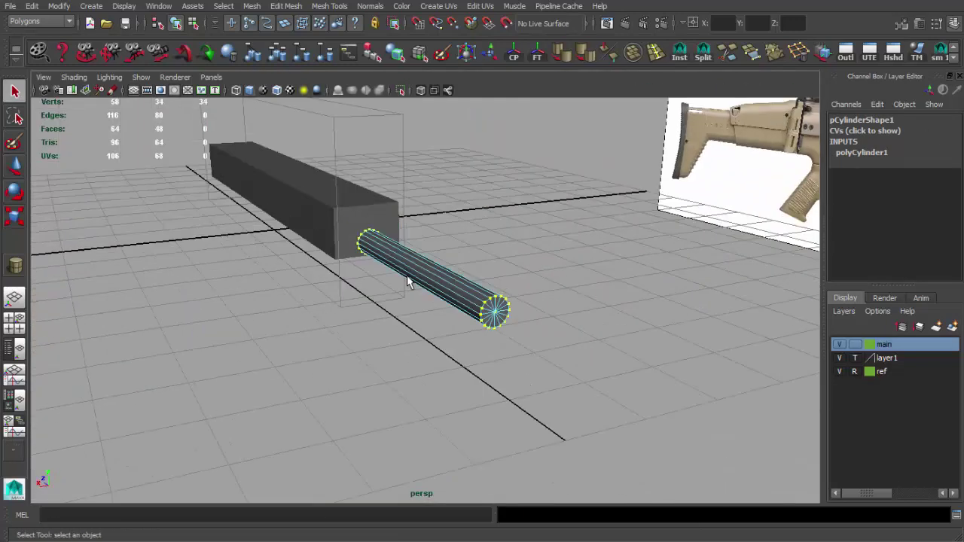
key("F8")
left_click_drag(406, 275, 383, 255, "alt")
right_click_drag(384, 255, 463, 276, "alt")
left_click(463, 275)
left_click_drag(463, 275, 366, 226, "alt")
Flip through the rifle reference photos to the SCAR side-view image.
key("w")
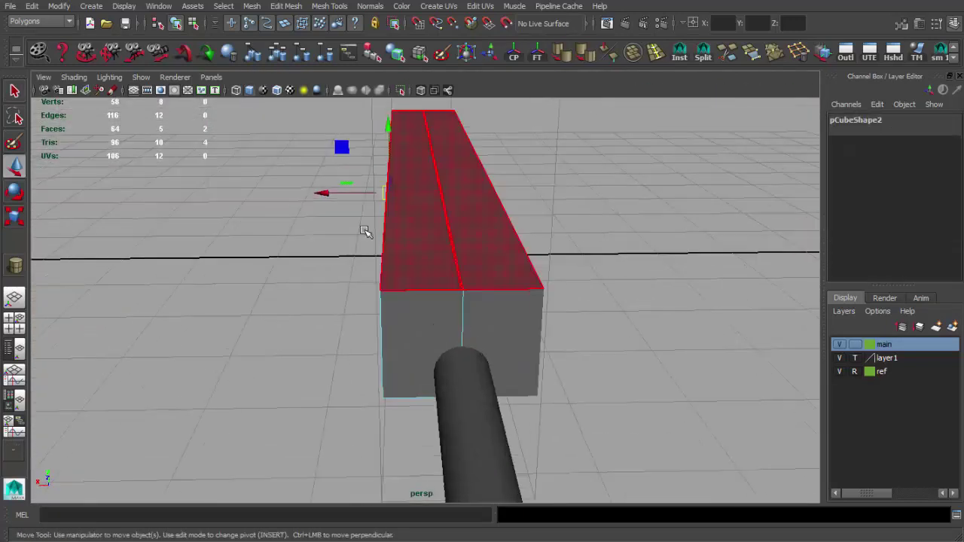
key("alt+Tab")
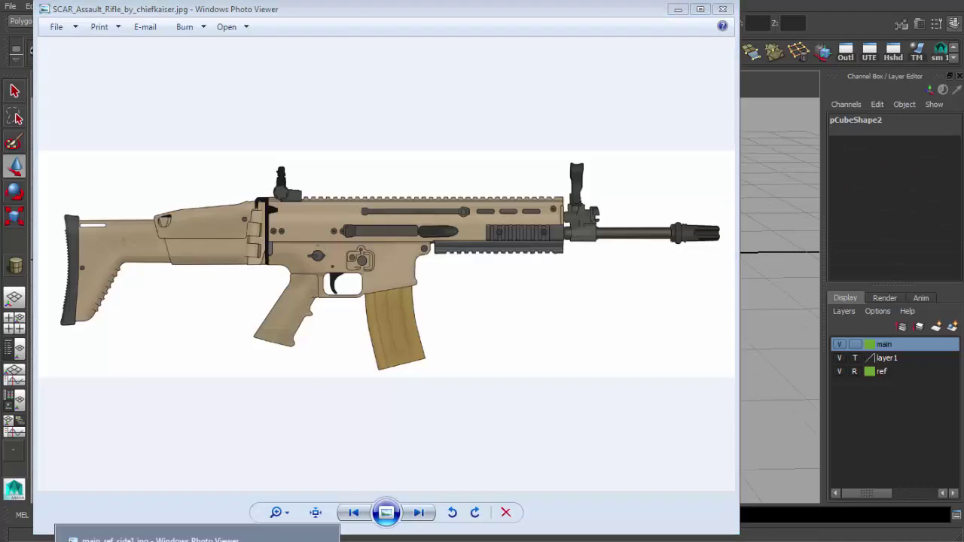
key("Right")
key("Left")
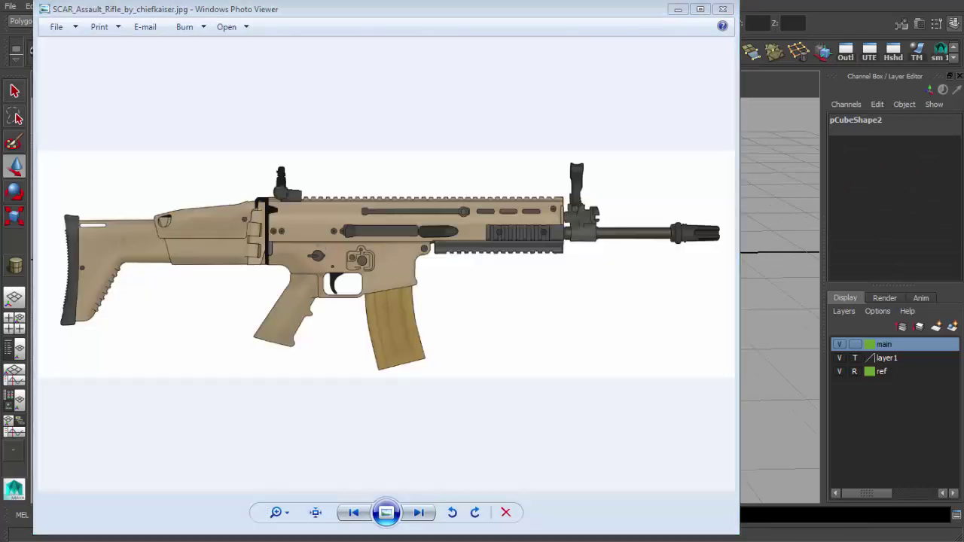
key("alt+F4")
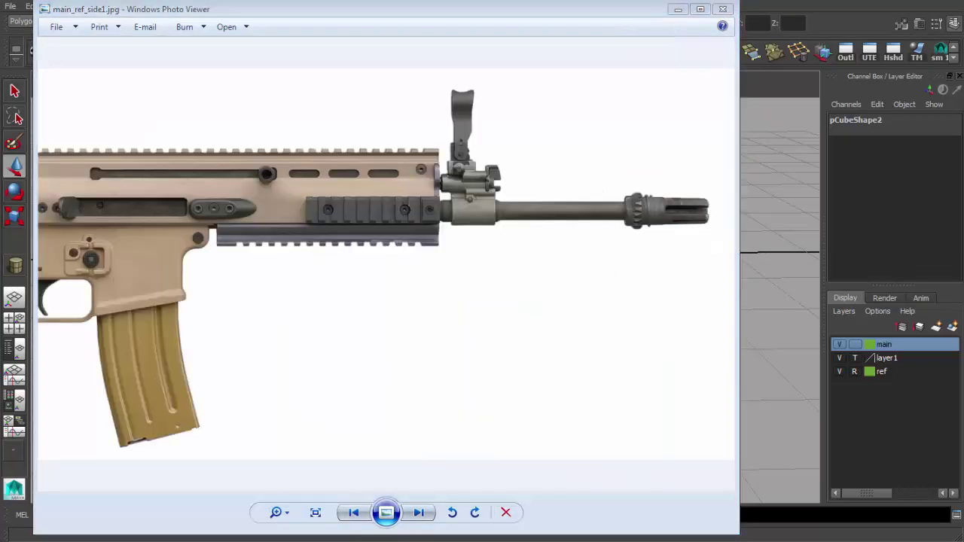
Zoom in and out on DSC021252.jpg to study the front rail and sight.
scroll(416, 337, "up", 3)
scroll(417, 362, "up", 1)
scroll(421, 376, "down", 2)
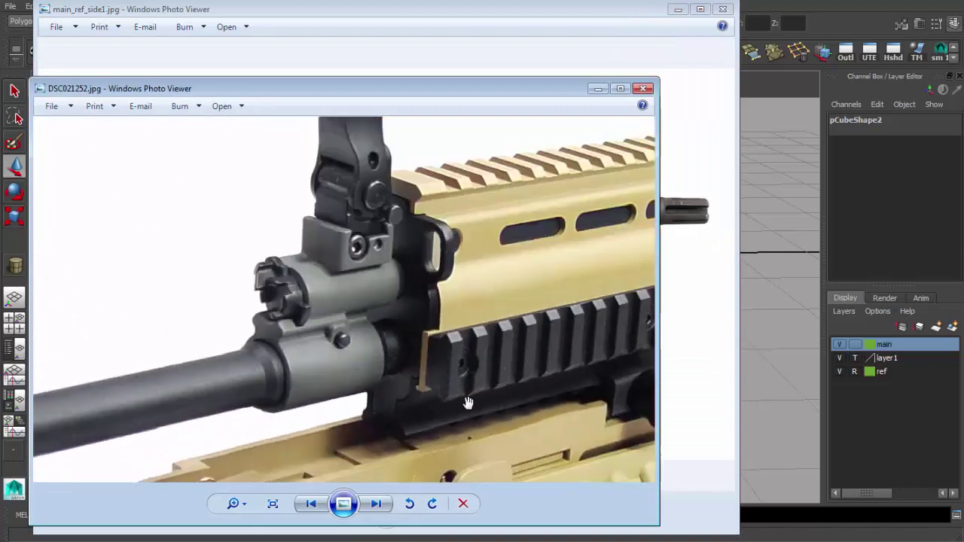
scroll(399, 381, "down", 2)
scroll(384, 383, "up", 2)
scroll(395, 384, "down", 2)
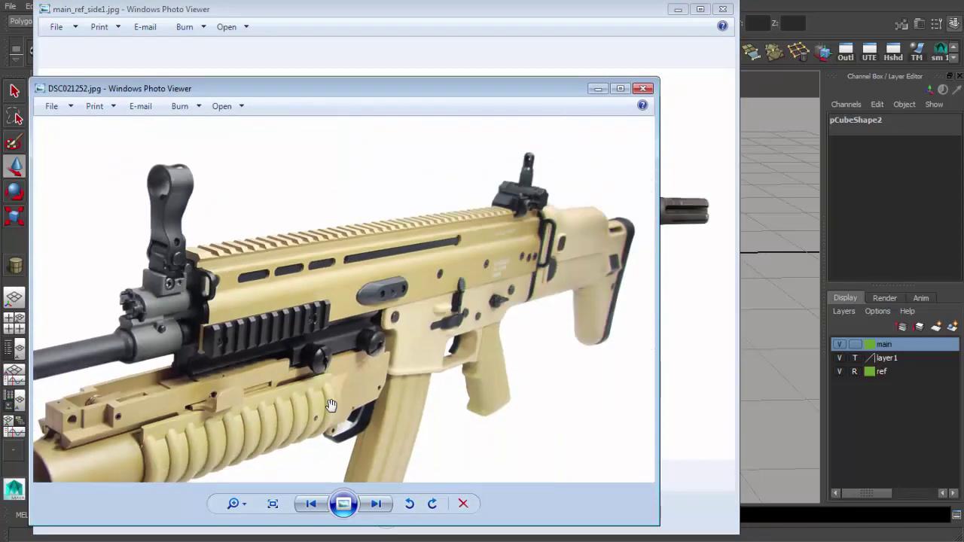
scroll(407, 388, "up", 2)
scroll(419, 392, "down", 2)
scroll(499, 383, "up", 1)
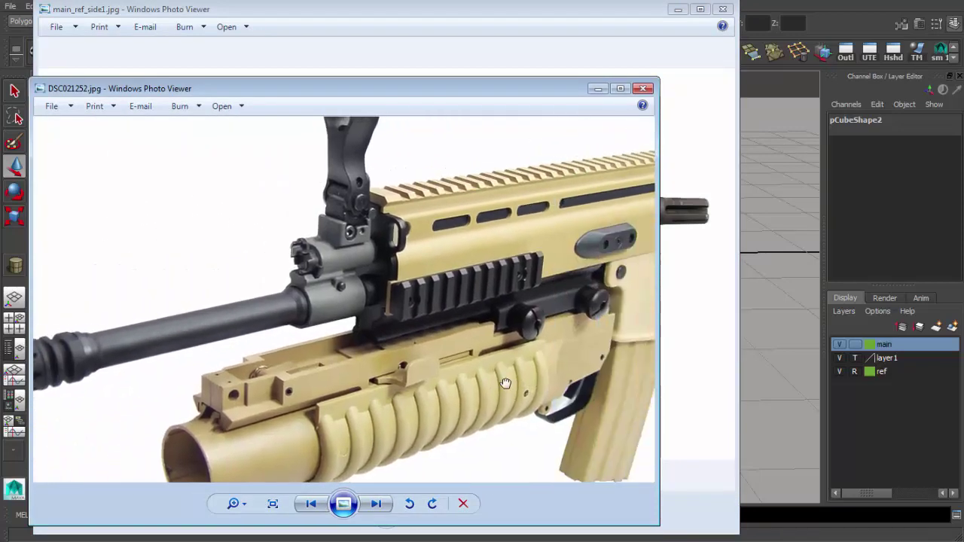
scroll(499, 390, "up", 1)
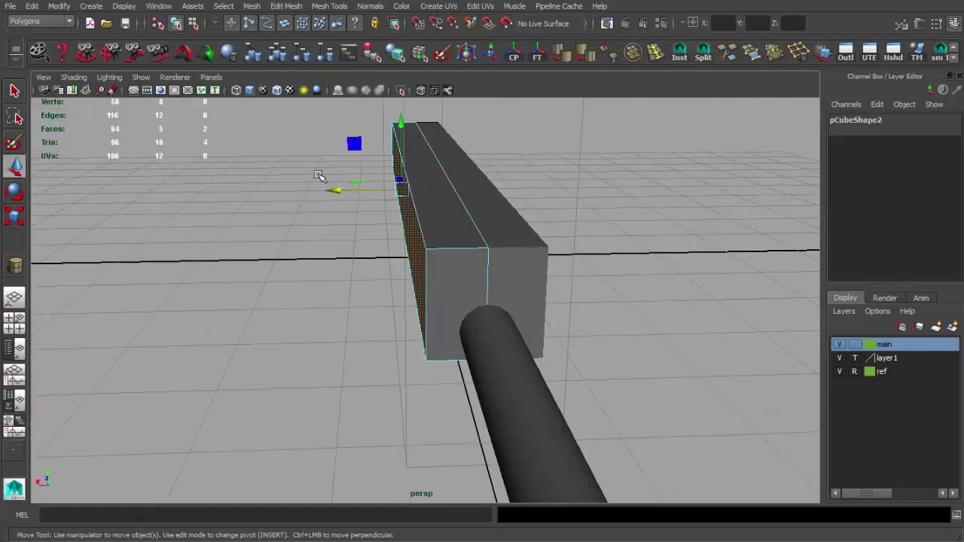
Select the bar and shrink the reference photo window out of the way.
mouse_move(324, 191)
left_mouse_down("alt")
mouse_move(575, 271)
mouse_move(515, 285)
left_mouse_up("alt")
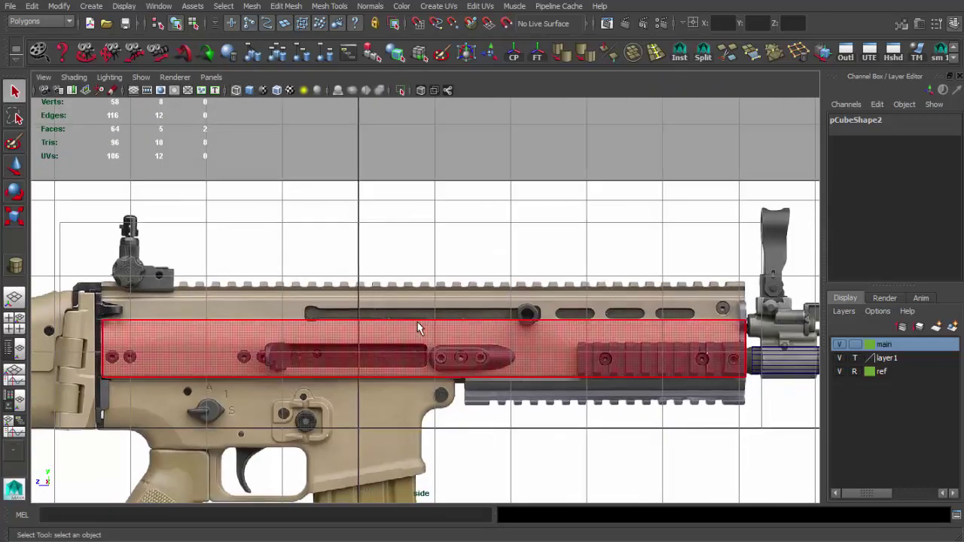
left_click(419, 327)
key("w")
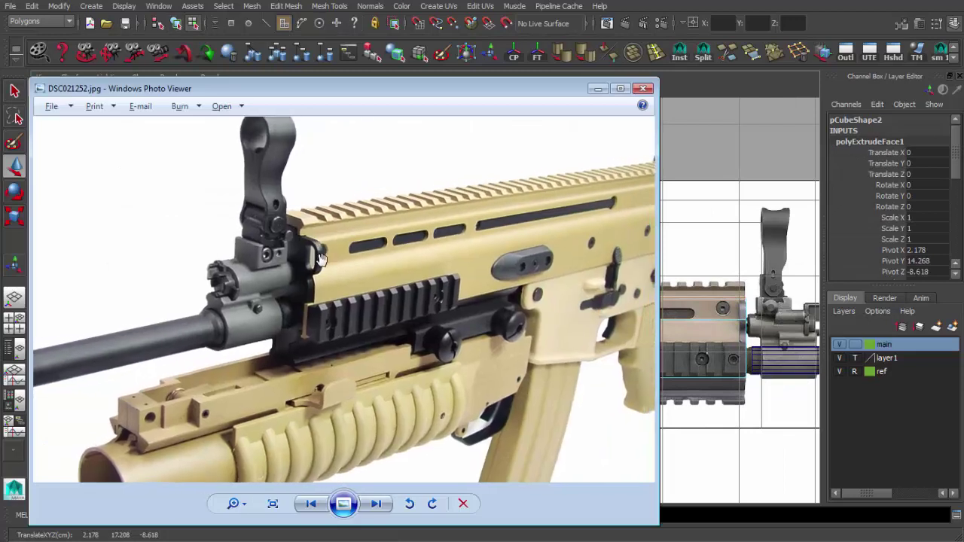
left_click_drag(658, 299, 482, 299)
mouse_move(98, 90)
left_mouse_down()
mouse_move(834, 126)
mouse_move(826, 128)
left_mouse_up()
left_click(516, 224)
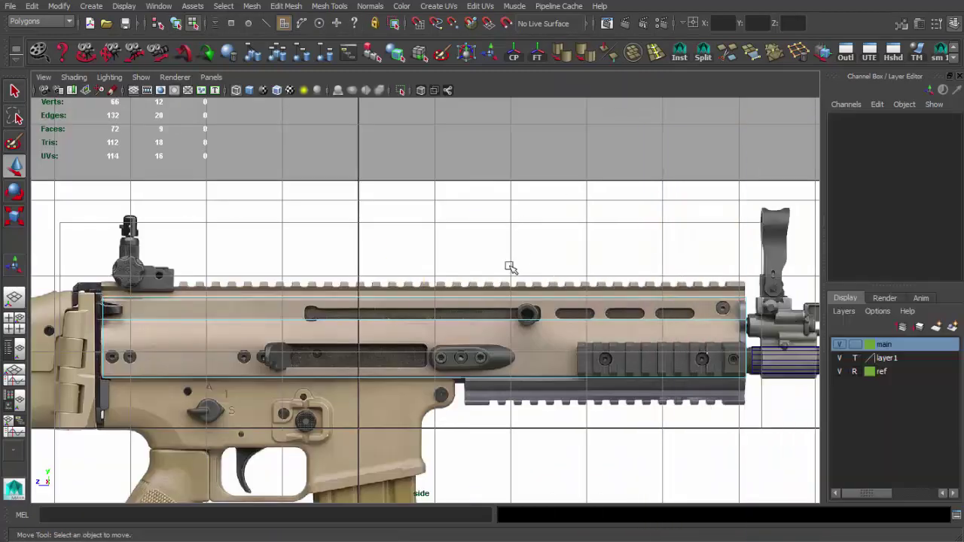
middle_click_drag(484, 258, 482, 257, "alt")
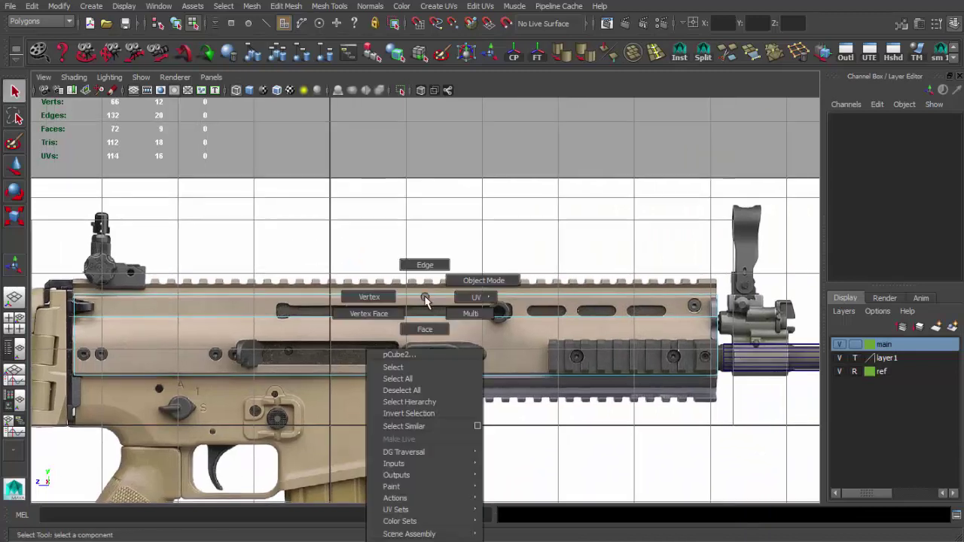
right_click_drag(482, 258, 490, 280)
mouse_move(664, 324)
left_mouse_down("alt")
mouse_move(505, 236)
mouse_move(505, 323)
mouse_move(493, 291)
left_mouse_up("alt")
Insert two edge loops along the bar's top to form the stepped ledge.
left_click(652, 58)
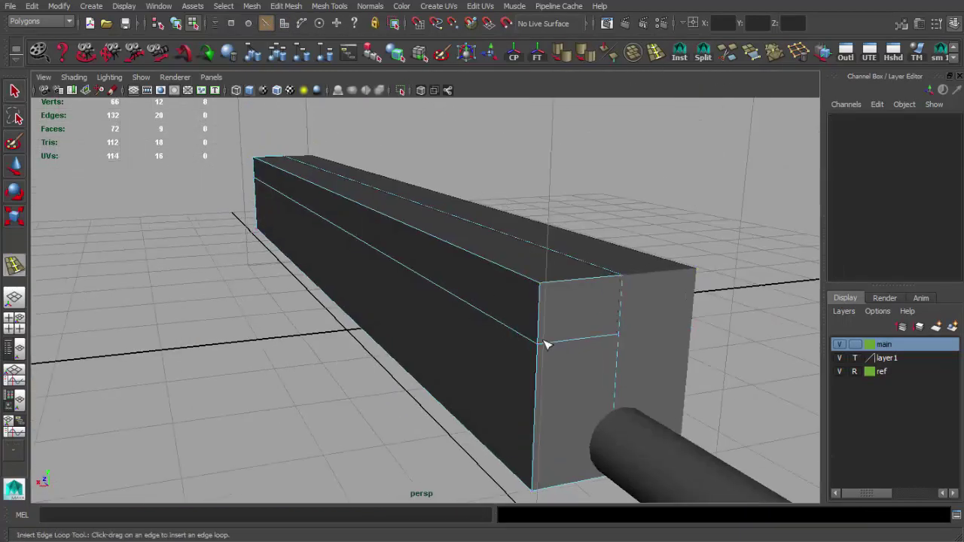
left_click(539, 341)
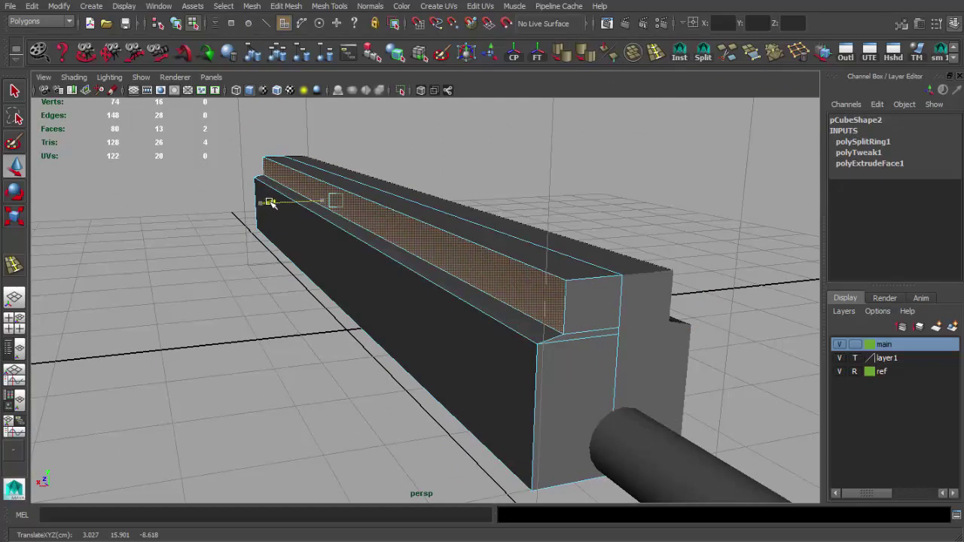
mouse_move(269, 203)
left_mouse_down("alt")
mouse_move(432, 271)
mouse_move(517, 288)
mouse_move(493, 264)
left_mouse_up("alt")
key("F10")
key("q")
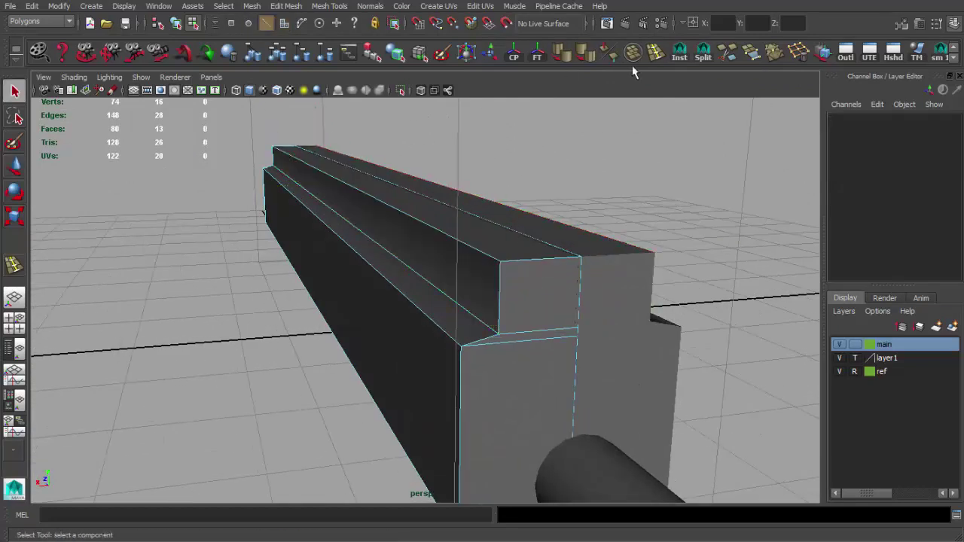
left_click(505, 268)
key("q")
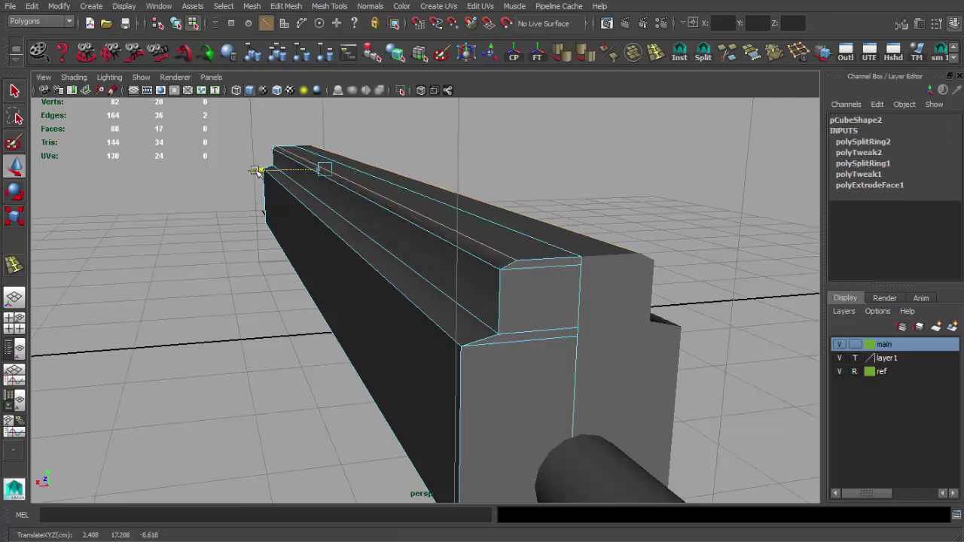
key("space")
In the enlarged front view, add an edge loop and move the shoulder corner vertex.
scroll(282, 394, "up", 3)
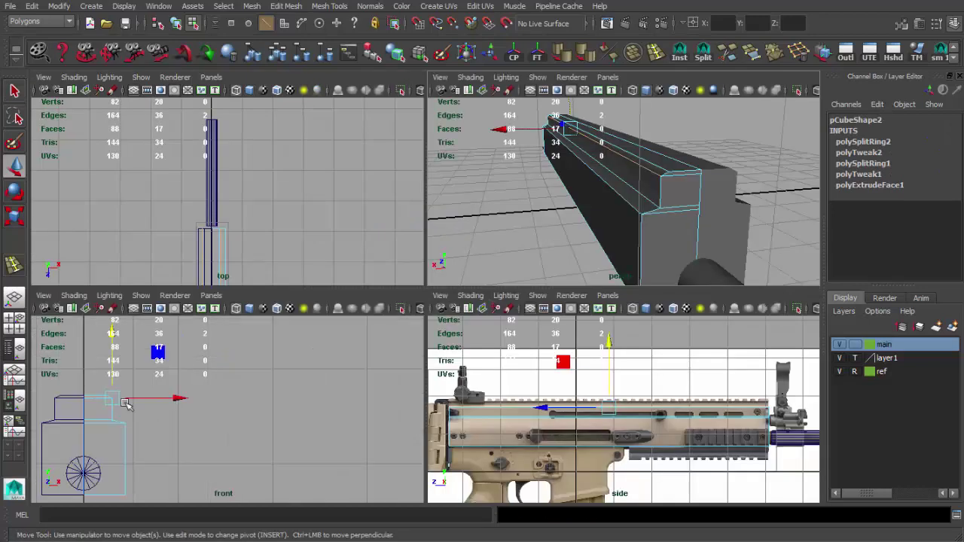
middle_click_drag(129, 402, 261, 369, "alt")
key("space")
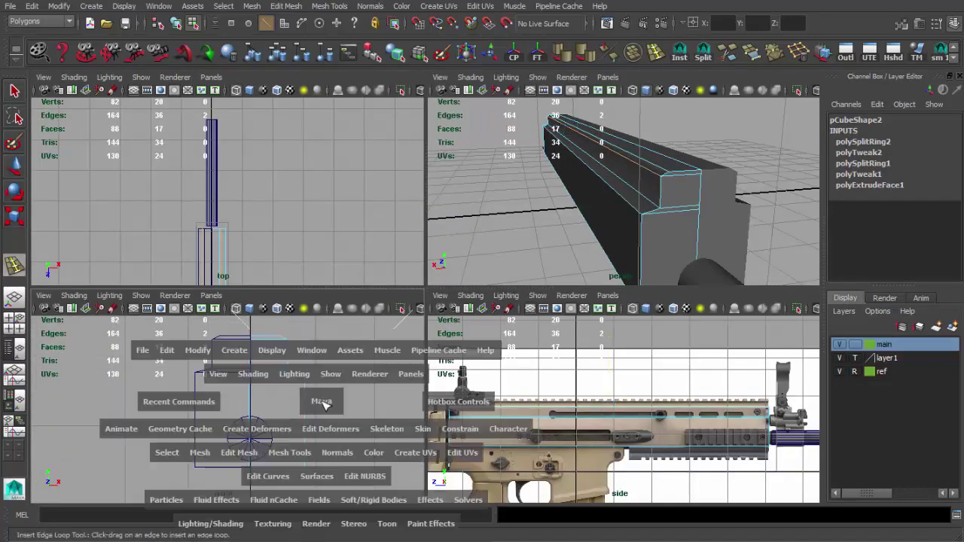
left_click(360, 250)
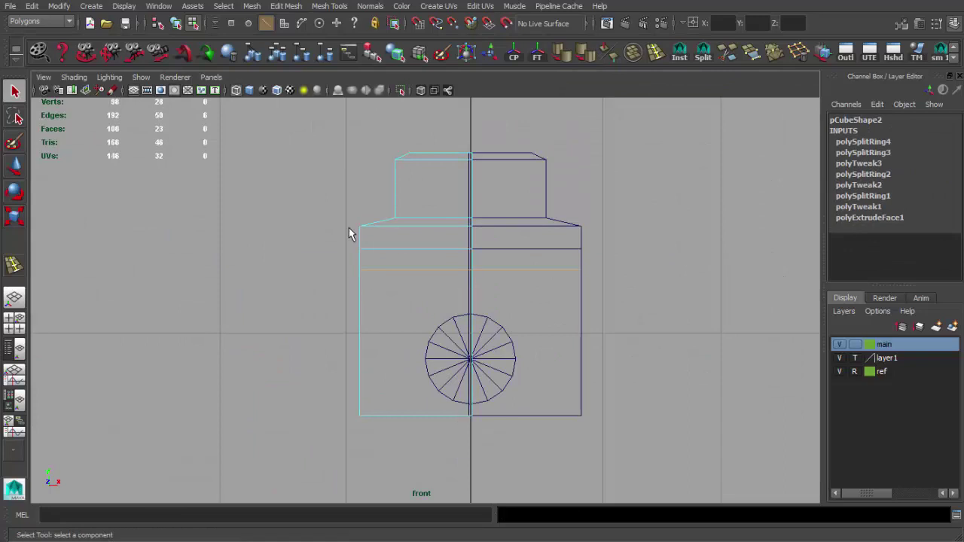
left_click(352, 226)
key("w")
scroll(404, 250, "up", 2)
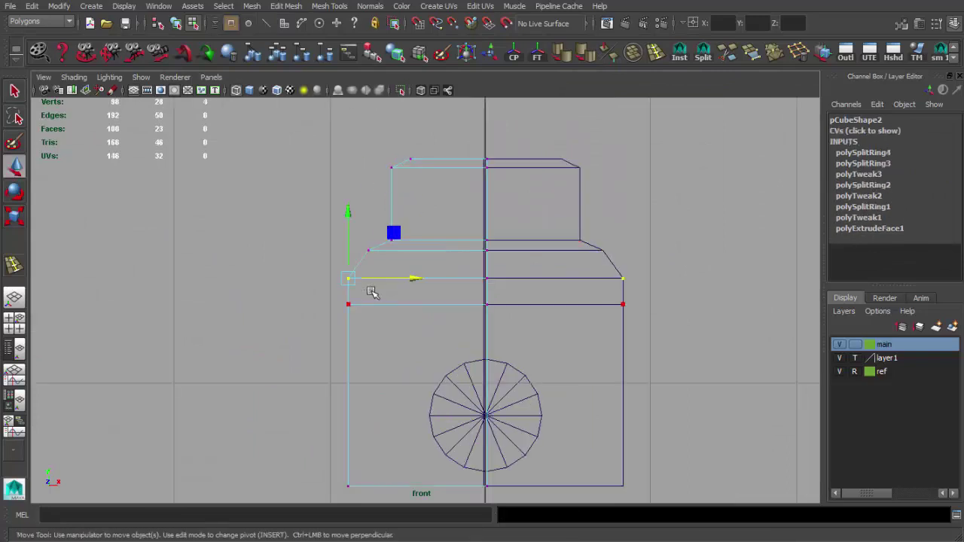
Compare the side view with the reference photo around the front sight block.
key("space")
key("space")
middle_click_drag(452, 324, 344, 313, "alt")
scroll(96, 320, "up", 2)
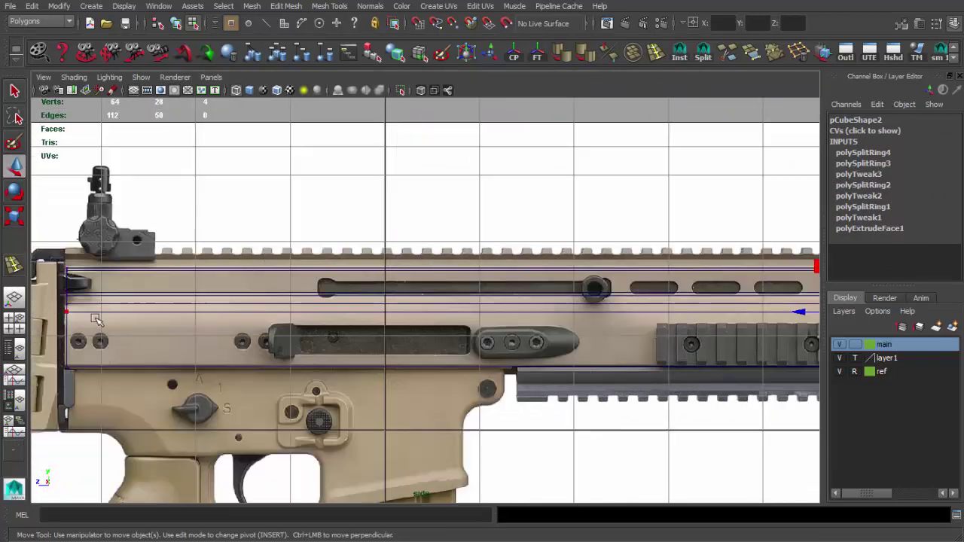
middle_click_drag(600, 304, 366, 304, "alt")
key("alt+Tab")
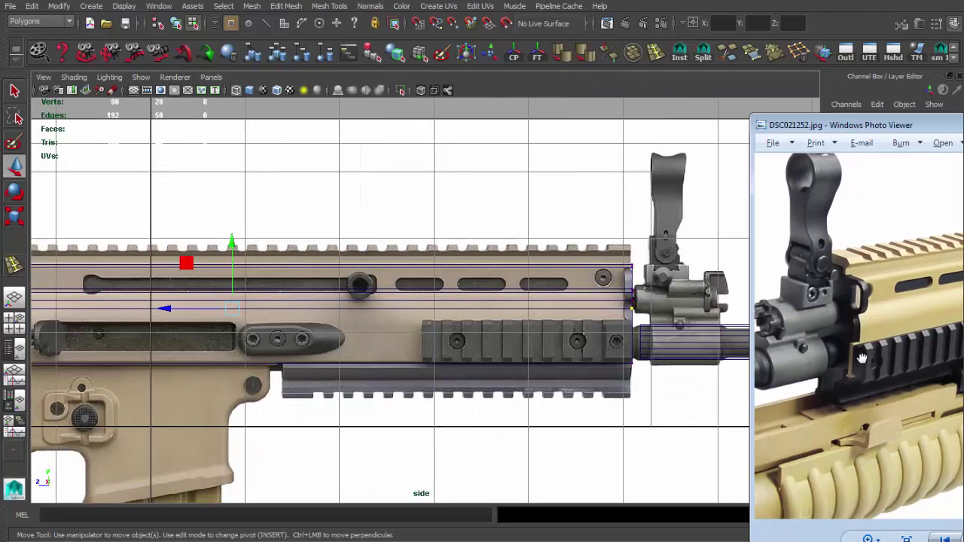
left_click_drag(960, 367, 896, 345)
left_click_drag(775, 298, 909, 341)
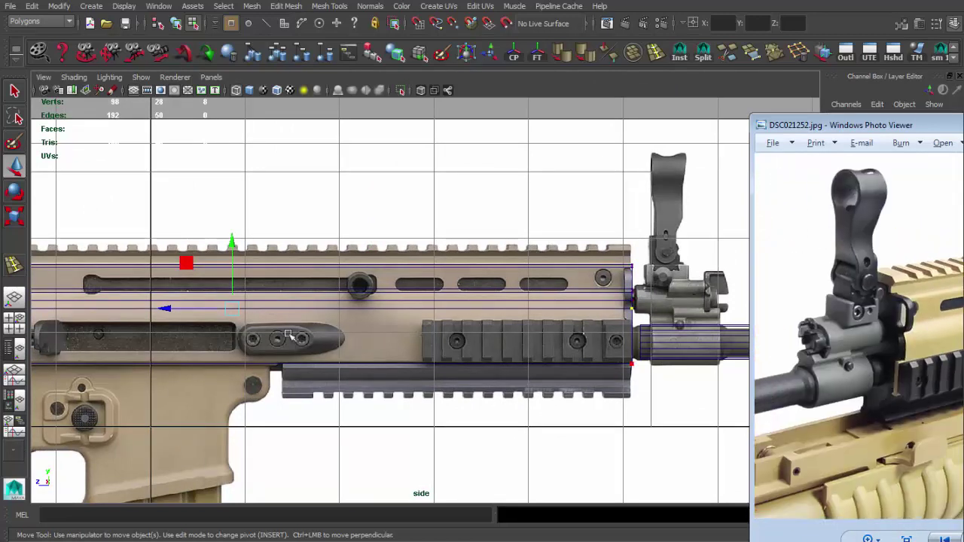
middle_click_drag(288, 336, 466, 351, "alt")
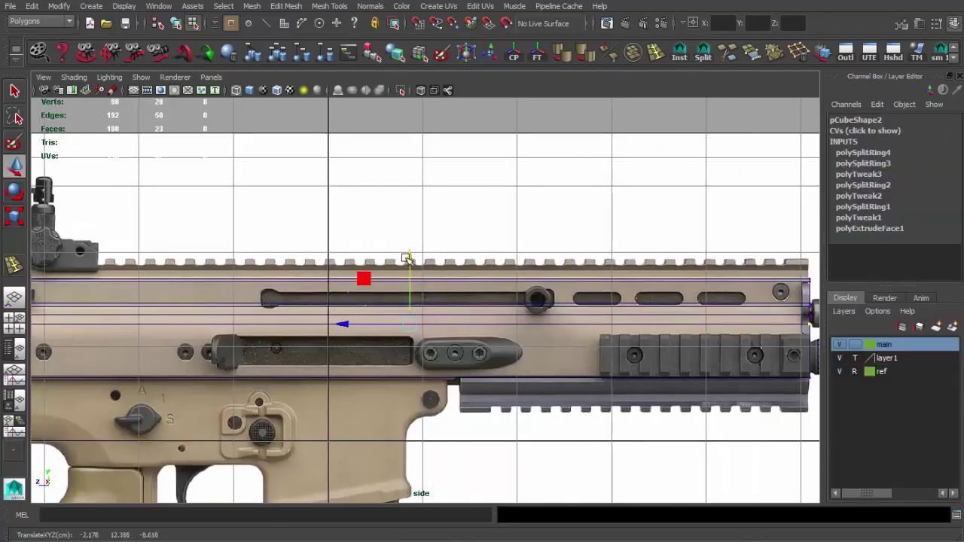
mouse_move(407, 259)
middle_mouse_down("alt")
mouse_move(645, 268)
mouse_move(350, 257)
middle_mouse_up("alt")
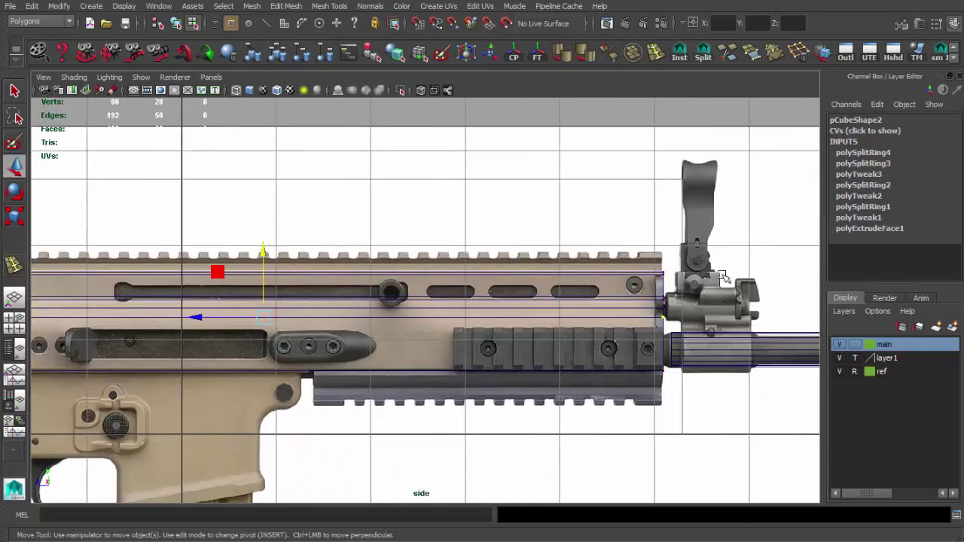
Select the chamfer and bevel faces at the bar's front end and reshape them.
key("space")
key("space")
mouse_move(580, 247)
left_mouse_down("alt")
mouse_move(503, 295)
mouse_move(512, 294)
mouse_move(427, 248)
mouse_move(440, 271)
left_mouse_up("alt")
key("q")
key("F11")
left_click(480, 311)
left_click(458, 269, "shift")
key("r")
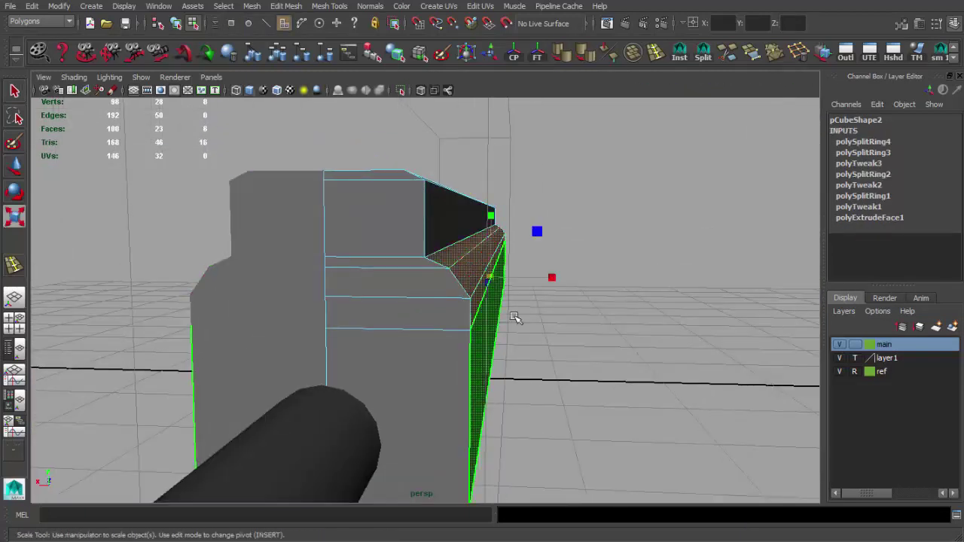
key("w")
mouse_move(424, 273)
left_mouse_down("alt")
mouse_move(402, 273)
mouse_move(427, 280)
left_mouse_up("alt")
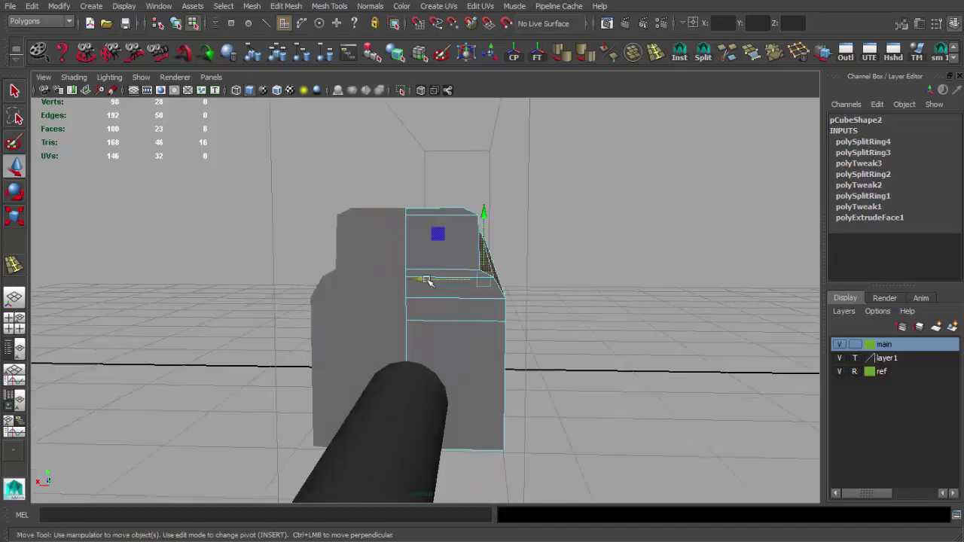
mouse_move(489, 298)
left_mouse_down("alt")
mouse_move(422, 301)
mouse_move(482, 332)
mouse_move(645, 351)
mouse_move(409, 301)
mouse_move(459, 361)
mouse_move(514, 253)
left_mouse_up("alt")
Mirror a copy of the bar half with Scale X -1.
key("4")
key("5")
key("F8")
key("q")
key("F11")
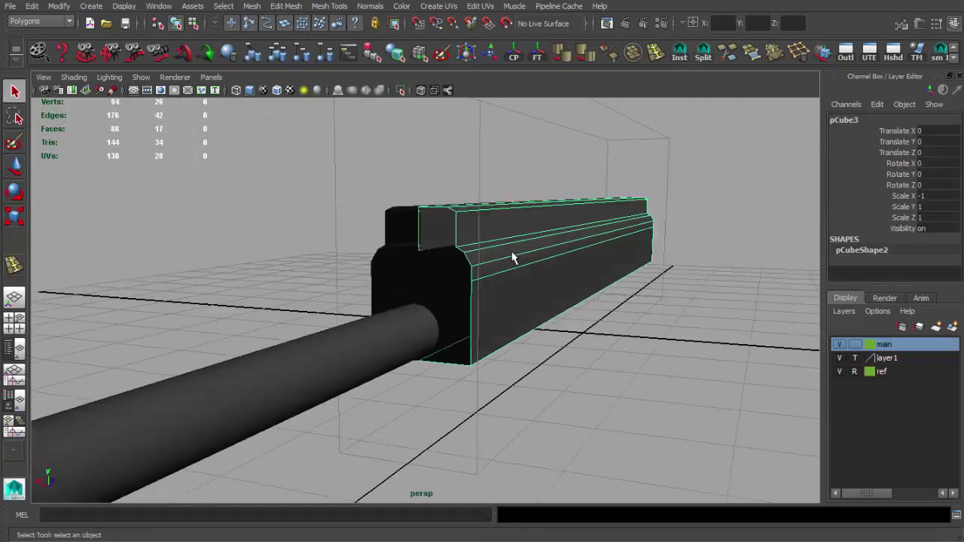
Delete the seam faces at both ends of the bar.
left_click(440, 232)
key("Delete")
left_click_drag(451, 250, 519, 276, "alt")
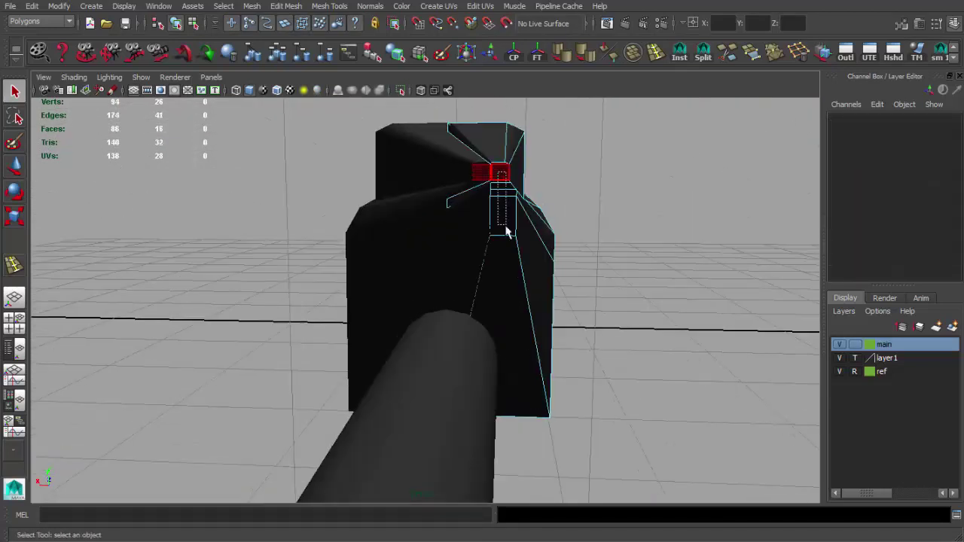
left_click(497, 184)
key("Delete")
mouse_move(471, 195)
left_mouse_down("alt")
mouse_move(516, 264)
mouse_move(456, 312)
mouse_move(383, 295)
mouse_move(437, 188)
mouse_move(426, 215)
left_mouse_up("alt")
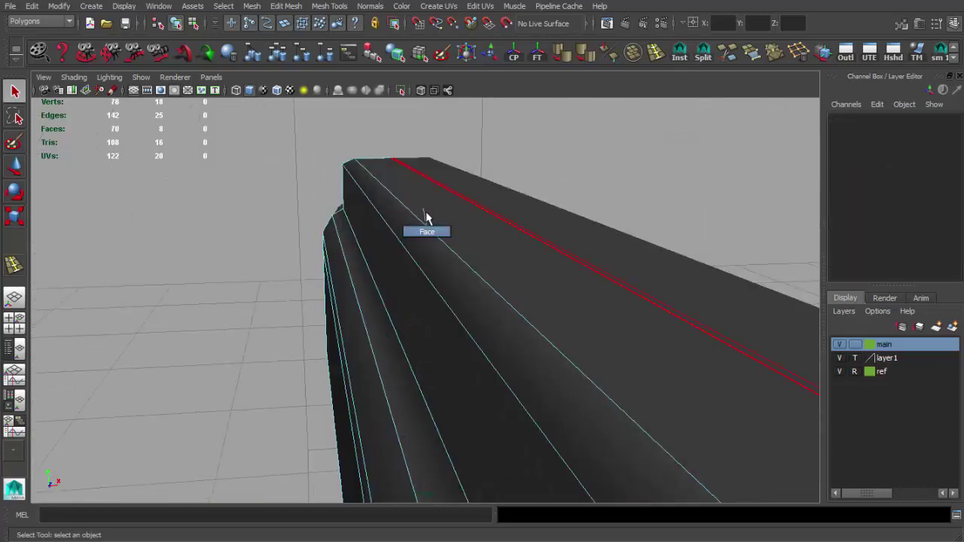
Extrude the two top faces upward into a raised strip.
left_click(427, 215)
key("alt+Tab")
key("alt+Tab")
key("ctrl+e")
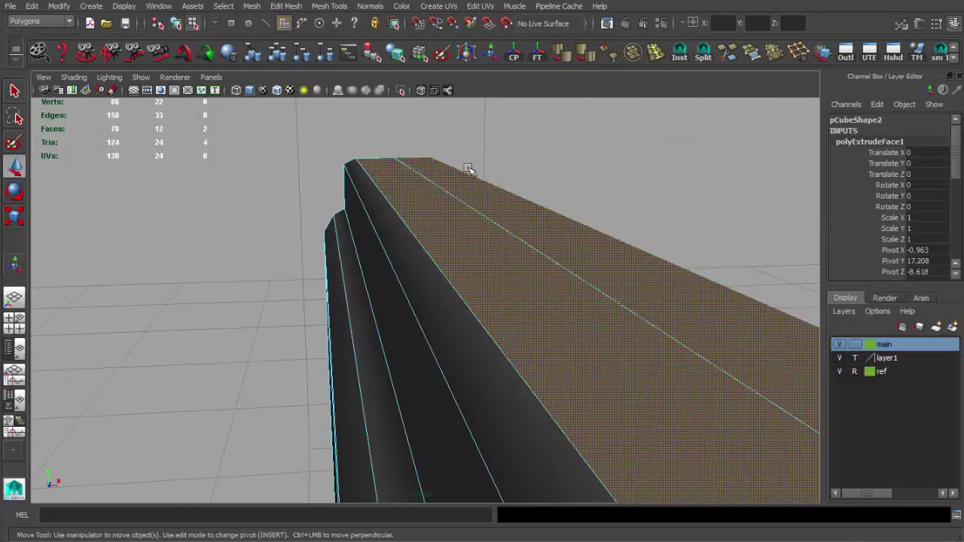
mouse_move(344, 217)
left_mouse_down("alt")
mouse_move(549, 318)
mouse_move(546, 271)
mouse_move(467, 377)
mouse_move(474, 387)
left_mouse_up("alt")
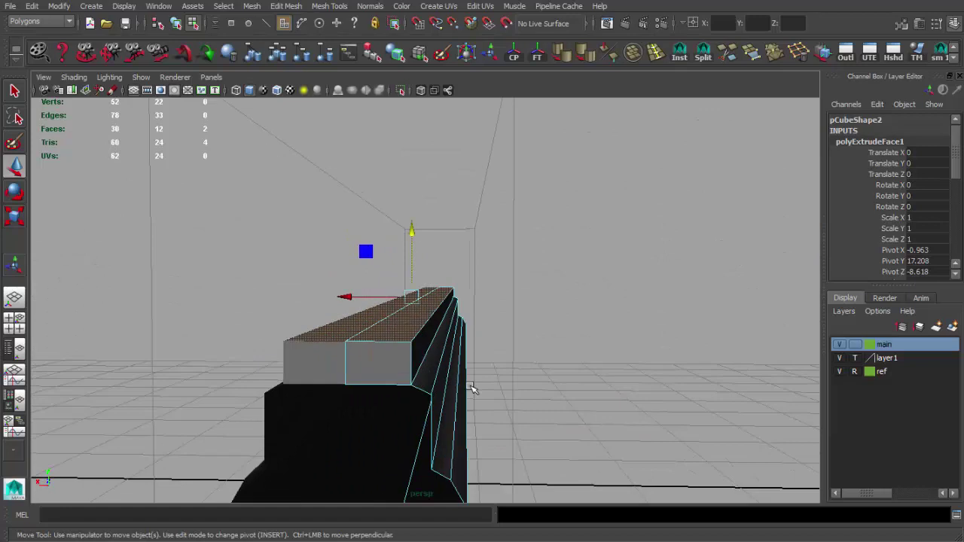
left_click(473, 387)
Scale the top centre edge and delete the two end faces.
left_click_drag(407, 329, 396, 327, "alt")
left_click(391, 324)
key("r")
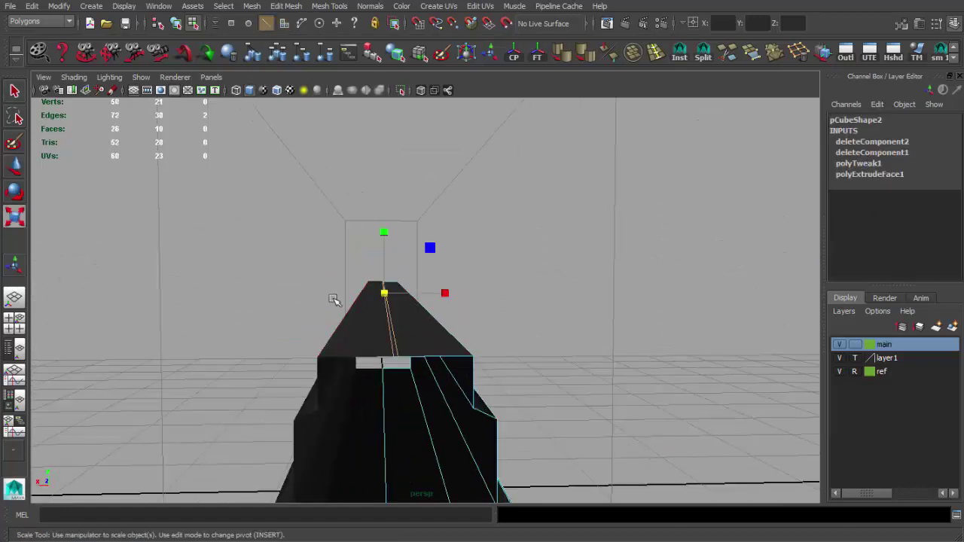
key("q")
mouse_move(329, 292)
left_mouse_down("alt")
mouse_move(417, 334)
mouse_move(427, 274)
mouse_move(454, 236)
mouse_move(474, 233)
left_mouse_up("alt")
left_click(453, 270)
key("Delete")
Insert two more edge loops along the bar's length.
right_click_drag(474, 233, 477, 228, "shift")
left_click(477, 228)
key("w")
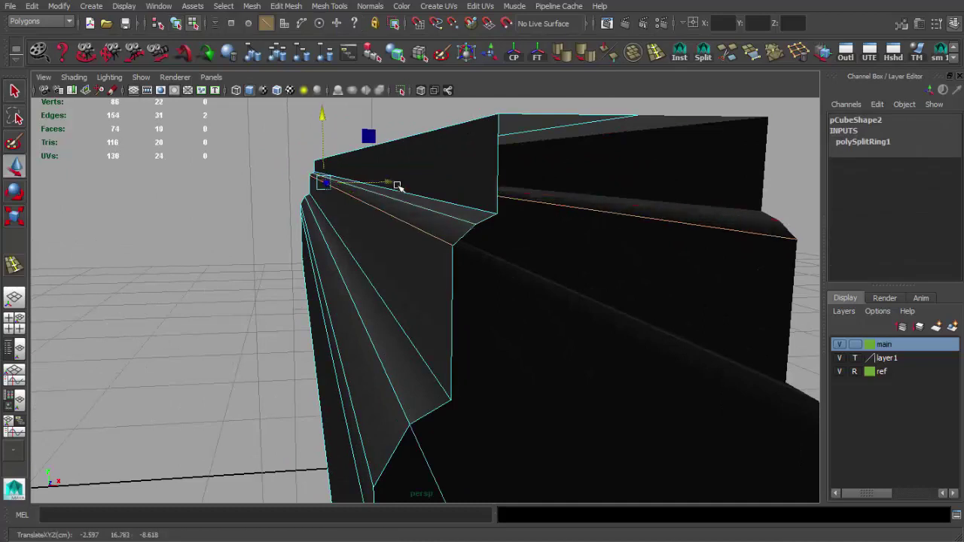
mouse_move(382, 212)
left_mouse_down("alt")
mouse_move(402, 223)
mouse_move(435, 218)
mouse_move(554, 93)
left_mouse_up("alt")
left_click(404, 220)
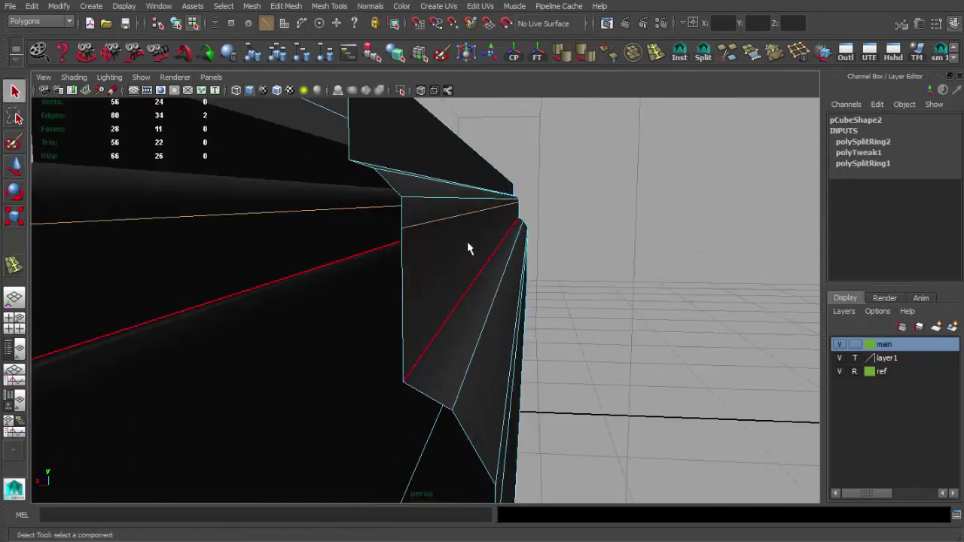
key("F8")
scroll(482, 268, "down", 5)
mouse_move(441, 258)
left_mouse_down("alt")
mouse_move(448, 246)
mouse_move(411, 231)
mouse_move(572, 317)
left_mouse_up("alt")
Select the rail box and adjust its points in component mode.
left_click(527, 286)
left_click_drag(527, 286, 546, 382, "alt")
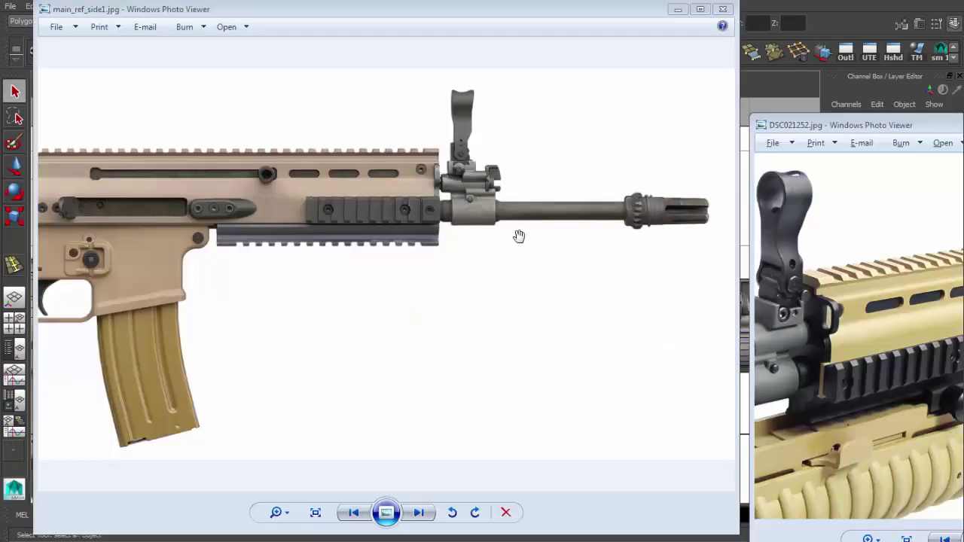
key("F8")
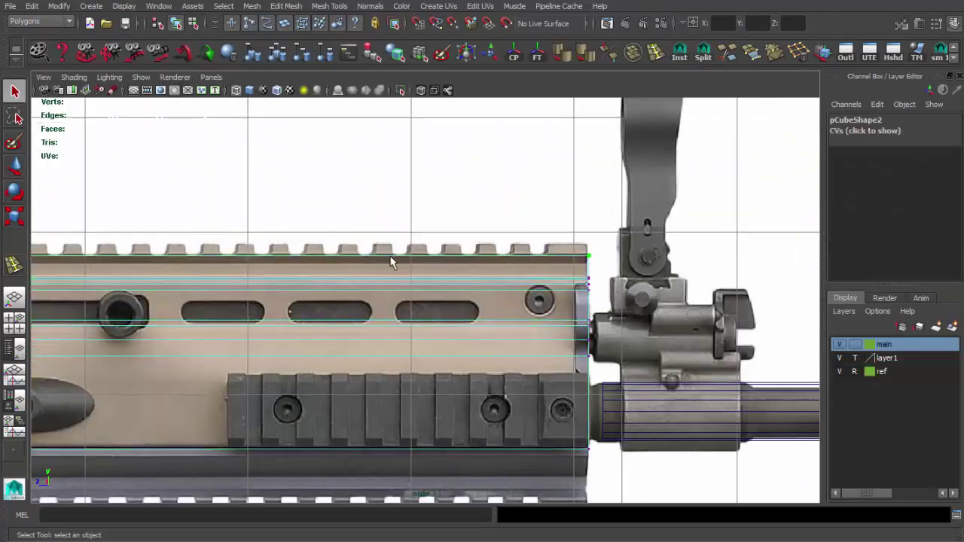
scroll(389, 258, "down", 5)
scroll(390, 258, "up", 5)
scroll(229, 212, "up", 3)
key("w")
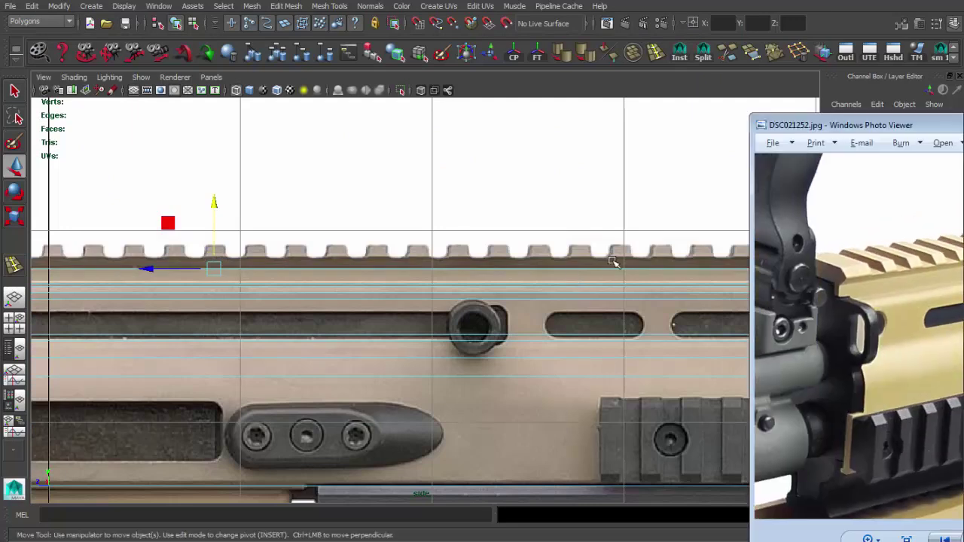
Restore the four-view layout and tumble the perspective camera around the rail.
scroll(355, 261, "down", 5)
key("space")
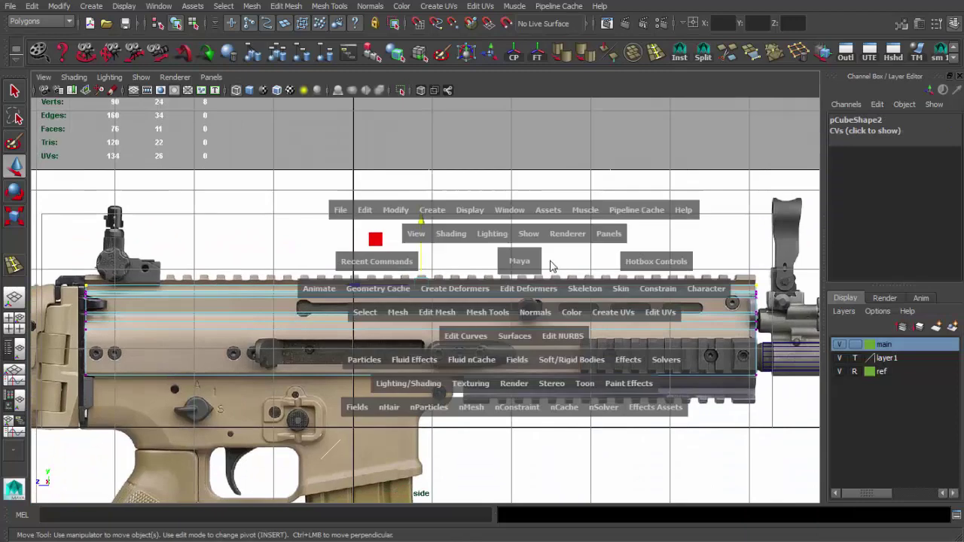
key("space")
mouse_move(521, 262)
left_mouse_down("alt")
mouse_move(482, 276)
mouse_move(361, 254)
mouse_move(431, 238)
mouse_move(365, 229)
mouse_move(414, 249)
mouse_move(291, 219)
mouse_move(354, 217)
mouse_move(321, 244)
mouse_move(454, 236)
left_mouse_up("alt")
Draw a new small polygon cube over the rail teeth in the side view.
key("space")
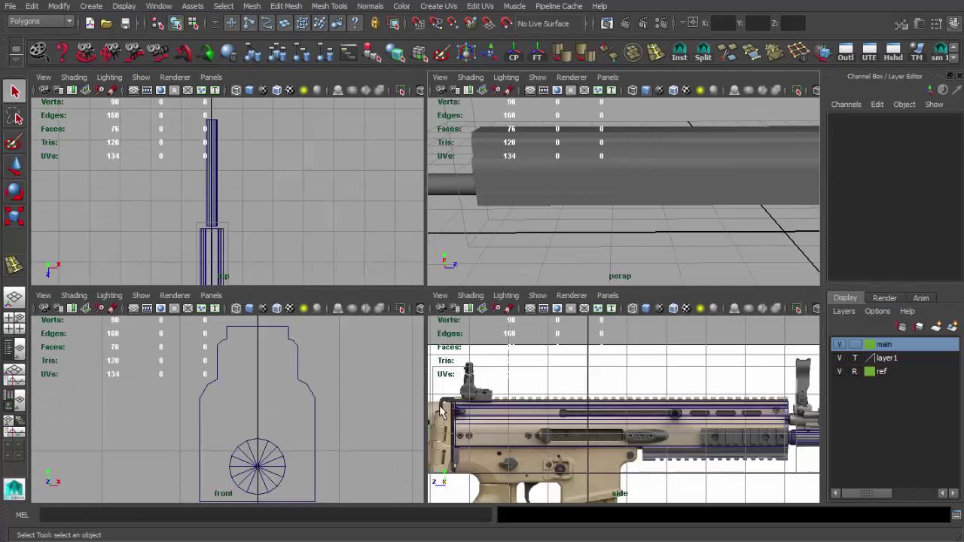
key("space")
scroll(485, 286, "up", 5)
left_click(92, 6)
left_click(226, 49)
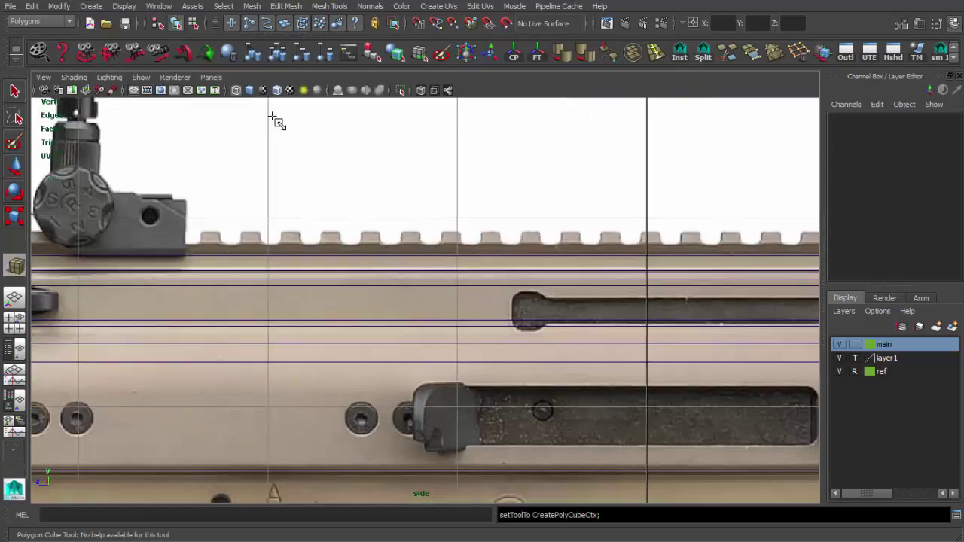
scroll(286, 209, "up", 2)
left_click_drag(307, 221, 311, 177)
key("space")
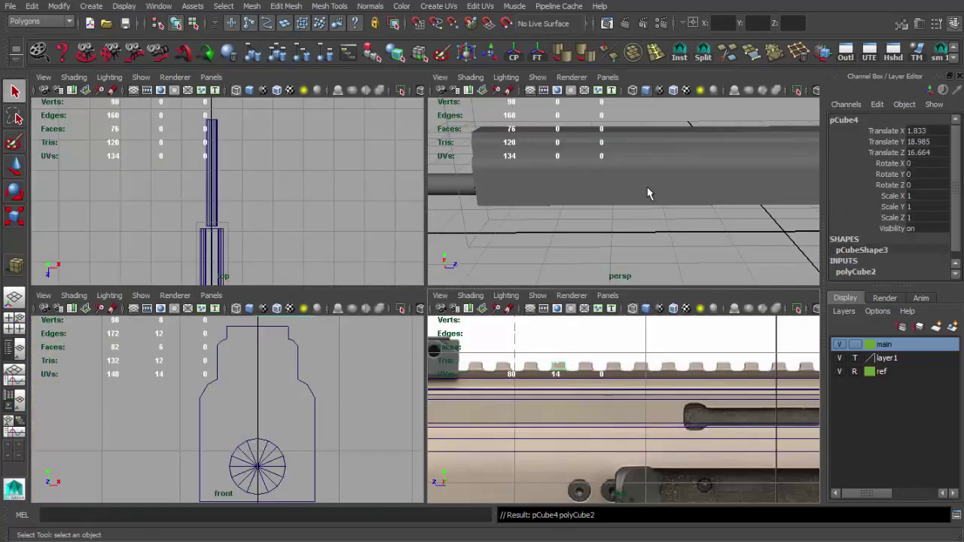
key("space")
Centre the new box on the rail at Translate X 0 and freeze its transformations.
scroll(512, 280, "up", 3)
key("w")
left_click_drag(366, 301, 426, 304)
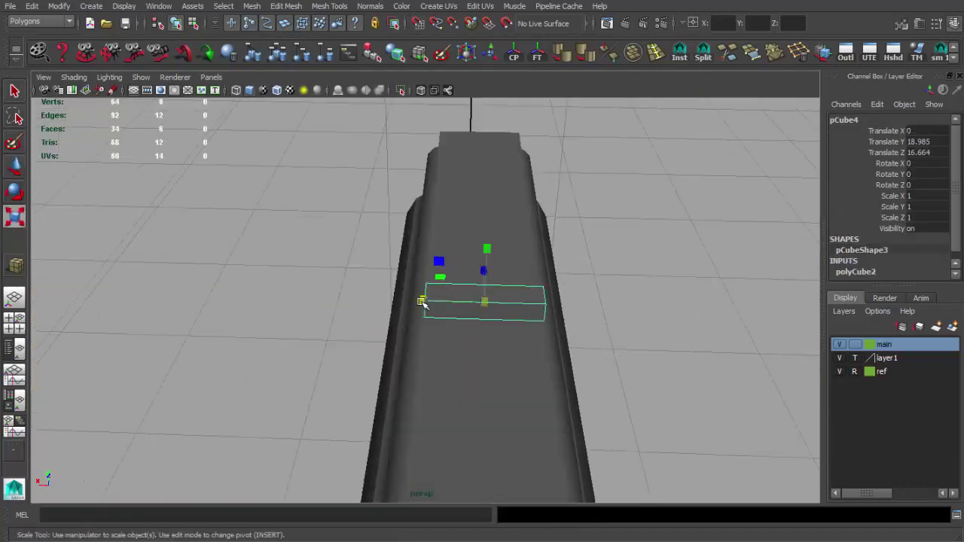
left_click(518, 56)
left_click_drag(452, 226, 517, 284, "alt")
Scale the box's top edge inward so it tapers into a trapezoid.
key("space")
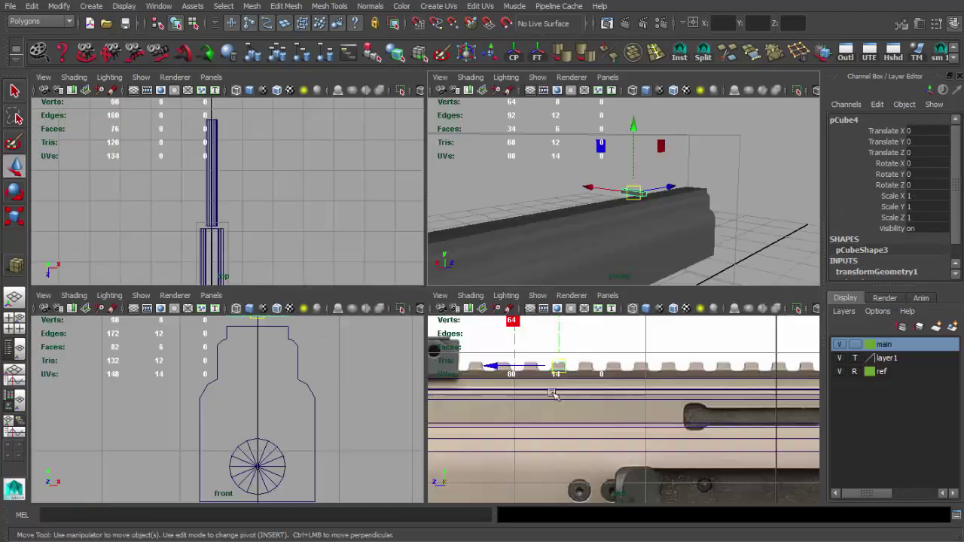
key("space")
scroll(595, 256, "up", 3)
scroll(572, 309, "up", 2)
key("F10")
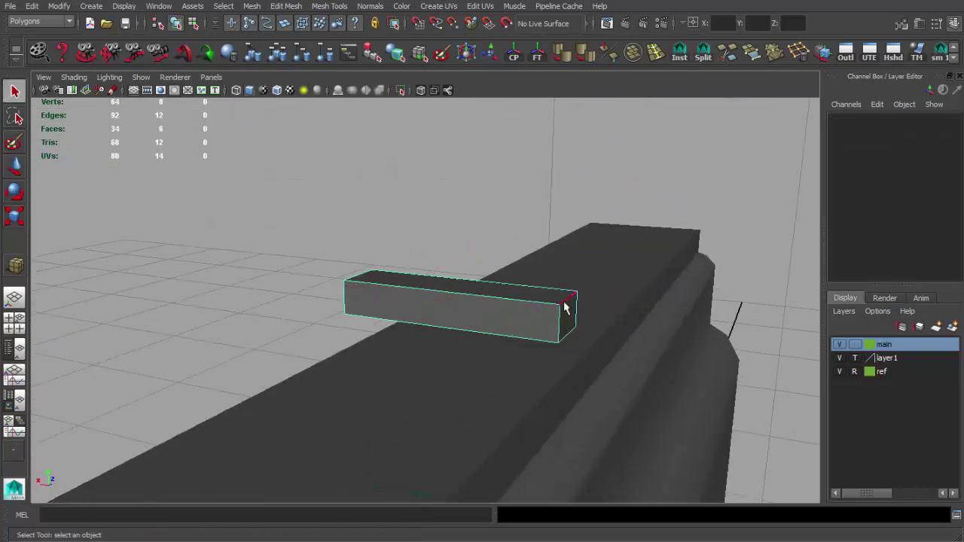
left_click(441, 293)
key("r")
mouse_move(441, 294)
left_mouse_down("alt")
mouse_move(545, 283)
mouse_move(497, 273)
mouse_move(463, 285)
mouse_move(482, 297)
left_mouse_up("alt")
key("space")
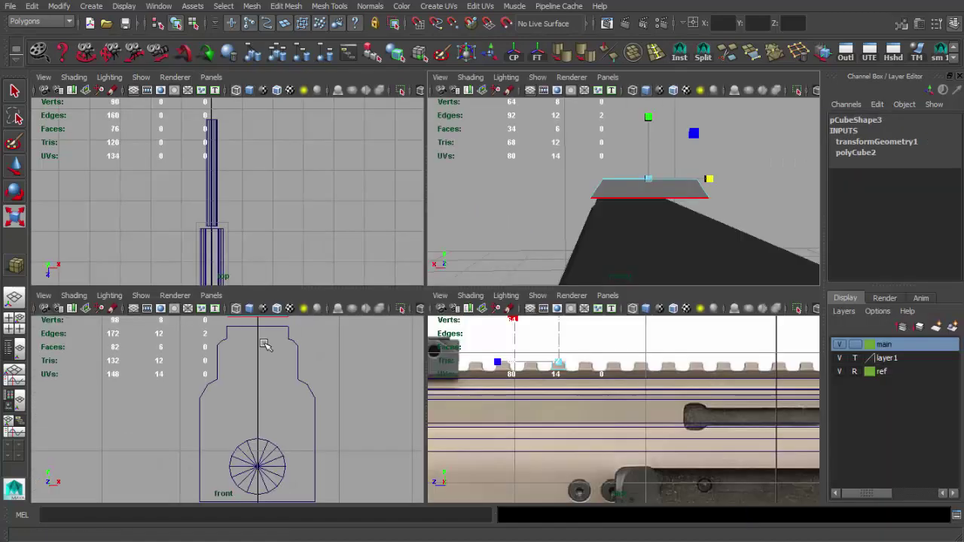
key("f")
left_click_drag(150, 380, 209, 408)
key("r")
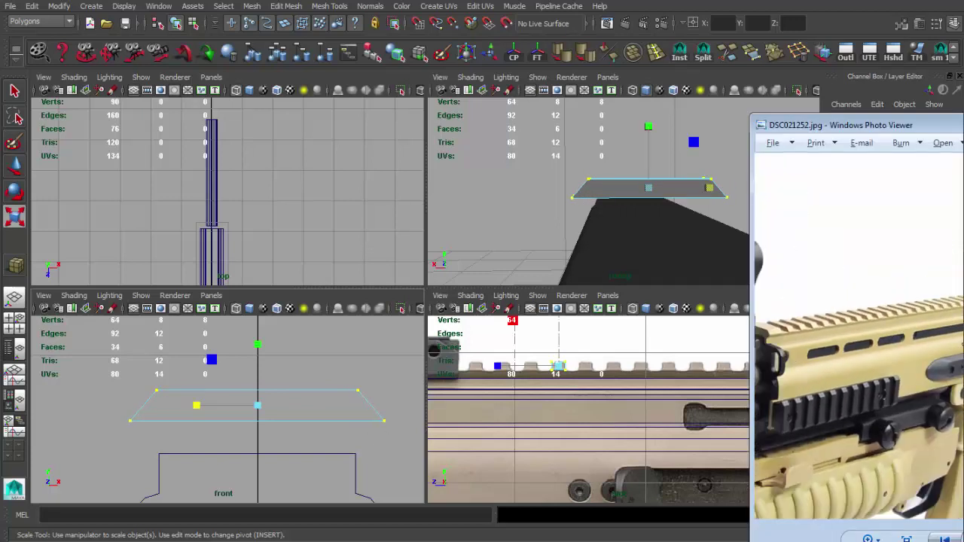
Raise the tapered box's top edge slightly in the front view.
scroll(293, 417, "down", 3)
key("space")
middle_click_drag(399, 330, 380, 207, "alt")
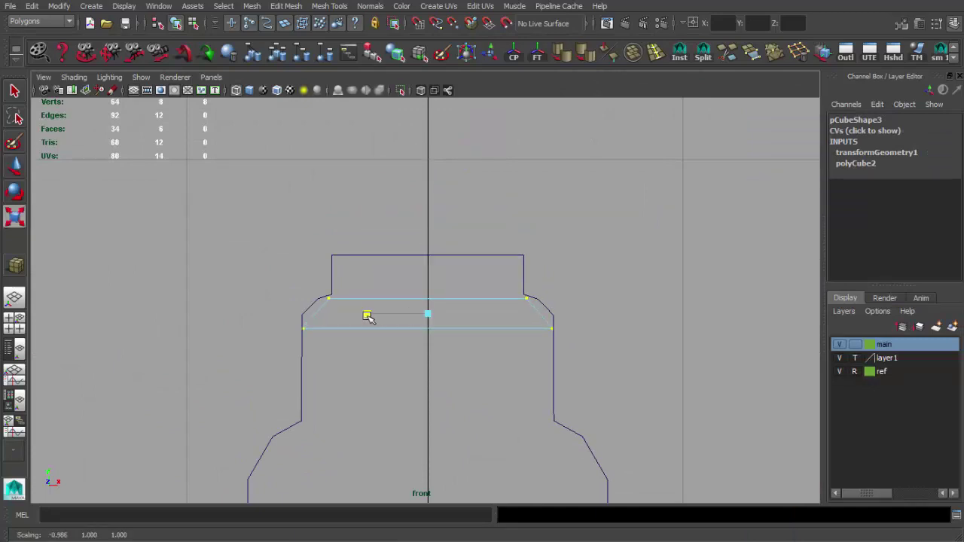
key("space")
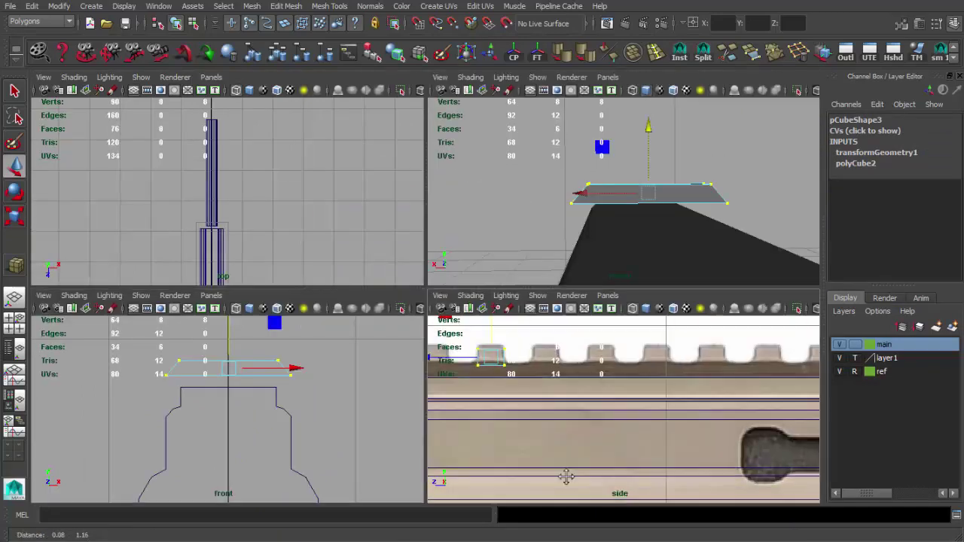
scroll(580, 391, "down", 3)
left_click_drag(576, 376, 576, 369)
Nudge the box into line with one rail tooth and check it in the side view.
scroll(285, 402, "up", 2)
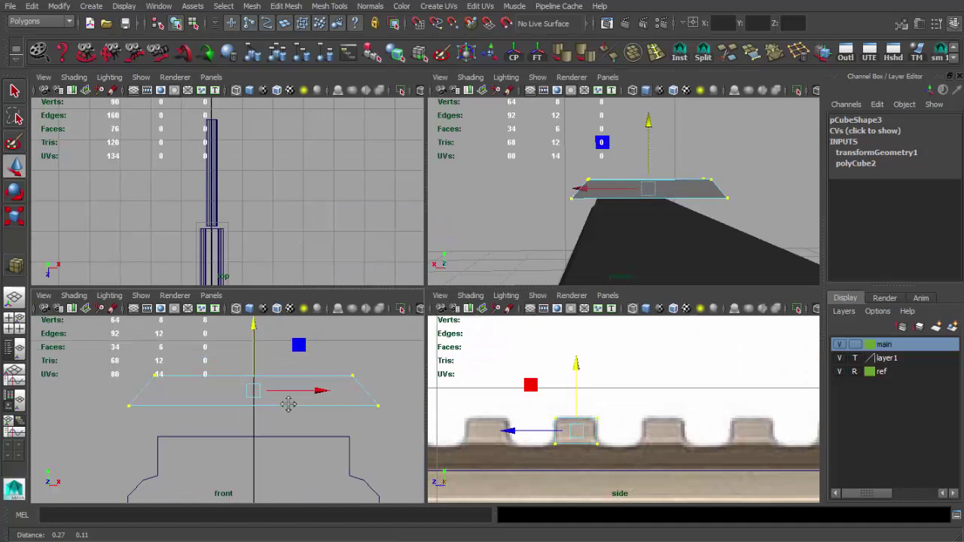
middle_click_drag(279, 408, 280, 408)
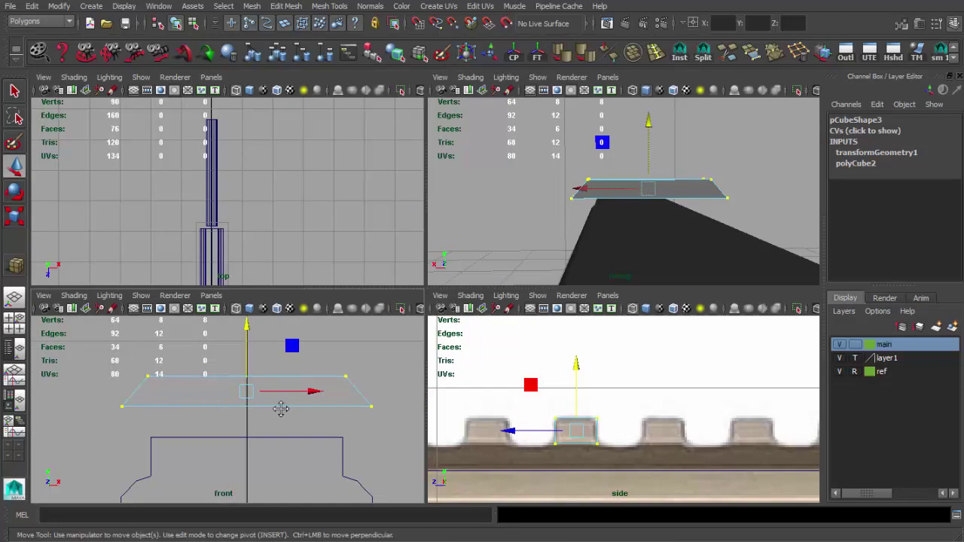
key("space")
key("q")
key("F8")
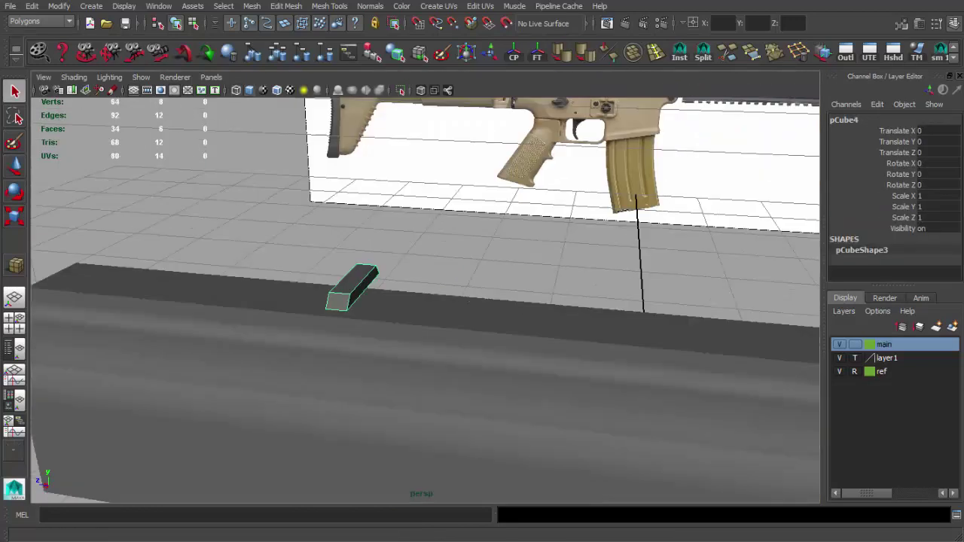
scroll(512, 350, "down", 3)
key("space")
key("space")
Select the tooth box's bottom face and extrude it.
scroll(441, 303, "down", 1)
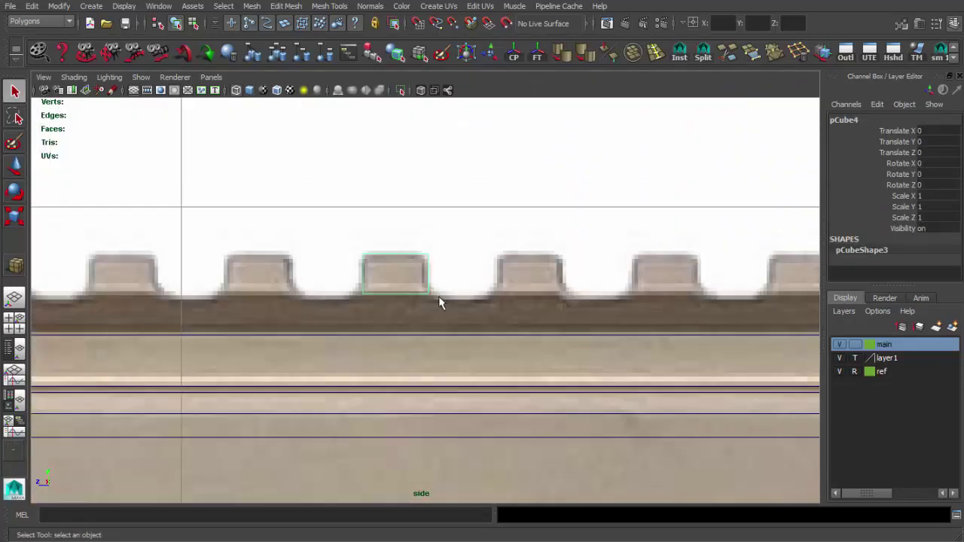
scroll(441, 303, "up", 2)
right_click_drag(403, 294, 403, 325)
left_click_drag(424, 349, 369, 236)
key("ctrl+e")
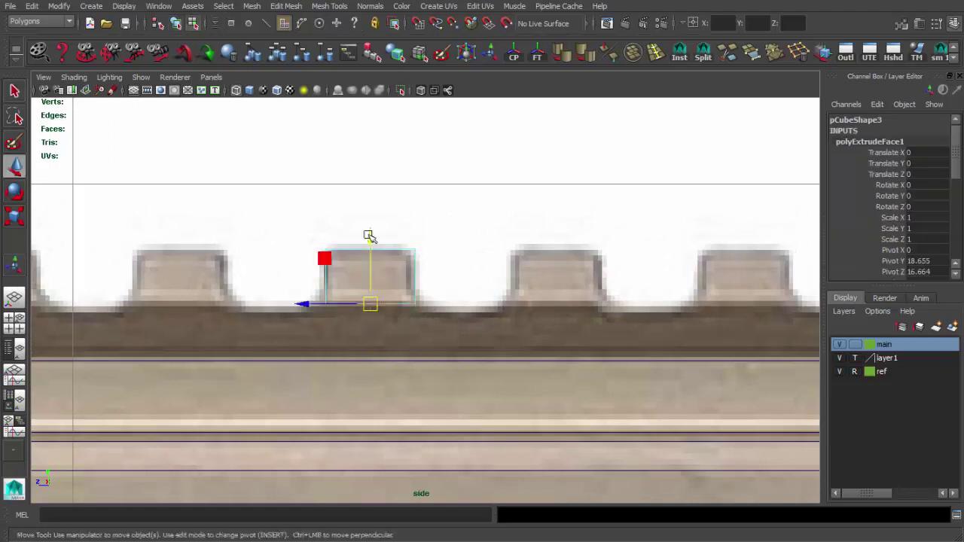
key("space")
key("space")
key("r")
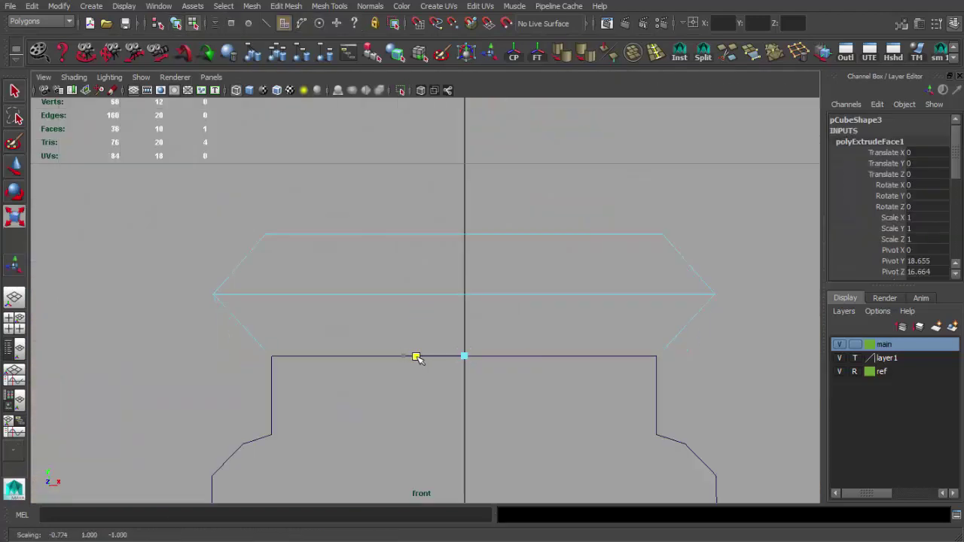
Extrude the tooth block's base face and scale it wider along Z into the rail body.
key("F9")
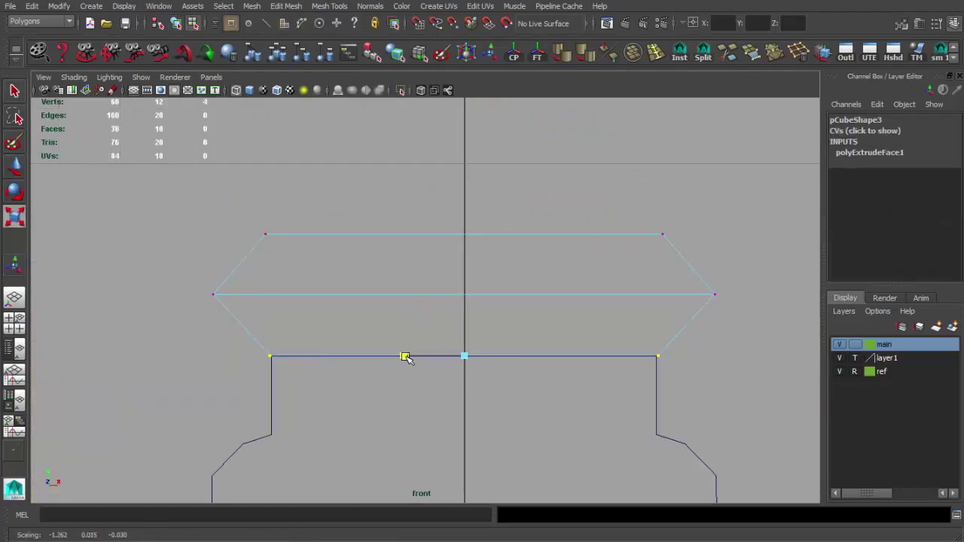
key("space")
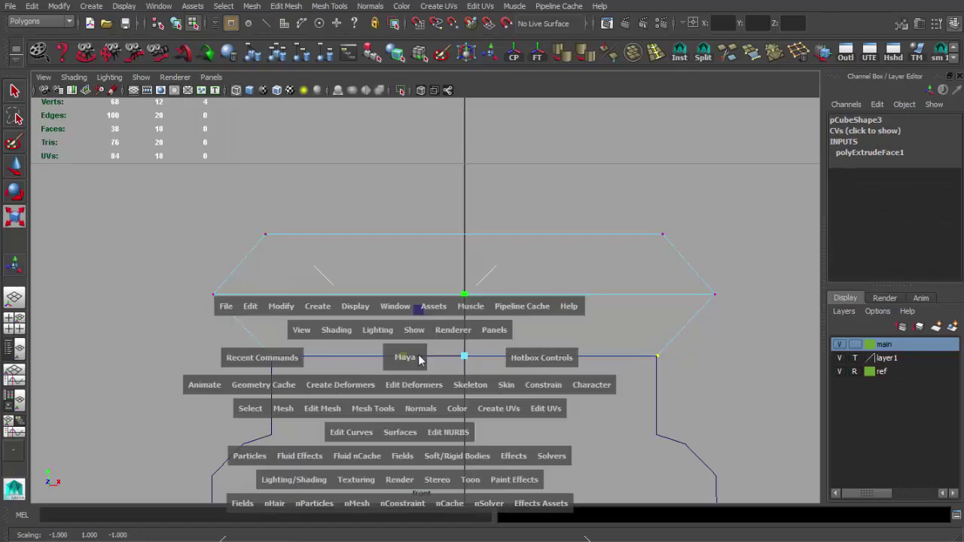
mouse_move(409, 355)
left_mouse_down()
mouse_move(409, 316)
mouse_move(452, 287)
left_mouse_up()
key("F8")
key("q")
left_click(411, 310)
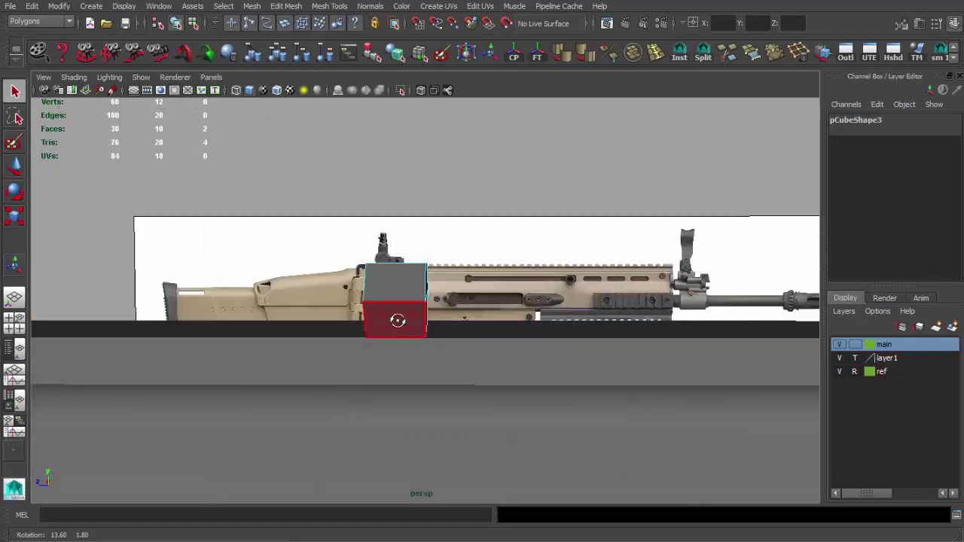
key("ctrl+e")
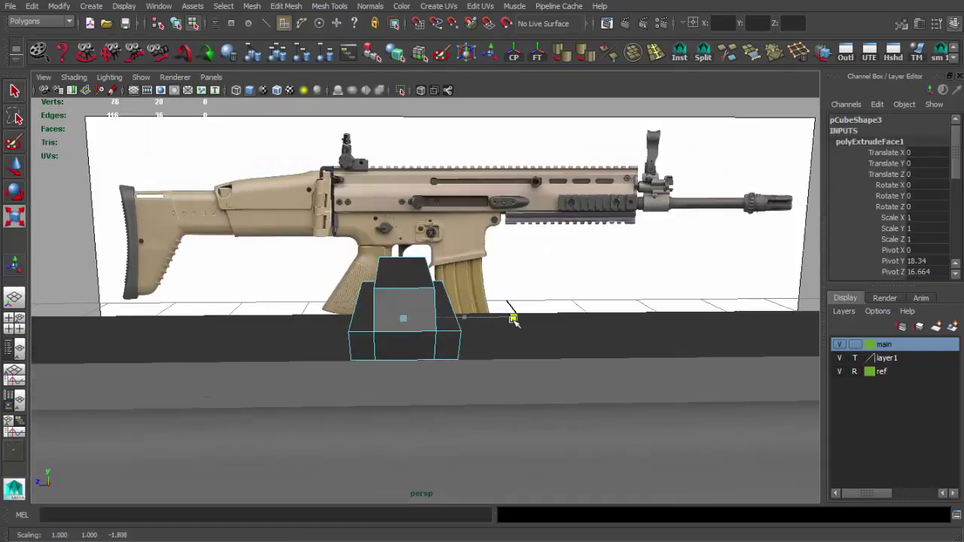
mouse_move(513, 319)
left_mouse_down("alt")
mouse_move(452, 322)
mouse_move(492, 394)
left_mouse_up("alt")
key("space")
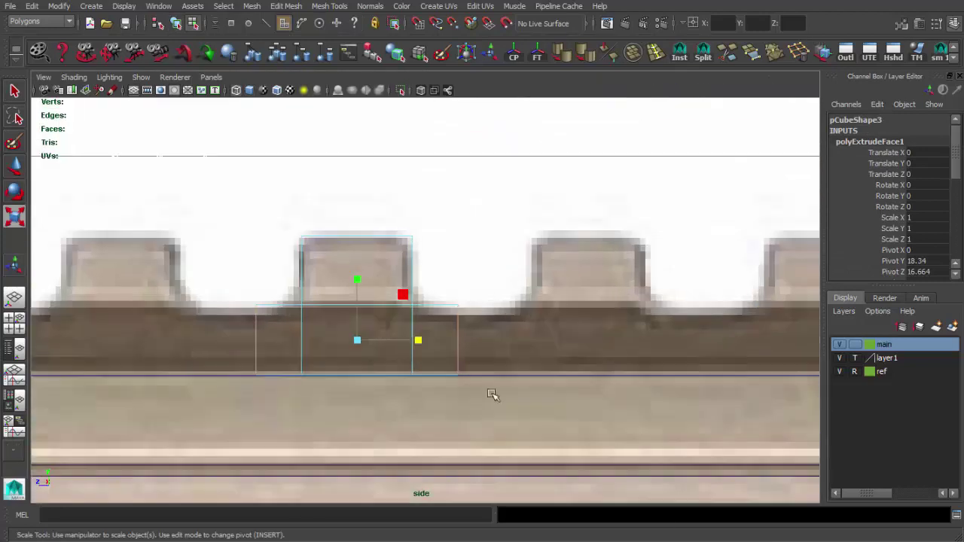
key("q")
key("F8")
Adjust the tooth block's base vertices with the Scale tool.
scroll(406, 332, "down", 2)
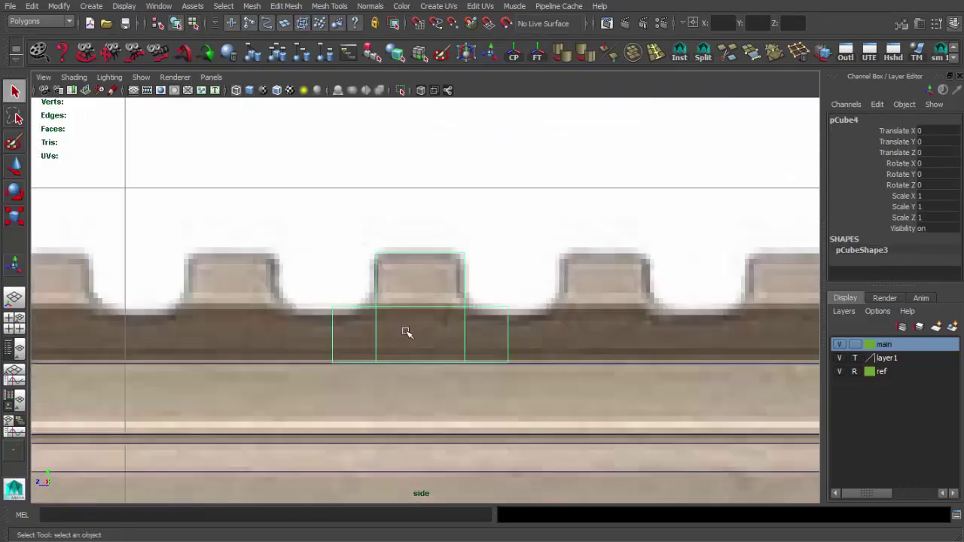
left_click_drag(360, 278, 176, 261)
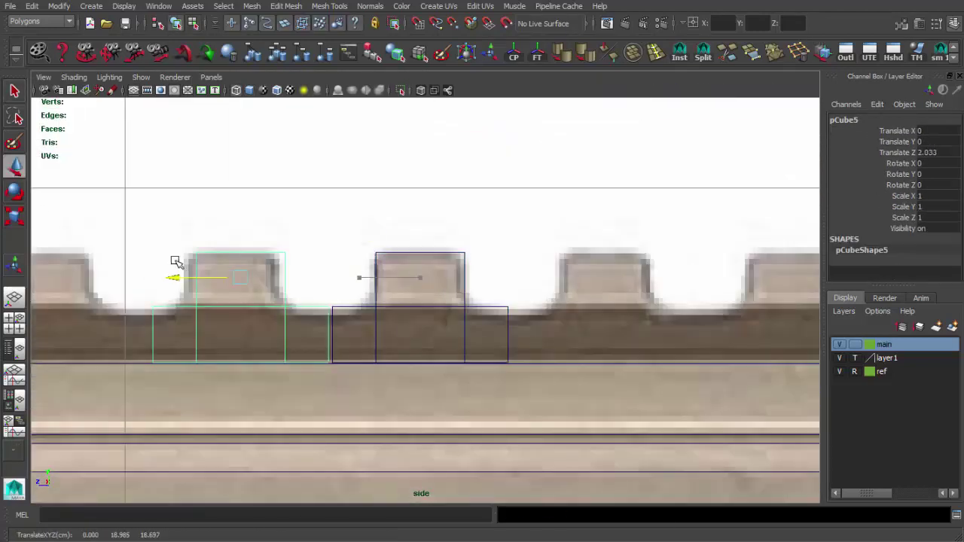
left_click(336, 314)
key("F8")
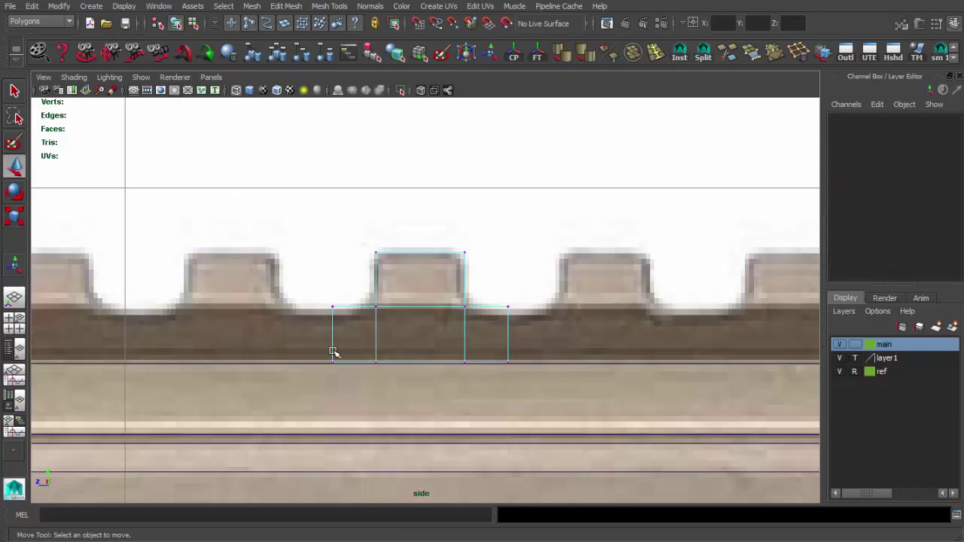
key("r")
key("F8")
Duplicate the tooth block and move the copy left along Z onto the next tooth.
key("ctrl+d")
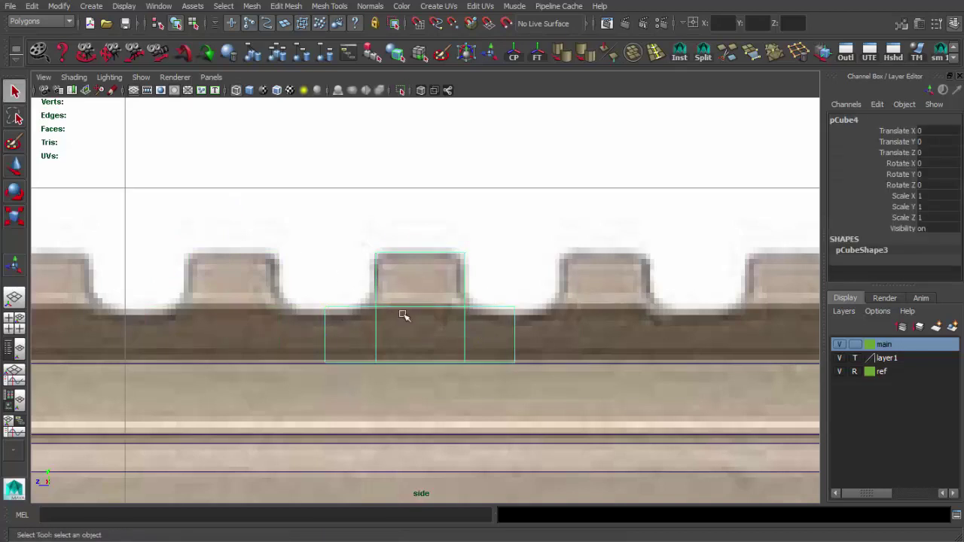
key("w")
left_click_drag(362, 277, 171, 269)
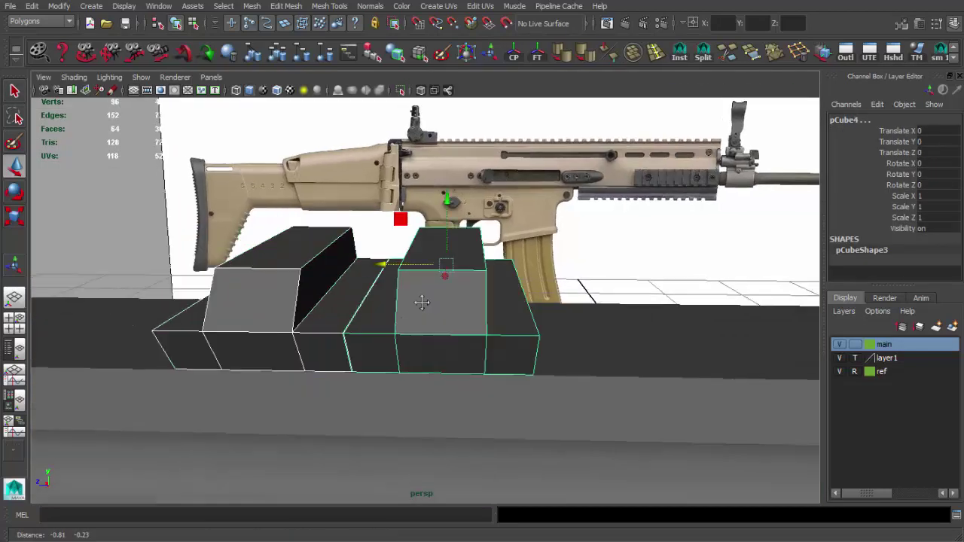
left_click_drag(452, 262, 456, 300, "alt")
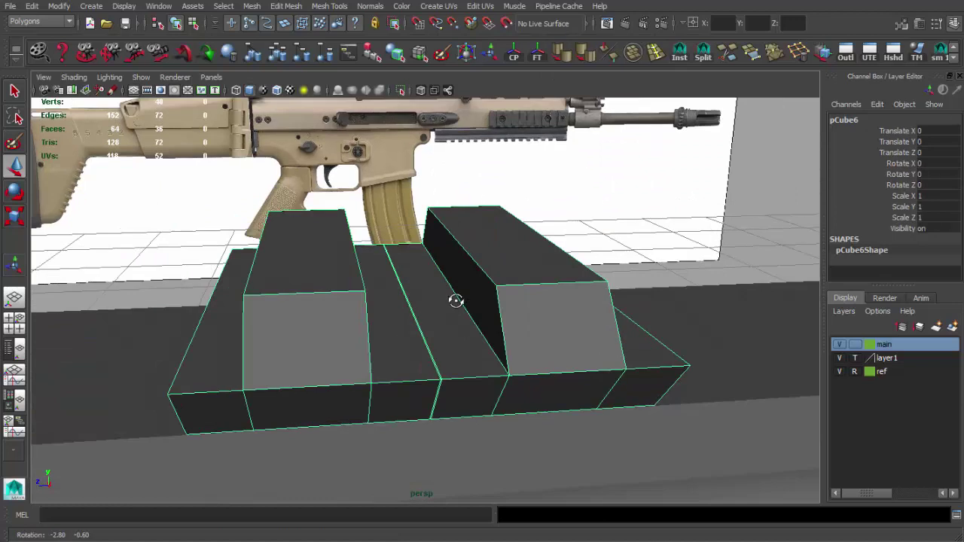
Merge the overlapping vertices of the combined two-tooth mesh.
key("q")
key("4")
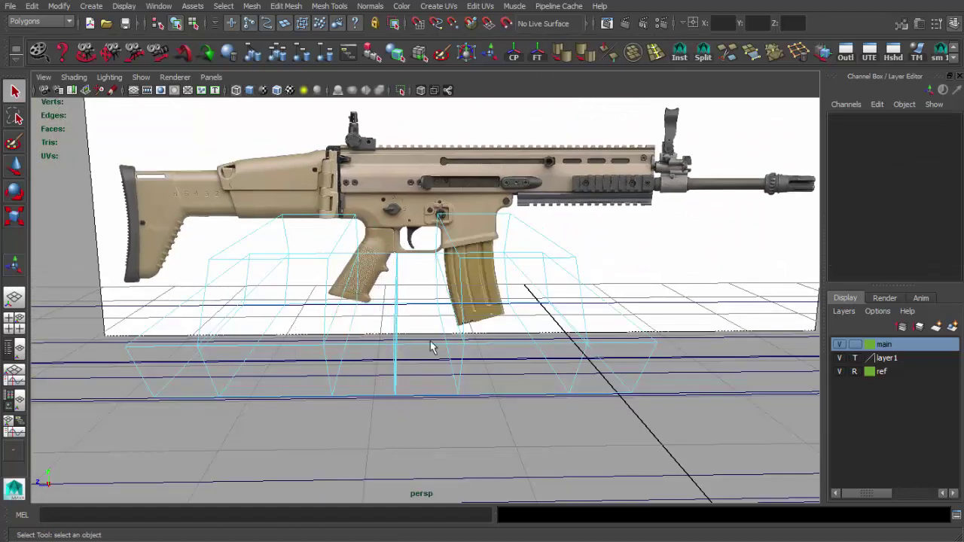
key("5")
key("4")
key("ctrl+m")
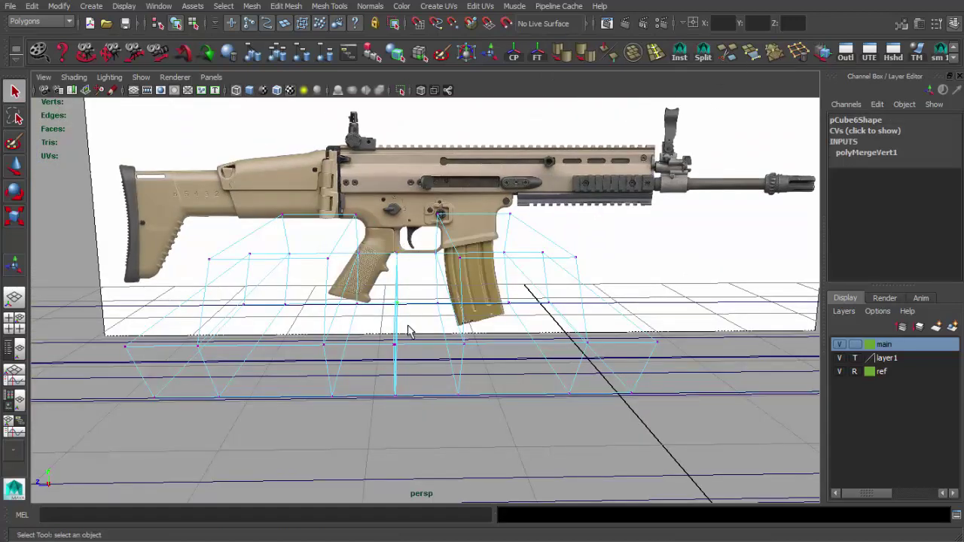
key("5")
mouse_move(414, 349)
left_mouse_down("alt")
mouse_move(512, 333)
mouse_move(391, 329)
mouse_move(377, 350)
mouse_move(376, 301)
mouse_move(436, 327)
left_mouse_up("alt")
Insert two edge loops running through the rail block.
left_click(378, 350)
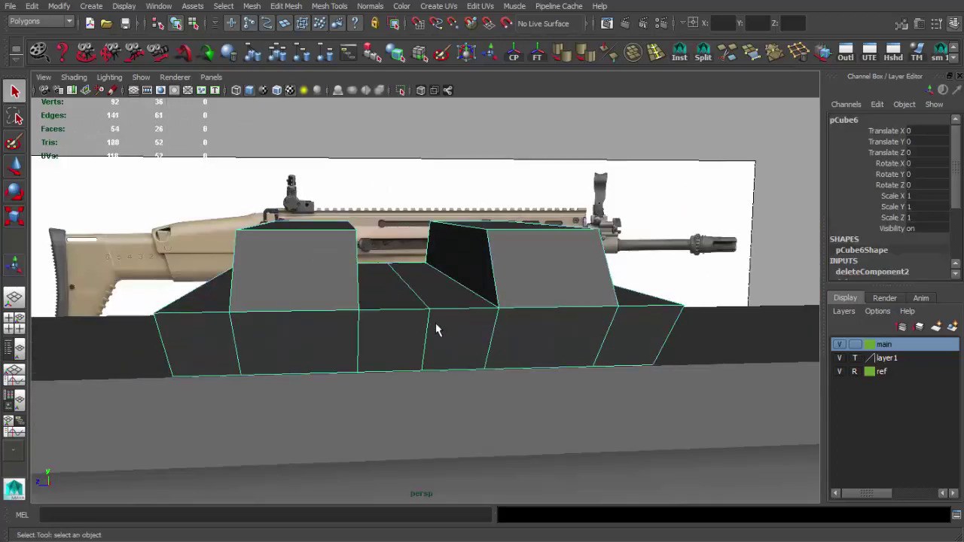
right_click_drag(437, 327, 404, 355, "alt")
mouse_move(405, 355)
left_mouse_down("alt")
mouse_move(369, 339)
mouse_move(387, 354)
mouse_move(395, 333)
mouse_move(608, 237)
left_mouse_up("alt")
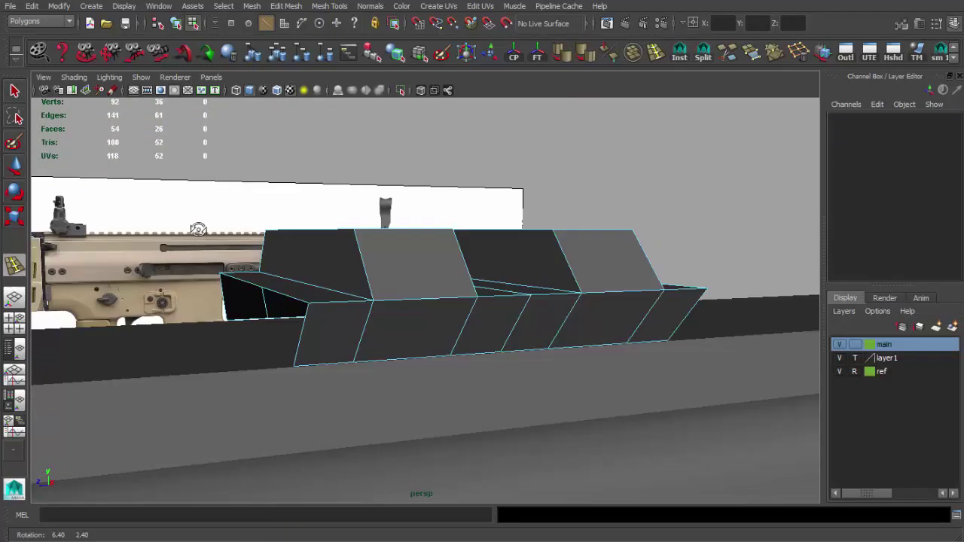
left_click_drag(366, 310, 366, 305)
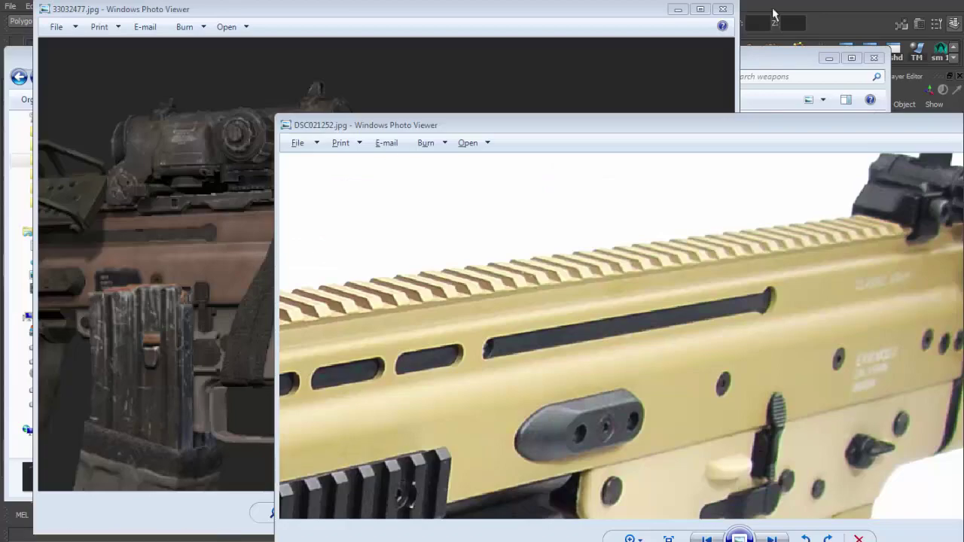
key("space")
key("q")
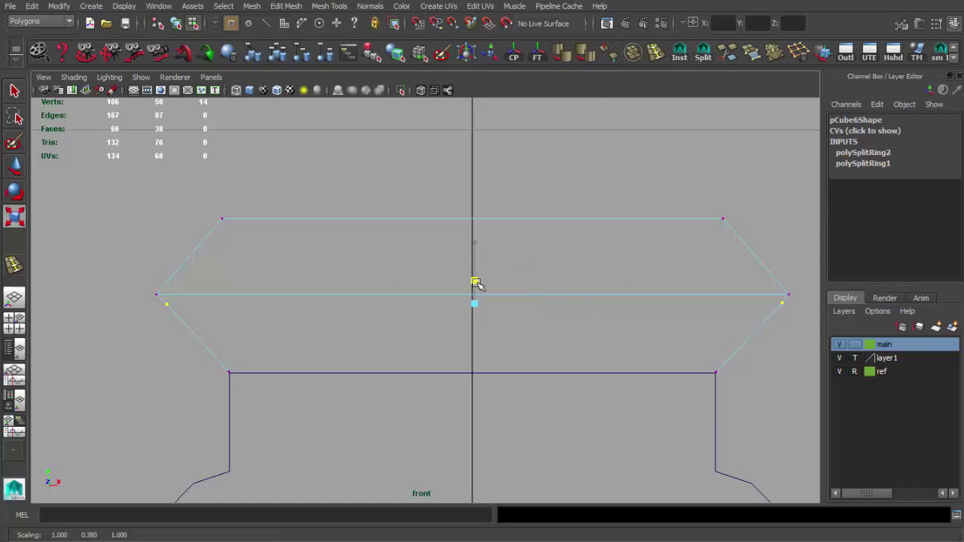
Make a first horizontal slice across the rail profile with the Cut Faces Tool.
scroll(206, 301, "up", 3)
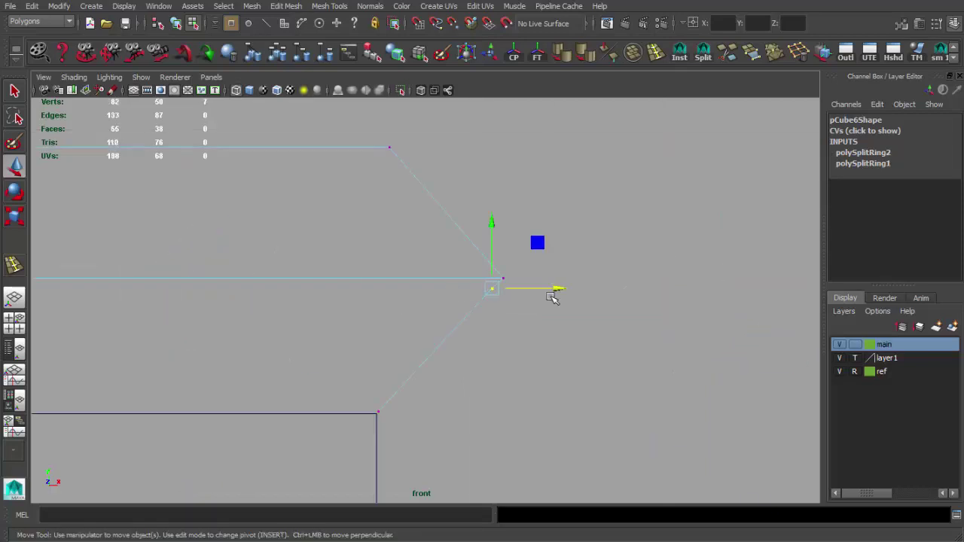
key("q")
key("F8")
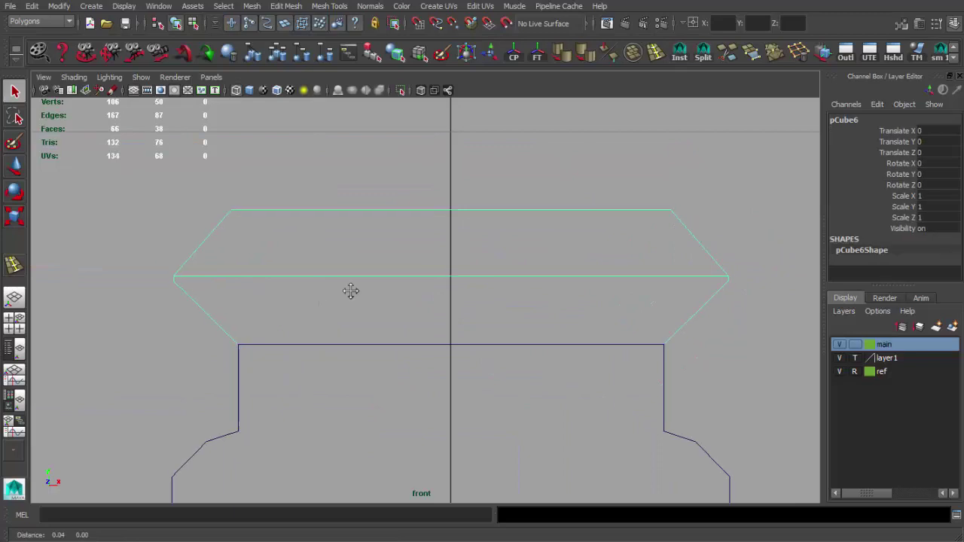
left_click(327, 6)
mouse_move(286, 6)
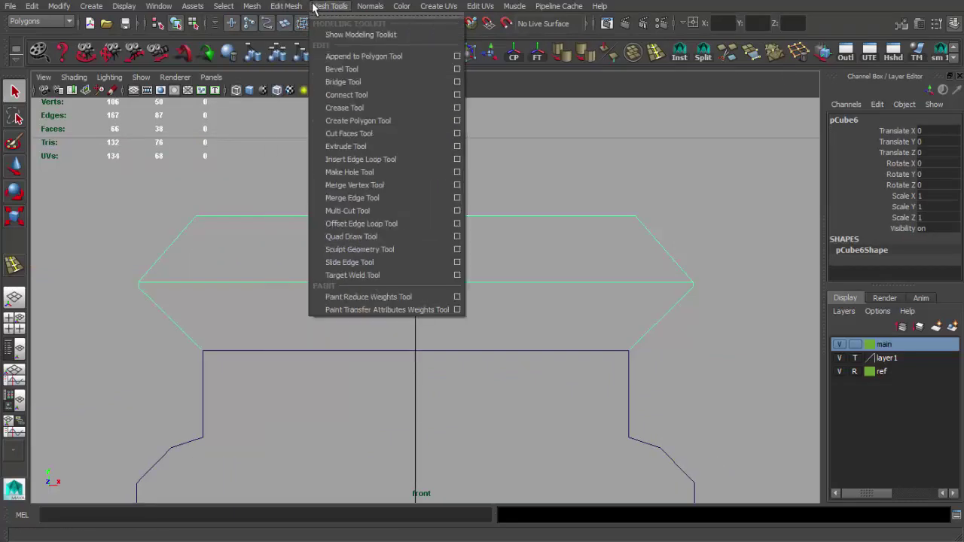
left_click(339, 120)
left_click_drag(147, 297, 186, 304)
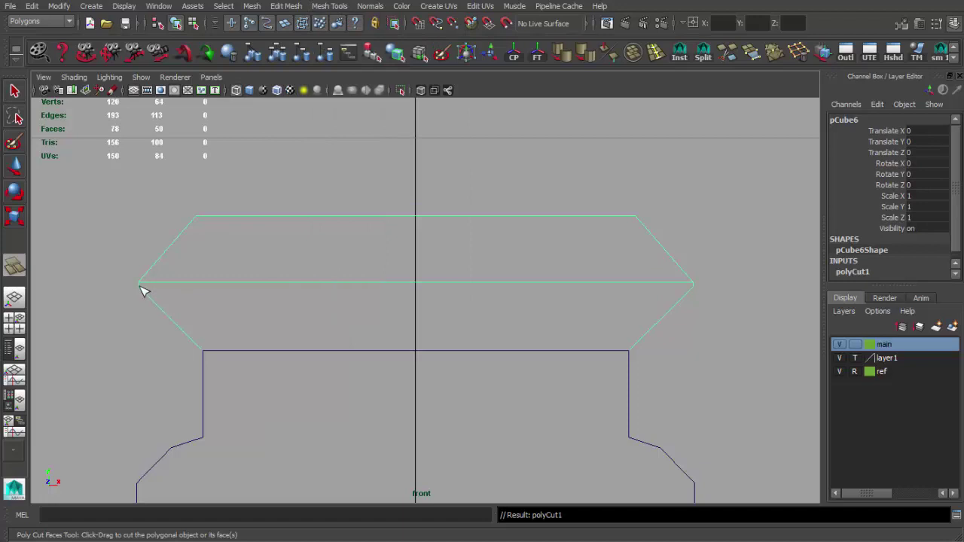
Add two more horizontal cuts, bringing the mesh to 164 vertices and 118 faces.
scroll(180, 298, "up", 5)
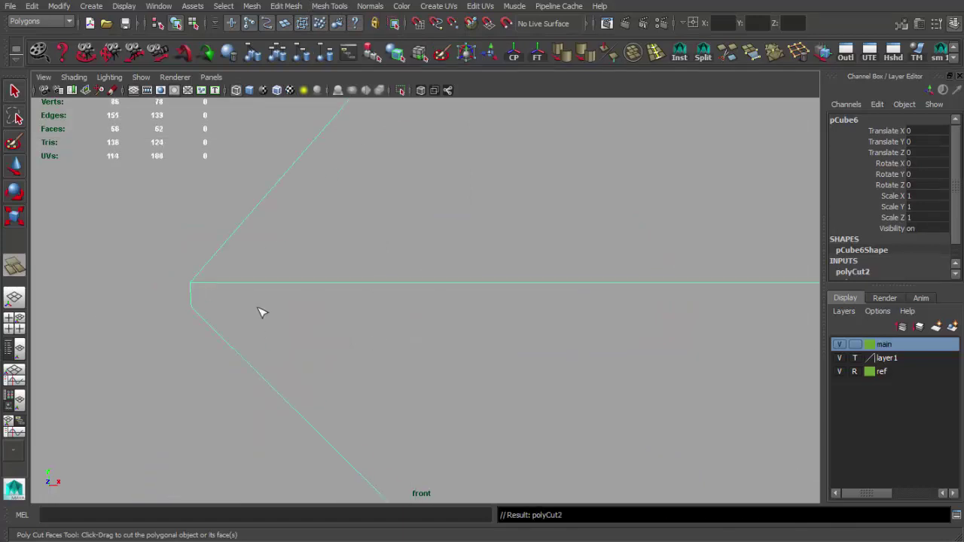
scroll(194, 294, "down", 5)
scroll(415, 291, "up", 3)
left_click_drag(326, 293, 336, 292)
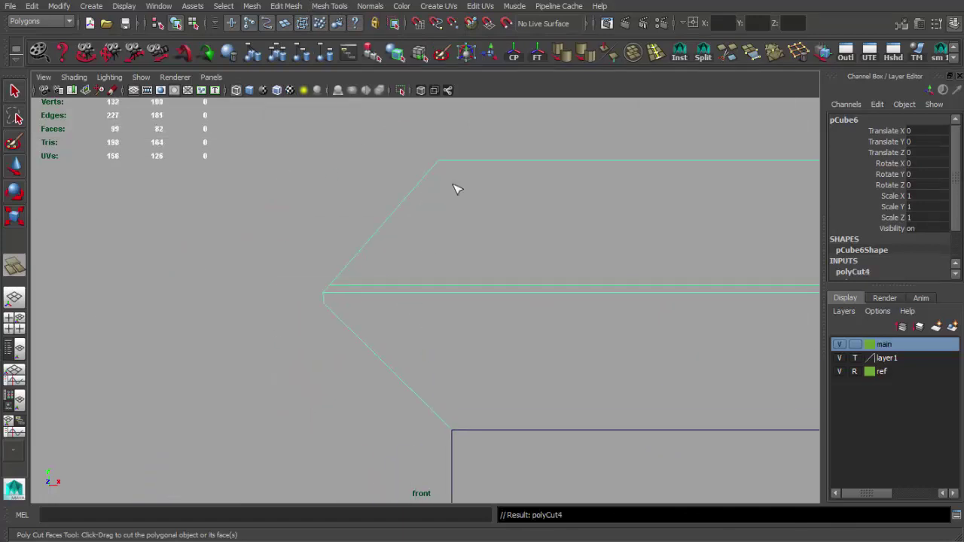
scroll(476, 180, "down", 4)
left_click_drag(405, 230, 449, 234)
key("space")
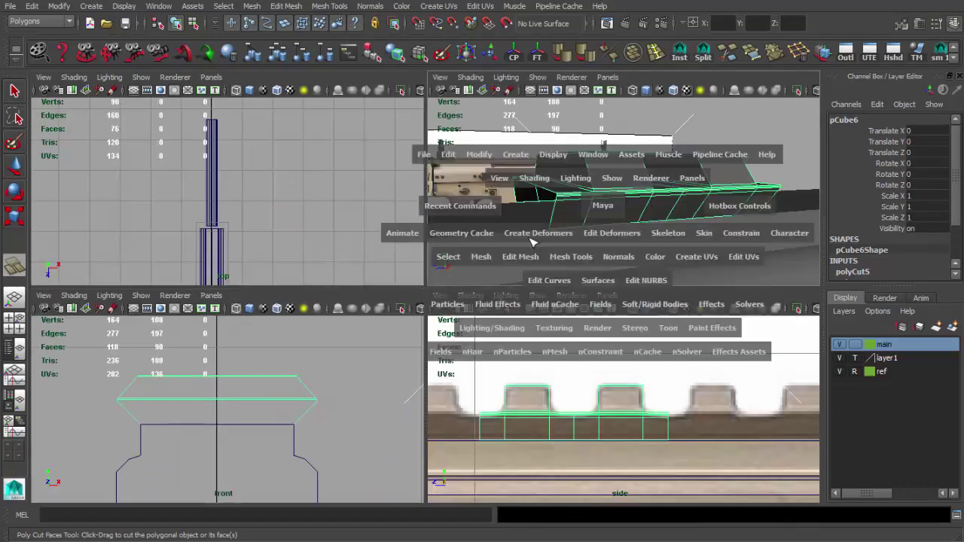
key("space")
mouse_move(477, 290)
left_mouse_down("alt")
mouse_move(458, 278)
mouse_move(460, 292)
left_mouse_up("alt")
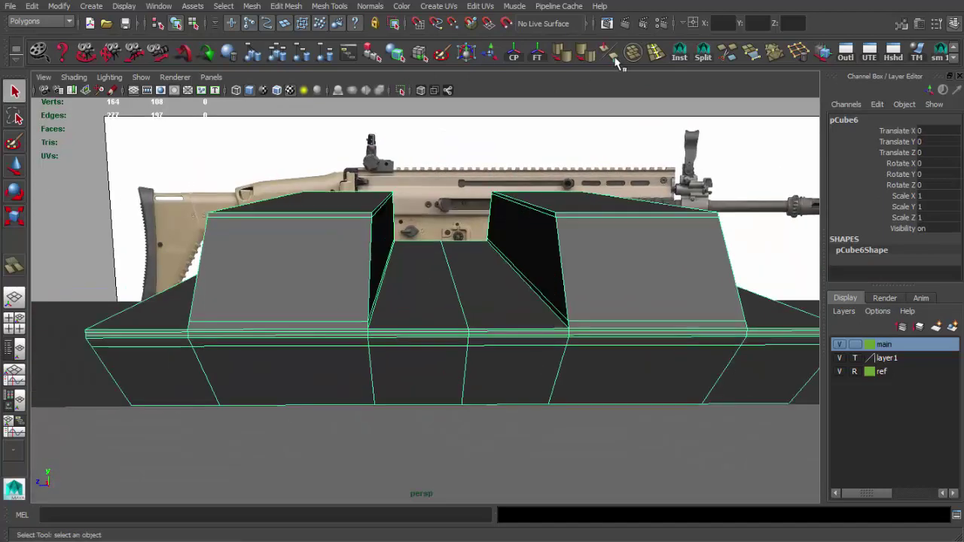
Insert five edge loops across the raised blocks, then delete the mesh's history.
key("ctrl+r")
left_click(383, 327)
mouse_move(384, 327)
left_mouse_down("alt")
mouse_move(282, 336)
mouse_move(477, 271)
mouse_move(425, 353)
left_mouse_up("alt")
left_click(283, 336)
left_click(426, 353)
mouse_move(639, 357)
left_mouse_down("alt")
mouse_move(457, 294)
mouse_move(378, 220)
mouse_move(467, 251)
mouse_move(623, 276)
mouse_move(542, 264)
mouse_move(491, 282)
mouse_move(314, 291)
left_mouse_up("alt")
left_click(482, 251)
left_click(314, 290)
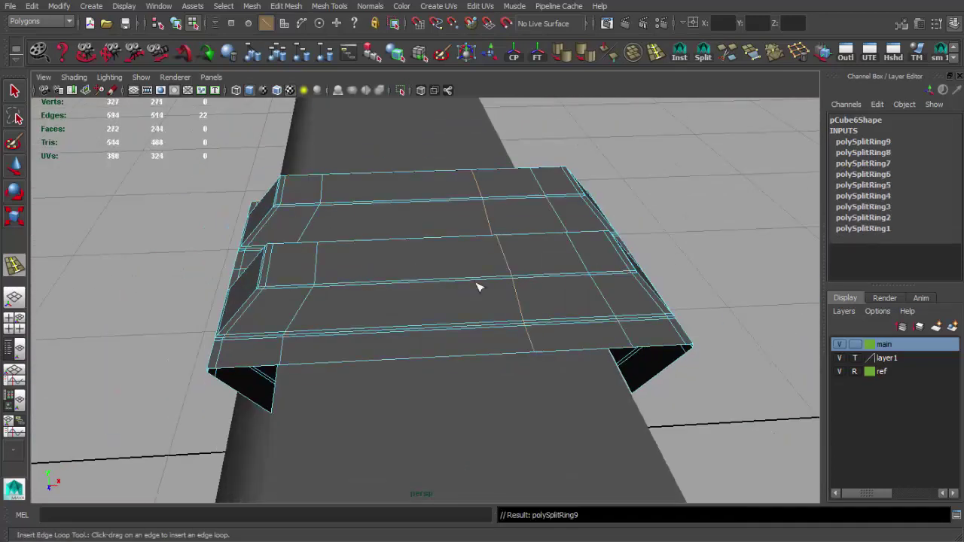
key("q")
key("F8")
key("alt+shift+d")
Add three more edge loops, bringing the mesh to 446 vertices and 386 faces.
left_click_drag(469, 286, 514, 281, "alt")
key("y")
left_click(515, 282)
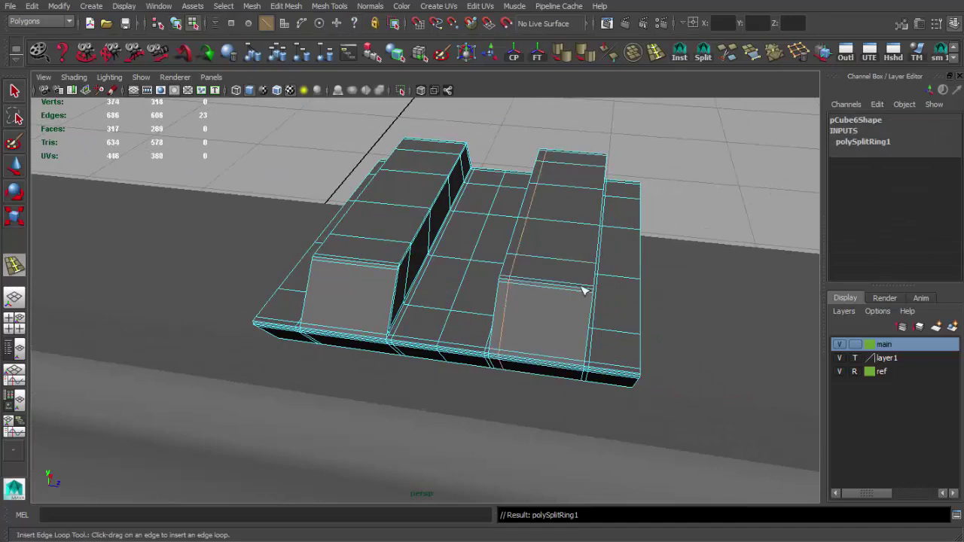
left_click(583, 290)
mouse_move(583, 290)
left_mouse_down("alt")
mouse_move(512, 286)
mouse_move(443, 242)
left_mouse_up("alt")
left_click(335, 242)
mouse_move(335, 242)
left_mouse_down("alt")
mouse_move(394, 226)
mouse_move(499, 275)
mouse_move(426, 271)
left_mouse_up("alt")
key("q")
left_click(11, 7)
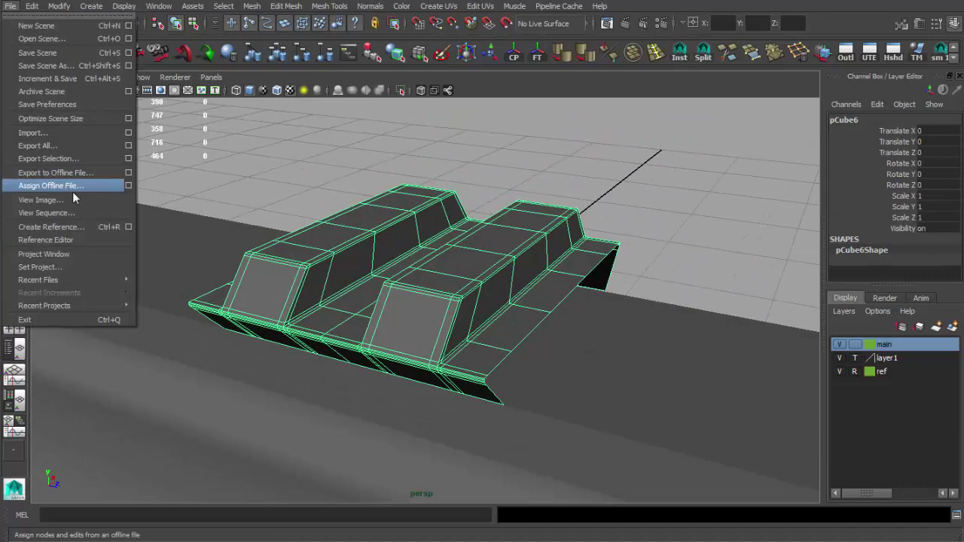
Create a new project named weapon_project and set it as the current project.
left_click(61, 256)
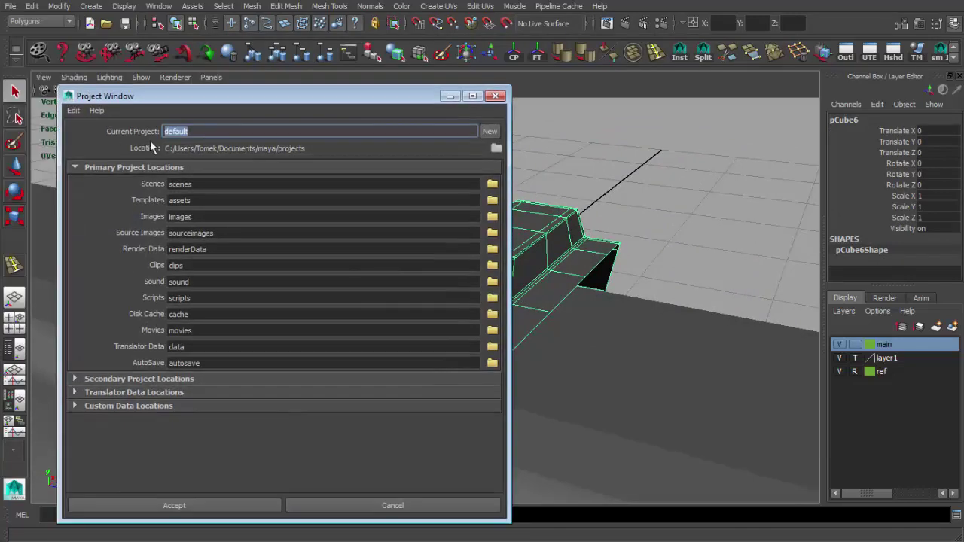
left_click(202, 131)
double_click(202, 131)
type("New_Project")
type("eapo")
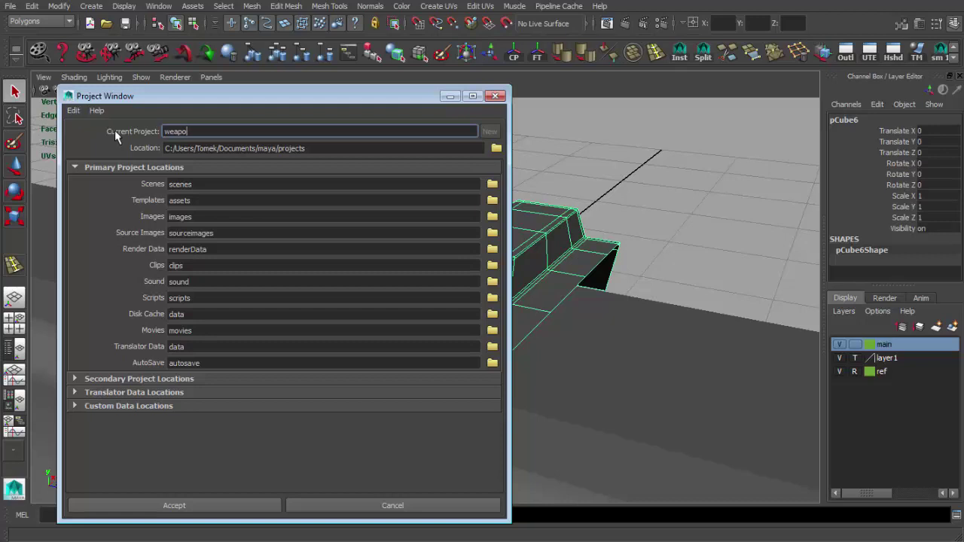
type("n_project")
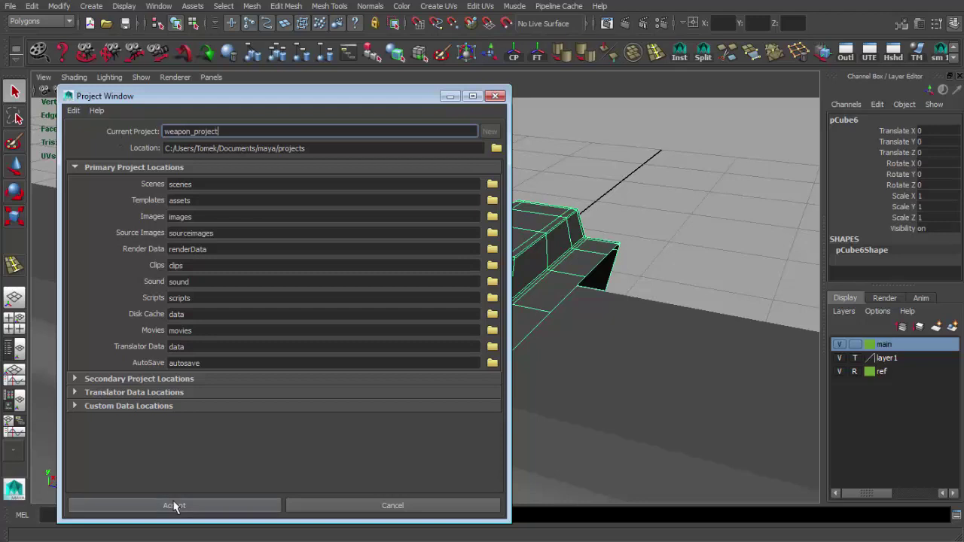
left_click(175, 505)
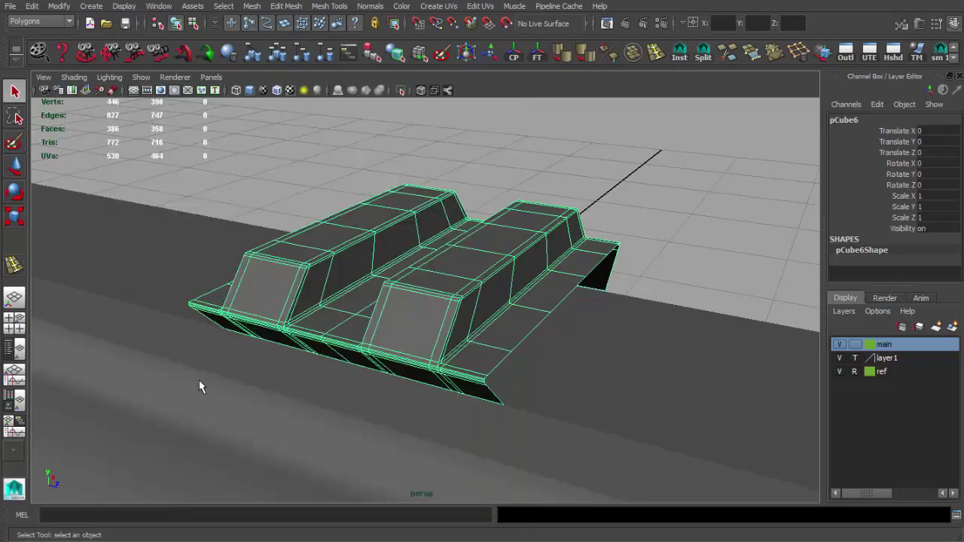
left_click(10, 6)
left_click(39, 266)
left_click(204, 86)
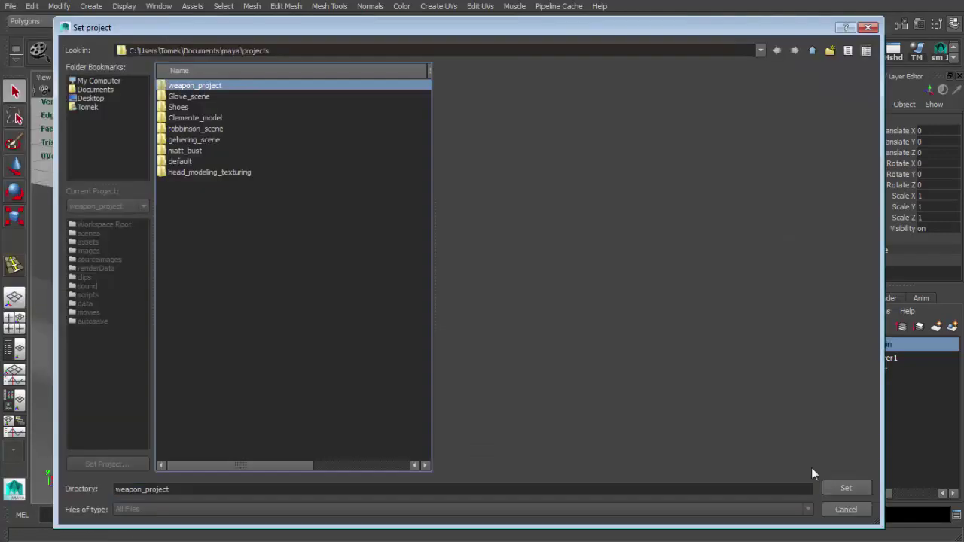
left_click(847, 486)
Save the scene as weapon_0x.ma in the project's scenes folder.
left_click(126, 24)
type("weapon_0x")
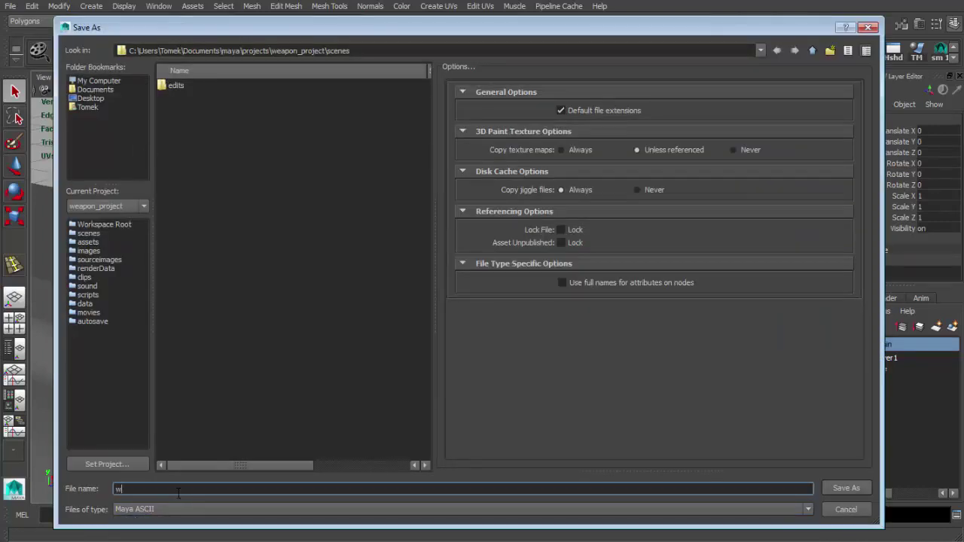
key("Return")
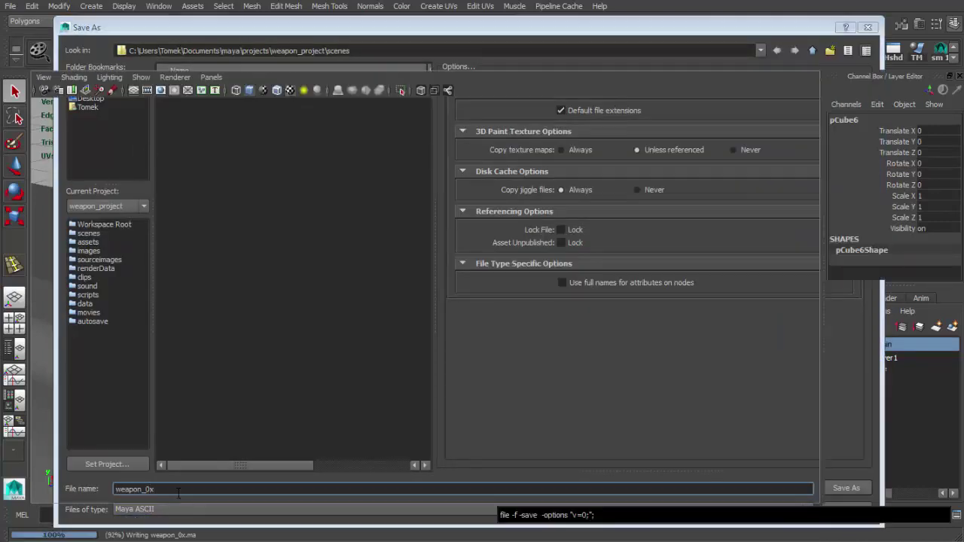
left_click(11, 6)
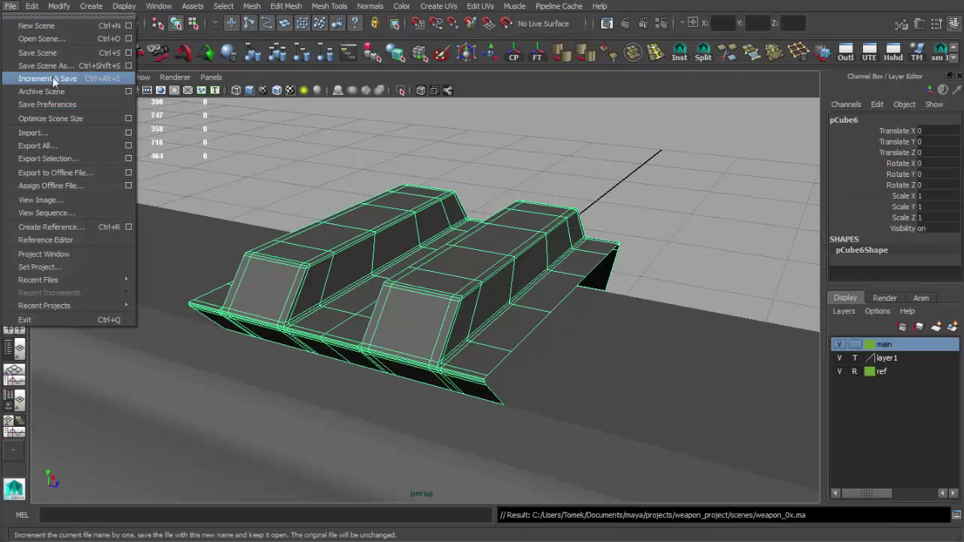
Save the next incremented version of the scene.
left_click(52, 76)
mouse_move(602, 151)
left_mouse_down("alt")
mouse_move(533, 176)
mouse_move(402, 267)
mouse_move(354, 241)
left_mouse_up("alt")
left_click(10, 8)
left_click(49, 79)
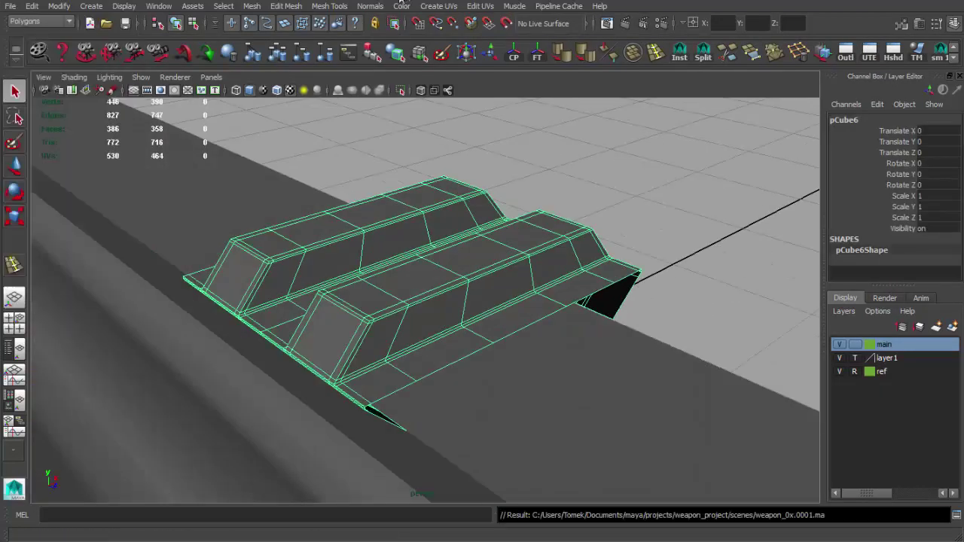
Inspect the rail mesh in smooth preview at a higher viewport quality, then return to faceted display.
mouse_move(533, 153)
left_mouse_down("alt")
mouse_move(415, 262)
mouse_move(409, 209)
mouse_move(557, 224)
mouse_move(554, 215)
left_mouse_up("alt")
right_click_drag(554, 214, 571, 275, "alt")
key("3")
mouse_move(570, 275)
left_mouse_down("alt")
mouse_move(462, 251)
mouse_move(487, 261)
mouse_move(311, 194)
left_mouse_up("alt")
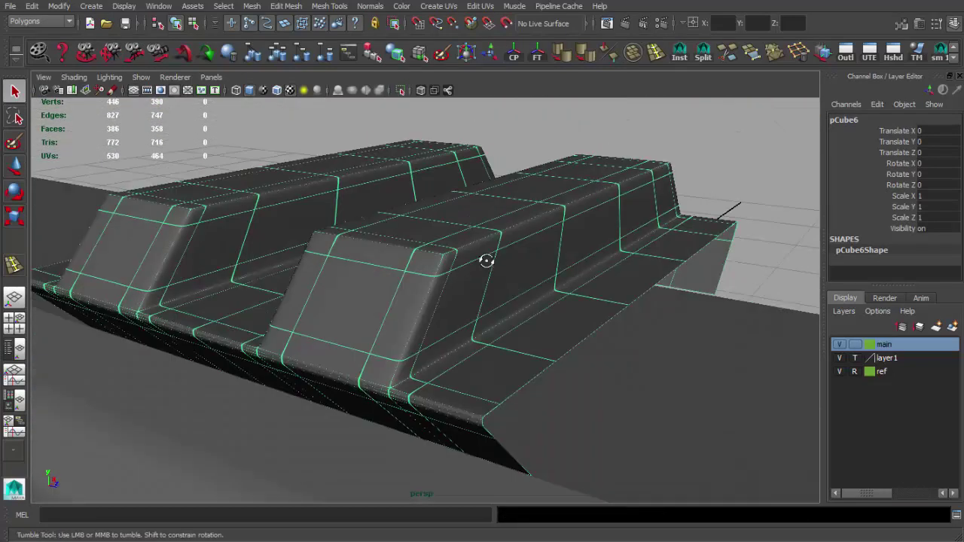
left_click(175, 77)
left_click(218, 105)
mouse_move(566, 237)
left_mouse_down("alt")
mouse_move(349, 238)
mouse_move(458, 228)
mouse_move(452, 232)
mouse_move(424, 232)
mouse_move(532, 192)
mouse_move(475, 63)
mouse_move(606, 163)
mouse_move(656, 174)
mouse_move(454, 153)
mouse_move(620, 247)
left_mouse_up("alt")
key("2")
key("1")
Switch to the legacy default viewport and try a smooth on the rail mesh, then undo it.
left_click(439, 245)
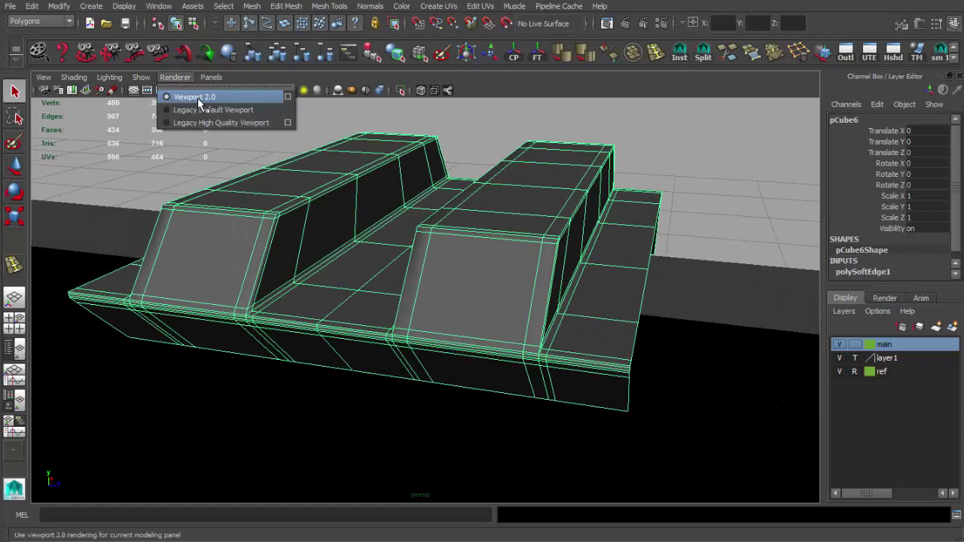
left_click(203, 110)
mouse_move(203, 110)
left_mouse_down("alt")
mouse_move(418, 209)
mouse_move(444, 274)
mouse_move(501, 243)
mouse_move(360, 198)
left_mouse_up("alt")
left_click(444, 275)
right_click_drag(360, 197, 343, 269, "shift")
mouse_move(344, 269)
left_mouse_down("alt")
mouse_move(241, 193)
mouse_move(339, 226)
mouse_move(441, 165)
mouse_move(470, 187)
mouse_move(493, 263)
mouse_move(433, 275)
mouse_move(493, 290)
left_mouse_up("alt")
key("ctrl+z")
left_click(432, 275)
Select an edge on the rail mesh in edge mode.
key("F10")
left_click(493, 284)
key("w")
mouse_move(429, 287)
left_mouse_down("alt")
mouse_move(420, 294)
mouse_move(404, 267)
left_mouse_up("alt")
key("r")
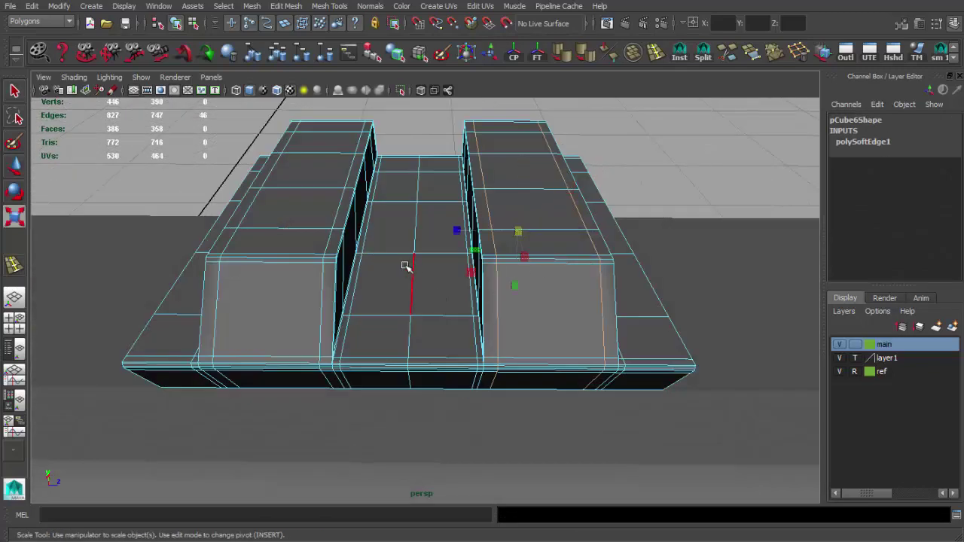
right_click_drag(404, 266, 311, 198, "alt")
mouse_move(311, 198)
left_mouse_down("alt")
mouse_move(609, 233)
mouse_move(639, 206)
left_mouse_up("alt")
Try inserting an edge loop, then slide the edge up along the face.
right_click(643, 219, "shift")
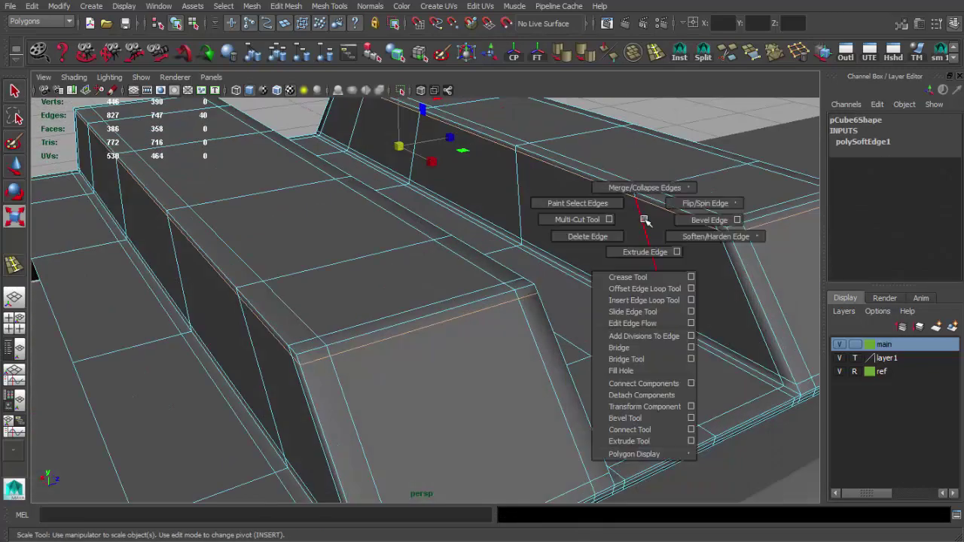
left_click(646, 301)
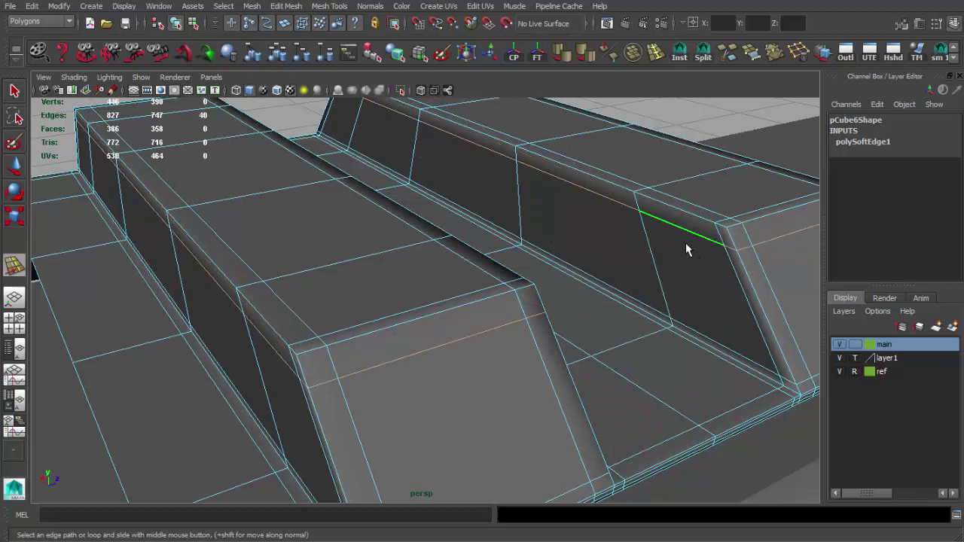
key("q")
left_click_drag(687, 250, 630, 291, "alt")
right_click_drag(434, 386, 409, 426, "shift")
middle_click_drag(408, 426, 390, 408)
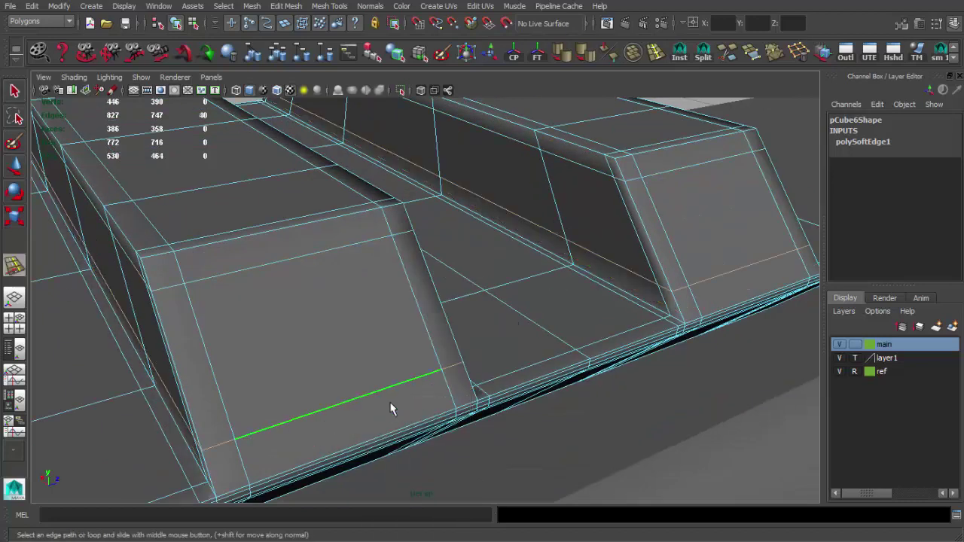
mouse_move(441, 382)
left_mouse_down("alt")
mouse_move(469, 339)
mouse_move(447, 354)
mouse_move(456, 310)
left_mouse_up("alt")
Delete the extra edge loop along the rail ledge and view the whole mesh from low.
left_click(797, 57)
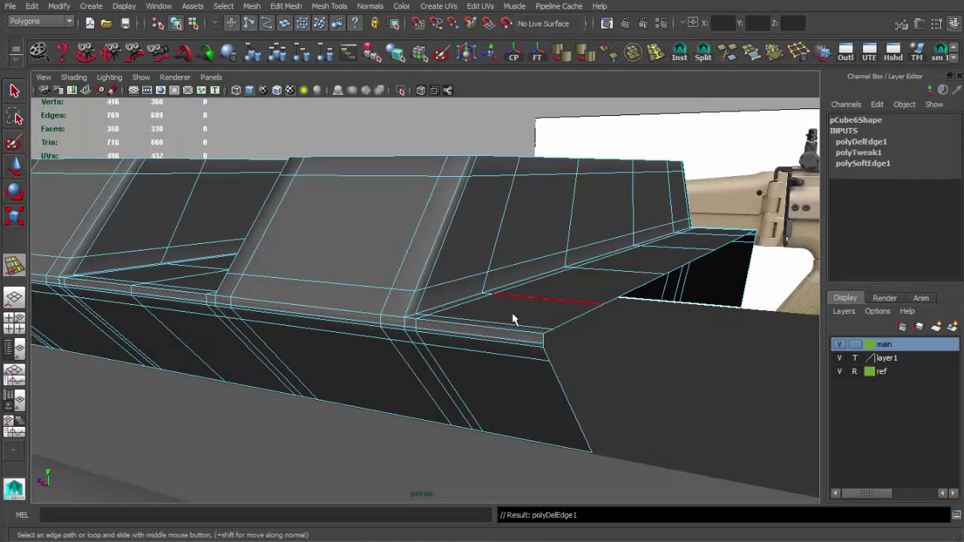
mouse_move(465, 343)
left_mouse_down("alt")
mouse_move(480, 304)
mouse_move(453, 281)
mouse_move(408, 281)
mouse_move(384, 268)
left_mouse_up("alt")
key("F8")
right_click_drag(421, 280, 422, 279, "shift")
left_click(421, 279)
left_click_drag(422, 279, 394, 219, "alt")
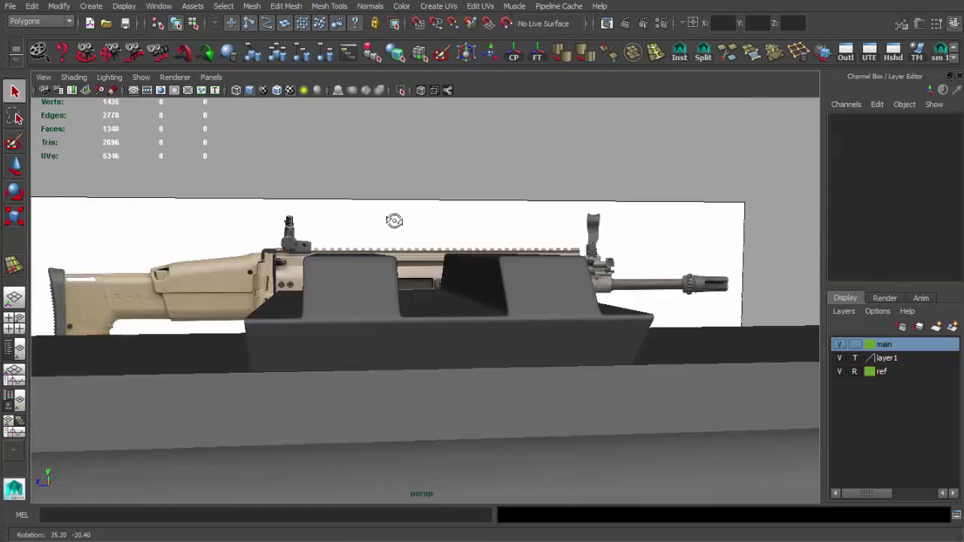
right_click_drag(394, 219, 371, 228, "alt")
Compare the rail mesh against the reference photo of the rail.
mouse_move(371, 229)
left_mouse_down("alt")
mouse_move(361, 271)
mouse_move(354, 256)
left_mouse_up("alt")
key("alt+Tab")
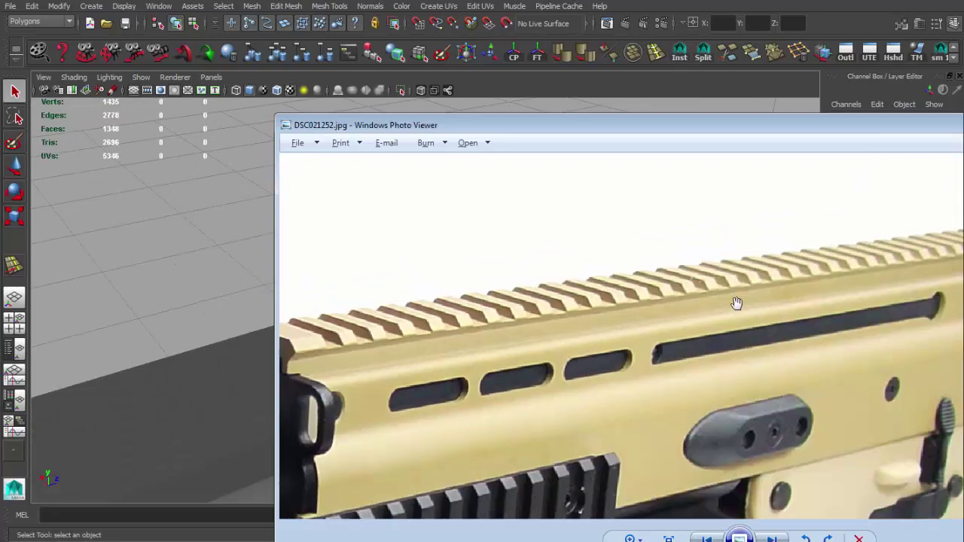
scroll(791, 290, "up", 2)
key("alt+Tab")
left_click_drag(172, 234, 387, 263, "alt")
key("alt+Tab")
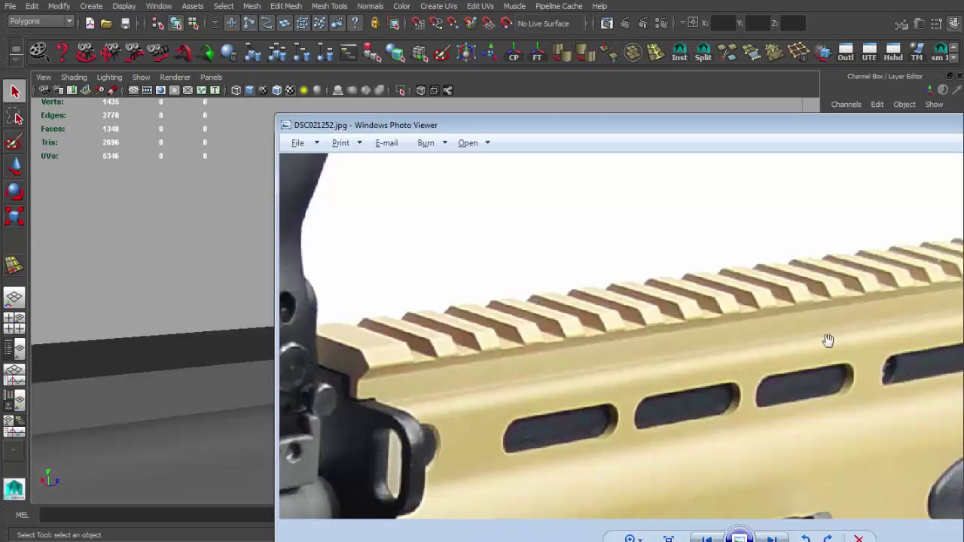
key("alt+Tab")
In side view, raise the rail's top vertex row in Y to the reference teeth.
left_click(418, 284)
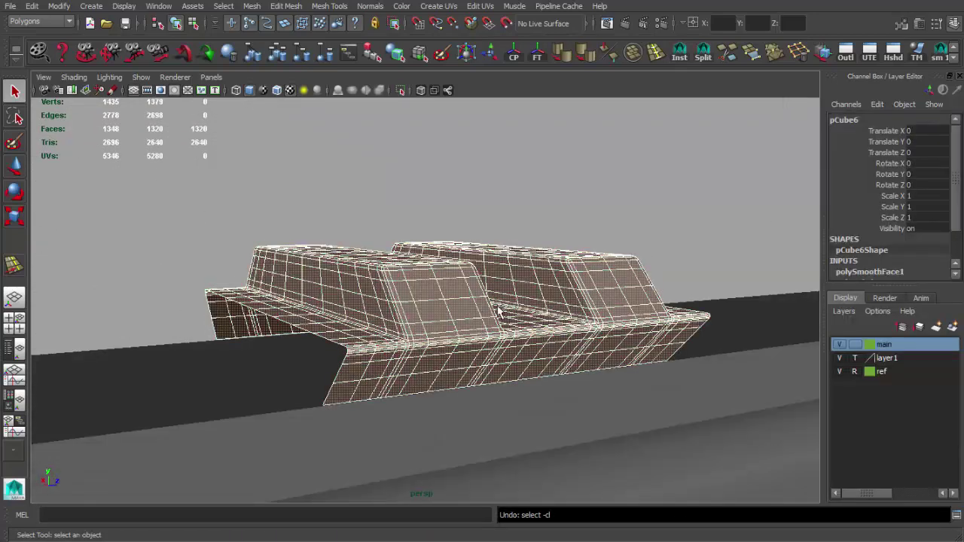
left_click_drag(418, 284, 494, 319, "alt")
key("space")
left_click_drag(230, 286, 173, 294)
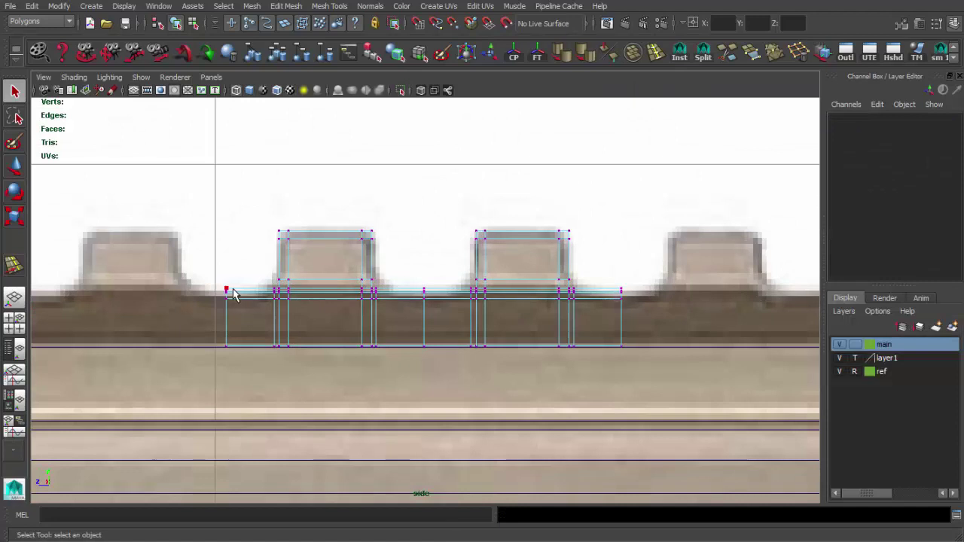
left_click_drag(737, 336, 211, 280)
key("f")
key("w")
left_click_drag(421, 226, 423, 231)
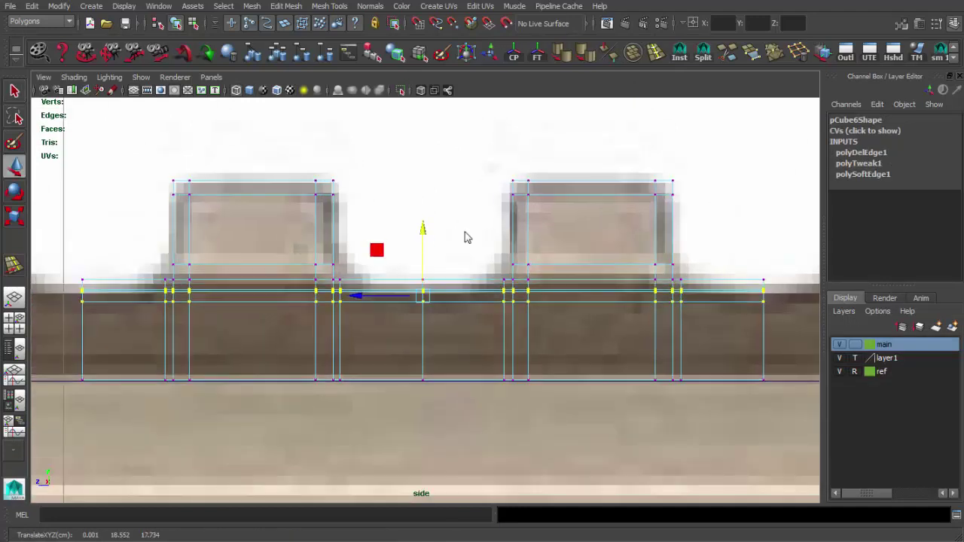
Box-select vertices at the rail's left end, then return to object selection and deselect.
key("space")
key("space")
left_click_drag(94, 299, 146, 309)
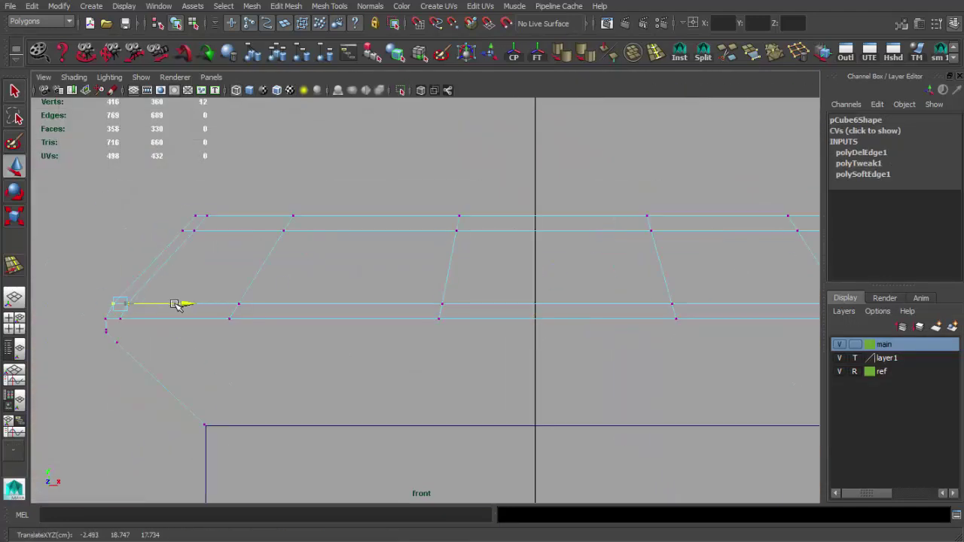
scroll(633, 312, "down", 3)
Recheck the reference photo, reselect the rail mesh and enlarge the side view.
key("space")
key("space")
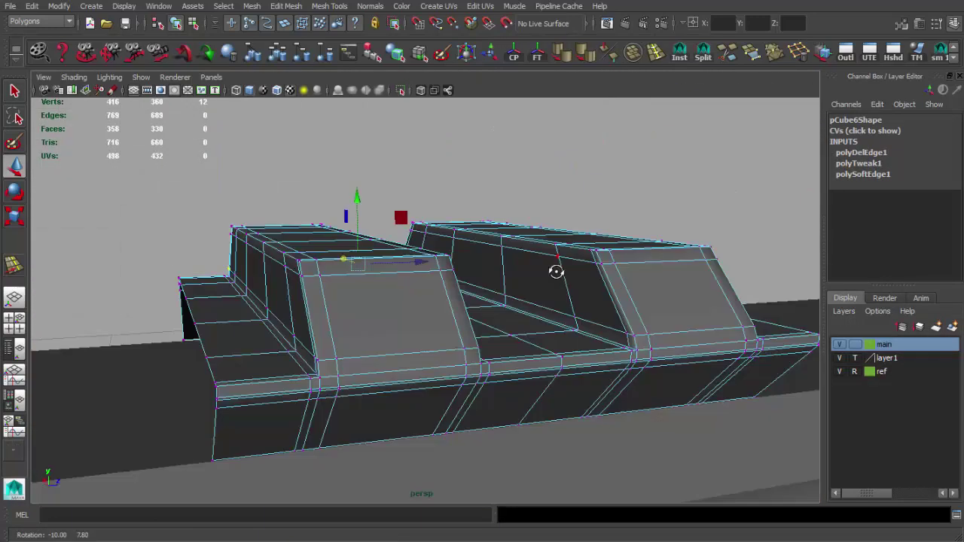
key("F8")
key("q")
left_click(250, 214)
mouse_move(251, 214)
left_mouse_down("alt")
mouse_move(408, 281)
mouse_move(474, 248)
mouse_move(456, 250)
left_mouse_up("alt")
key("alt+Tab")
key("alt+Tab")
mouse_move(139, 213)
left_mouse_down("alt")
mouse_move(424, 262)
mouse_move(471, 243)
mouse_move(652, 354)
mouse_move(518, 329)
left_mouse_up("alt")
key("alt+Tab")
key("alt+Tab")
left_click(549, 327)
key("space")
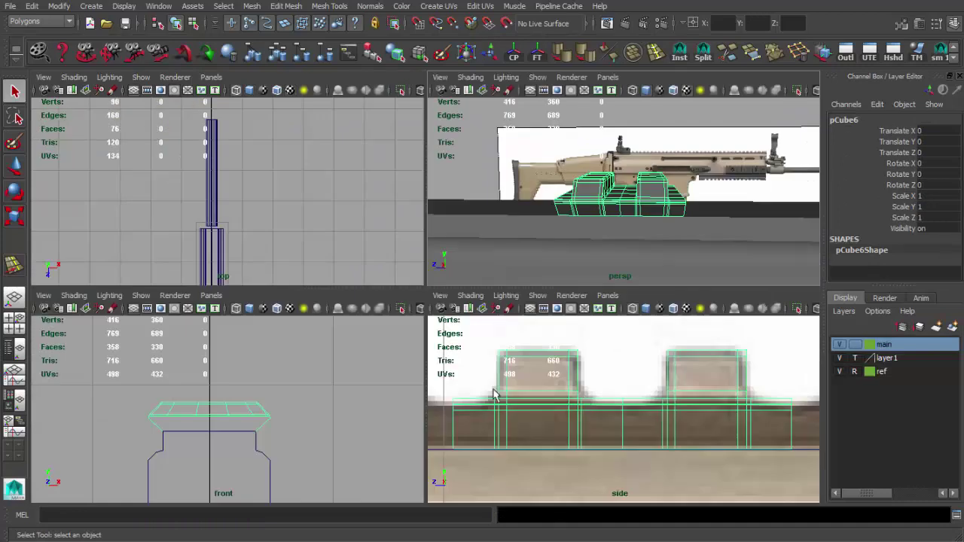
key("space")
key("F9")
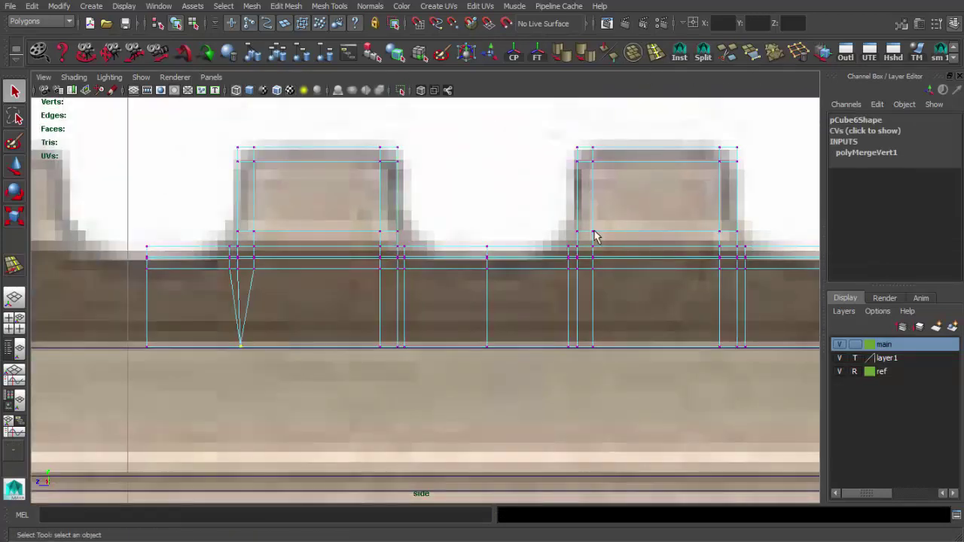
Add a horizontal edge loop along the rail and isolate the rail mesh.
left_click(545, 53)
left_click(585, 298)
key("alt+Tab")
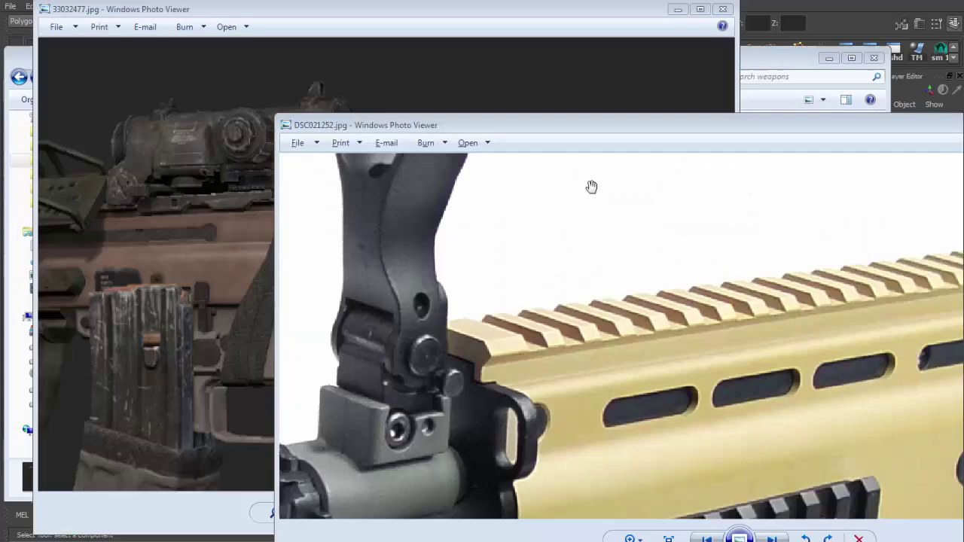
key("alt+Tab")
key("space")
key("space")
key("F8")
mouse_move(559, 228)
left_mouse_down("alt")
mouse_move(440, 296)
mouse_move(406, 226)
left_mouse_up("alt")
left_click(401, 91)
mouse_move(436, 258)
left_mouse_down("alt")
mouse_move(499, 335)
mouse_move(407, 350)
left_mouse_up("alt")
Weld pairs of stray vertices on the isolated rail piece, undoing the last merge.
key("F8")
mouse_move(407, 350)
left_mouse_down()
mouse_move(209, 366)
mouse_move(226, 354)
left_mouse_up()
mouse_move(226, 354)
left_mouse_down("alt")
mouse_move(512, 357)
mouse_move(486, 378)
mouse_move(527, 372)
left_mouse_up("alt")
left_click_drag(580, 365, 563, 366)
left_click_drag(343, 380, 329, 372)
left_click_drag(329, 372, 352, 368, "alt")
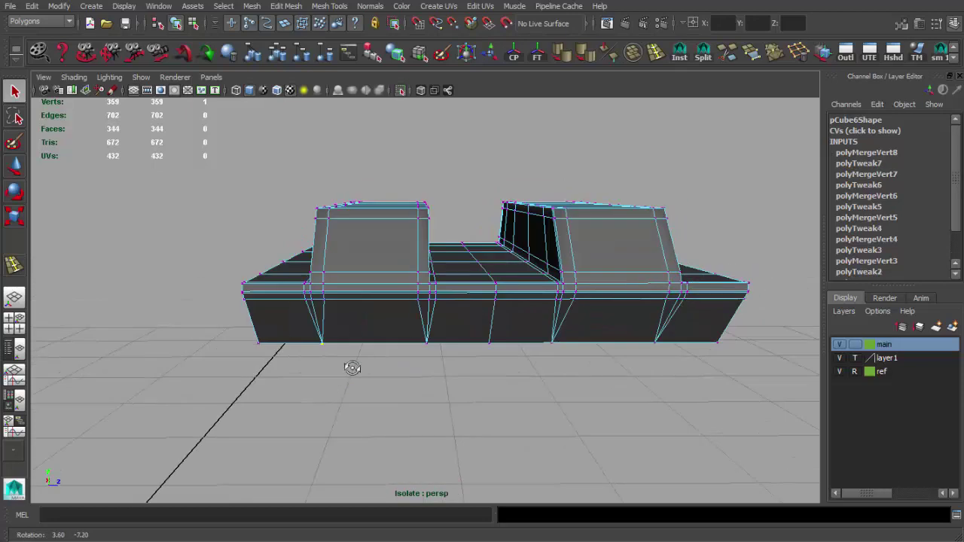
key("ctrl+z")
Insert a new edge loop around the rail piece.
left_click(656, 52)
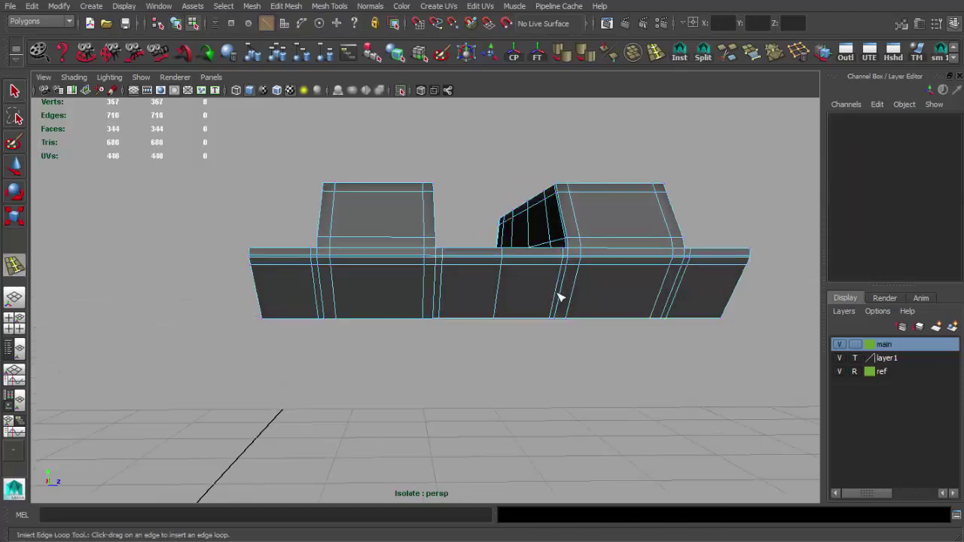
left_click(559, 294)
mouse_move(559, 294)
left_mouse_down("alt")
mouse_move(609, 312)
mouse_move(346, 365)
mouse_move(422, 358)
left_mouse_up("alt")
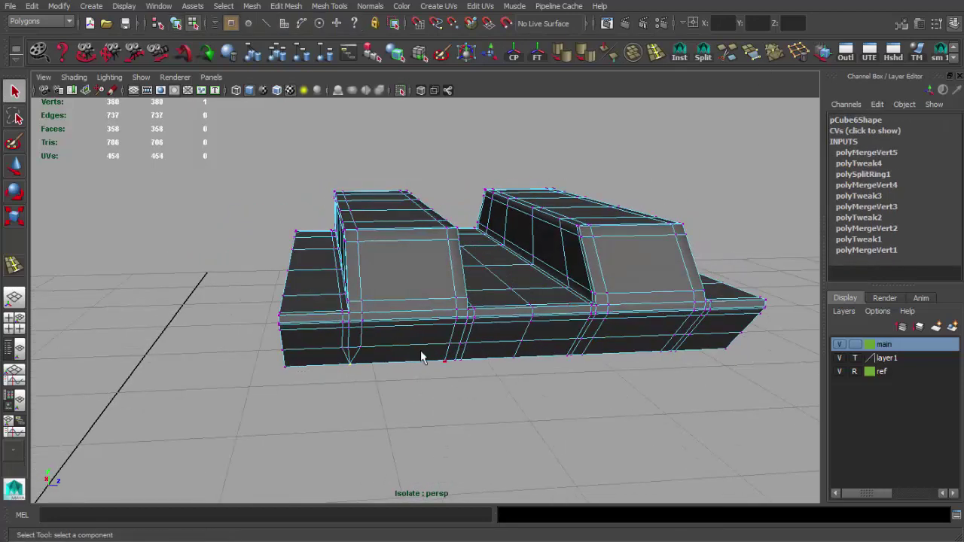
mouse_move(597, 358)
left_mouse_down("alt")
mouse_move(512, 340)
mouse_move(390, 351)
mouse_move(231, 307)
left_mouse_up("alt")
mouse_move(615, 123)
left_mouse_down("alt")
mouse_move(522, 204)
mouse_move(733, 230)
mouse_move(581, 258)
mouse_move(529, 286)
mouse_move(548, 386)
mouse_move(607, 321)
left_mouse_up("alt")
Merge the rail mesh's selected vertices in wireframe, then return to shaded display.
key("F8")
left_click(488, 215)
key("F8")
key("4")
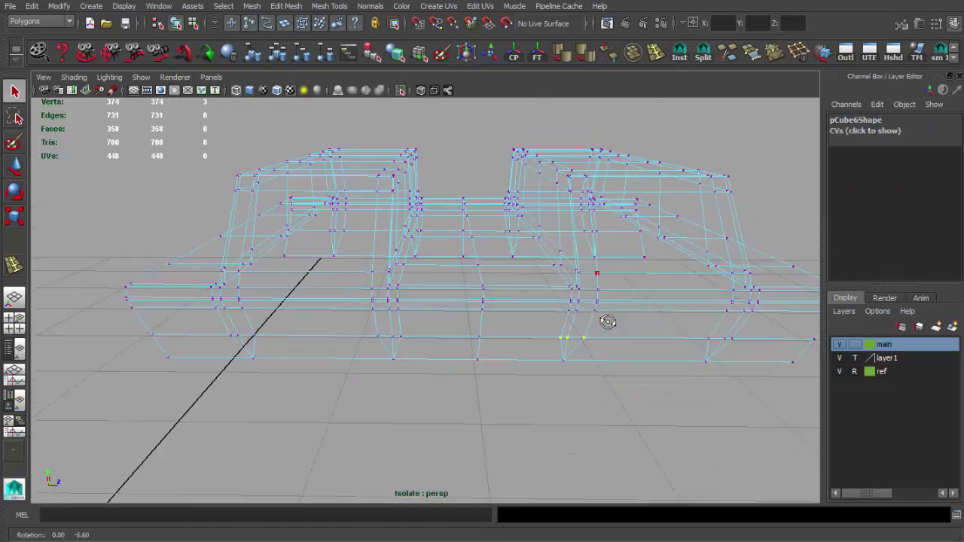
left_click(774, 54)
left_click_drag(605, 355, 473, 344, "alt")
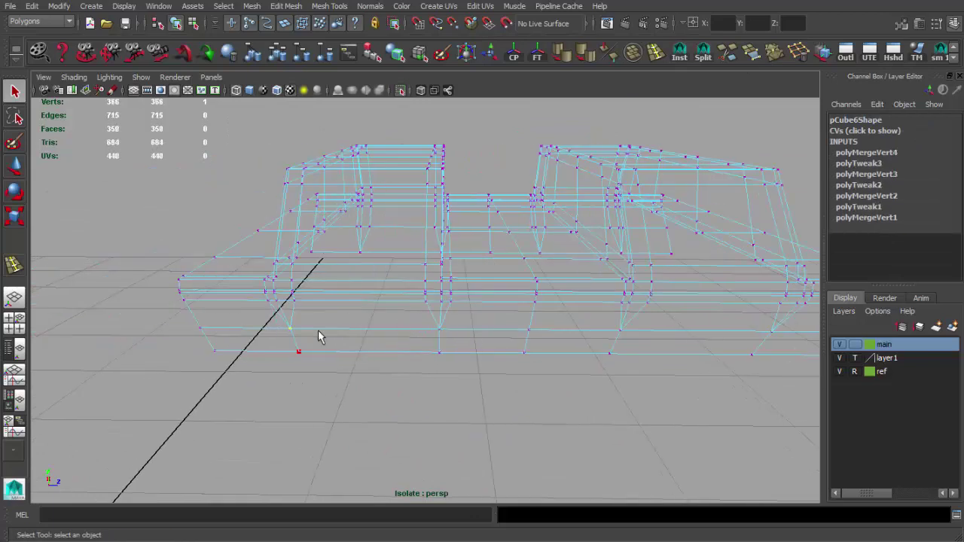
mouse_move(318, 336)
left_mouse_down("alt")
mouse_move(500, 329)
mouse_move(399, 340)
left_mouse_up("alt")
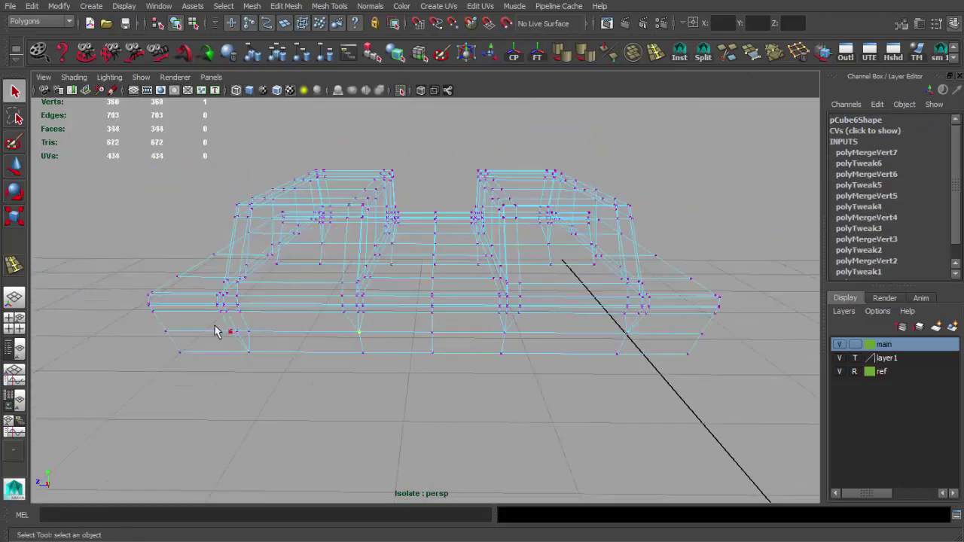
key("5")
key("F8")
mouse_move(436, 312)
left_mouse_down("alt")
mouse_move(441, 279)
mouse_move(457, 318)
mouse_move(292, 297)
mouse_move(501, 307)
mouse_move(516, 323)
left_mouse_up("alt")
key("space")
key("space")
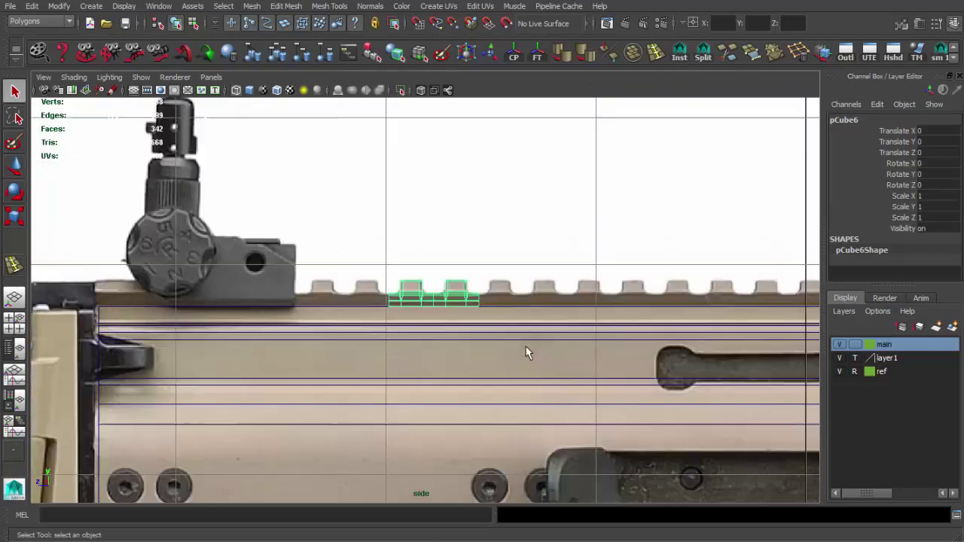
Slide the rail piece into place along the reference rail in side view.
scroll(527, 353, "down", 3)
scroll(535, 335, "up", 5)
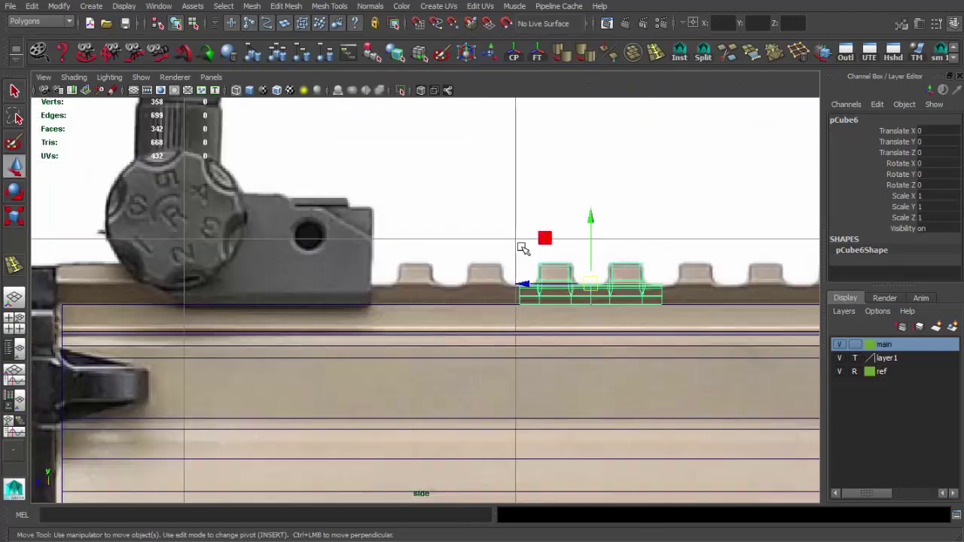
scroll(478, 302, "down", 2)
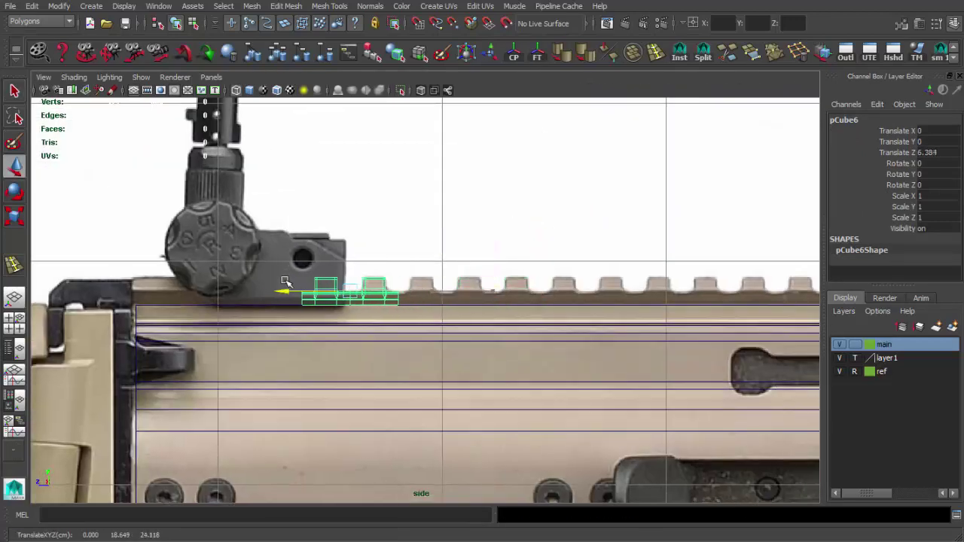
scroll(285, 281, "down", 2)
scroll(285, 281, "down", 2)
mouse_move(339, 301)
middle_mouse_down("alt")
mouse_move(677, 301)
mouse_move(165, 299)
middle_mouse_up("alt")
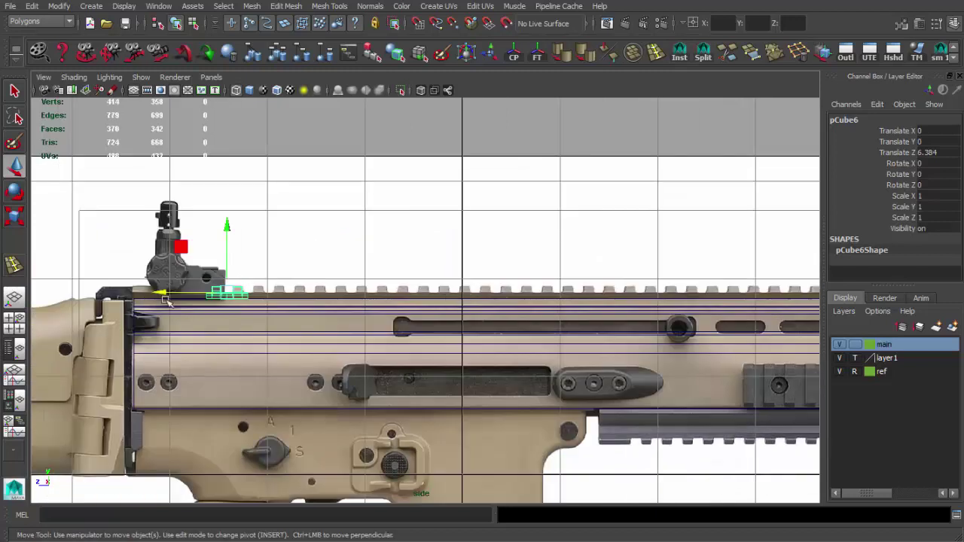
left_click_drag(166, 299, 268, 301)
scroll(534, 312, "up", 3)
scroll(603, 318, "up", 3)
scroll(488, 309, "up", 3)
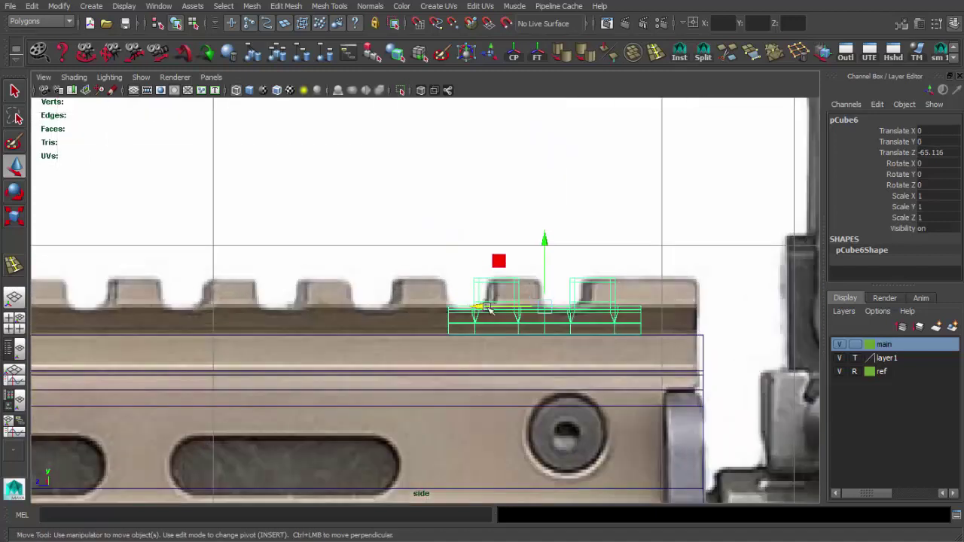
Duplicate the rail piece, place the copy beside it and combine both into one mesh.
key("ctrl+d")
scroll(406, 305, "down", 2)
scroll(662, 297, "down", 2)
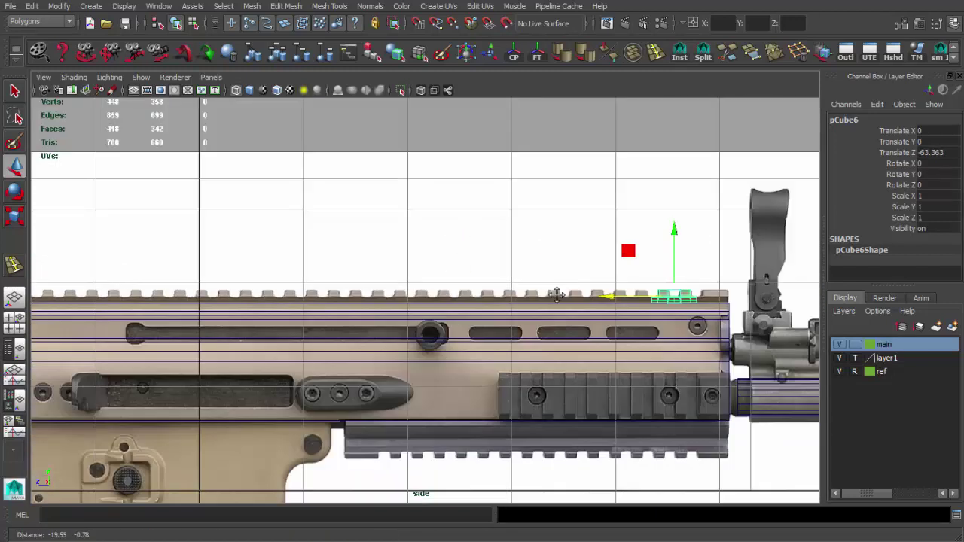
scroll(354, 271, "up", 3)
scroll(651, 271, "up", 3)
left_click_drag(651, 271, 362, 258)
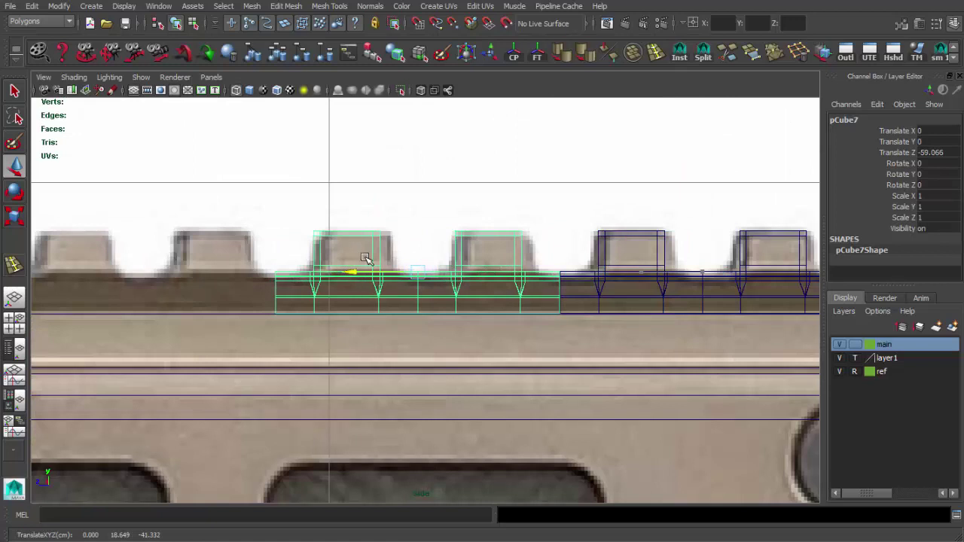
left_click(570, 275, "shift")
Merge the combined piece's overlapping vertices into a single four-tooth section.
scroll(419, 319, "up", 3)
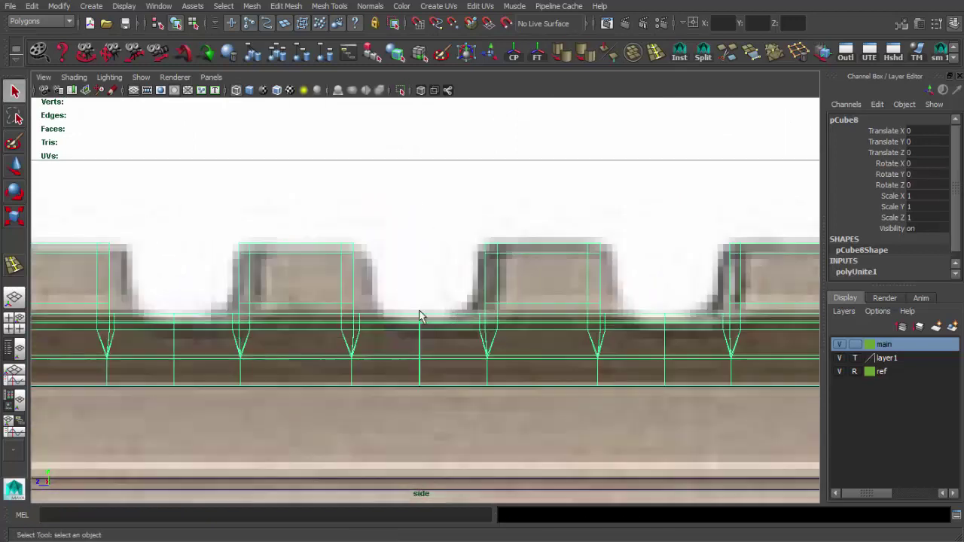
key("r")
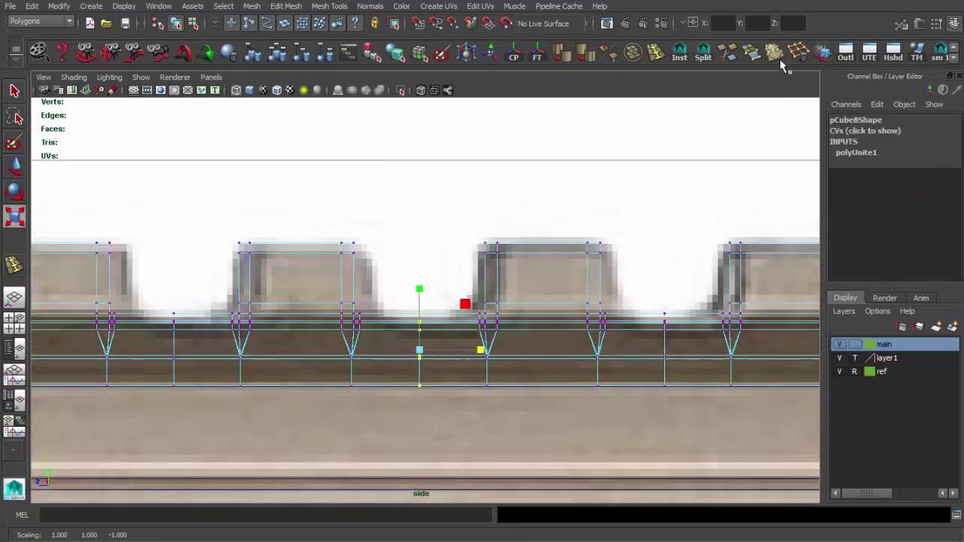
right_click_drag(416, 338, 418, 272, "shift")
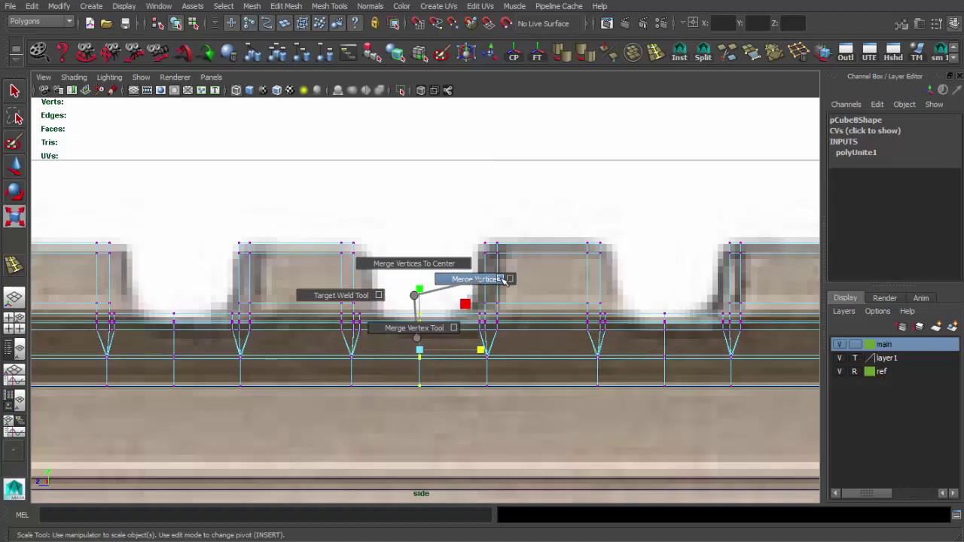
right_click_drag(503, 280, 510, 279, "shift")
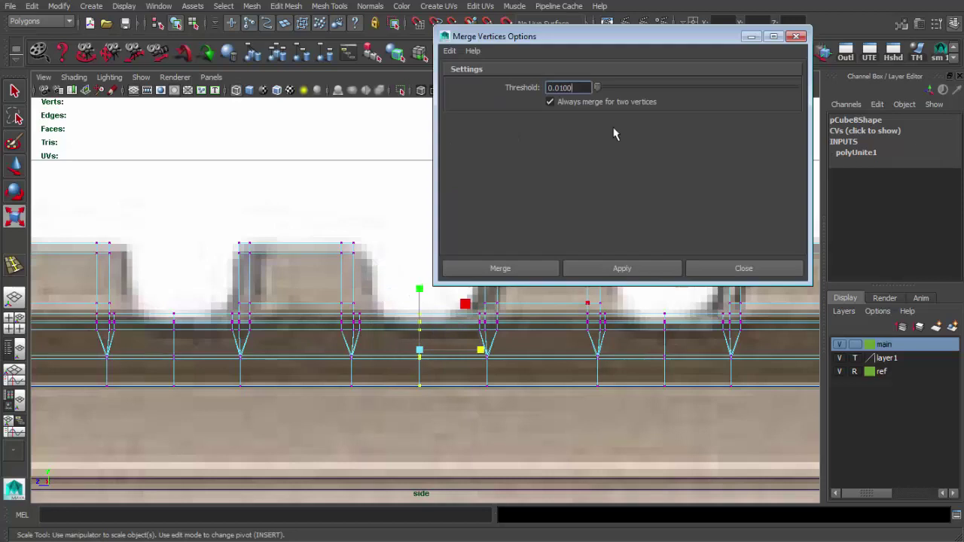
left_click(617, 269)
scroll(452, 316, "down", 3)
key("F8")
Duplicate the four-tooth section and move the copy left along the rail.
middle_click_drag(378, 301, 549, 280, "alt")
key("ctrl+d")
key("w")
left_click_drag(549, 279, 173, 269)
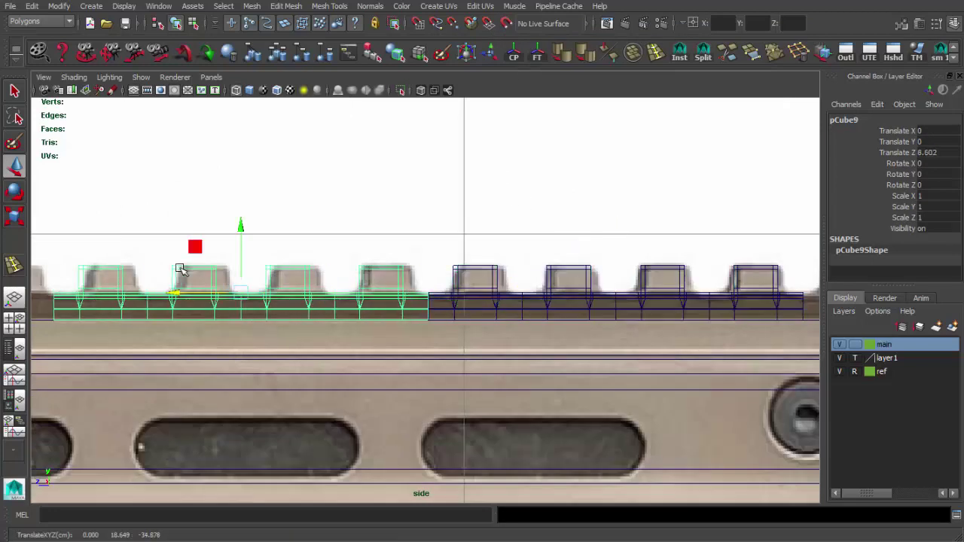
Combine the two rail pieces into one mesh and merge their overlapping seam vertices.
left_click(465, 280, "shift")
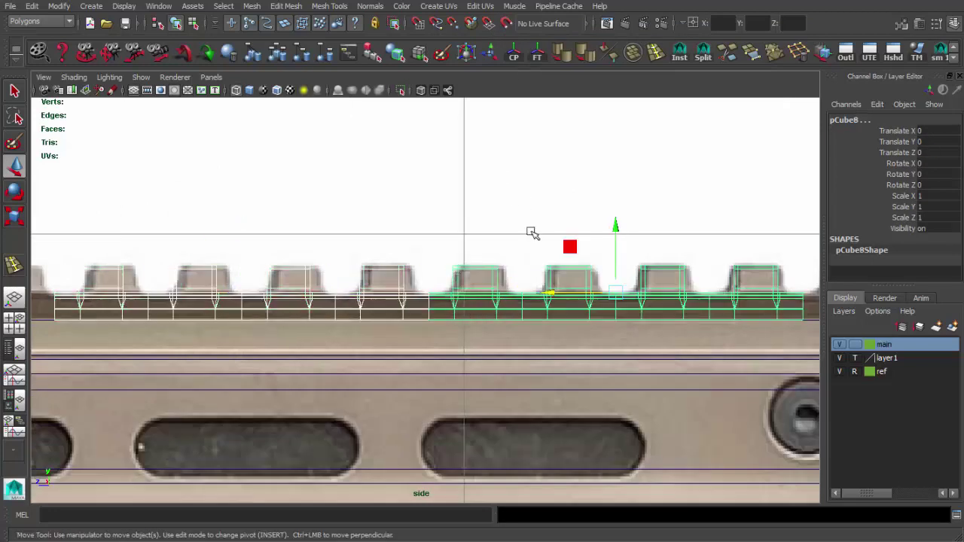
right_click_drag(531, 232, 594, 146, "shift")
scroll(414, 318, "up", 3)
key("F9")
key("r")
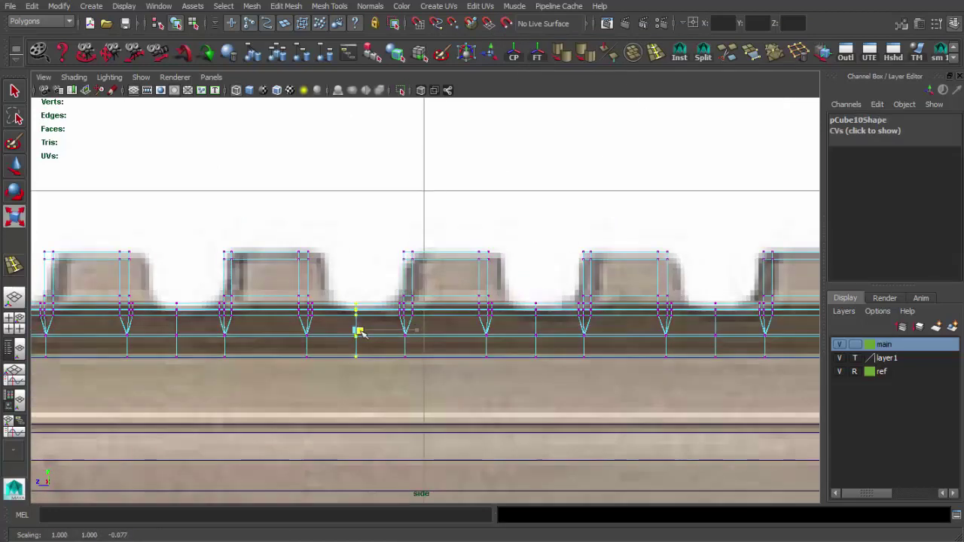
right_click(358, 342, "shift")
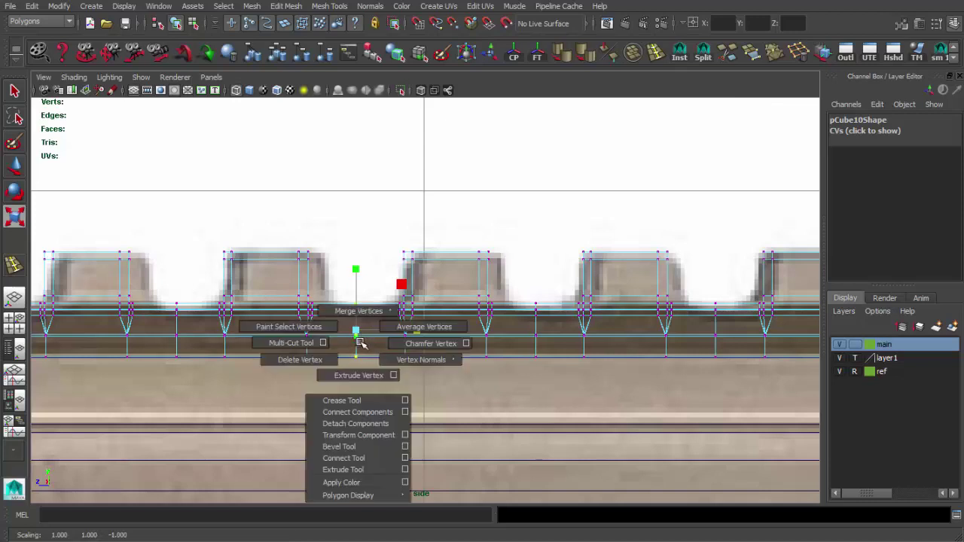
left_click(408, 293)
key("F8")
scroll(425, 313, "down", 3)
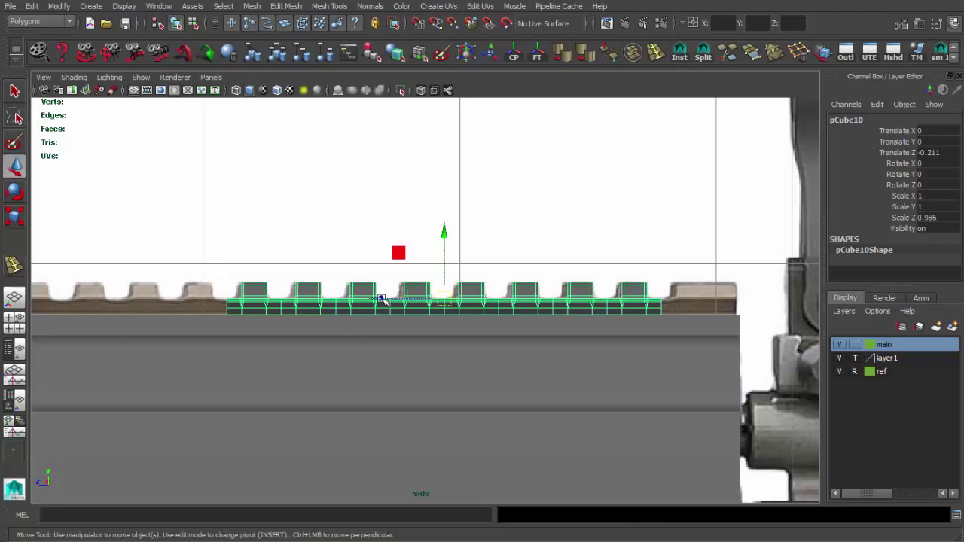
Duplicate the rail section four times, laying copies end to end up to Translate Z 67.764.
key("ctrl+d")
left_click_drag(381, 300, 280, 301)
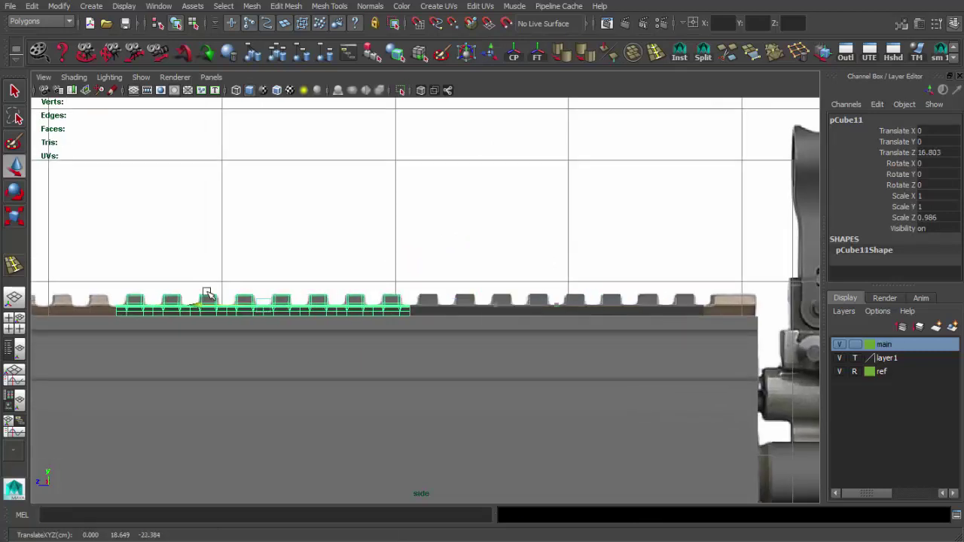
scroll(181, 339, "up", 4)
scroll(149, 315, "down", 2)
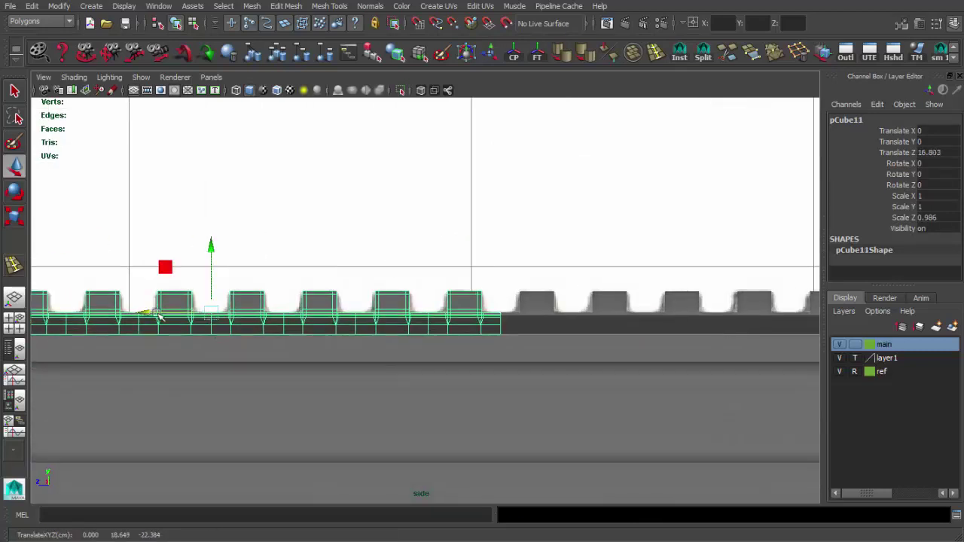
scroll(158, 316, "down", 2)
key("ctrl+d")
left_click_drag(229, 292, 243, 292)
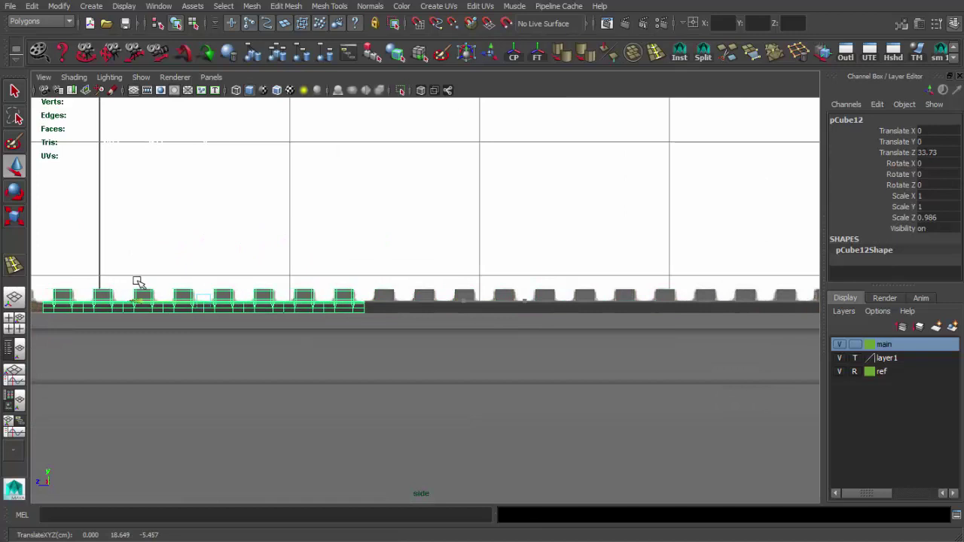
key("ctrl+d")
left_click_drag(137, 281, 229, 296)
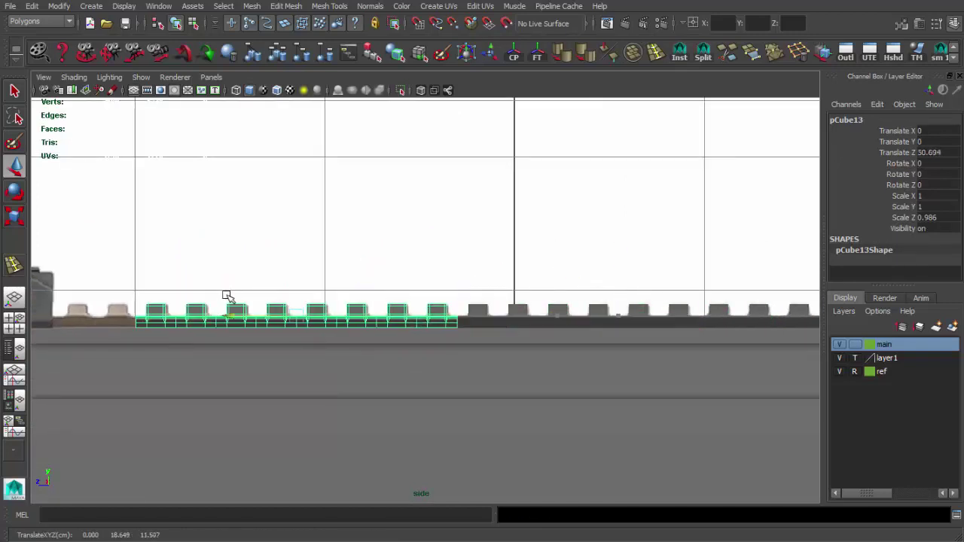
key("ctrl+d")
left_click_drag(233, 305, 210, 307)
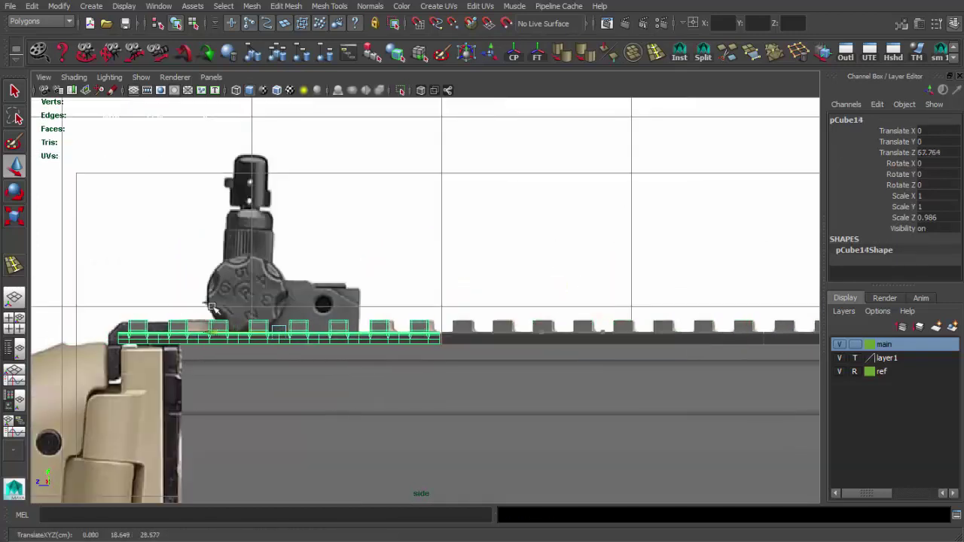
Combine the rail copies into one mesh, pCube18, and weld the first seam's vertices.
key("shift+d")
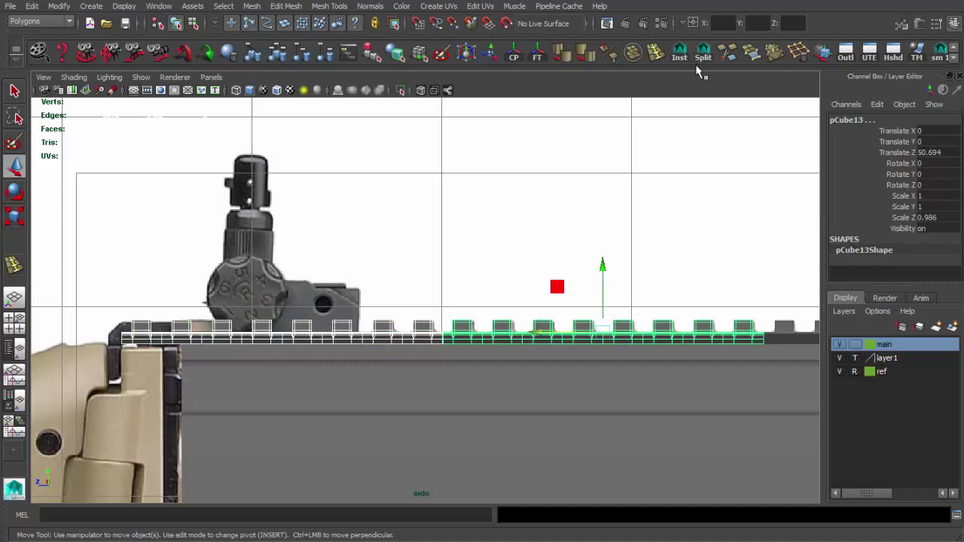
scroll(517, 271, "up", 3)
scroll(398, 282, "up", 3)
key("F8")
key("r")
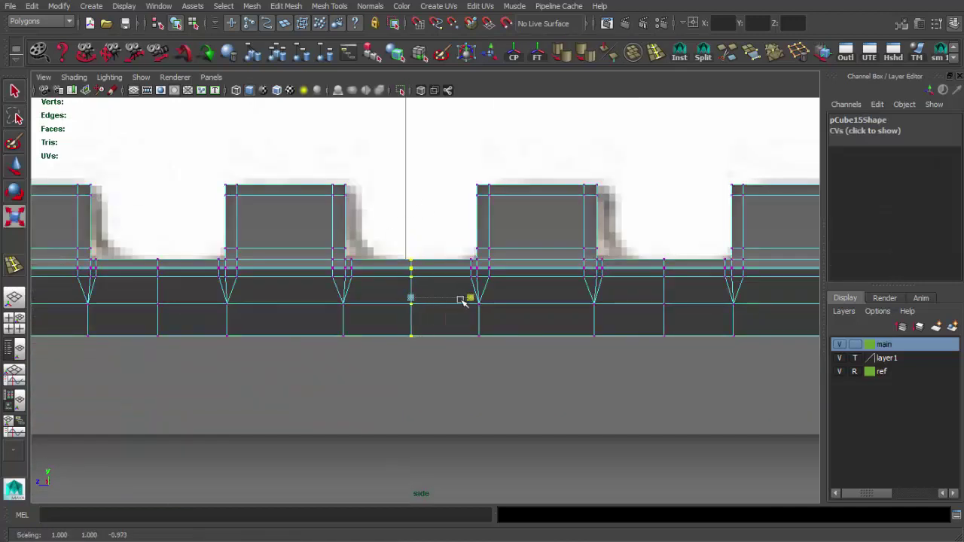
mouse_move(419, 302)
right_mouse_down("shift")
mouse_move(415, 268)
mouse_move(479, 280)
right_mouse_up("shift")
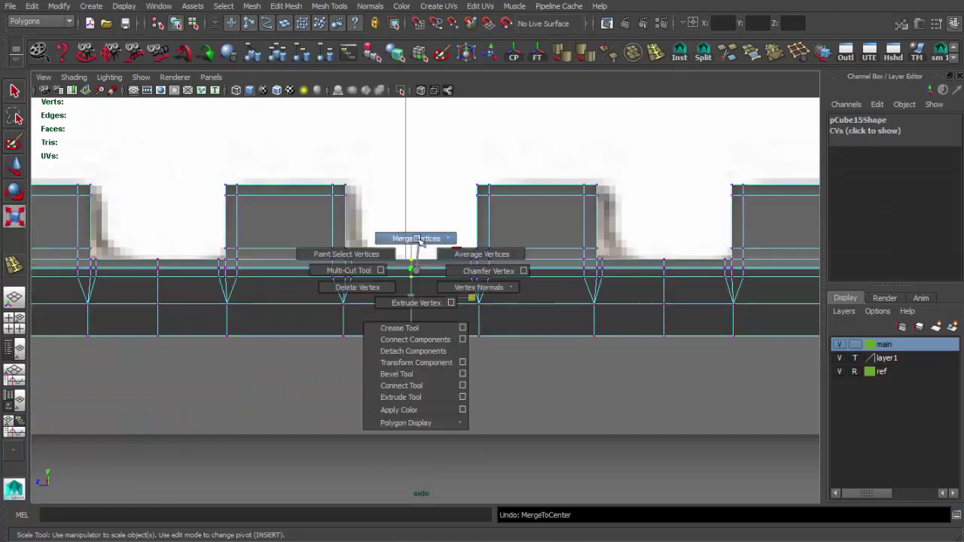
scroll(479, 280, "up", 2)
scroll(488, 292, "down", 6)
key("F8")
key("q")
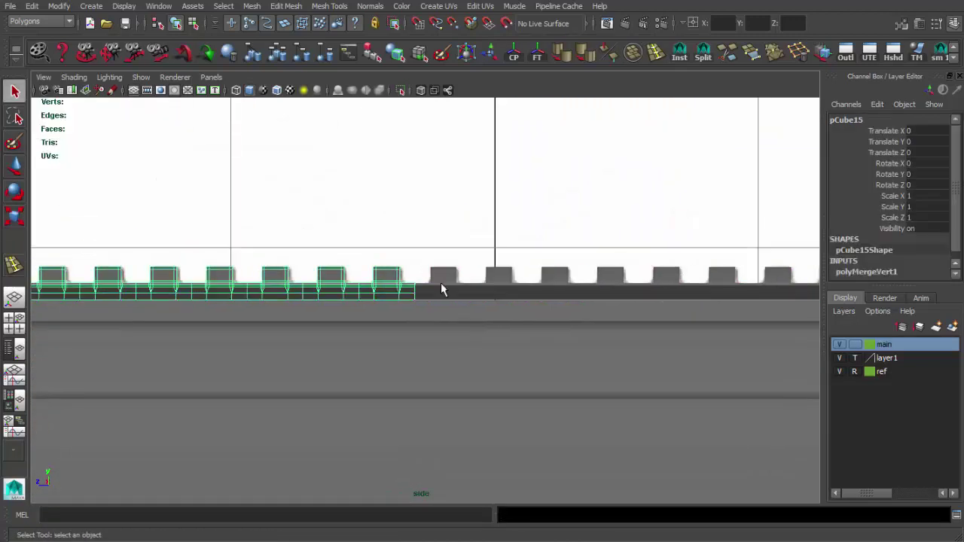
Select the next column of seam vertices and merge them.
scroll(441, 286, "up", 3)
scroll(417, 244, "up", 2)
key("F8")
left_click_drag(376, 225, 429, 293)
key("r")
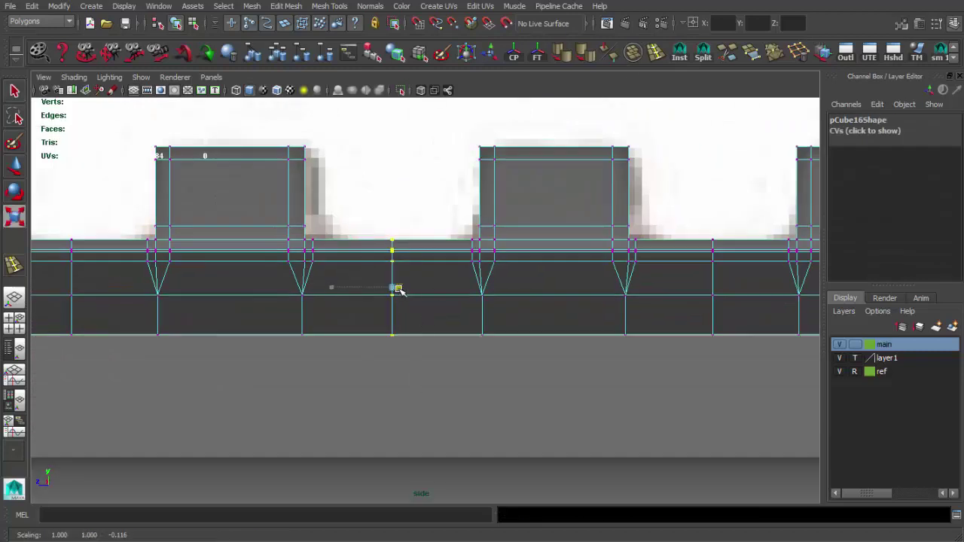
key("q")
right_click_drag(388, 289, 431, 239, "shift")
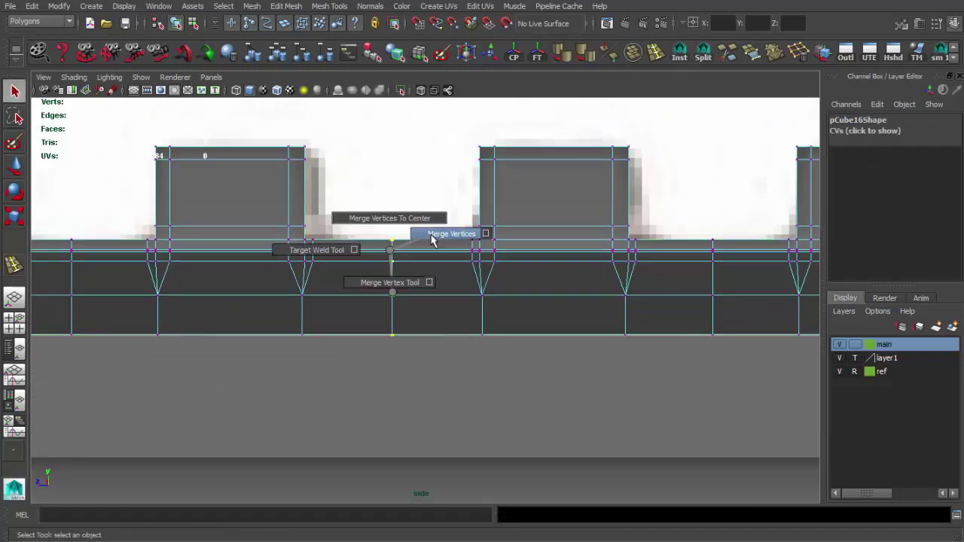
scroll(269, 291, "down", 2)
scroll(359, 286, "down", 3)
key("F8")
scroll(301, 311, "up", 3)
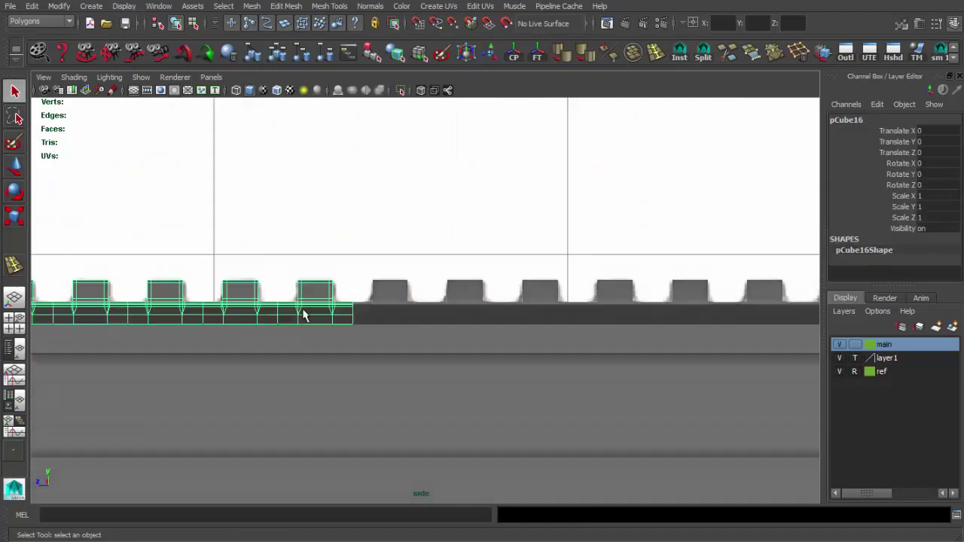
scroll(317, 322, "up", 2)
Merge the seam vertices on the long base strip of the rail.
left_click(318, 323)
scroll(353, 354, "up", 3)
key("F8")
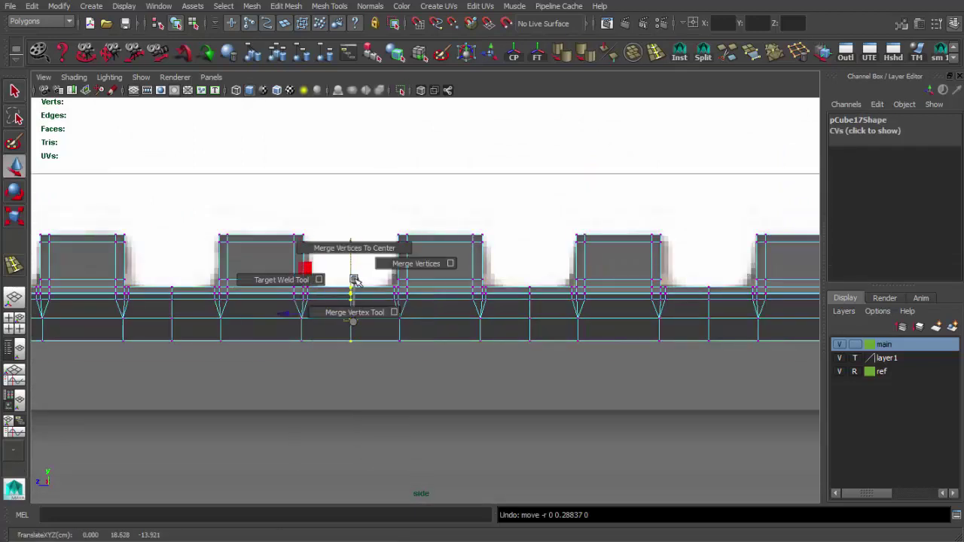
right_click_drag(351, 307, 347, 245, "shift")
key("F8")
scroll(344, 300, "down", 3)
scroll(299, 348, "up", 3)
scroll(316, 301, "up", 3)
Merge the last set of seam vertices to finish welding the strip.
key("F8")
key("r")
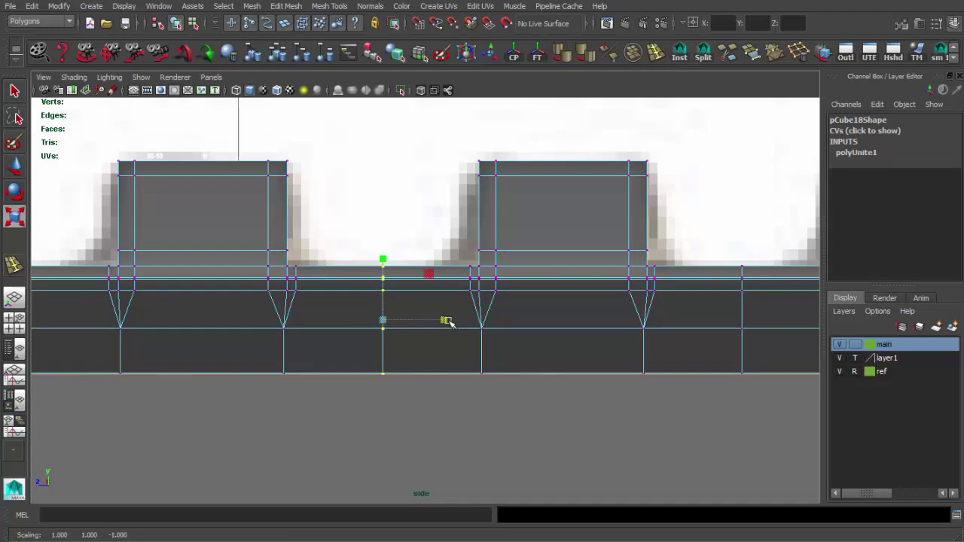
right_click_drag(387, 318, 387, 276, "shift")
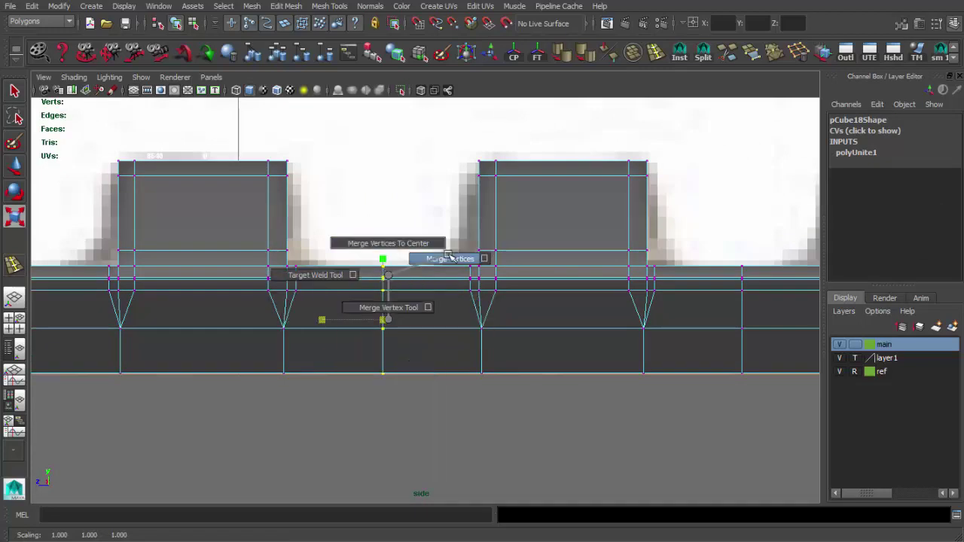
right_click_drag(448, 256, 449, 258, "shift")
key("F8")
key("q")
scroll(456, 306, "down", 5)
scroll(193, 301, "up", 4)
scroll(286, 328, "down", 2)
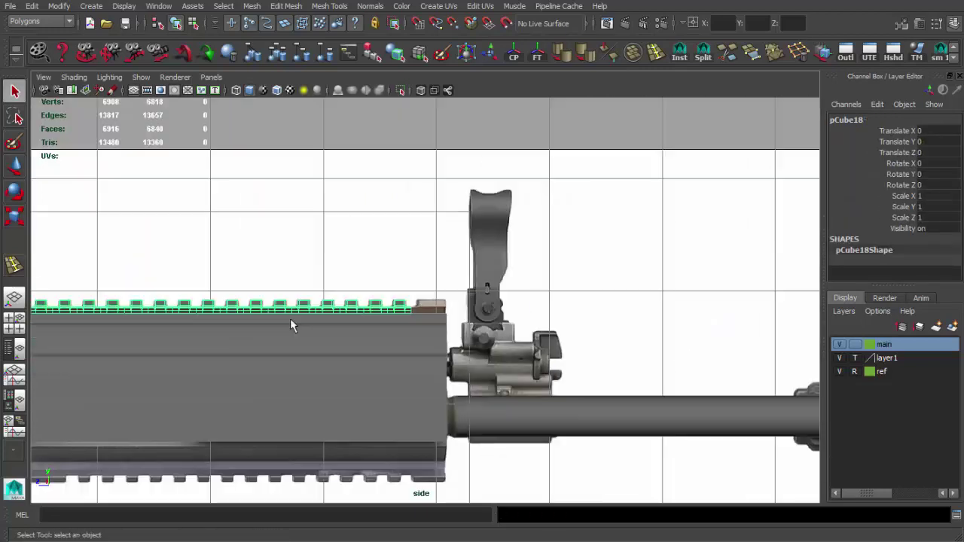
scroll(290, 325, "down", 3)
Slide the rail strip copy forward past the front of the receiver.
key("w")
left_click_drag(322, 302, 700, 271)
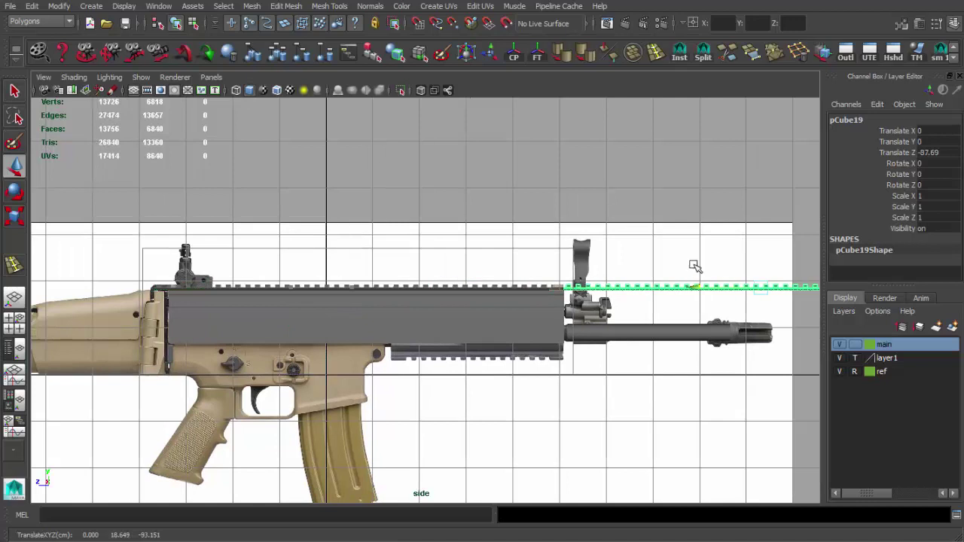
key("f")
key("q")
left_click(701, 294)
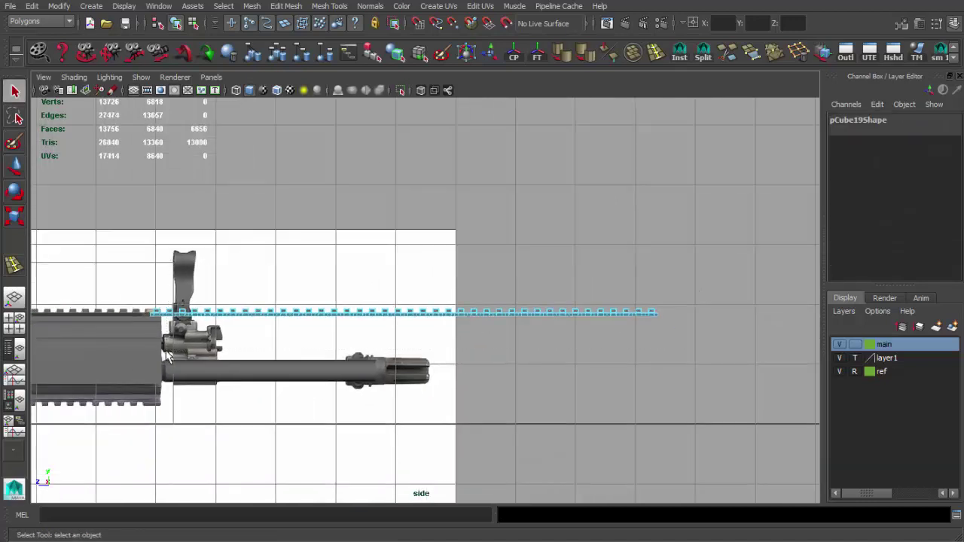
Stretch the small end piece beside the sight so its sides match the reference.
scroll(133, 329, "up", 2)
scroll(133, 329, "up", 6)
middle_click_drag(226, 316, 460, 280, "alt")
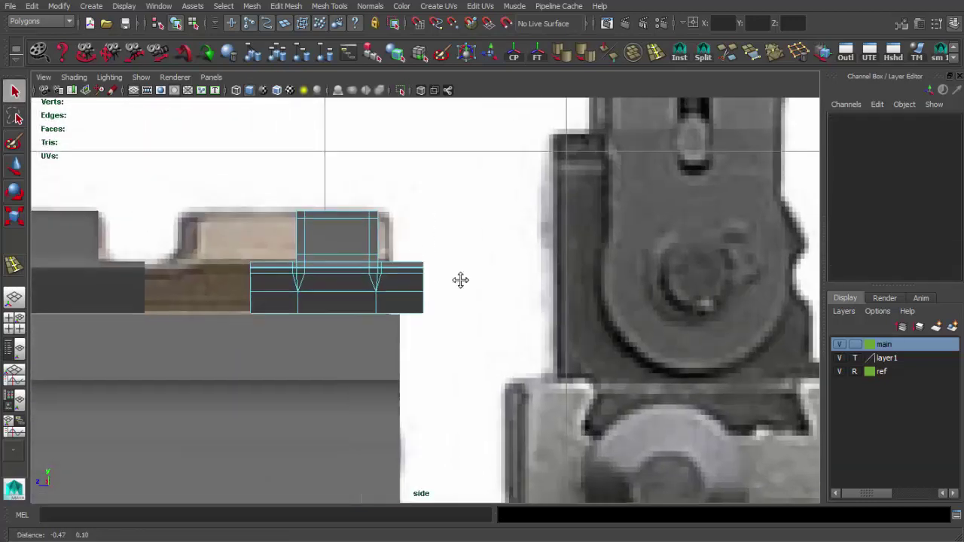
scroll(460, 280, "up", 2)
key("F9")
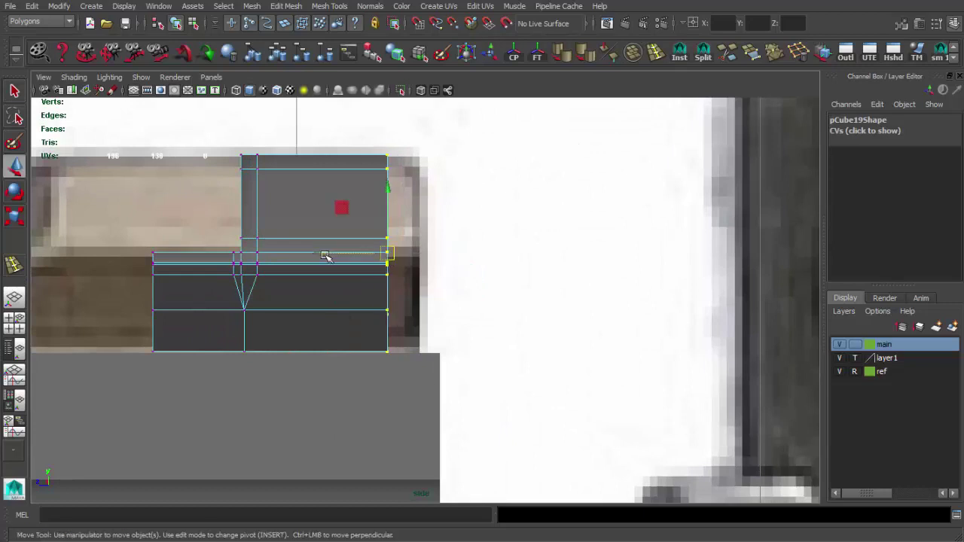
left_click_drag(325, 256, 379, 258)
scroll(473, 334, "down", 3)
scroll(362, 254, "up", 2)
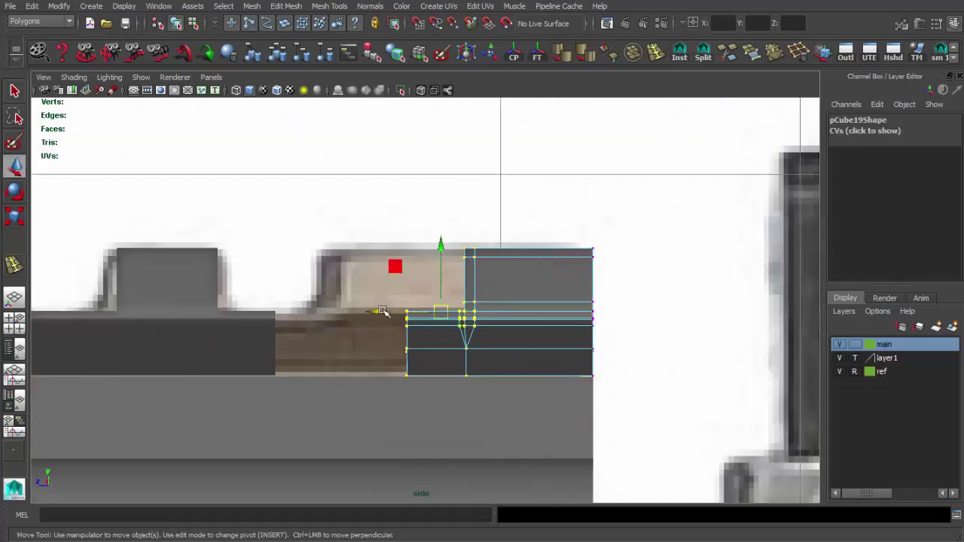
left_click_drag(383, 311, 249, 302)
Duplicate the end piece and move the copy to the rear end at Translate Z 88.227.
key("F8")
scroll(241, 303, "up", 2)
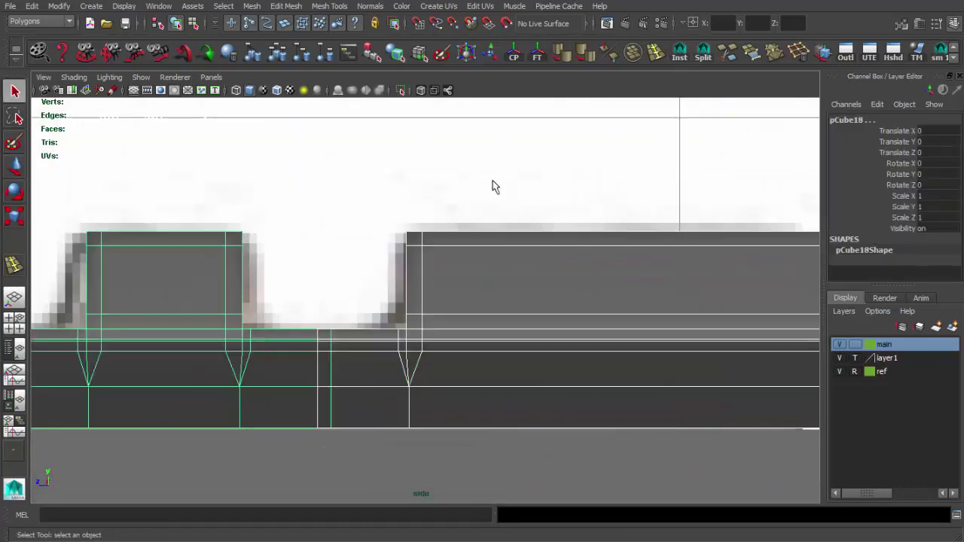
scroll(597, 292, "down", 5)
key("ctrl+d")
key("w")
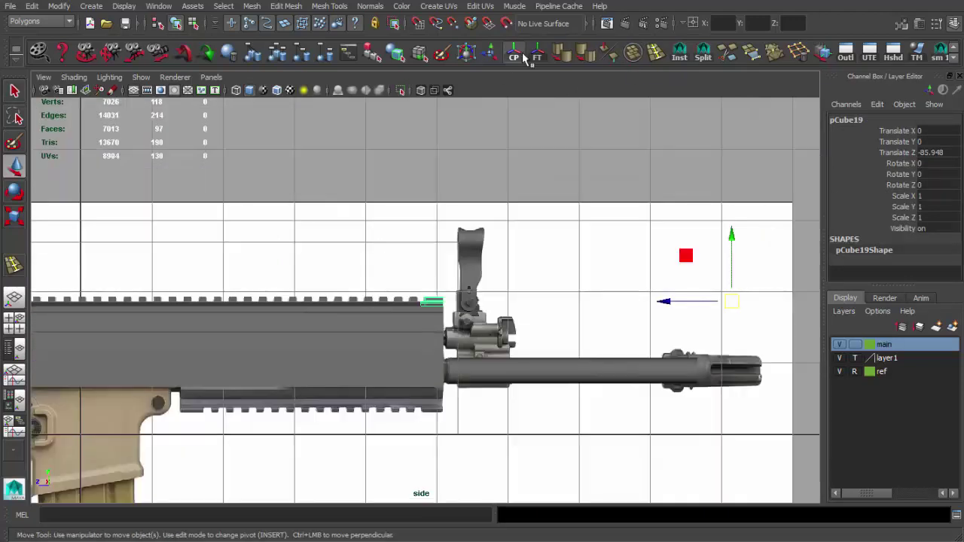
scroll(616, 273, "down", 2)
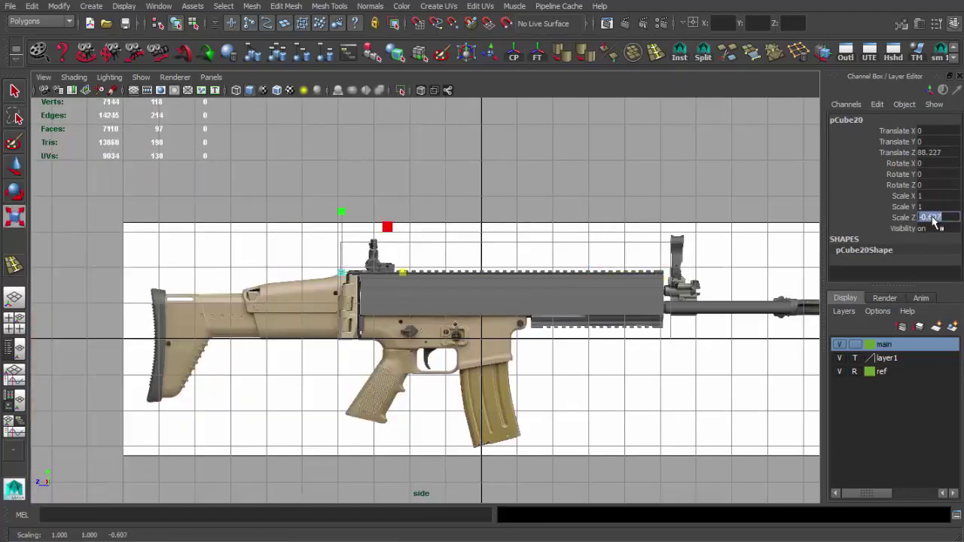
Flip the rear end copy to face backward with Scale Z -0.607.
key("Return")
scroll(469, 273, "up", 3)
scroll(469, 273, "up", 2)
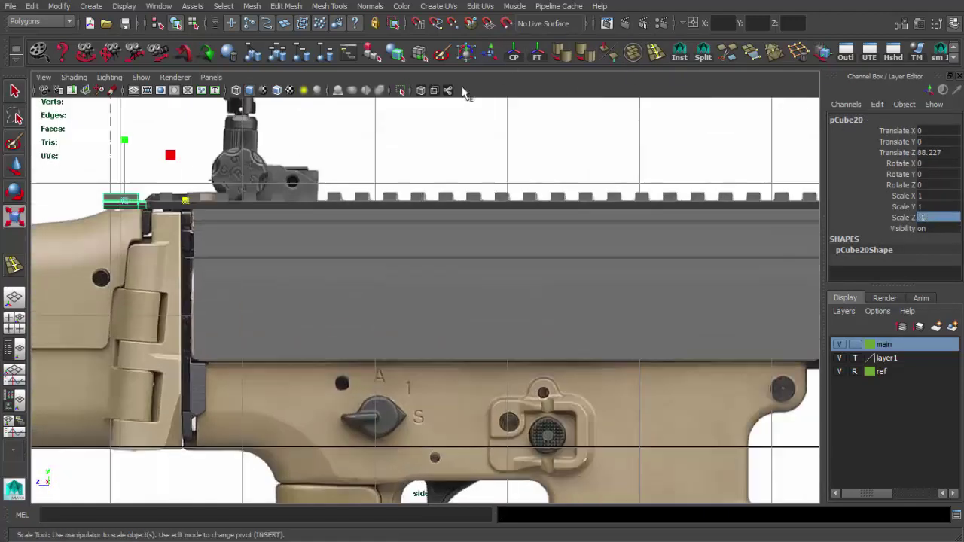
scroll(542, 151, "down", 3)
scroll(503, 286, "up", 4)
Weld the seam vertices between the front end piece and the rail.
left_click(387, 253)
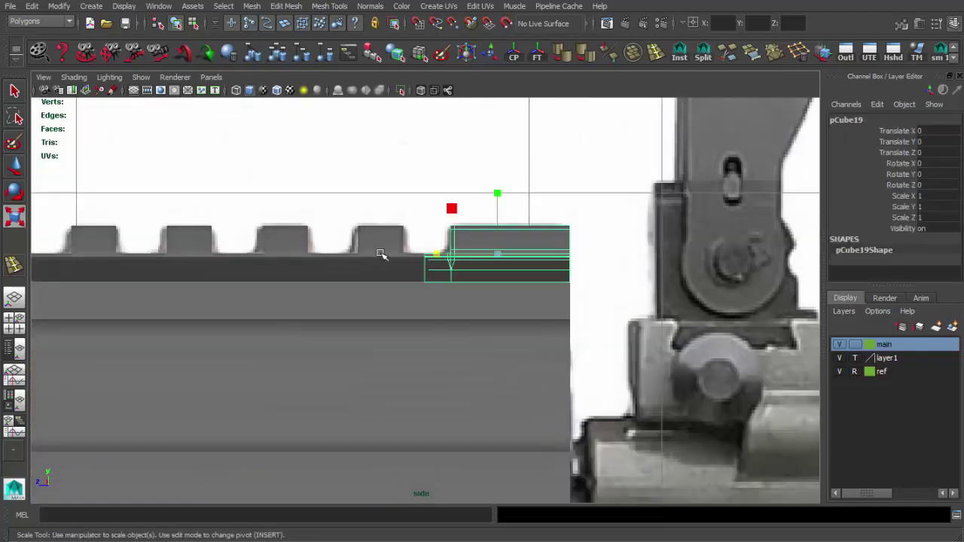
scroll(452, 188, "up", 2)
scroll(507, 223, "up", 3)
left_click_drag(414, 248, 436, 305)
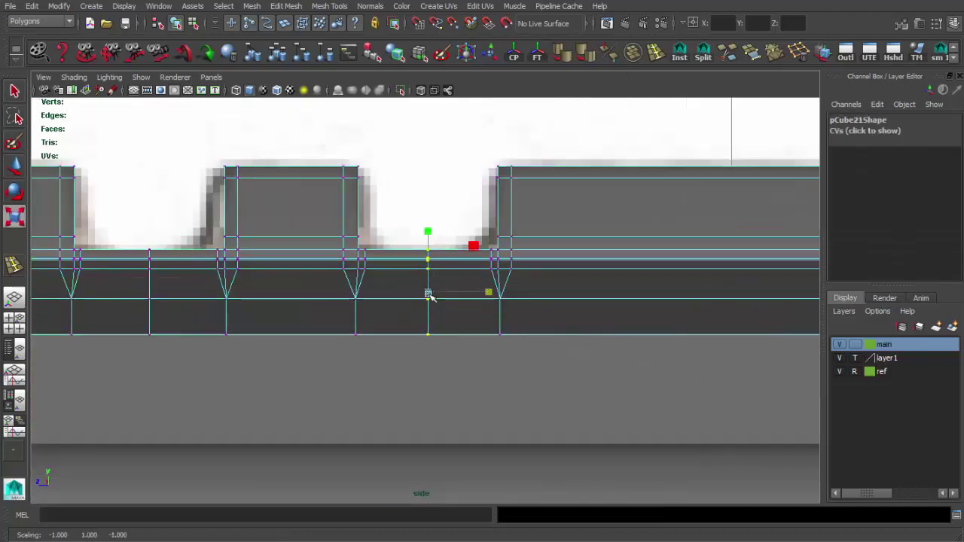
right_click_drag(428, 291, 485, 274, "shift")
left_click(490, 240)
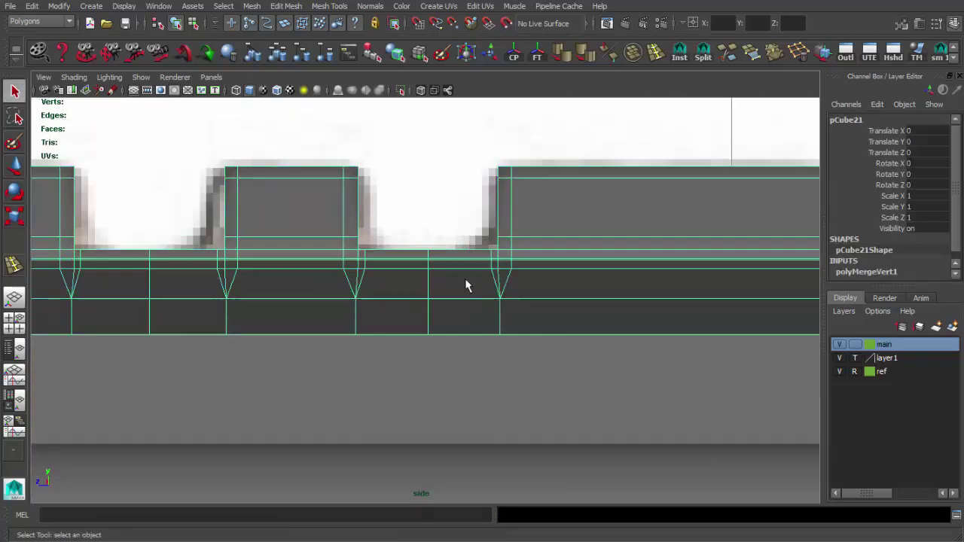
scroll(465, 277, "down", 5)
scroll(378, 302, "up", 3)
scroll(378, 301, "up", 3)
Delete the tooth faces at the rail's left end.
key("F10")
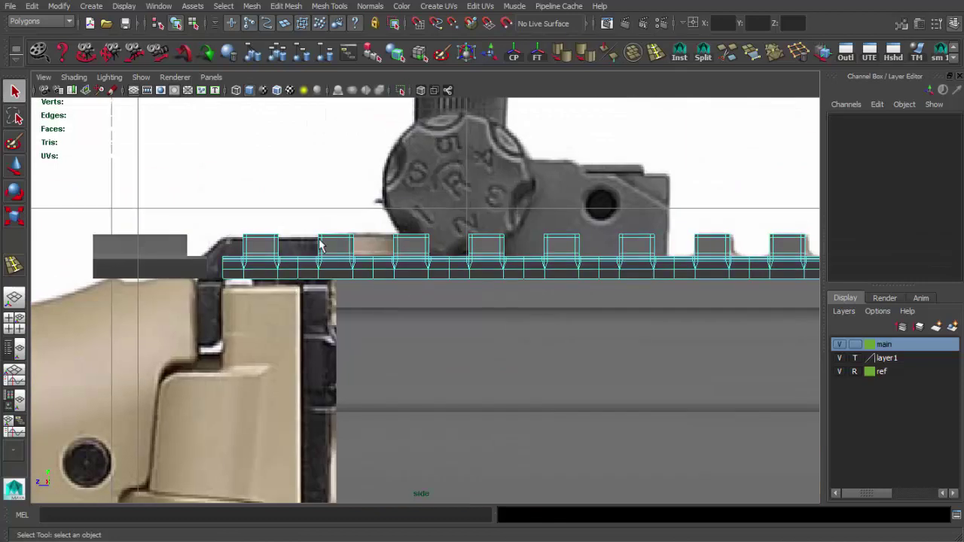
left_click_drag(135, 192, 358, 283)
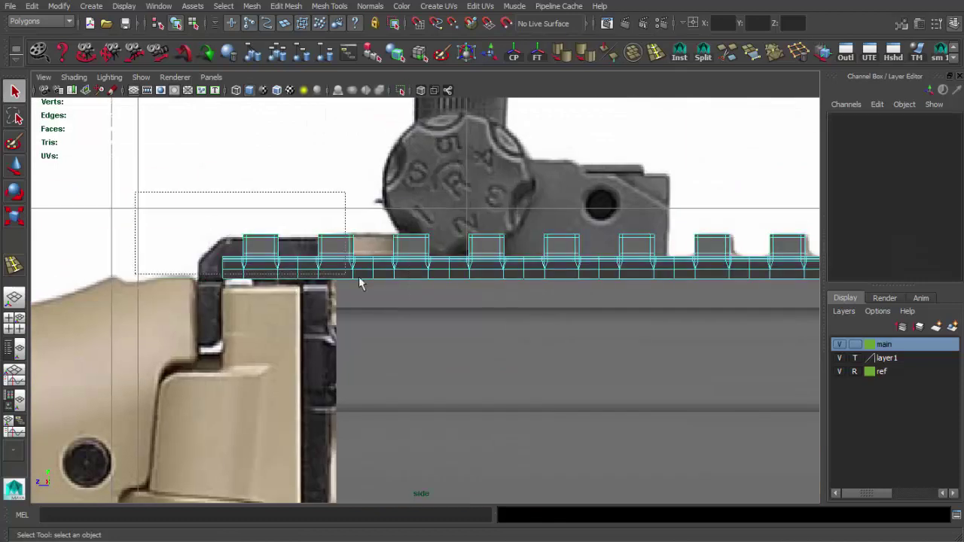
left_click_drag(407, 305, 410, 305)
scroll(431, 292, "down", 3)
scroll(477, 158, "up", 5)
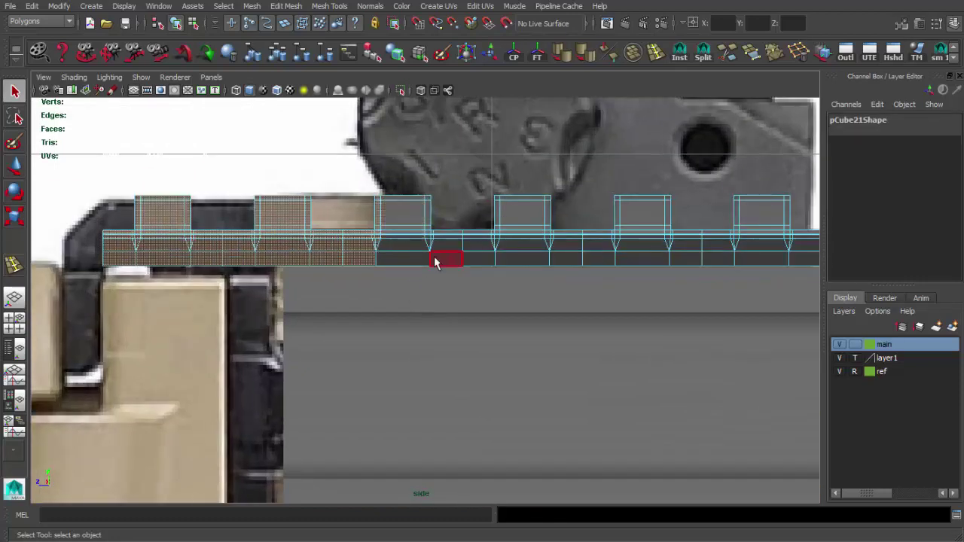
key("Delete")
Stretch the rail's left end further left into a plain, toothless section.
scroll(344, 298, "up", 2)
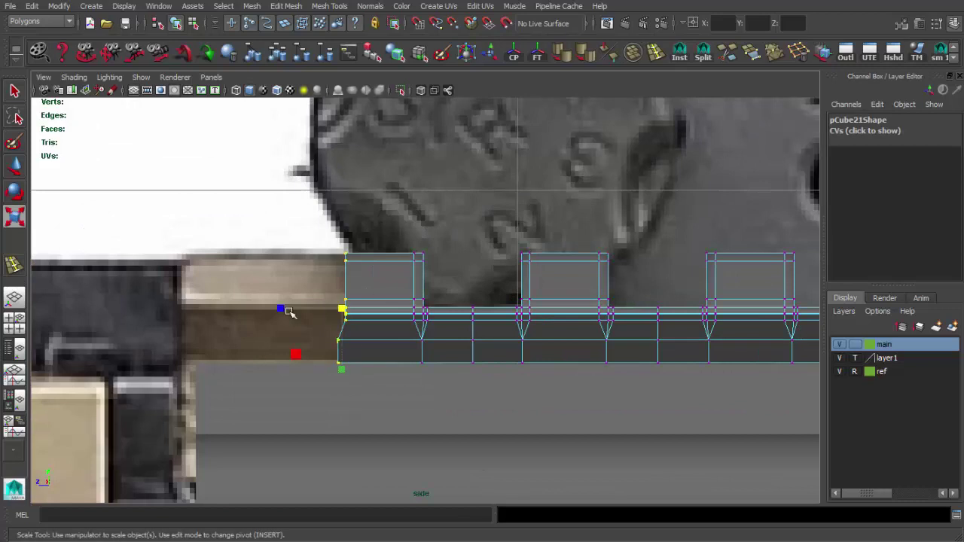
left_click_drag(286, 308, 171, 307)
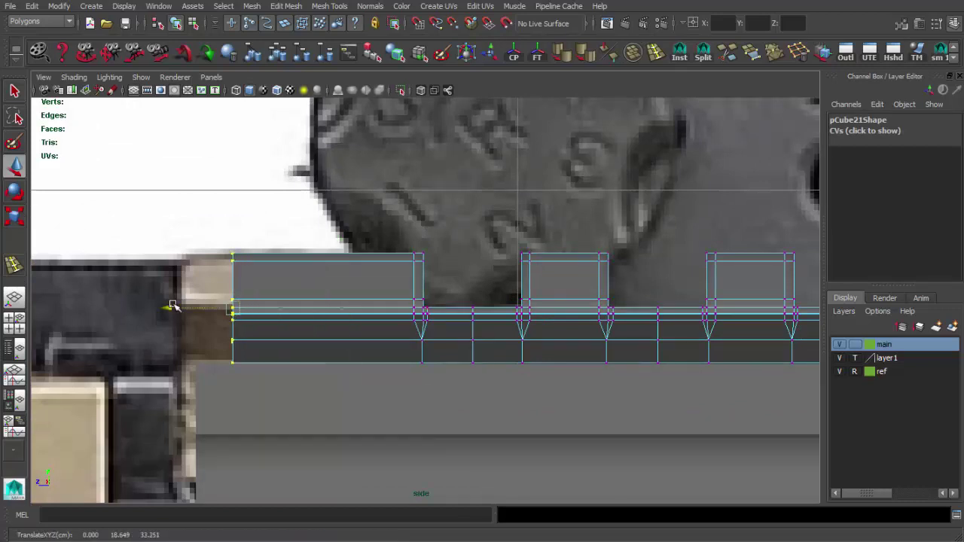
scroll(261, 313, "down", 5)
scroll(507, 195, "up", 4)
Insert four edge loops across the rail.
scroll(419, 265, "up", 3)
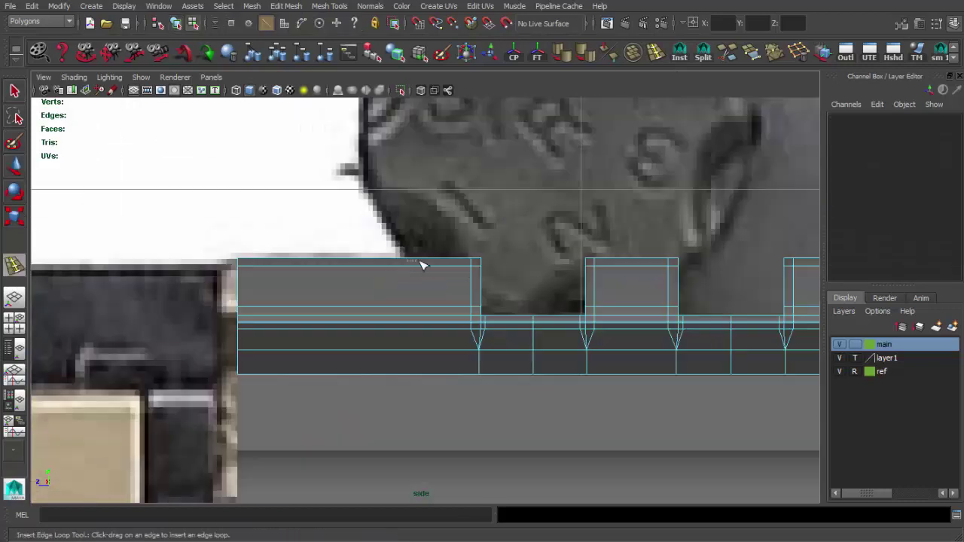
left_click(426, 260)
left_click(331, 261)
scroll(331, 262, "down", 3)
left_click(484, 279)
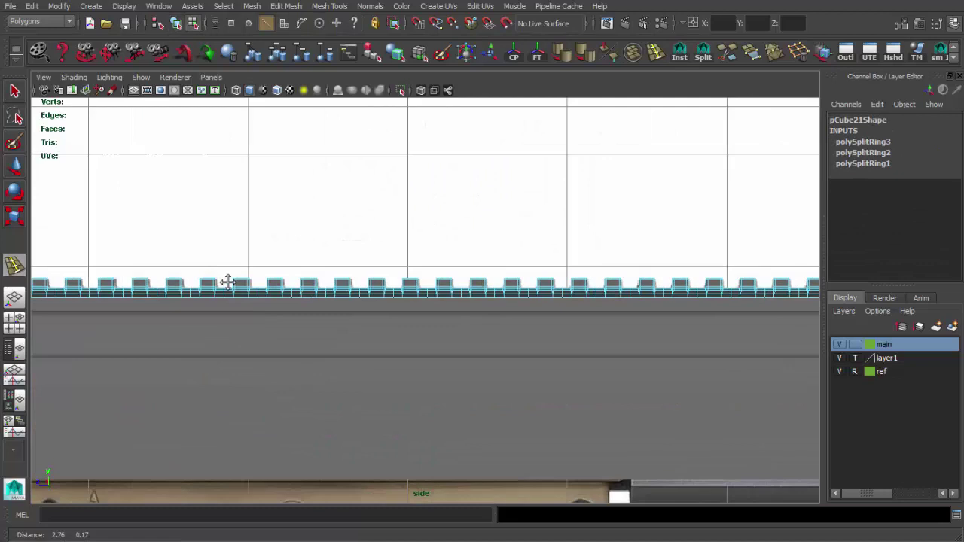
scroll(512, 316, "up", 3)
left_click(512, 316)
key("q")
scroll(391, 296, "down", 5)
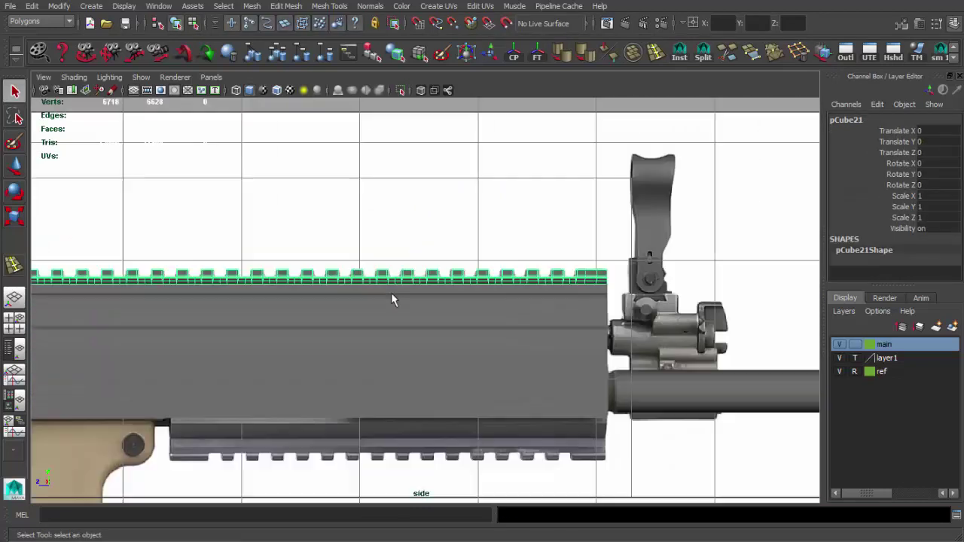
scroll(639, 251, "up", 3)
scroll(638, 252, "down", 3)
scroll(462, 273, "up", 2)
Show the whole gun model again, frame the rail from the front and select its vertices.
key("space")
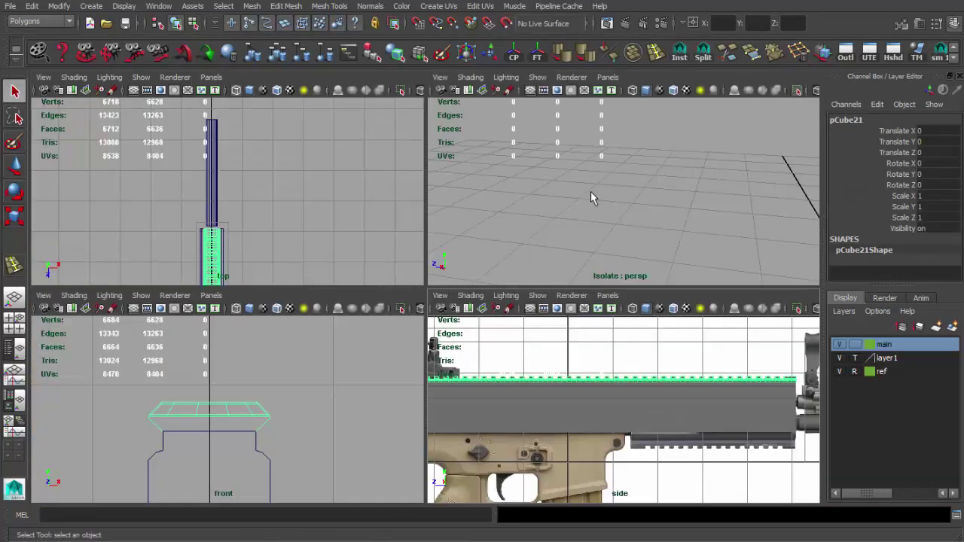
key("space")
key("space")
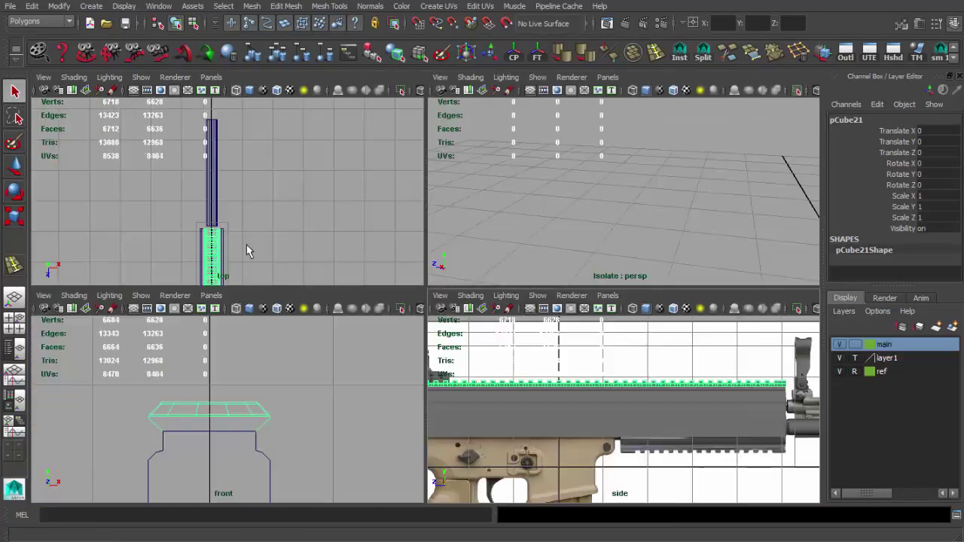
key("space")
left_click(400, 89)
key("f")
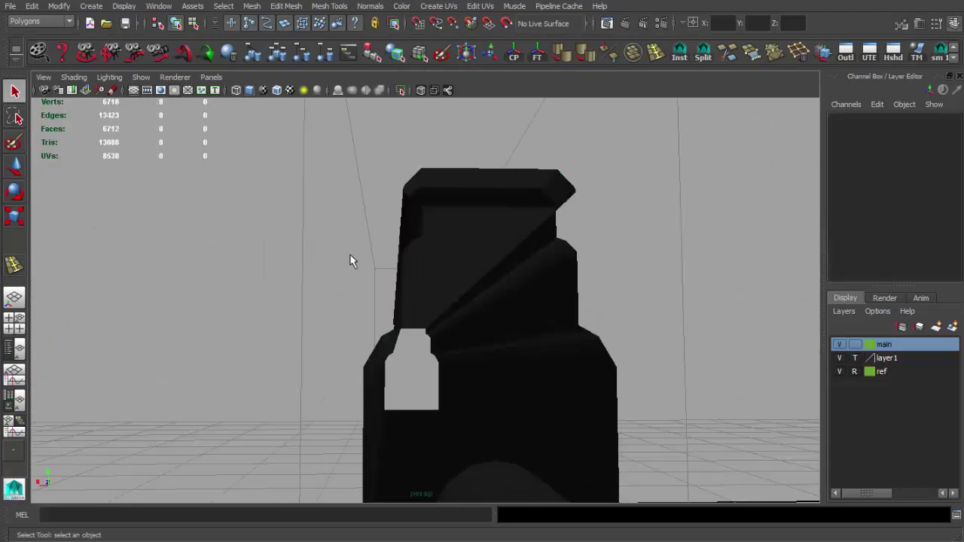
mouse_move(365, 313)
left_mouse_down("alt")
mouse_move(458, 240)
mouse_move(462, 254)
mouse_move(574, 269)
mouse_move(379, 251)
mouse_move(384, 344)
left_mouse_up("alt")
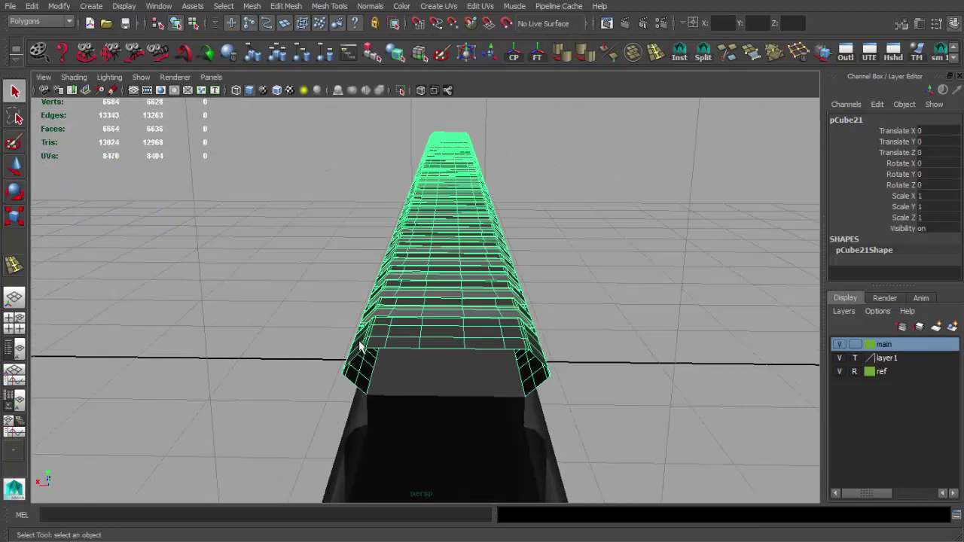
right_click_drag(384, 344, 355, 349)
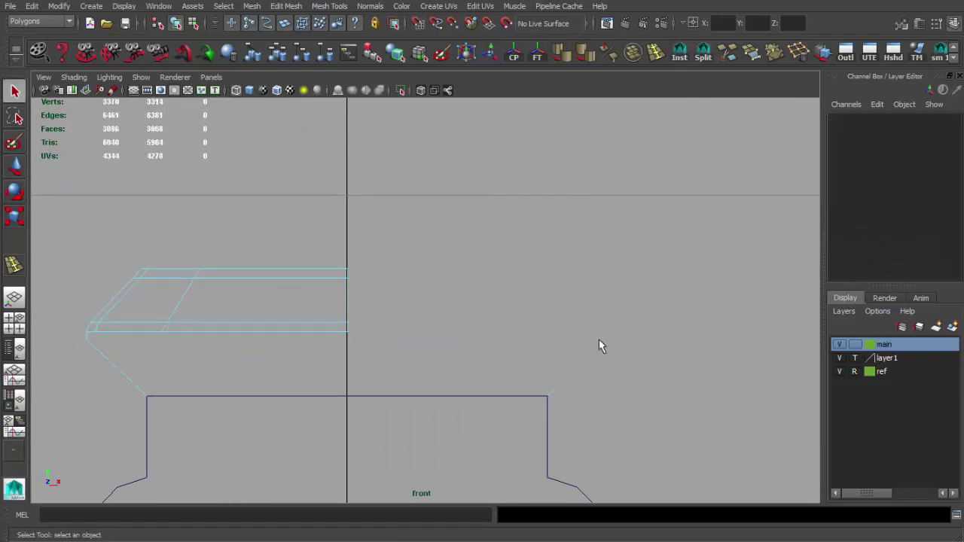
Delete the selected rail faces, leaving only half of the rail.
key("space")
key("space")
mouse_move(463, 281)
right_mouse_down("alt")
mouse_move(484, 285)
mouse_move(590, 367)
right_mouse_up("alt")
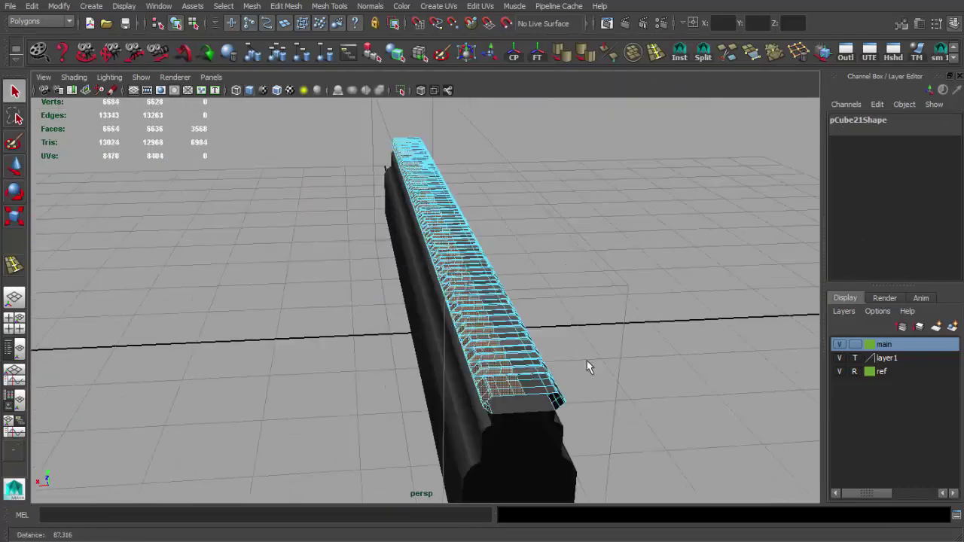
left_click_drag(590, 366, 588, 361, "alt")
key("space")
key("Delete")
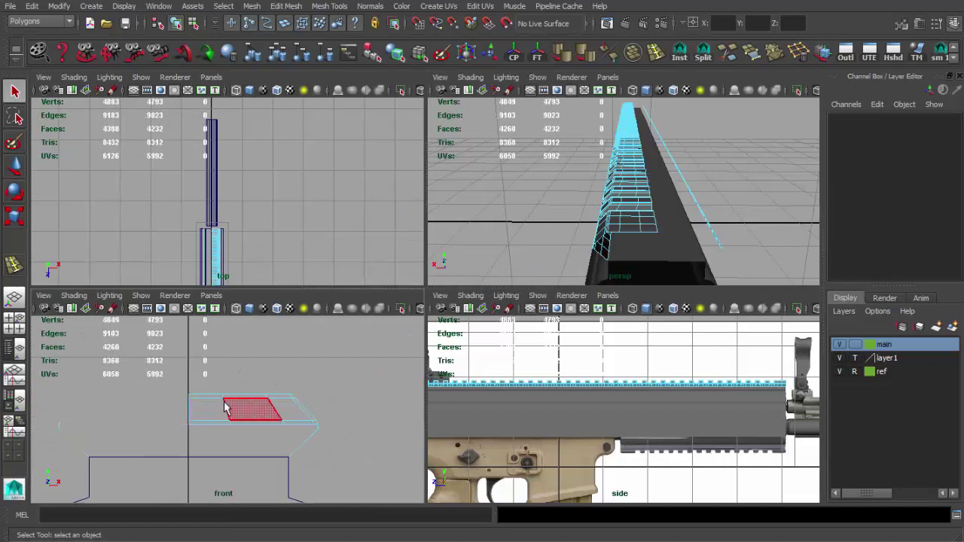
Scale the rail's side vertices to fit the receiver, then select the receiver and rail together.
left_click(211, 402)
key("r")
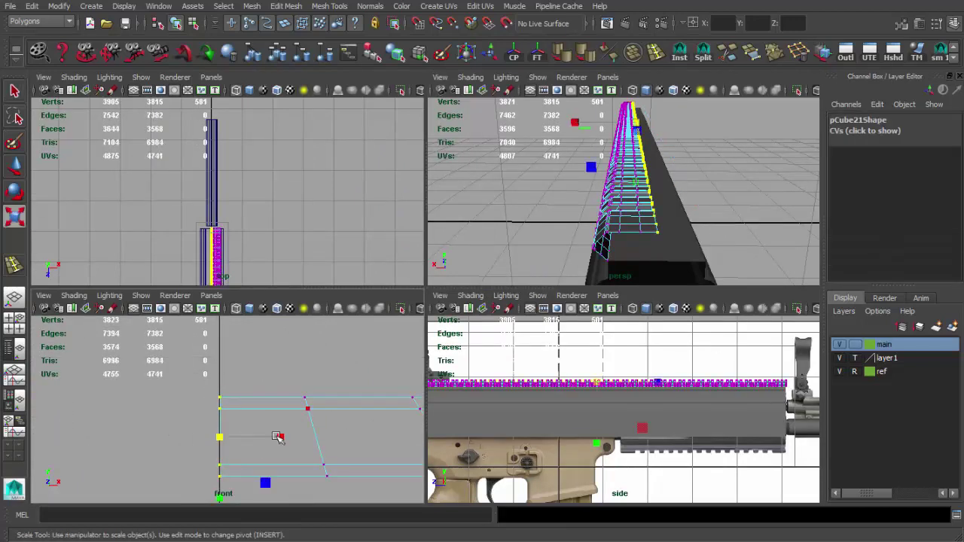
left_click(646, 216)
left_click_drag(646, 216, 634, 263, "alt")
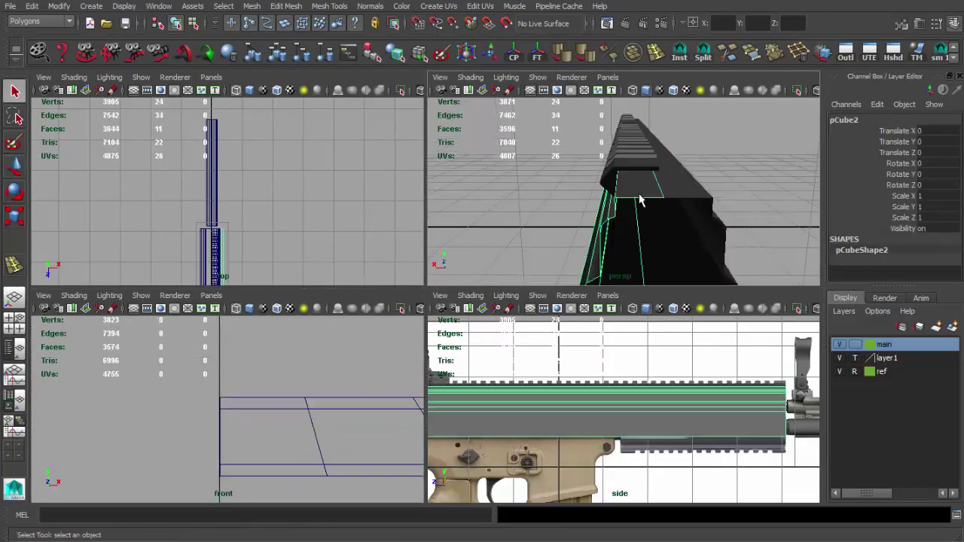
key("space")
key("F11")
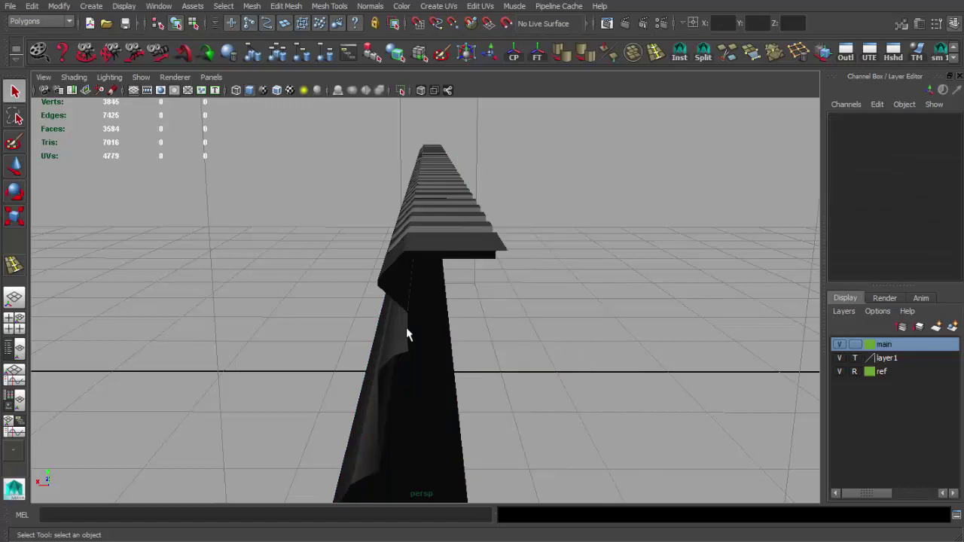
mouse_move(409, 334)
left_mouse_down("alt")
mouse_move(370, 361)
mouse_move(420, 268)
mouse_move(441, 295)
mouse_move(480, 310)
mouse_move(405, 307)
left_mouse_up("alt")
left_click(420, 277)
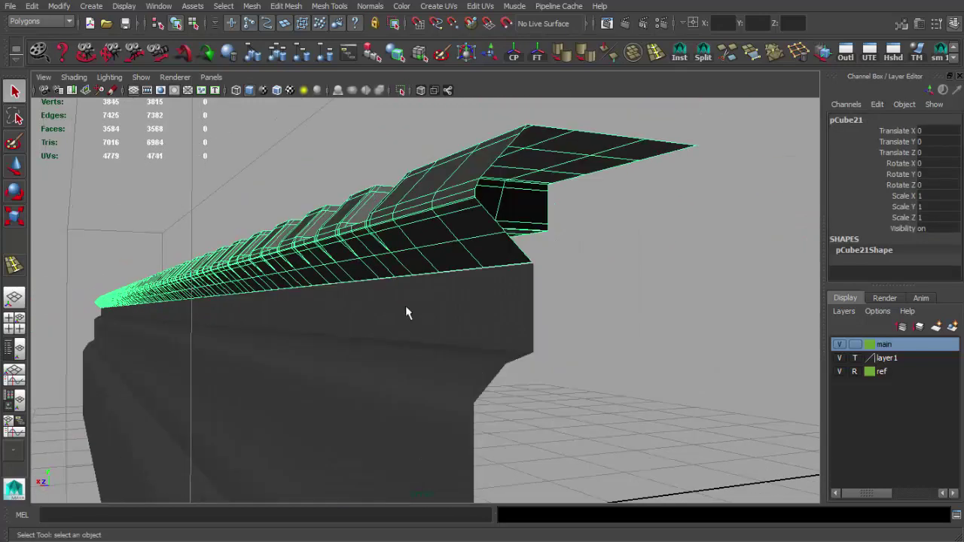
Combine the rail and upper receiver half into a single mesh, pCube22.
left_click(631, 60)
mouse_move(452, 226)
left_mouse_down("alt")
mouse_move(492, 218)
mouse_move(394, 213)
mouse_move(449, 272)
mouse_move(542, 241)
mouse_move(637, 226)
mouse_move(469, 226)
mouse_move(435, 247)
mouse_move(415, 223)
mouse_move(452, 196)
left_mouse_up("alt")
left_click(435, 247)
Create a mirrored instance of pCube22 to complete the opposite side, then inspect its end.
key("w")
left_click(680, 58)
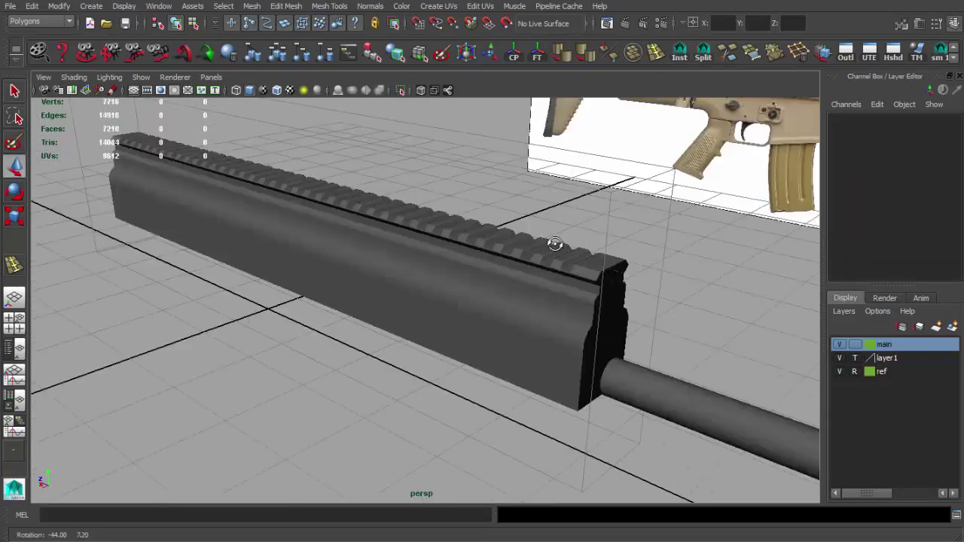
mouse_move(527, 226)
left_mouse_down("alt")
mouse_move(573, 233)
mouse_move(555, 230)
mouse_move(539, 248)
mouse_move(449, 218)
mouse_move(592, 221)
mouse_move(574, 234)
mouse_move(500, 220)
mouse_move(591, 198)
mouse_move(604, 239)
mouse_move(707, 323)
mouse_move(473, 369)
mouse_move(501, 271)
mouse_move(376, 319)
left_mouse_up("alt")
left_click(501, 271)
right_click_drag(376, 318, 540, 321, "alt")
left_click_drag(540, 321, 457, 325, "alt")
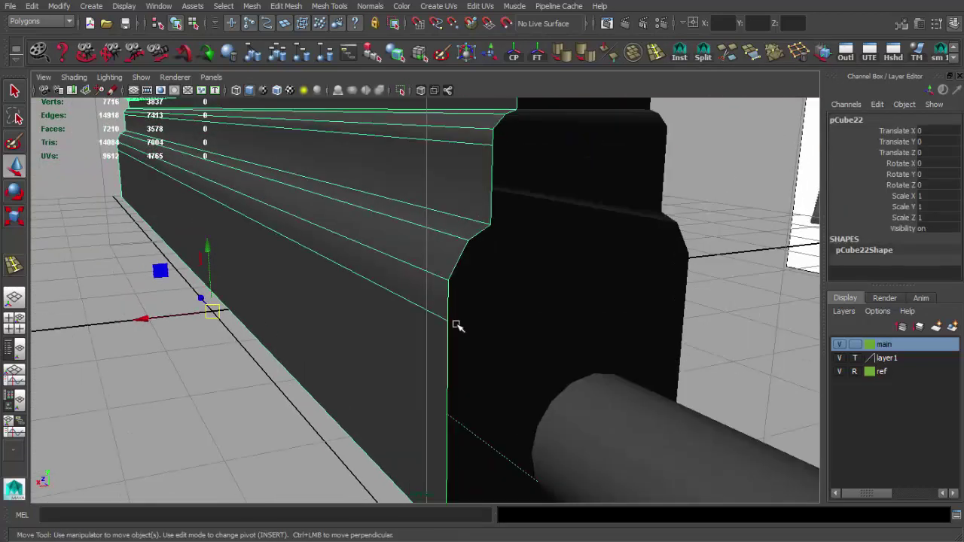
In side view, move the receiver's two long edges to line up with the reference photo.
key("space")
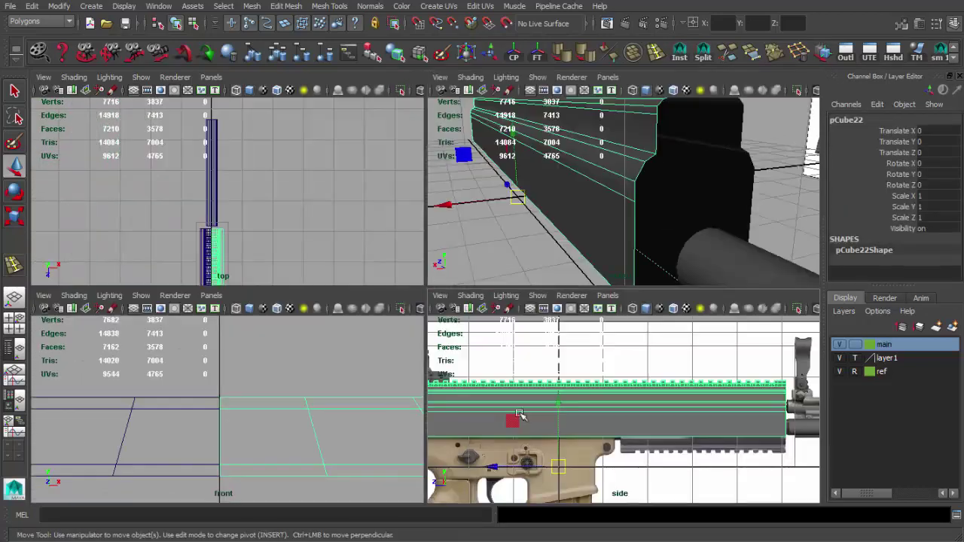
key("space")
key("F10")
left_click_drag(391, 297, 391, 317)
scroll(391, 317, "up", 2)
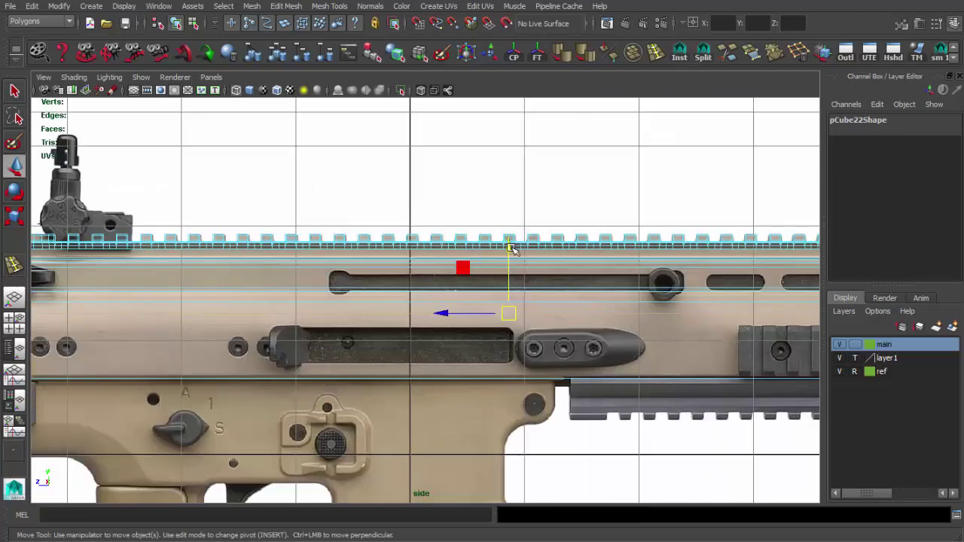
scroll(533, 273, "down", 1)
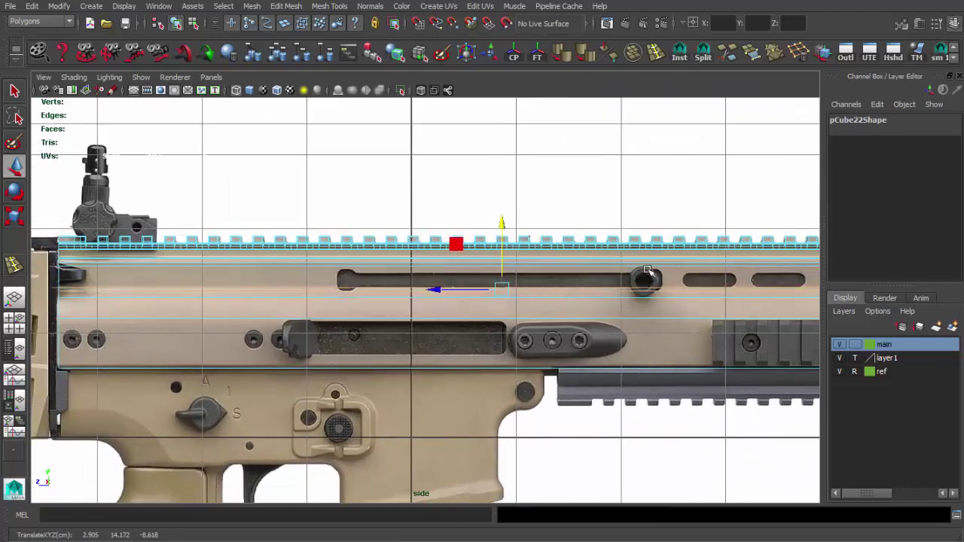
middle_click_drag(646, 269, 391, 248, "alt")
scroll(404, 258, "up", 2)
Orbit the perspective view around the receiver and recheck the shifted edges in side view.
key("space")
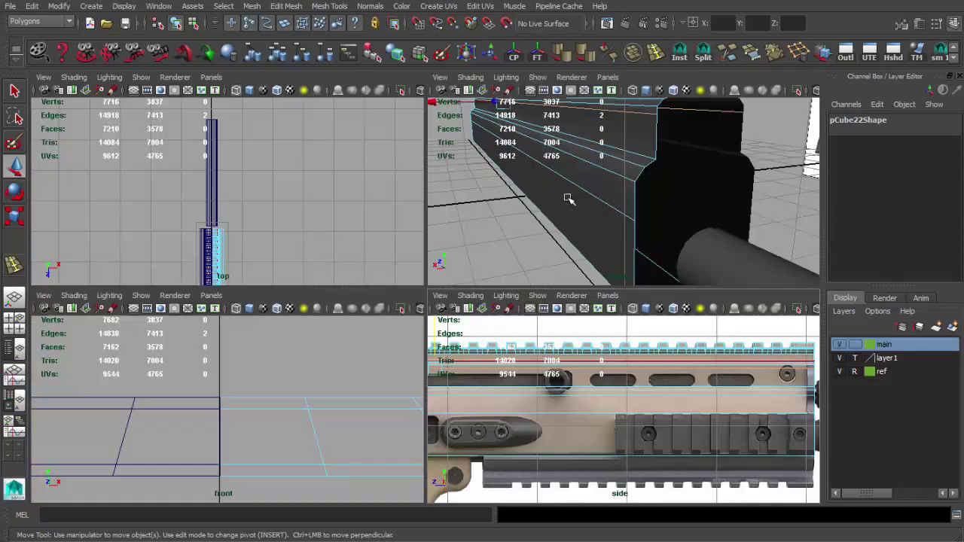
key("space")
left_click_drag(382, 223, 426, 224, "alt")
key("space")
key("space")
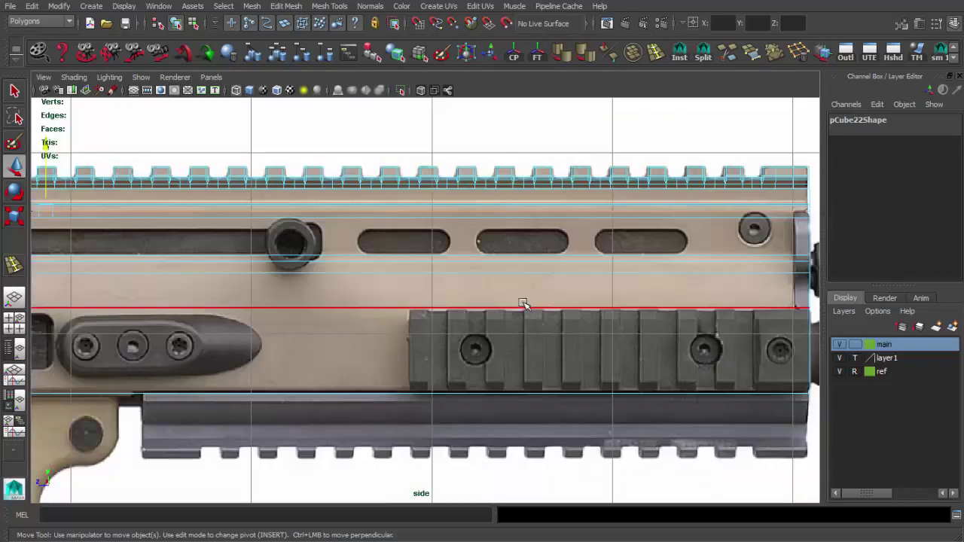
scroll(523, 303, "up", 1)
key("space")
scroll(504, 262, "up", 3)
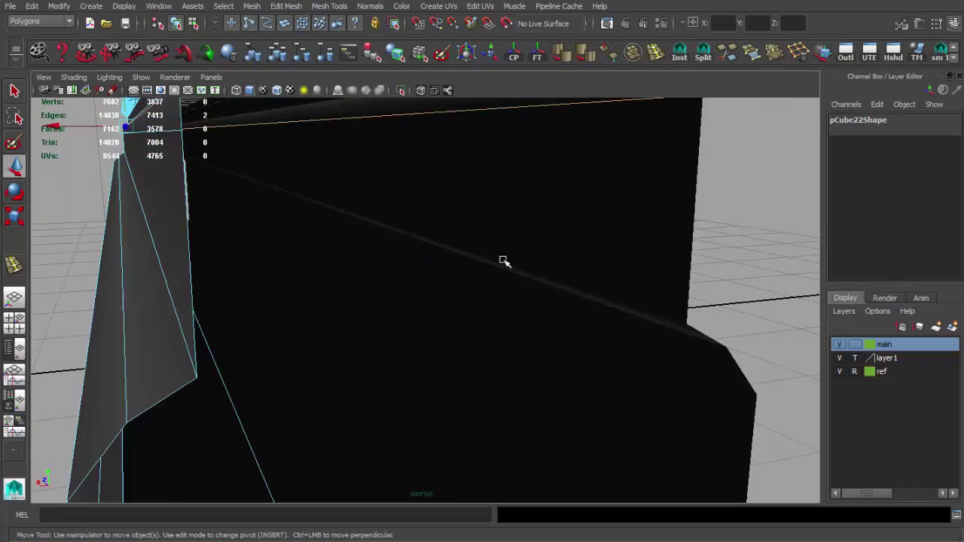
key("space")
key("space")
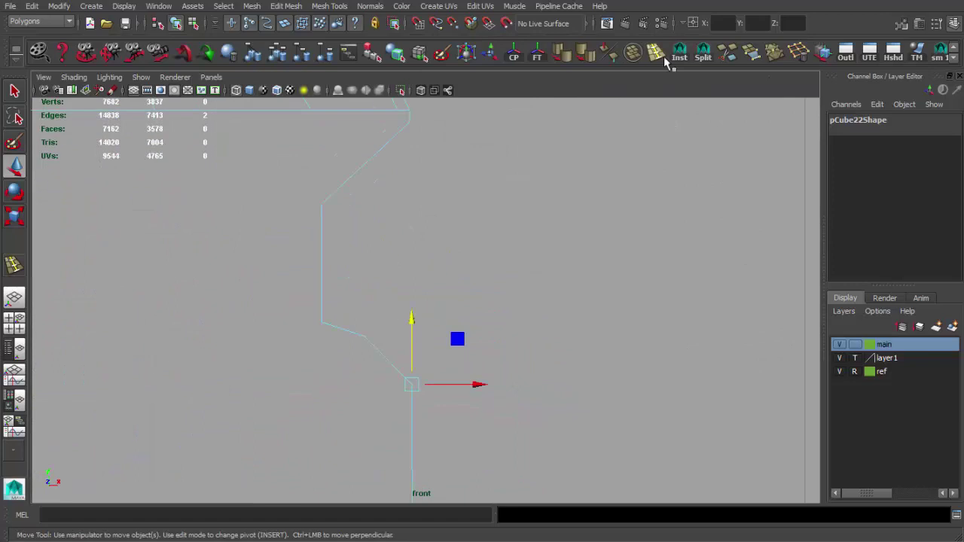
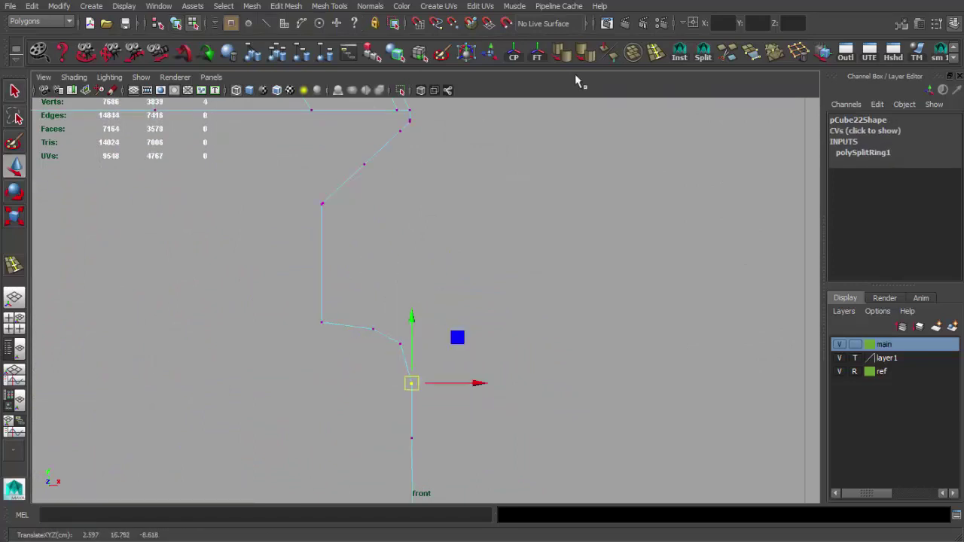
Insert edge loops across the front-view profile outline near the bend.
left_click(632, 52)
left_click(328, 320)
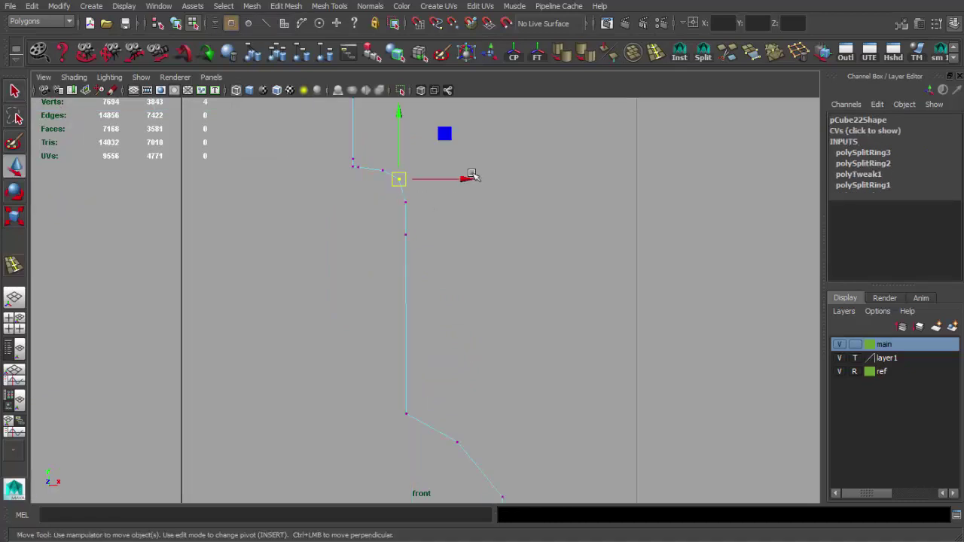
key("ctrl+z")
scroll(553, 244, "down", 5)
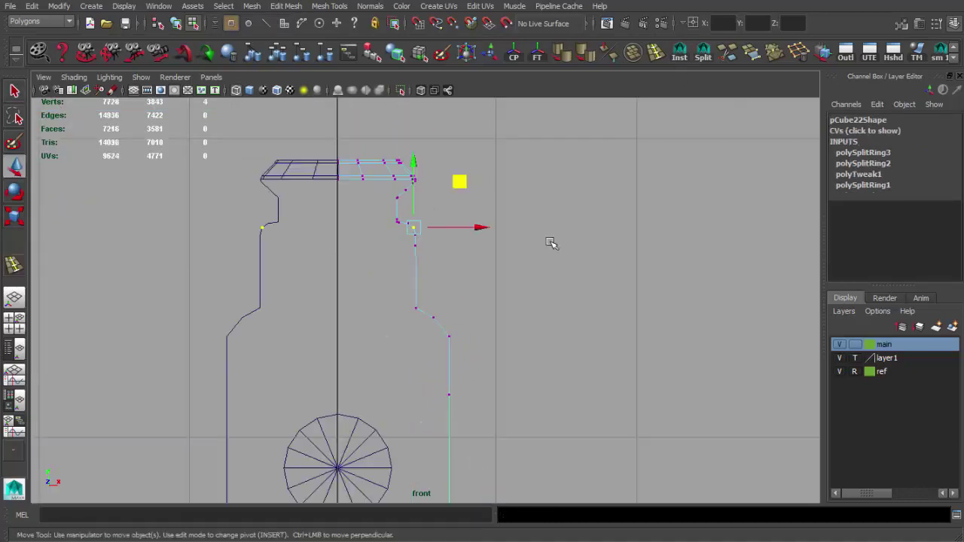
scroll(499, 260, "down", 3)
scroll(467, 284, "up", 8)
left_click(392, 353)
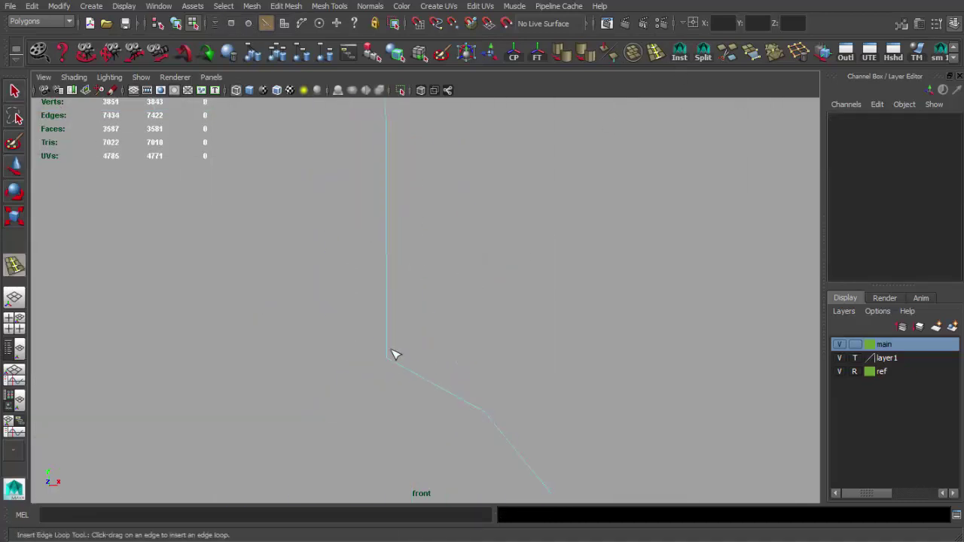
right_click(371, 337)
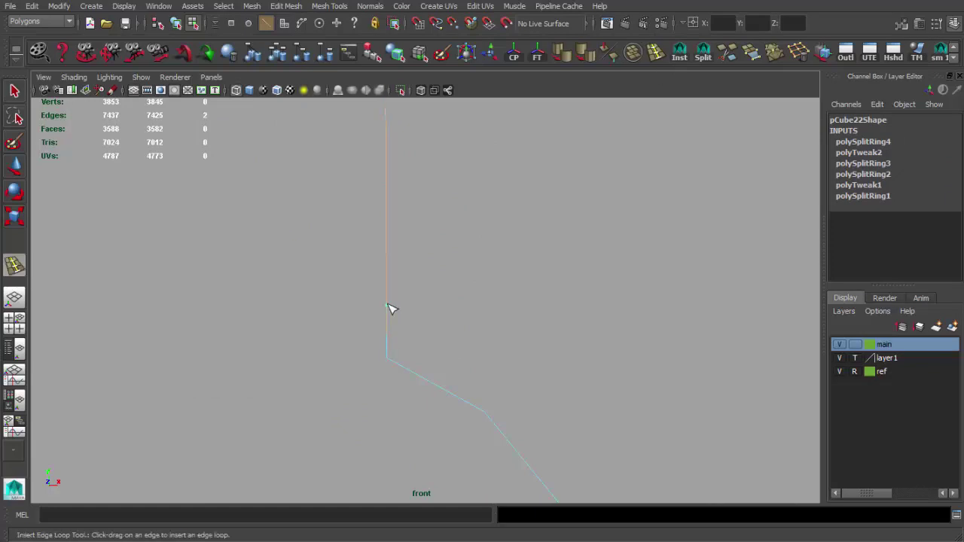
Select the new loop's vertices around the bend to reposition them.
left_click(441, 359)
left_click(393, 362)
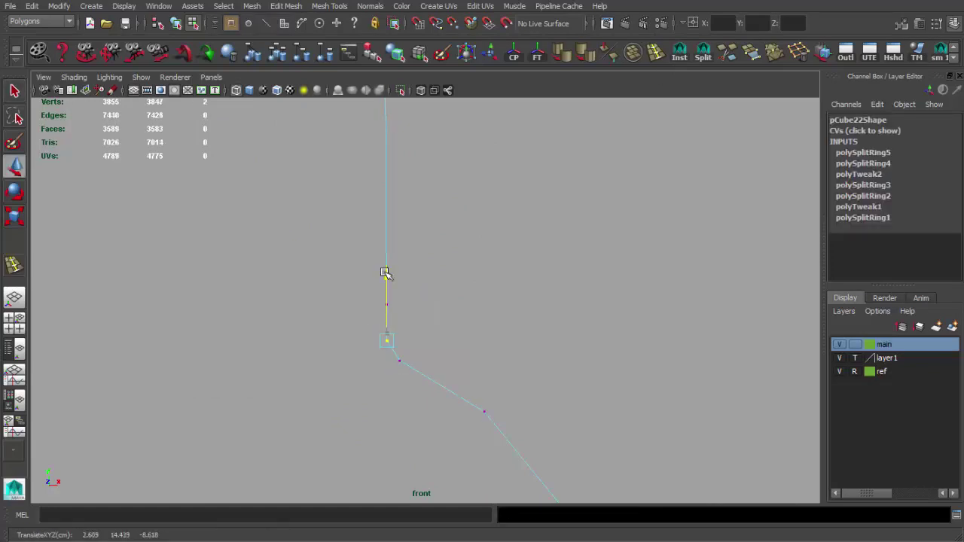
scroll(386, 267, "down", 4)
scroll(390, 225, "up", 2)
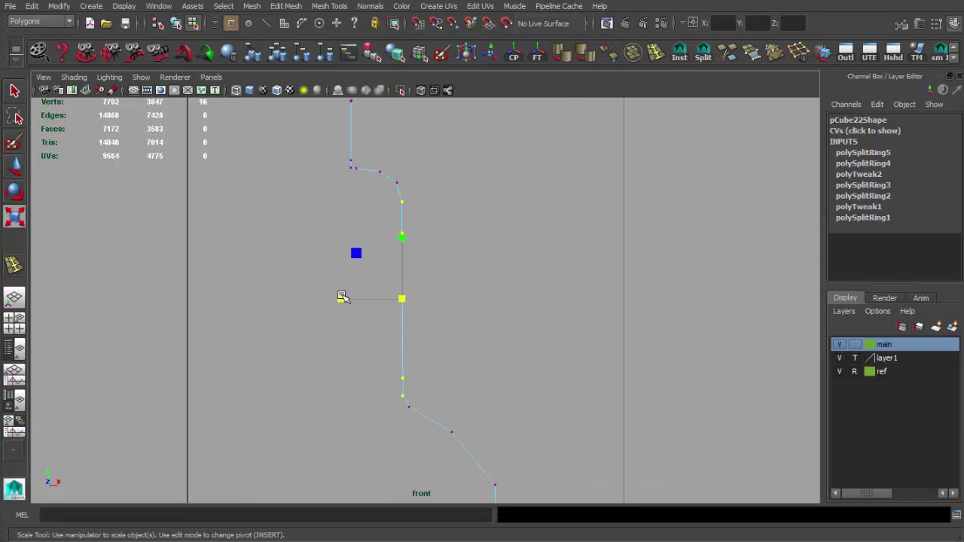
left_click(443, 283)
scroll(447, 286, "down", 2)
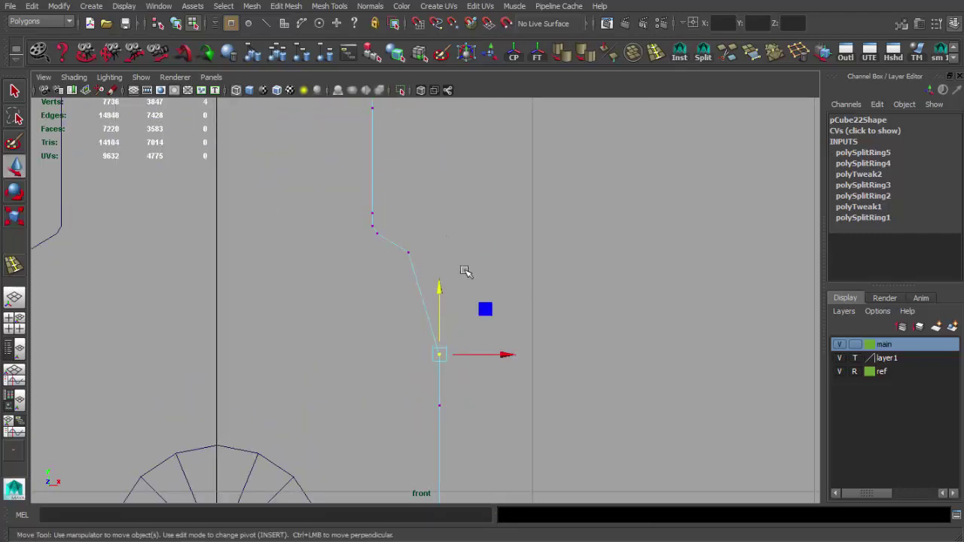
Insert another edge loop near the curve and follow the profile along.
right_click_drag(465, 271, 426, 308, "shift")
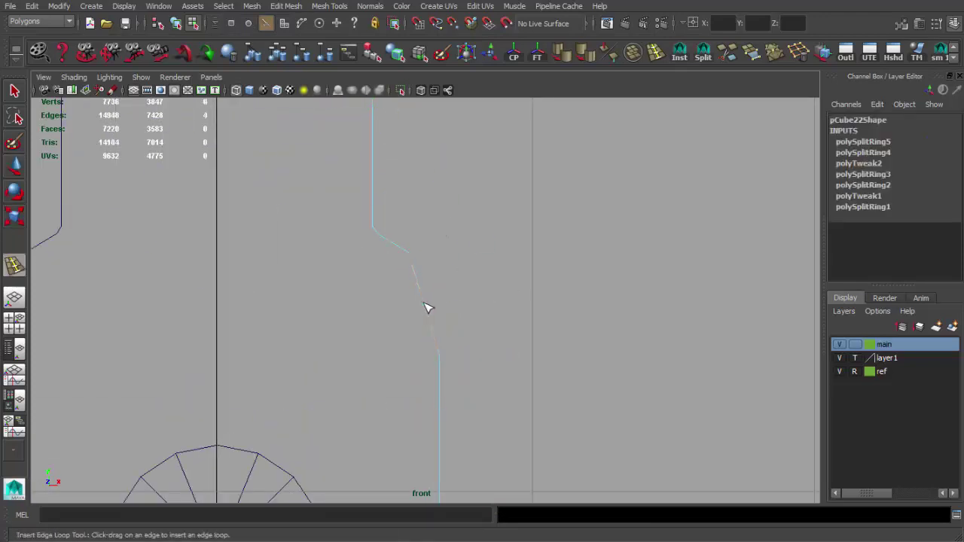
scroll(436, 259, "up", 2)
left_click(422, 261)
key("q")
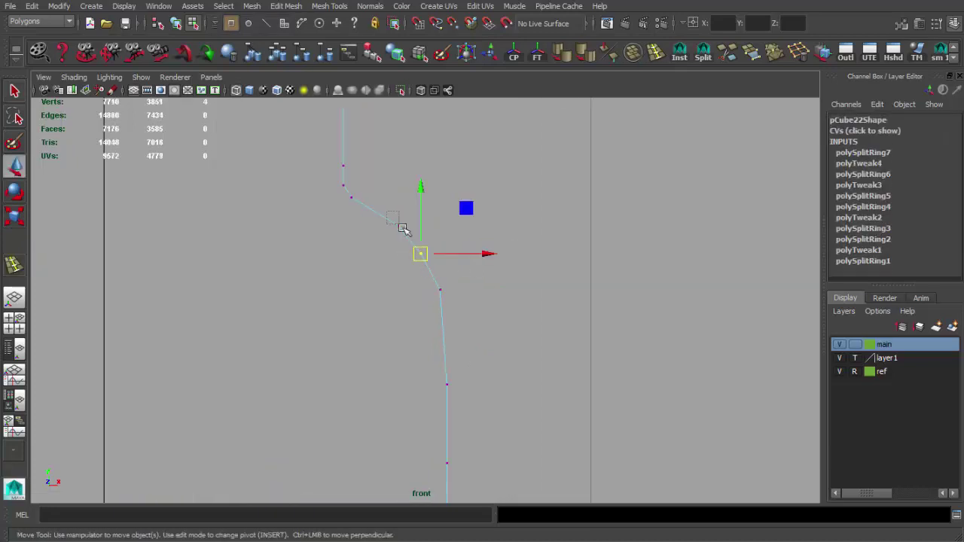
scroll(439, 304, "down", 4)
scroll(429, 301, "up", 2)
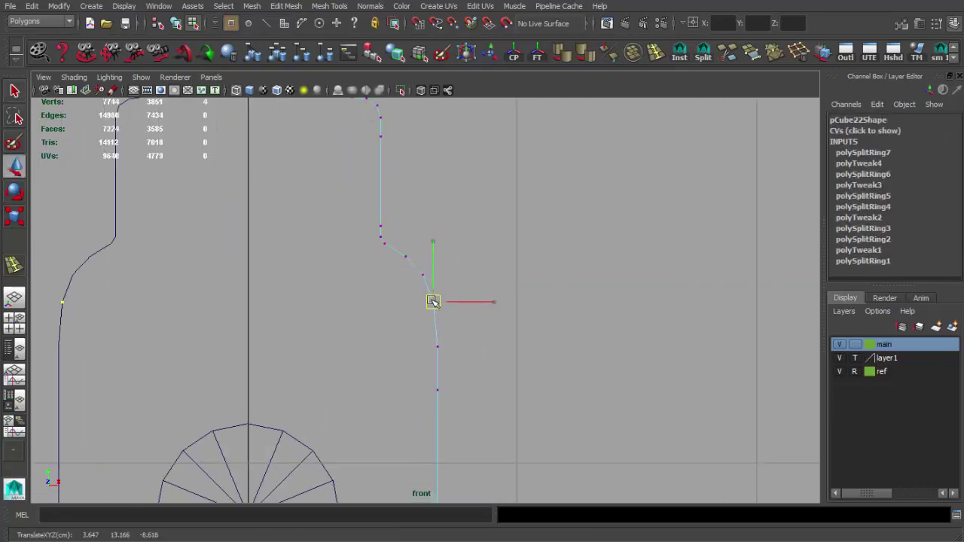
middle_click_drag(462, 327, 437, 233, "alt")
scroll(510, 187, "down", 2)
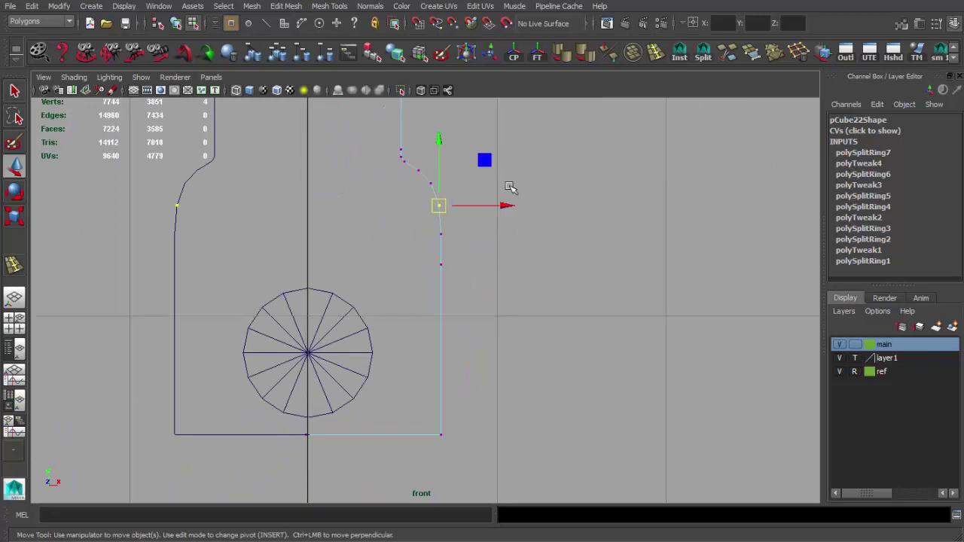
Resume inserting edge loops toward the outline's bottom-right corner.
left_click(653, 52)
scroll(448, 220, "up", 2)
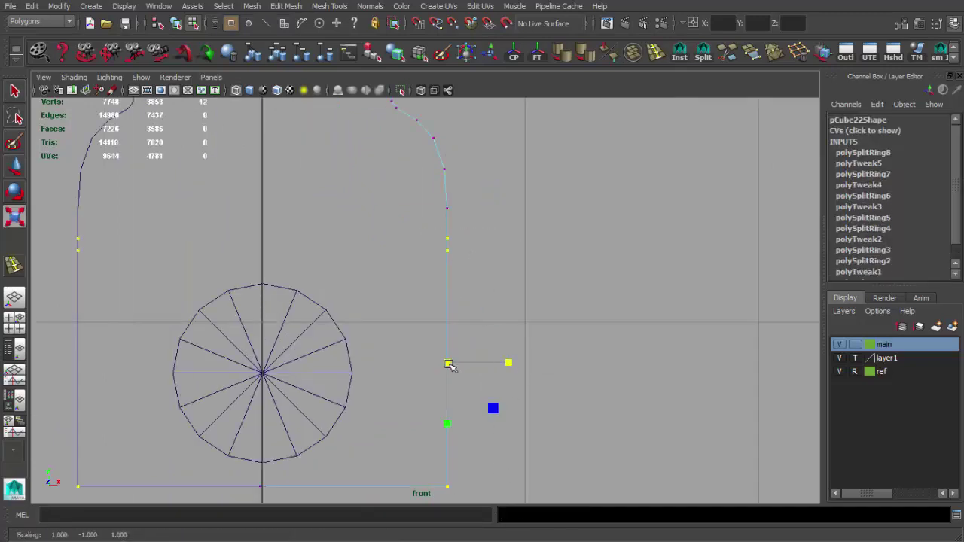
middle_click_drag(449, 364, 490, 295, "alt")
scroll(475, 388, "up", 3)
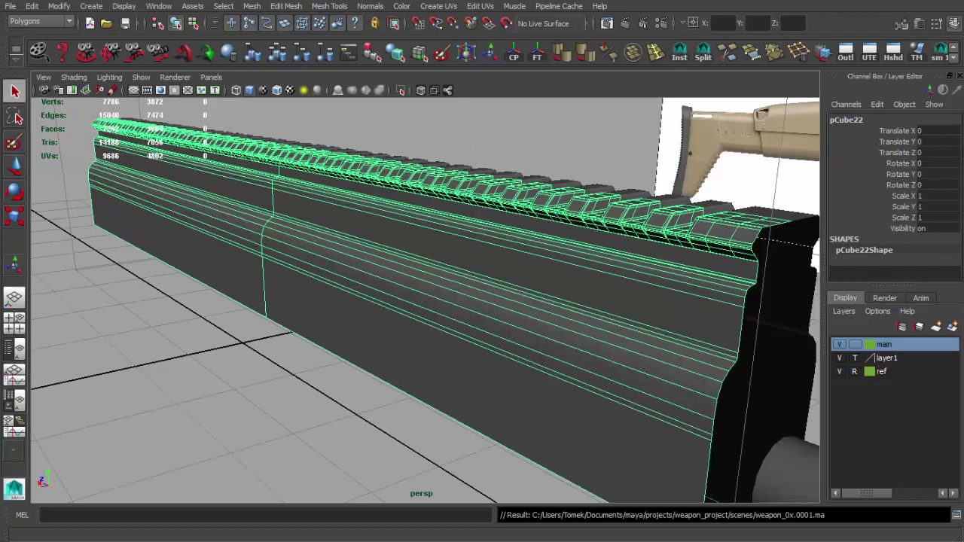
Orbit to the receiver's underside, select its bottom face and extrude it.
mouse_move(339, 248)
left_mouse_down("alt")
mouse_move(390, 287)
mouse_move(417, 269)
left_mouse_up("alt")
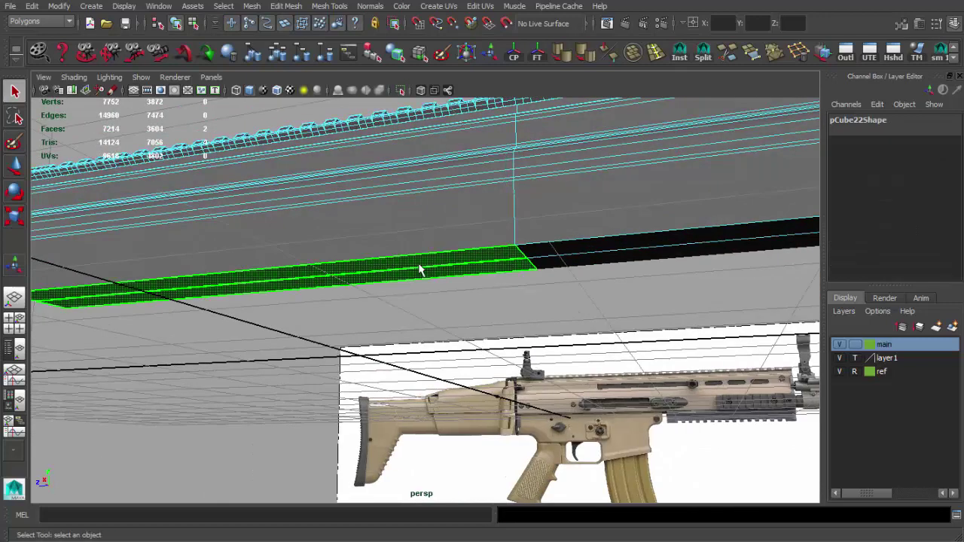
right_click_drag(418, 269, 461, 319, "alt")
left_click_drag(461, 318, 394, 329, "alt")
left_click(393, 329)
key("ctrl+e")
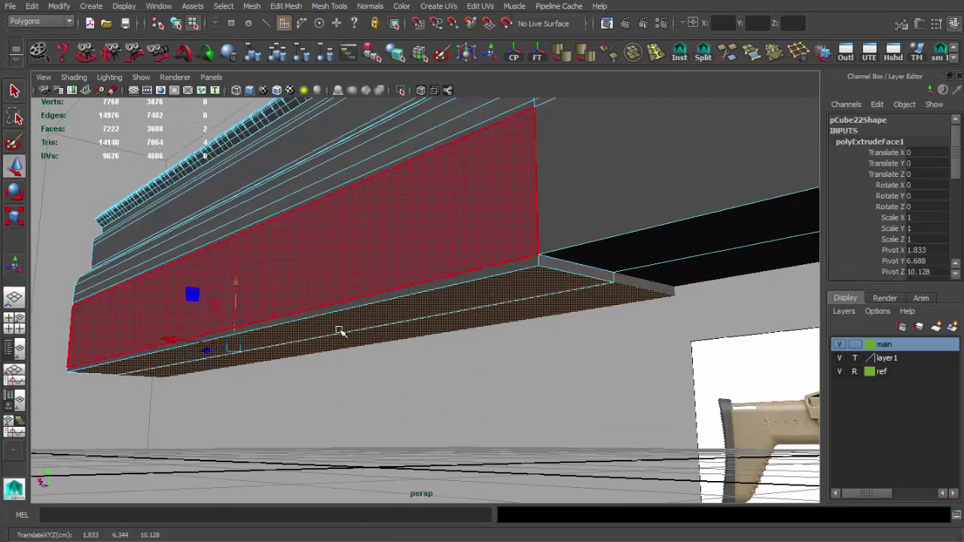
Raise the extruded bottom face slightly in the side view.
key("space")
key("space")
left_click_drag(468, 223, 468, 215)
scroll(469, 216, "down", 5)
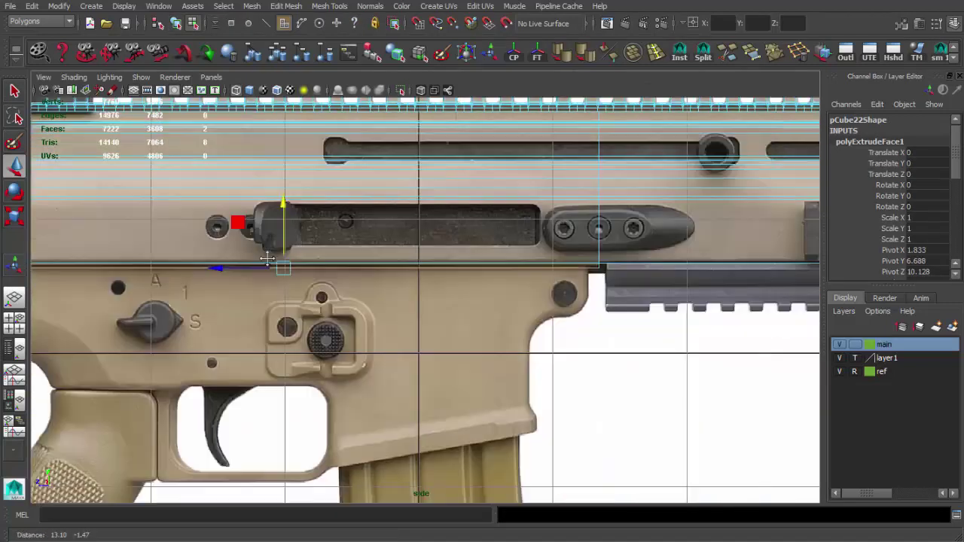
key("q")
scroll(422, 248, "down", 3)
scroll(399, 257, "up", 6)
key("w")
scroll(400, 257, "up", 3)
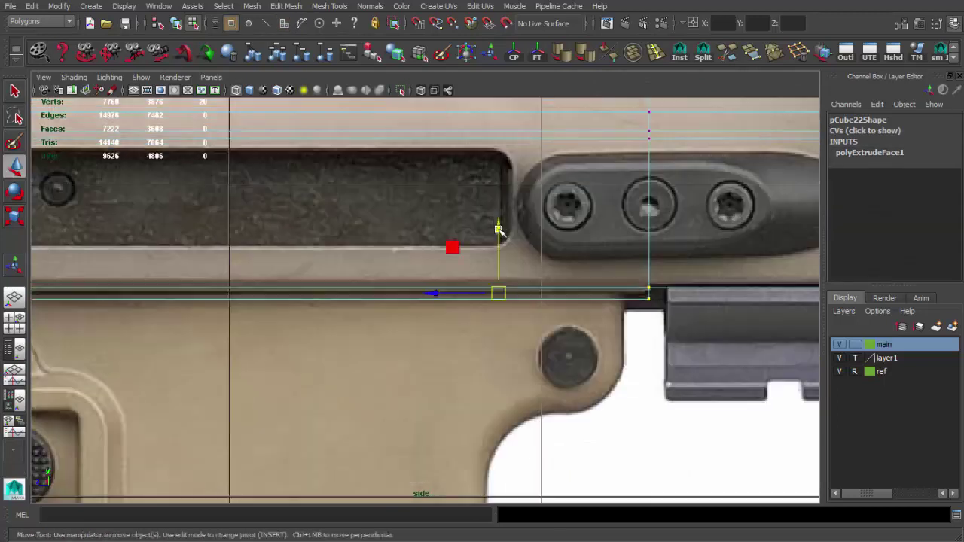
Check the strip in front and perspective views, then return to object mode.
key("space")
key("space")
scroll(334, 409, "up", 4)
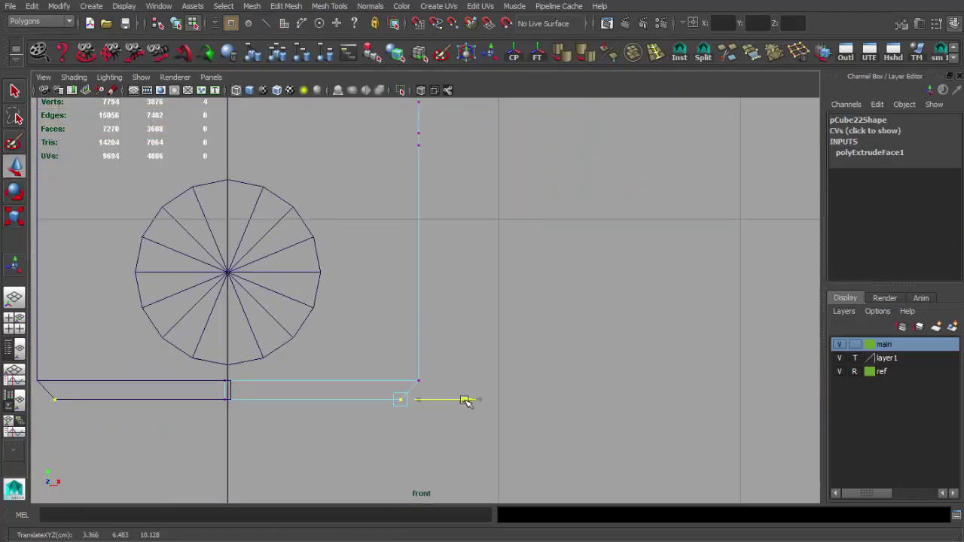
scroll(285, 397, "down", 3)
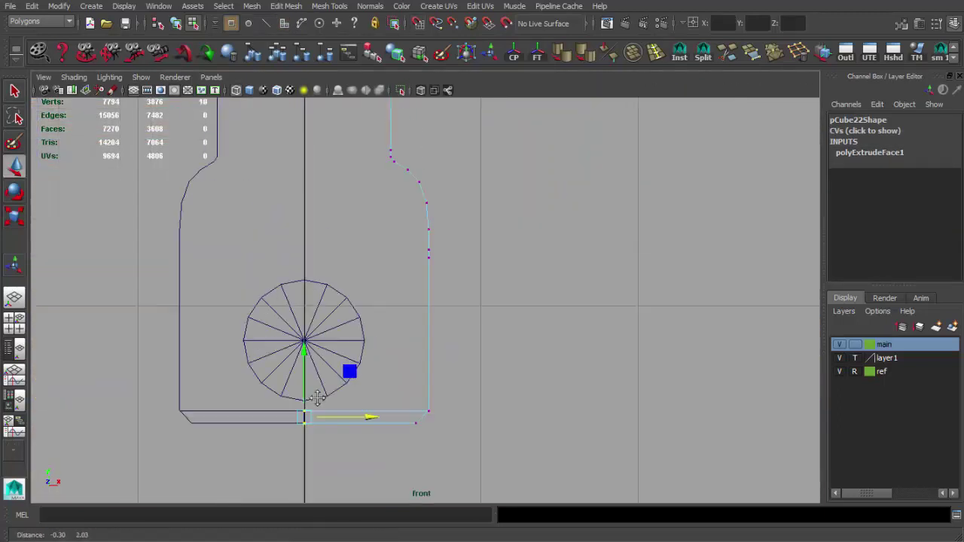
scroll(314, 344, "down", 2)
key("space")
key("space")
key("q")
right_click_drag(469, 243, 495, 218)
mouse_move(496, 218)
left_mouse_down("alt")
mouse_move(562, 279)
mouse_move(502, 248)
mouse_move(503, 320)
mouse_move(494, 319)
left_mouse_up("alt")
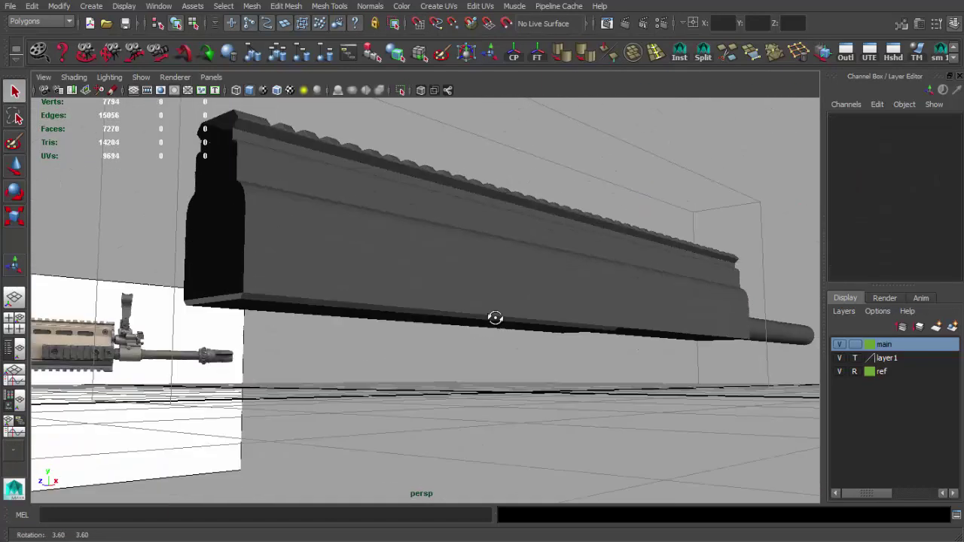
Select the rail mesh, view it from above and the side, then bring up the reference photo.
scroll(452, 286, "up", 5)
left_click(400, 258)
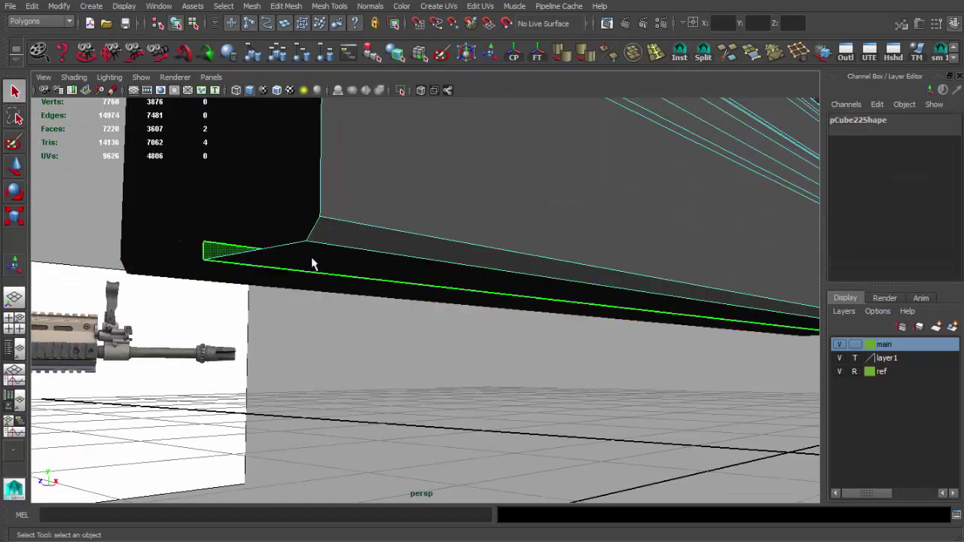
scroll(311, 259, "down", 5)
left_click_drag(553, 264, 387, 339, "alt")
left_click(387, 339)
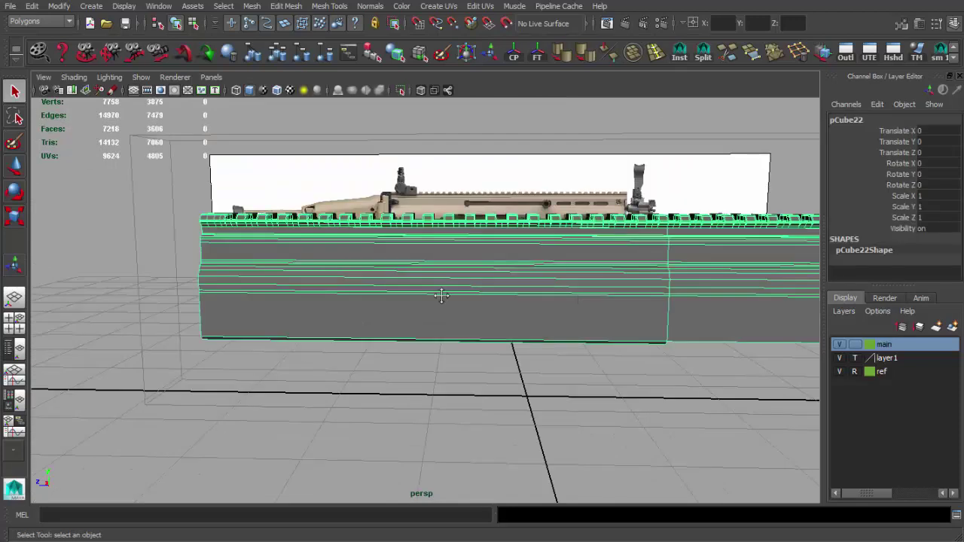
scroll(299, 287, "up", 3)
scroll(376, 299, "up", 3)
scroll(517, 303, "up", 5)
scroll(516, 303, "down", 5)
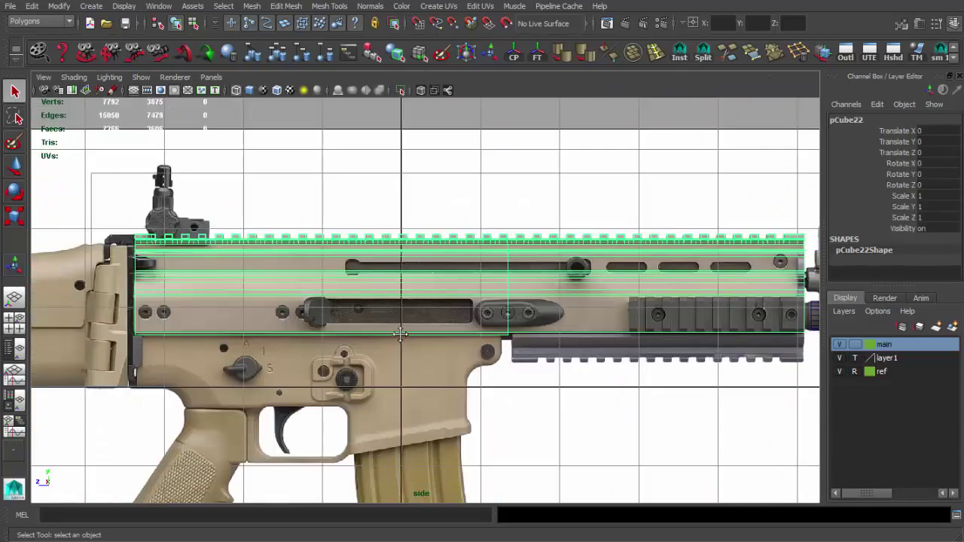
scroll(286, 323, "up", 2)
scroll(395, 319, "up", 3)
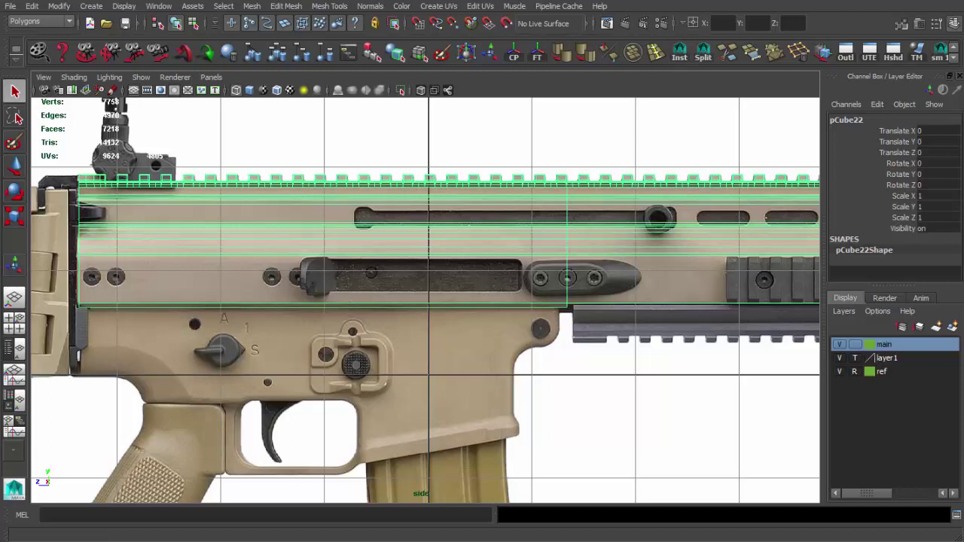
key("alt+Tab")
scroll(333, 280, "down", 2)
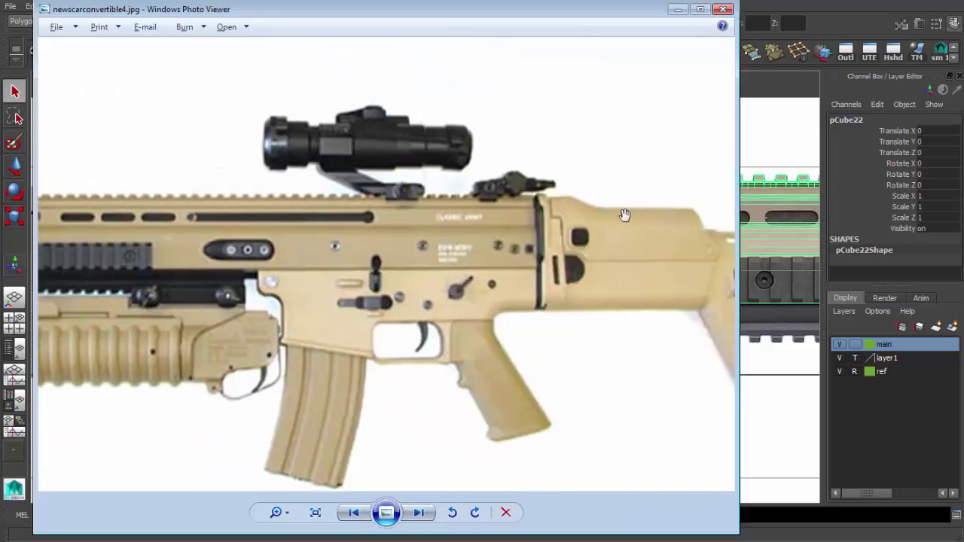
Narrow the Photo Viewer window and pan newscarconvertible4.jpg to show the receiver.
left_click_drag(741, 122, 328, 122)
left_click_drag(248, 263, 175, 262)
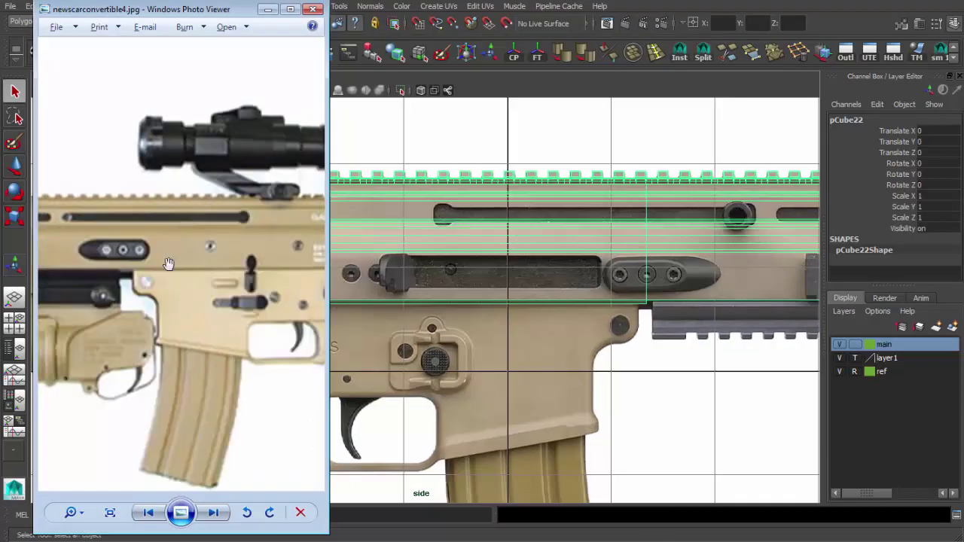
scroll(175, 263, "down", 1)
scroll(175, 263, "down", 2)
scroll(195, 264, "up", 2)
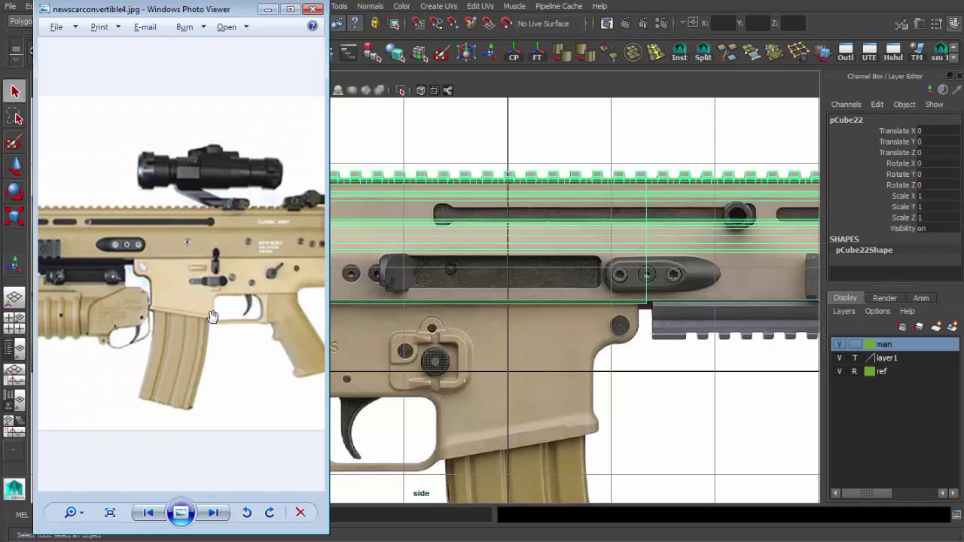
left_click_drag(213, 316, 245, 316)
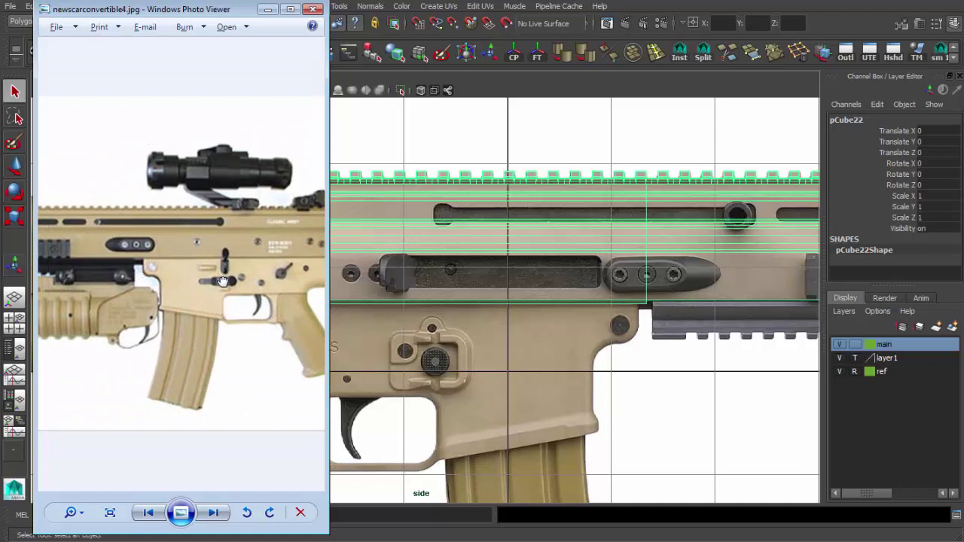
Insert edge loops at both ends of the lower side slot and beside it.
left_click(467, 218)
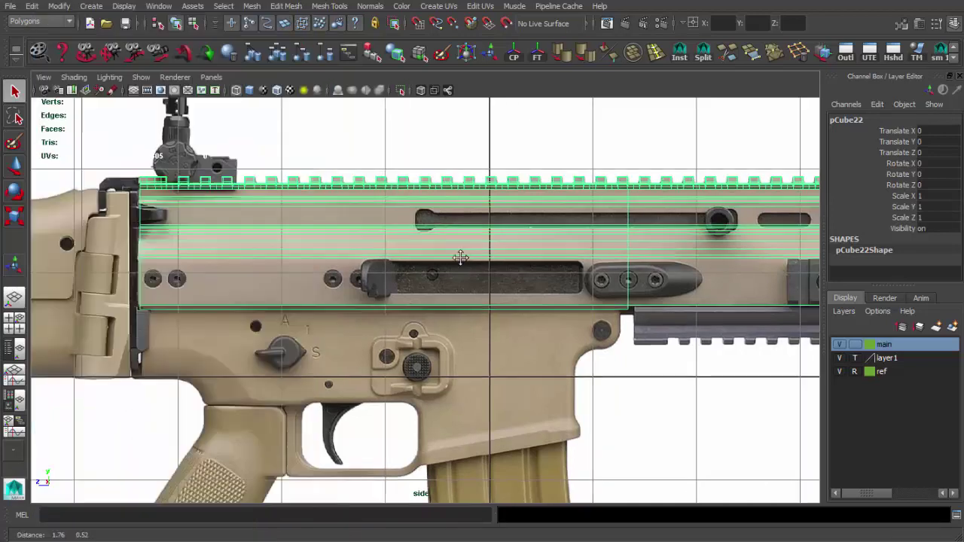
scroll(467, 218, "up", 5)
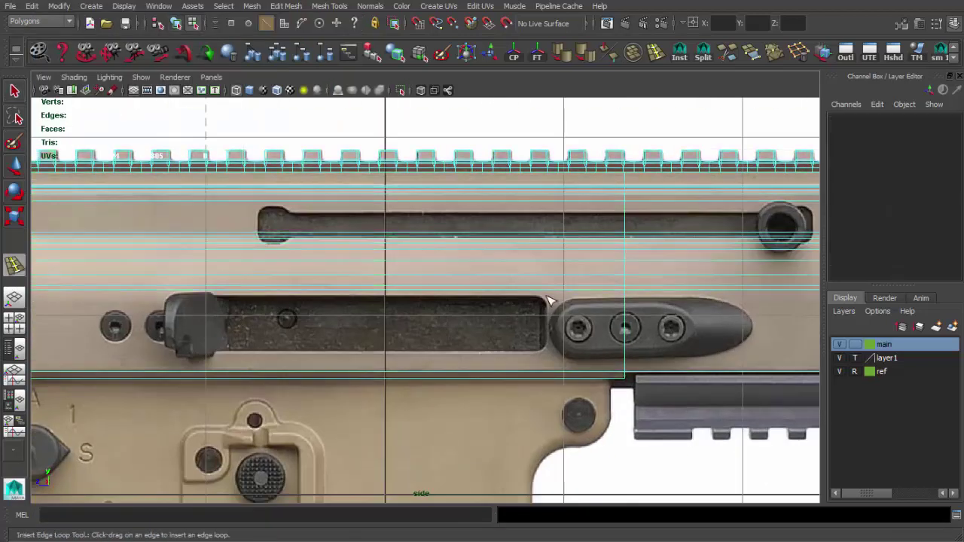
left_click(554, 300)
scroll(387, 286, "up", 3)
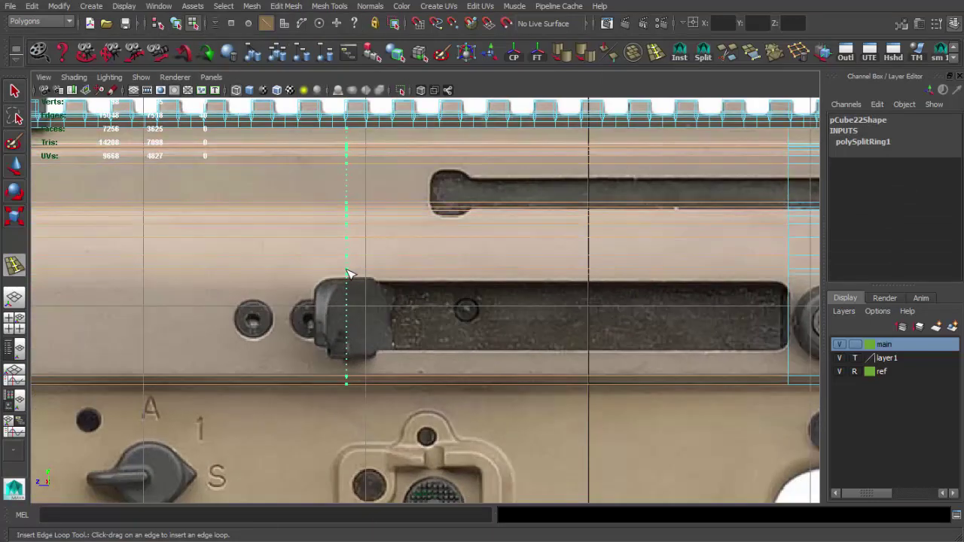
left_click(348, 272)
scroll(348, 273, "down", 5)
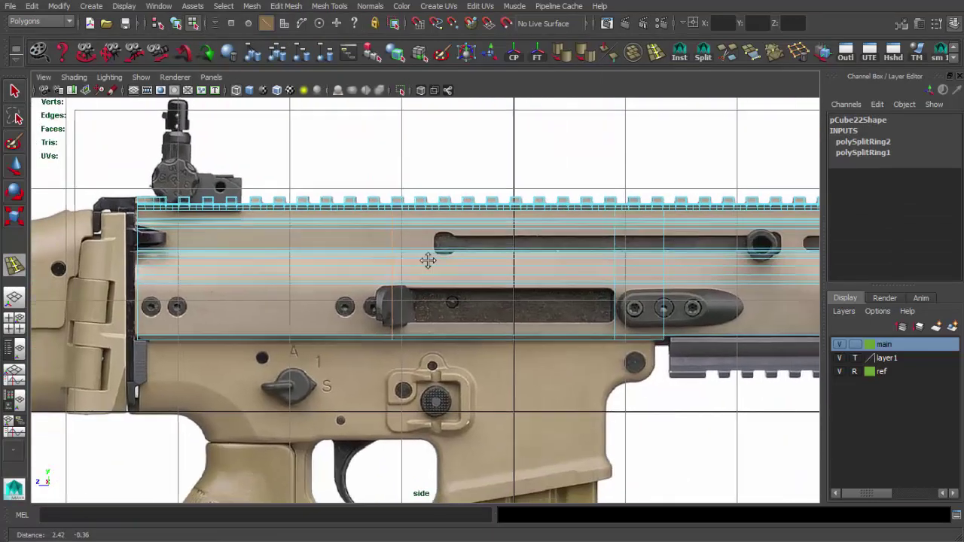
scroll(338, 228, "up", 3)
left_click(329, 226)
middle_click_drag(331, 226, 140, 245, "alt")
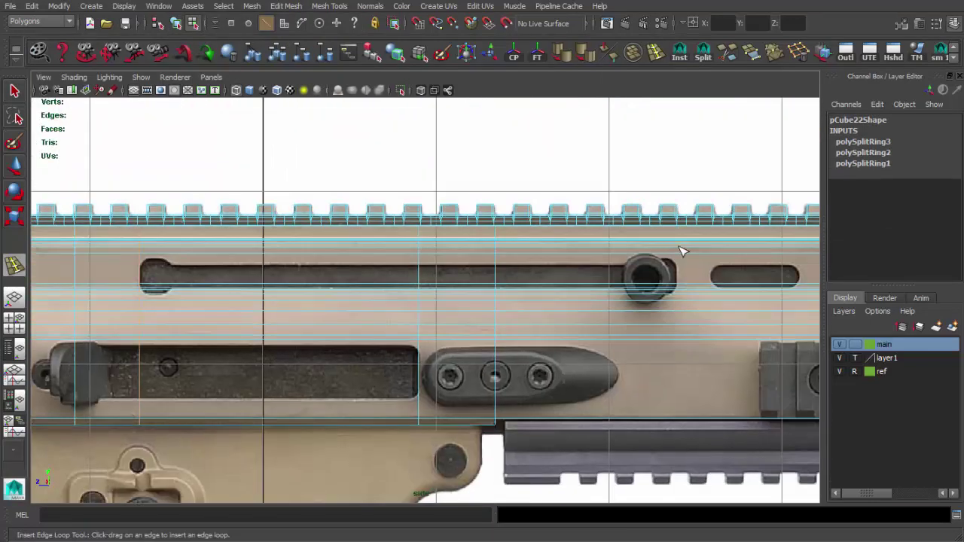
middle_click_drag(694, 270, 641, 276, "alt")
scroll(577, 294, "up", 3)
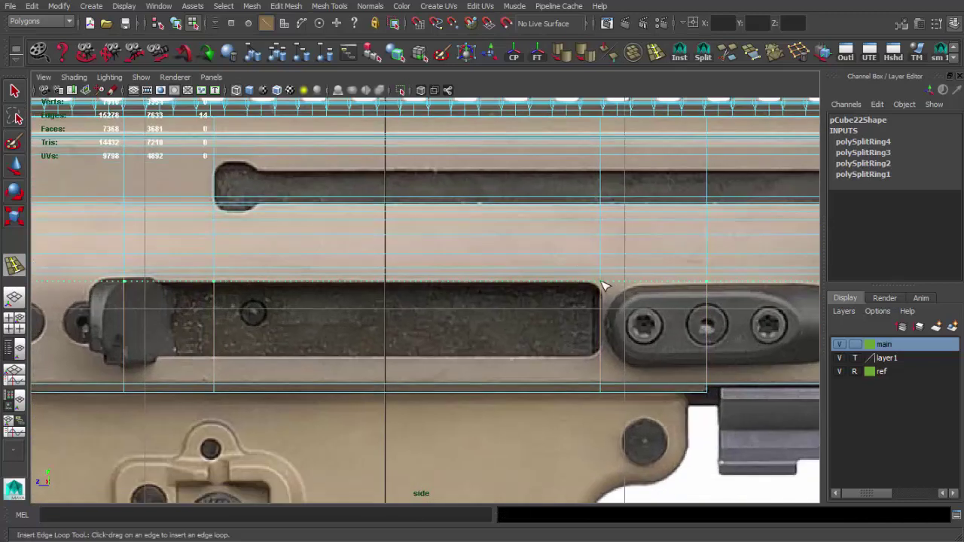
Select all faces inside the lower slot and extrude them.
key("q")
left_click(430, 362)
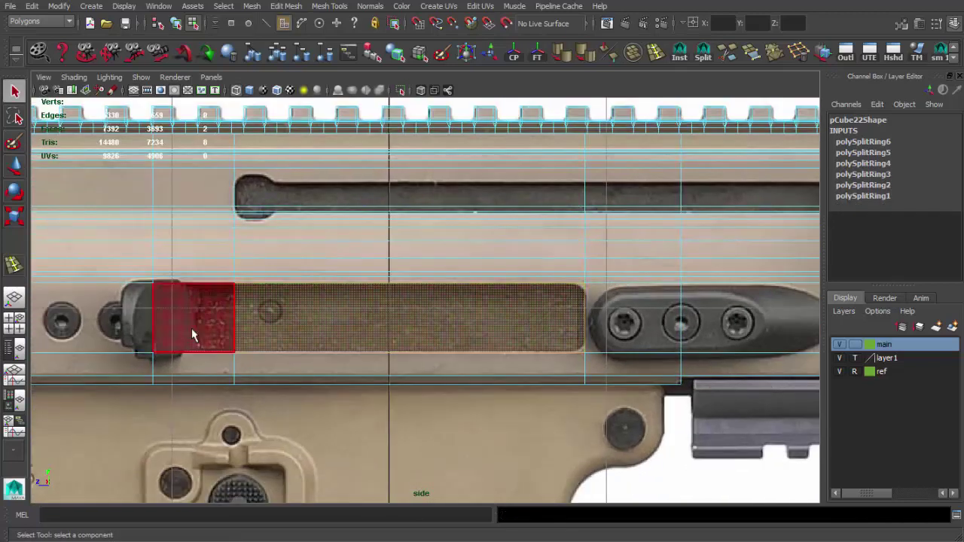
left_click(193, 334, "shift")
key("space")
key("space")
key("w")
scroll(515, 284, "down", 3)
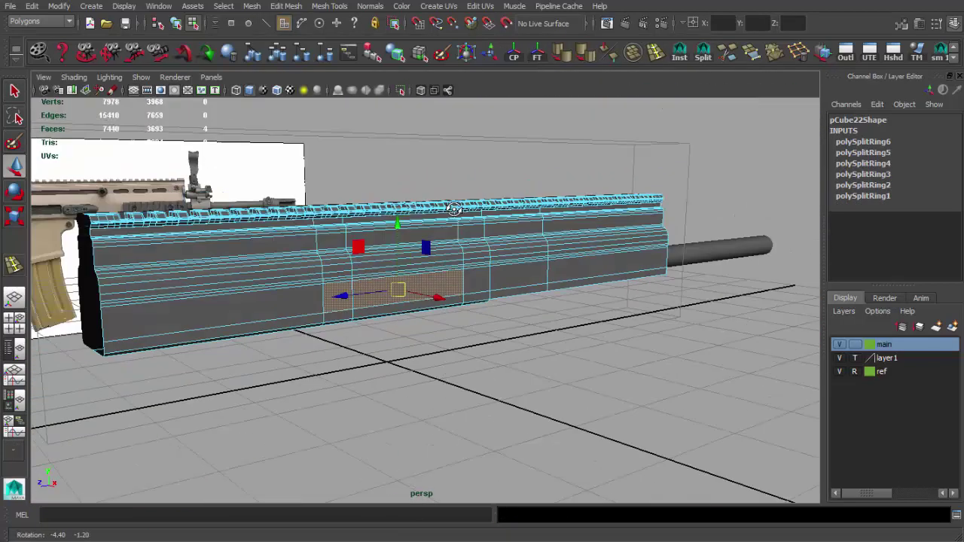
mouse_move(515, 284)
left_mouse_down("alt")
mouse_move(528, 283)
mouse_move(492, 300)
mouse_move(467, 297)
left_mouse_up("alt")
scroll(527, 284, "up", 3)
key("ctrl+e")
Extract the slot faces into a separate piece with Mesh > Extract.
left_click(251, 6)
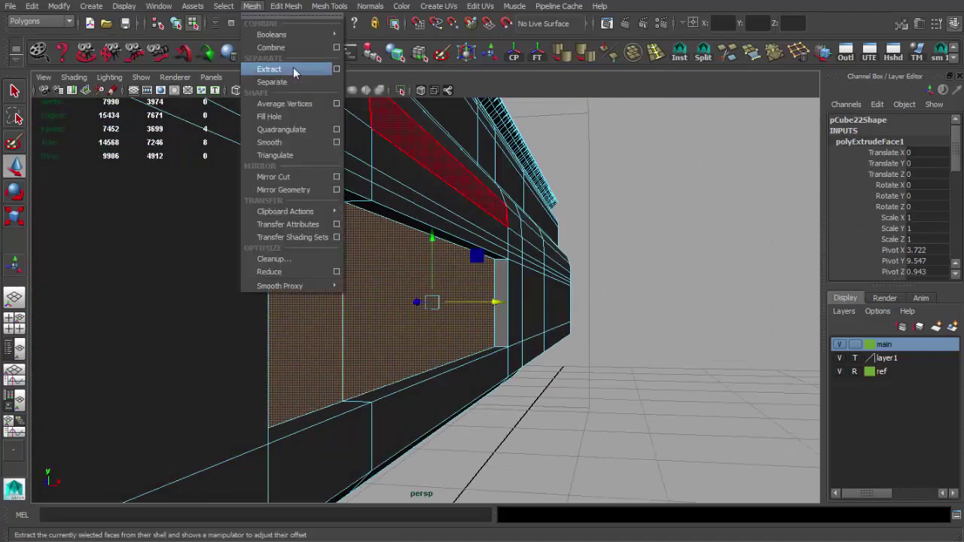
left_click(293, 67)
left_click_drag(395, 285, 394, 275, "alt")
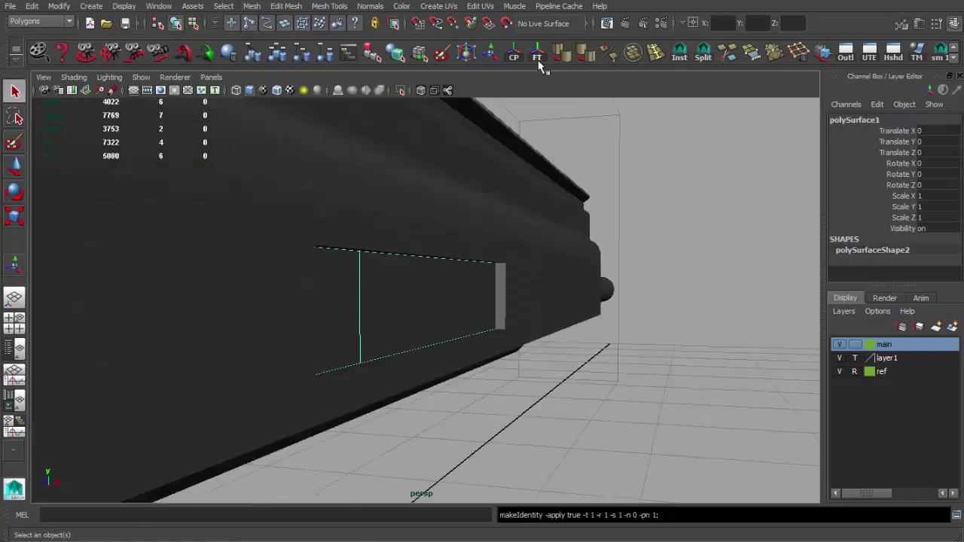
mouse_move(489, 257)
left_mouse_down("alt")
mouse_move(380, 255)
mouse_move(561, 243)
mouse_move(512, 278)
mouse_move(500, 236)
mouse_move(478, 213)
mouse_move(516, 217)
mouse_move(491, 286)
mouse_move(645, 72)
left_mouse_up("alt")
left_click(516, 236)
key("F8")
Create a mirrored instance of the receiver and inspect the wall opening.
left_click(680, 51)
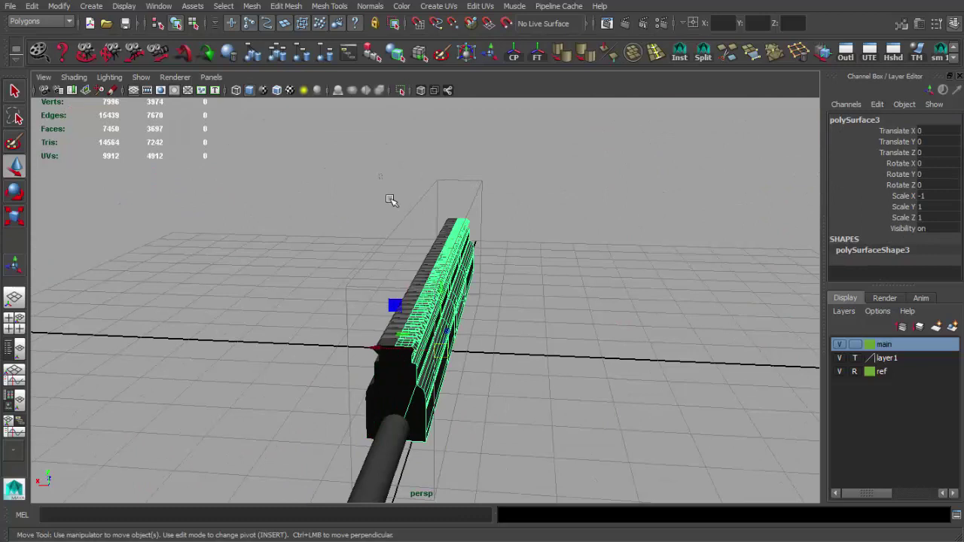
mouse_move(389, 200)
left_mouse_down("alt")
mouse_move(559, 280)
mouse_move(542, 273)
mouse_move(582, 248)
left_mouse_up("alt")
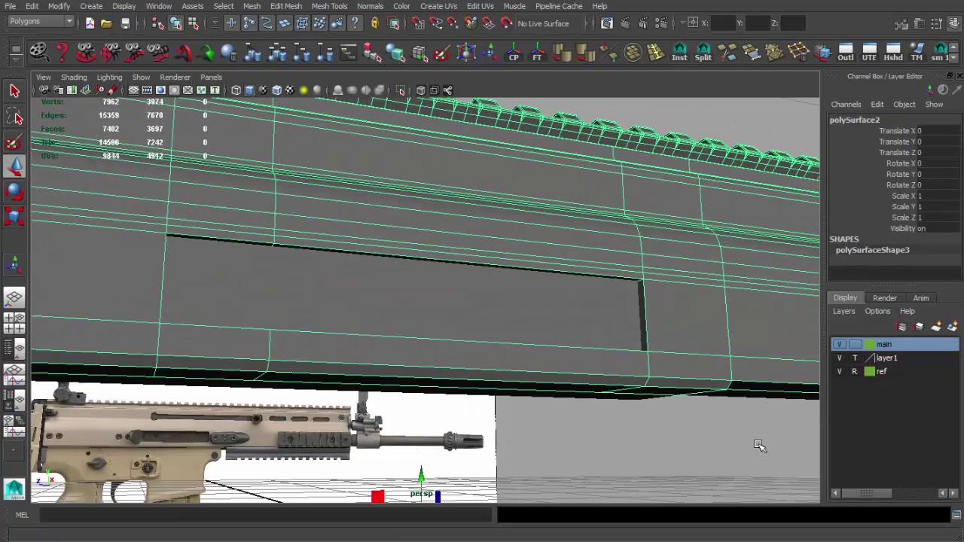
mouse_move(758, 445)
left_mouse_down("alt")
mouse_move(457, 323)
mouse_move(574, 312)
left_mouse_up("alt")
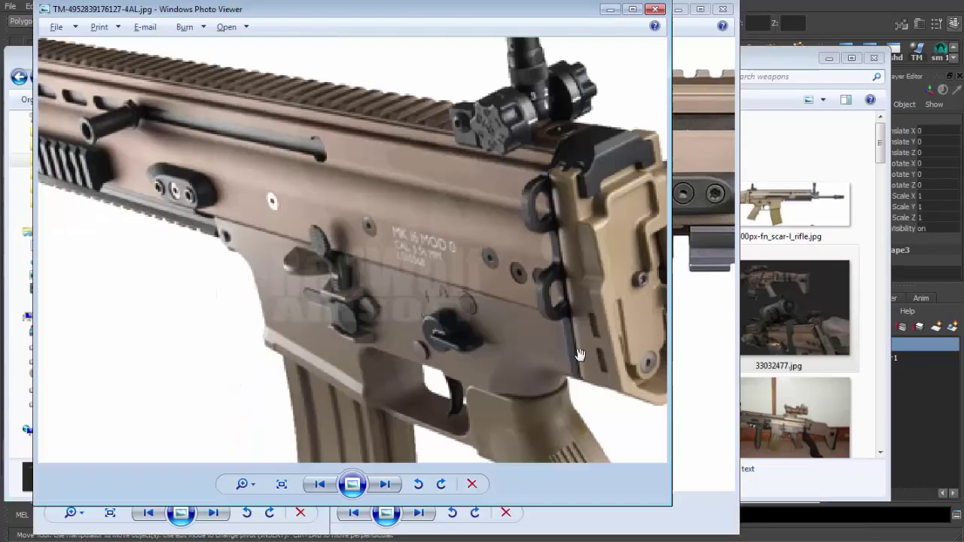
Insert a horizontal loop through the slot end and a vertical loop at its left end.
scroll(608, 359, "up", 3)
scroll(510, 344, "up", 3)
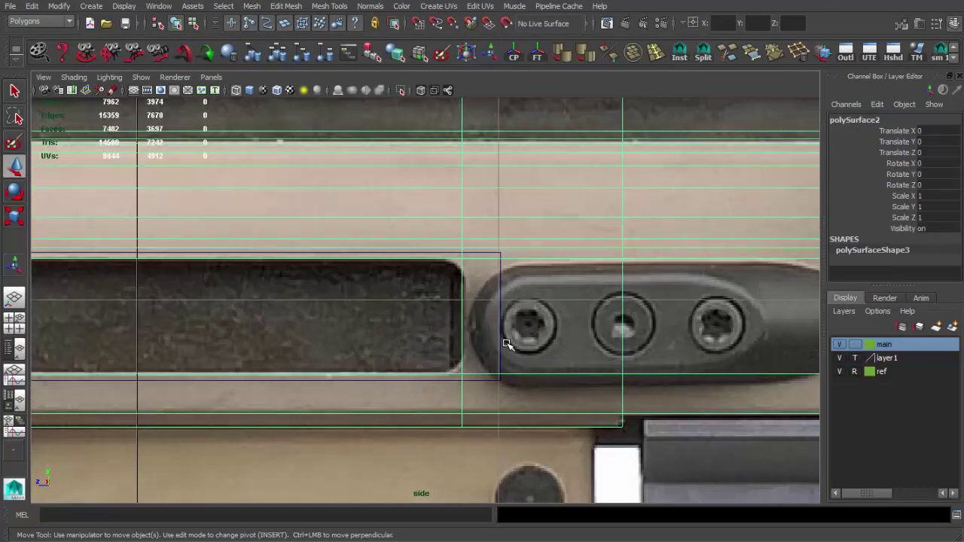
middle_click_drag(509, 344, 463, 308, "alt")
left_click(420, 294)
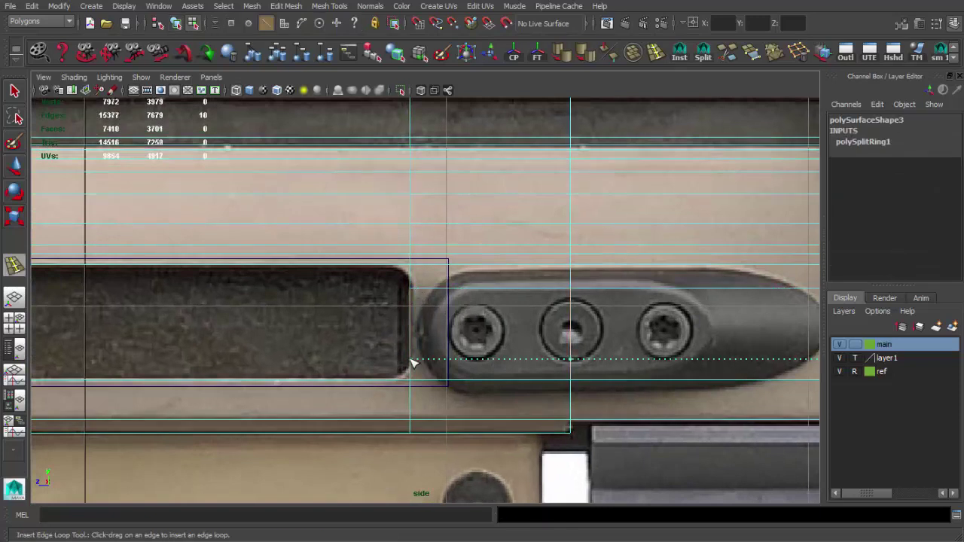
scroll(369, 296, "down", 3)
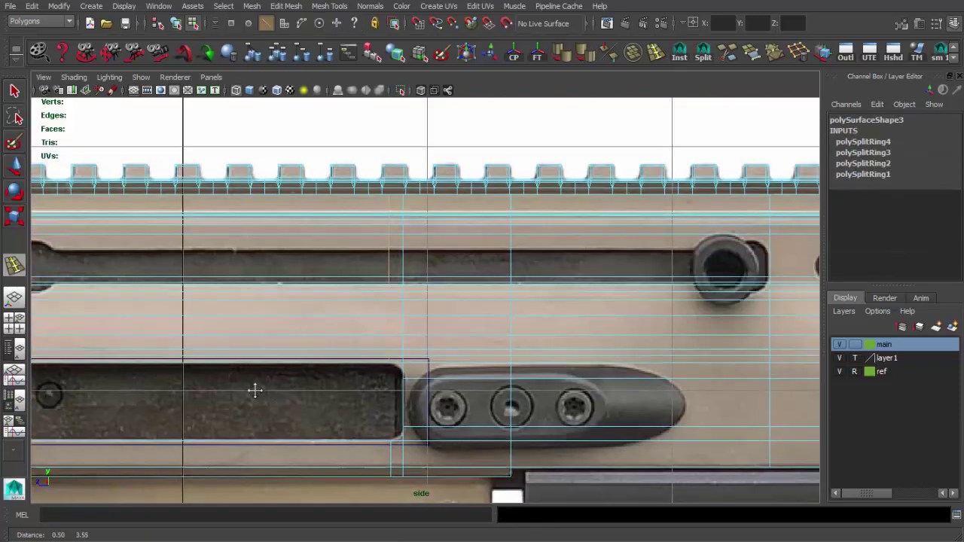
scroll(415, 323, "up", 3)
scroll(358, 381, "up", 2)
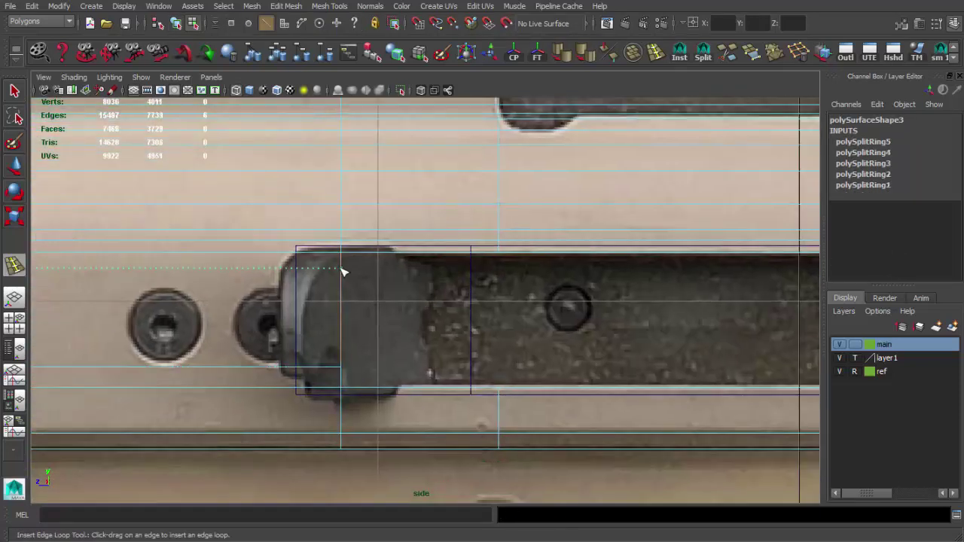
left_click(367, 390)
key("q")
scroll(378, 239, "up", 1)
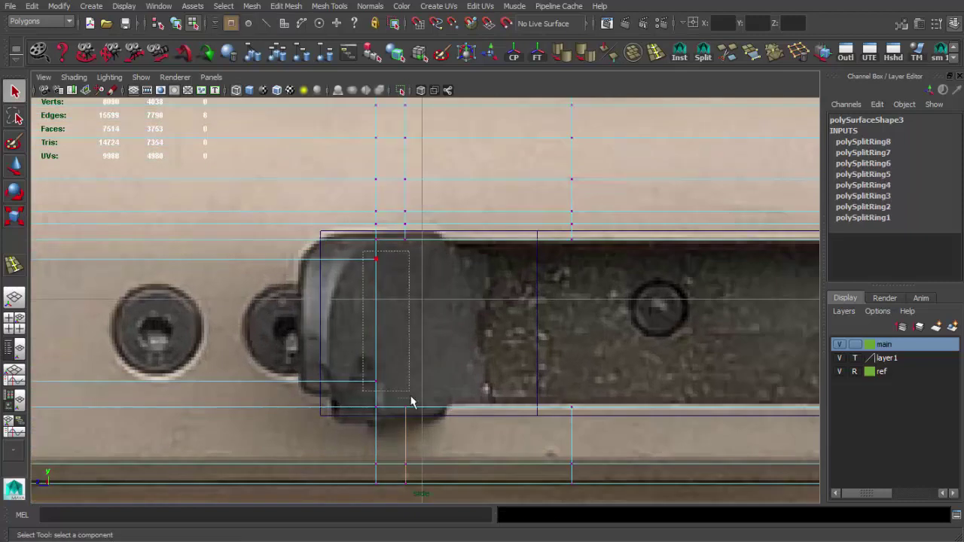
Select the slot's corner vertices at its end to angle them.
key("F10")
double_click(307, 263)
scroll(213, 279, "down", 3)
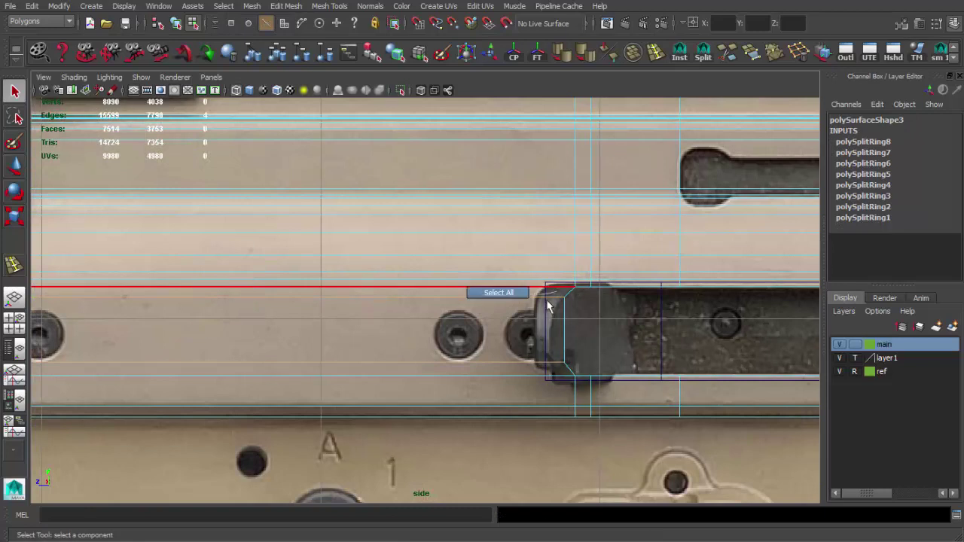
key("F9")
key("f")
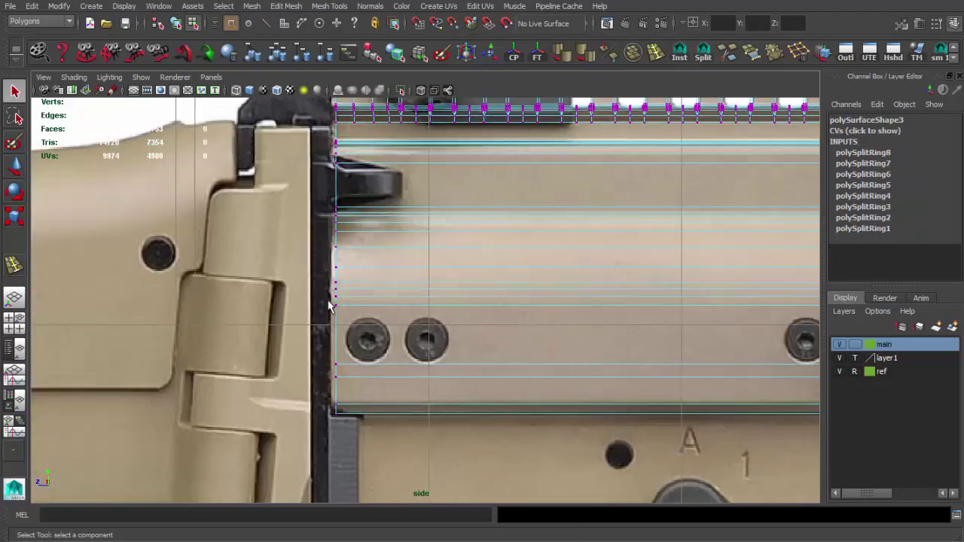
key("w")
middle_click_drag(552, 365, 233, 288, "alt")
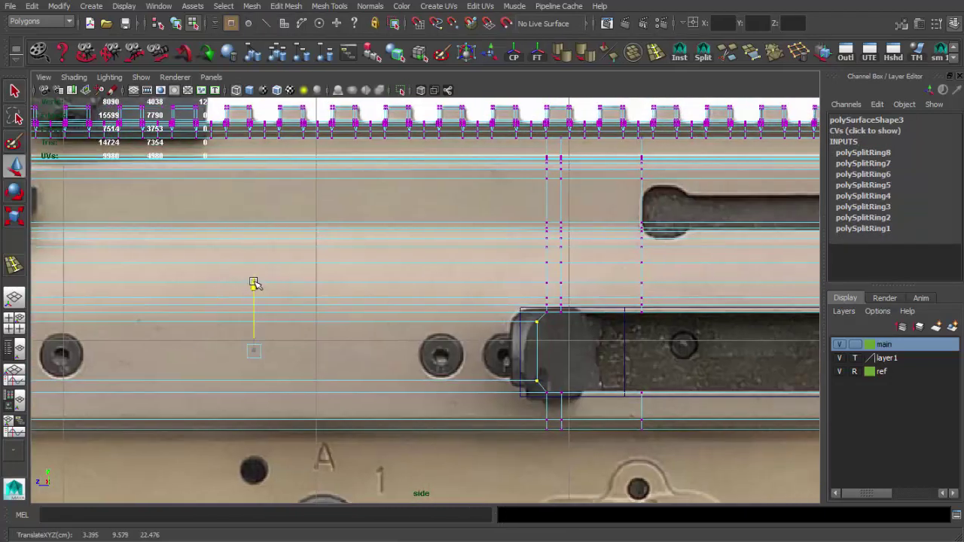
scroll(254, 283, "up", 3)
left_click_drag(465, 306, 564, 403)
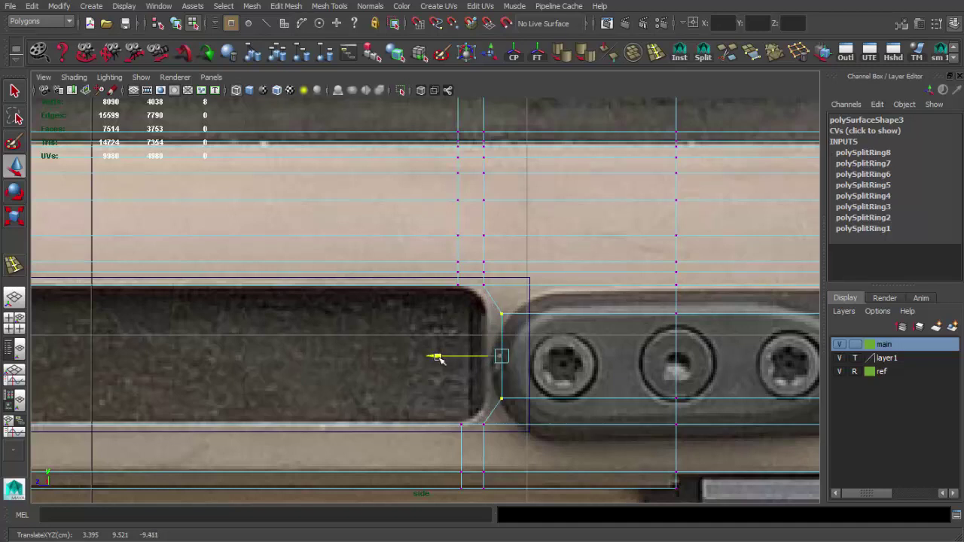
Add three supporting edge loops near the slot's right end.
left_click(497, 326)
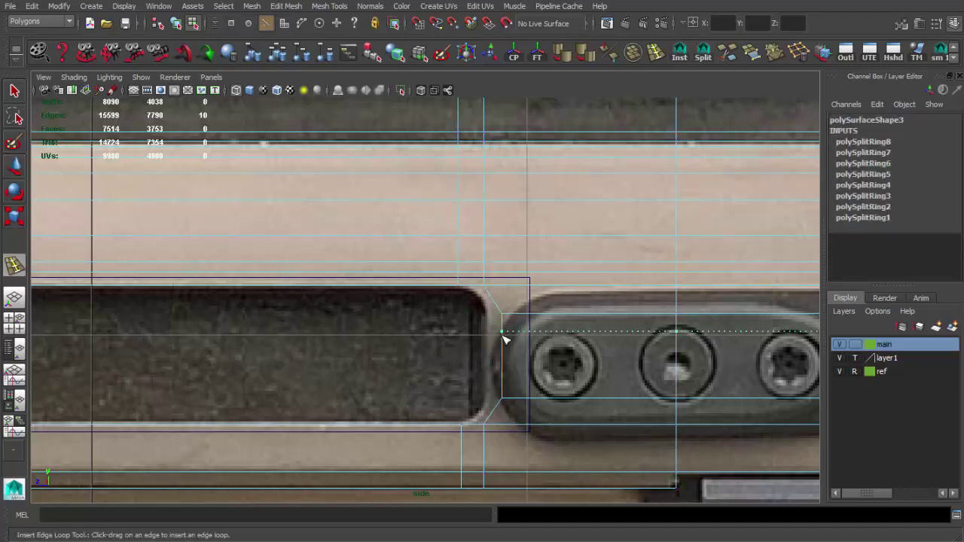
left_click(506, 335)
scroll(358, 325, "down", 3)
scroll(358, 325, "up", 3)
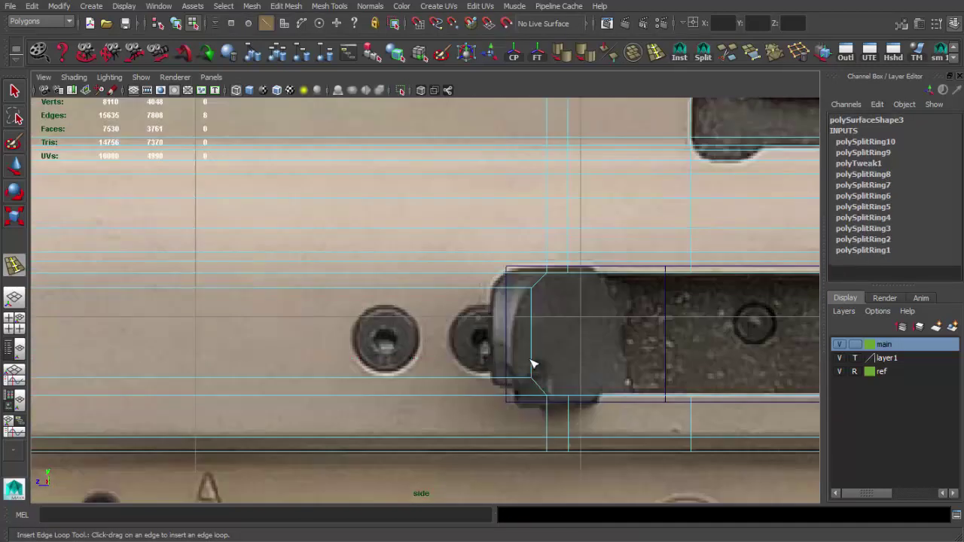
left_click(536, 306)
middle_click_drag(536, 306, 379, 333, "alt")
key("space")
Preview the smoothed mesh around the slot corner, then turn smoothing off.
left_click(547, 261)
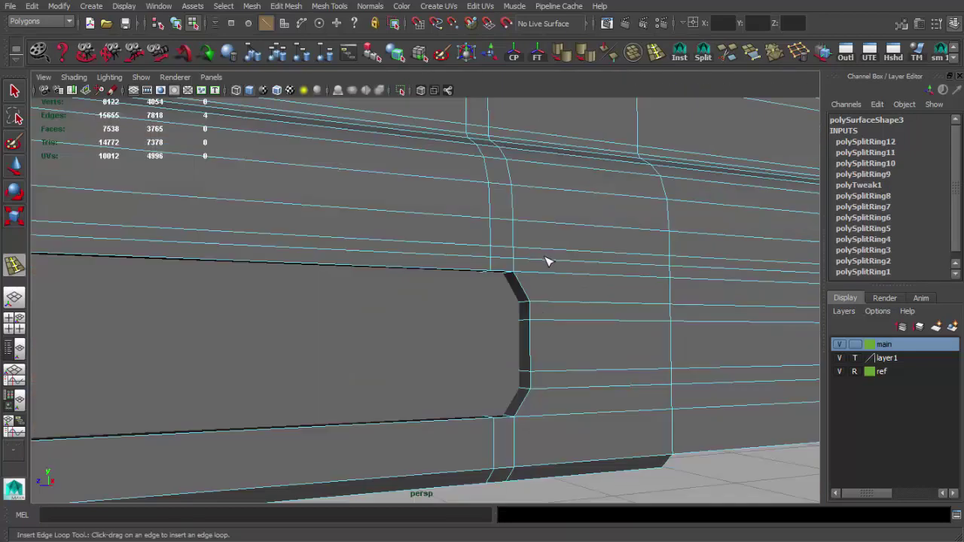
key("q")
key("3")
mouse_move(555, 281)
right_mouse_down("alt")
mouse_move(441, 317)
mouse_move(617, 325)
right_mouse_up("alt")
mouse_move(617, 324)
left_mouse_down("alt")
mouse_move(384, 329)
mouse_move(389, 338)
mouse_move(438, 314)
mouse_move(429, 330)
mouse_move(361, 321)
mouse_move(311, 263)
left_mouse_up("alt")
key("1")
scroll(452, 331, "up", 3)
Delete the groove's face loop and select the opening's border edge loop.
key("F11")
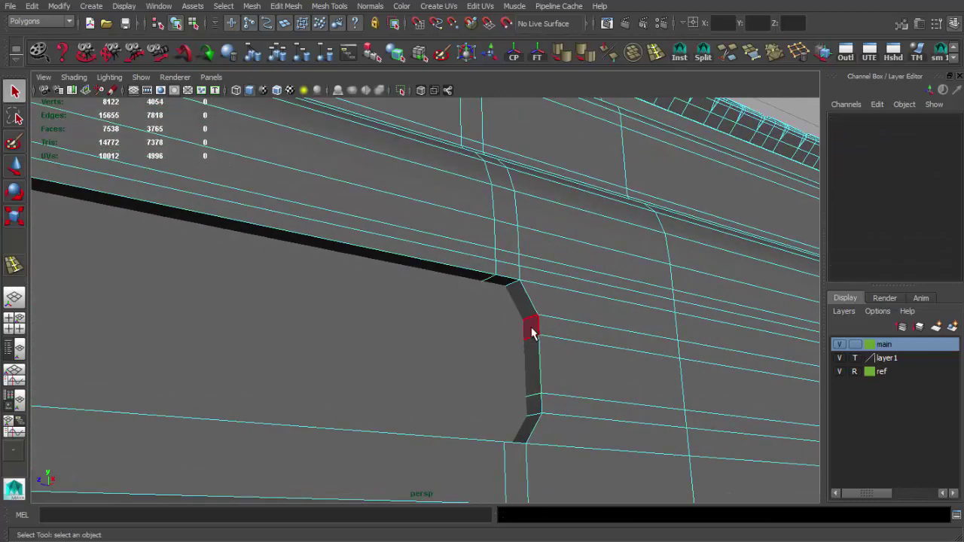
double_click(530, 332)
key("Delete")
left_click_drag(550, 349, 525, 250, "alt")
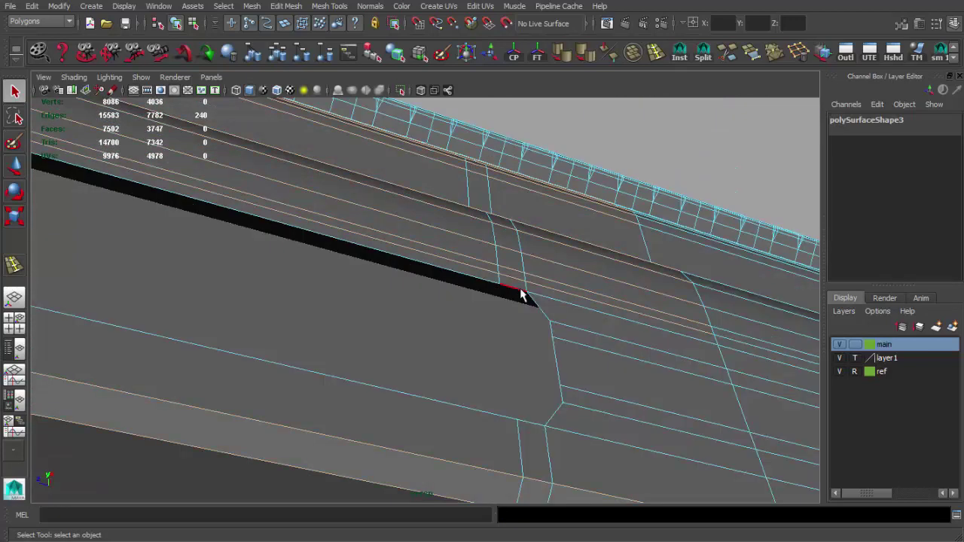
double_click(519, 288)
left_click_drag(519, 288, 550, 301, "alt")
Extrude the border edges twice, scaling the first extrusion inward.
key("ctrl+e")
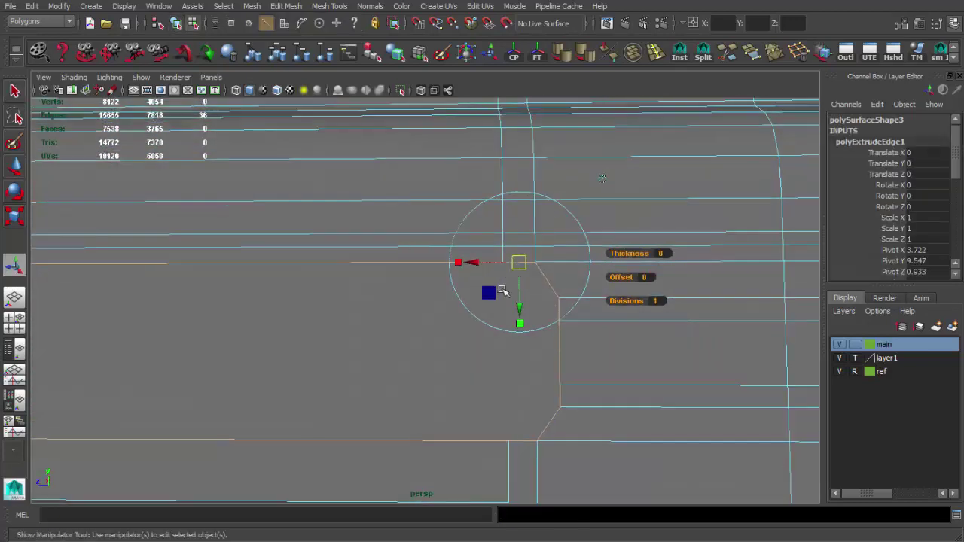
scroll(510, 266, "down", 5)
mouse_move(512, 267)
left_mouse_down()
mouse_move(503, 269)
mouse_move(572, 281)
mouse_move(514, 291)
mouse_move(581, 245)
left_mouse_up()
scroll(497, 277, "up", 3)
key("ctrl+e")
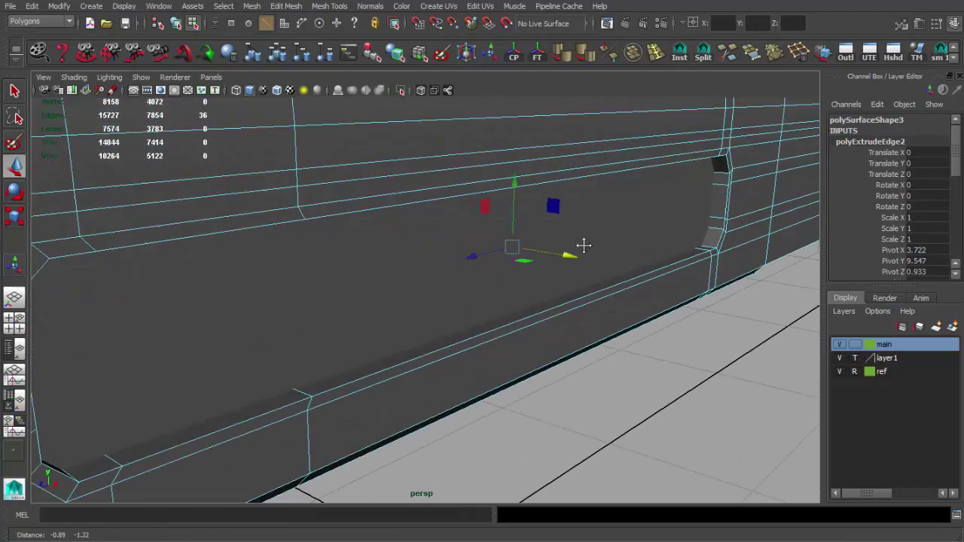
left_click(655, 51)
Add an edge loop across the receiver and maximize the side view.
left_click(307, 391)
key("q")
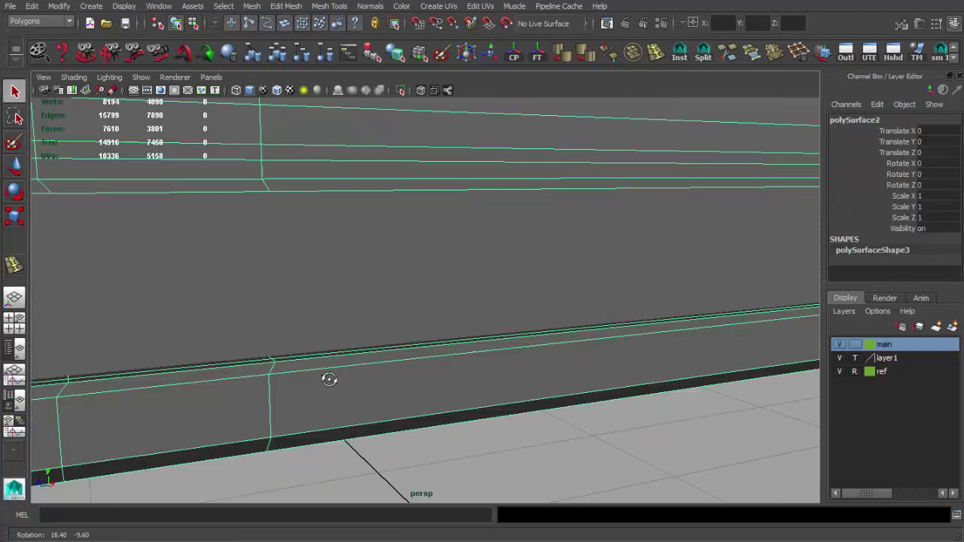
key("space")
key("space")
scroll(344, 350, "up", 1)
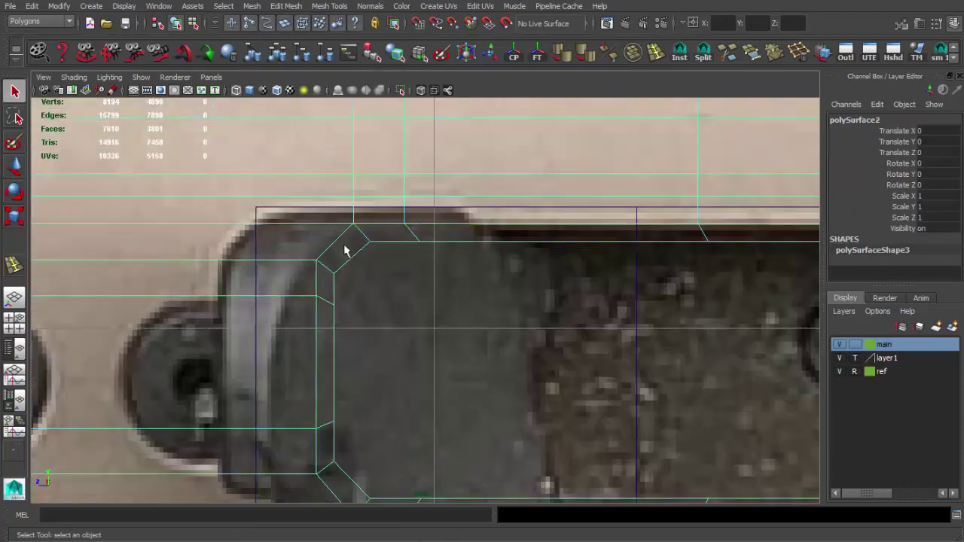
Move the slot's corner vertex along the reference photo's rounded slot end.
left_click(335, 271)
key("w")
middle_click_drag(336, 259, 360, 243, "alt")
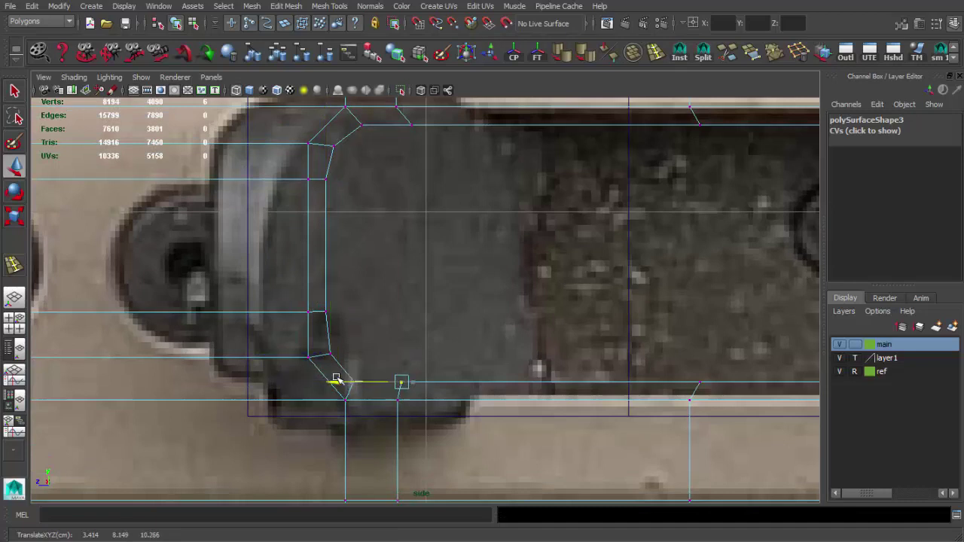
middle_click_drag(396, 119, 383, 156, "alt")
scroll(329, 163, "down", 5)
scroll(463, 238, "up", 4)
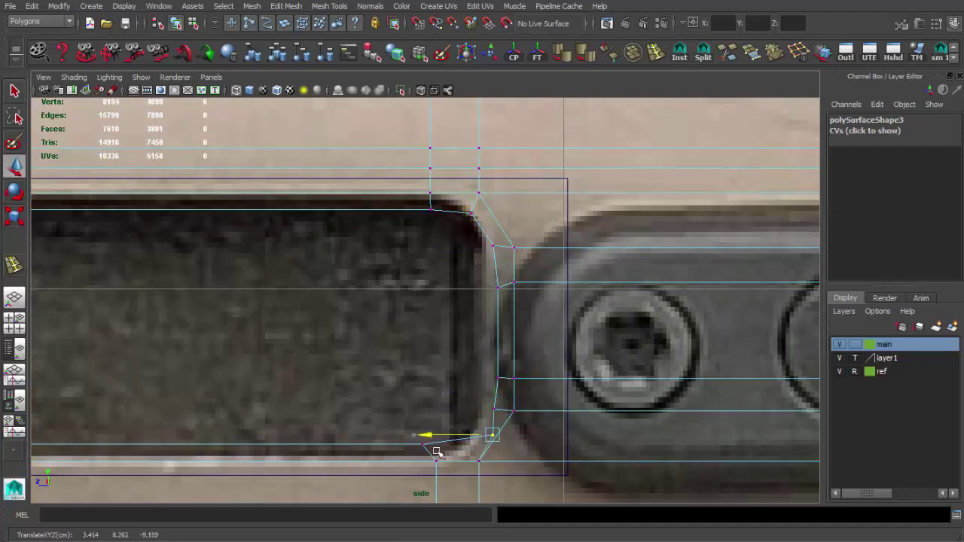
Select the column of slot-end corner vertices against the reference outline.
left_click(391, 397)
scroll(415, 316, "down", 4)
scroll(439, 336, "up", 2)
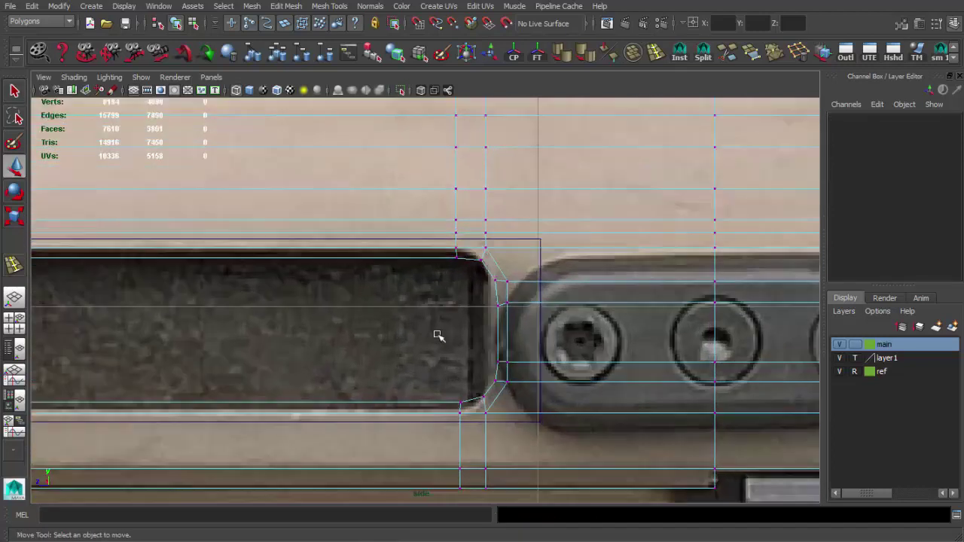
scroll(499, 276, "up", 2)
left_click_drag(485, 260, 550, 409)
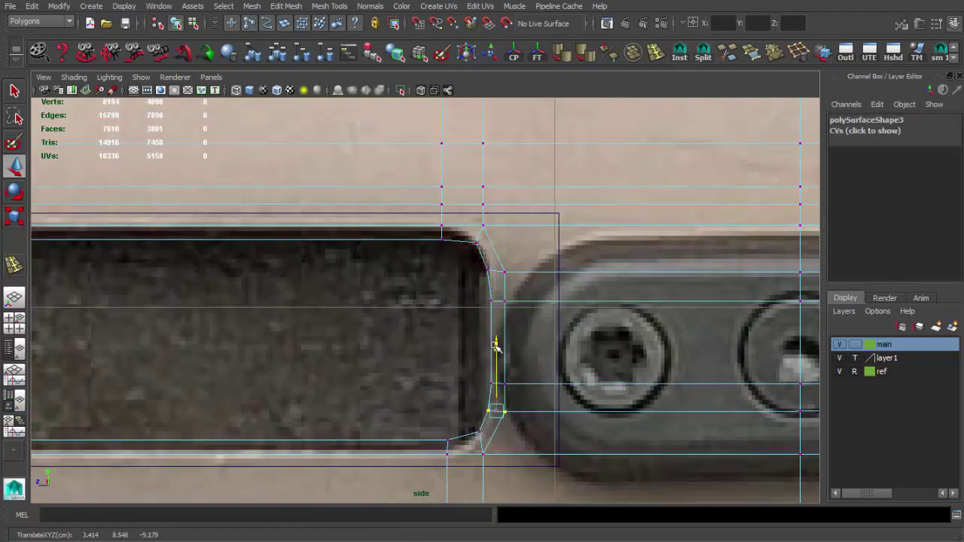
left_click(398, 415)
scroll(420, 387, "down", 3)
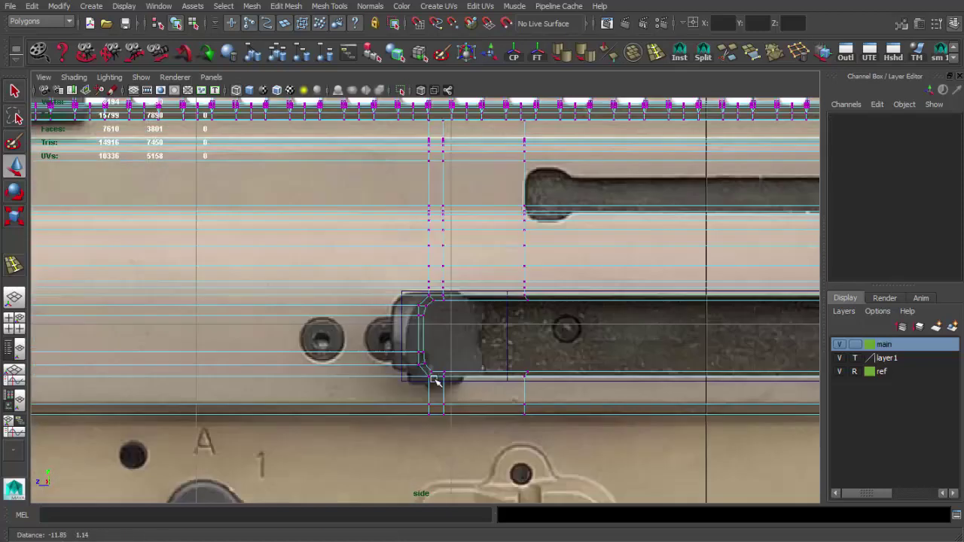
scroll(415, 373, "up", 3)
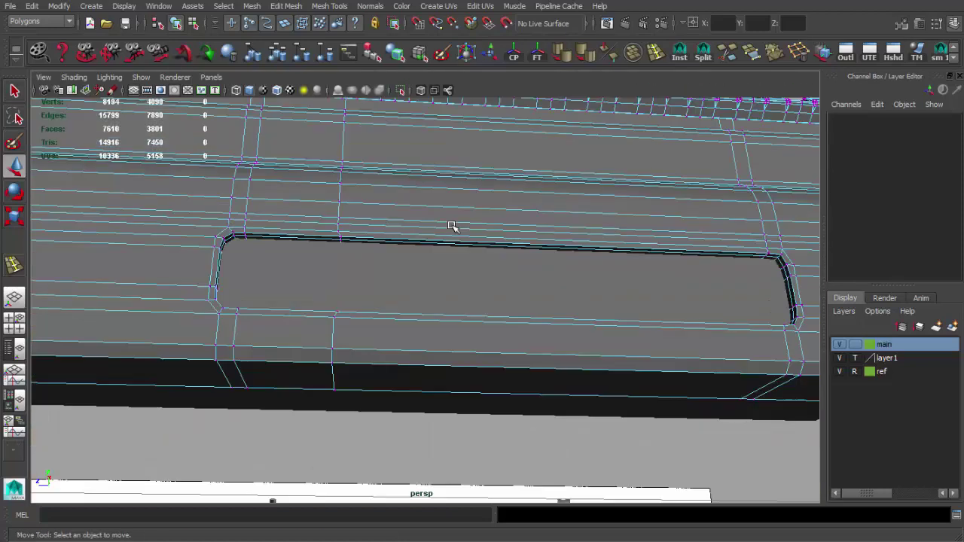
Soften the receiver's edge shading and orbit in to inspect the slot.
left_click(415, 274)
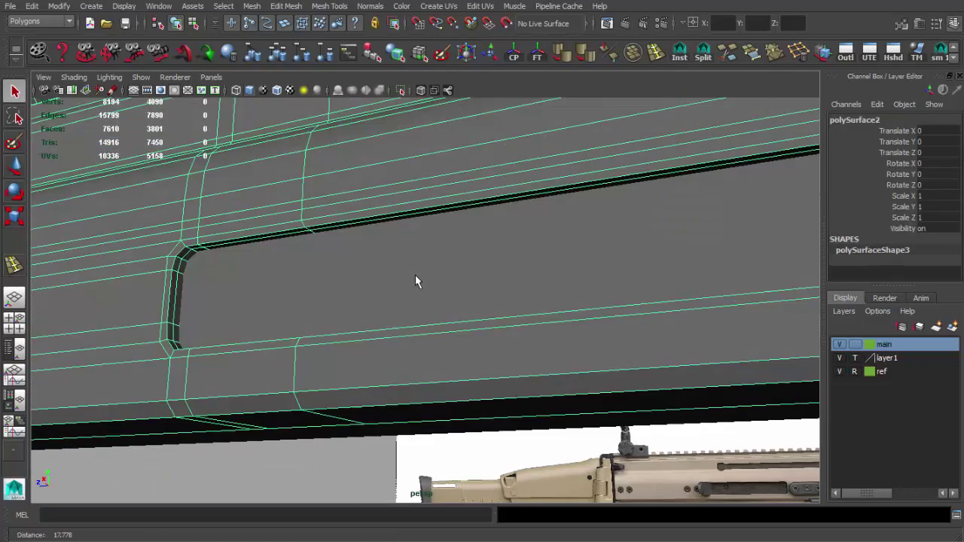
left_click_drag(414, 275, 316, 226, "alt")
key("r")
mouse_move(170, 152)
left_mouse_down("alt")
mouse_move(316, 209)
mouse_move(351, 241)
mouse_move(337, 233)
mouse_move(362, 226)
left_mouse_up("alt")
Insert two supporting edge loops at each end of the side slot.
left_click(656, 53)
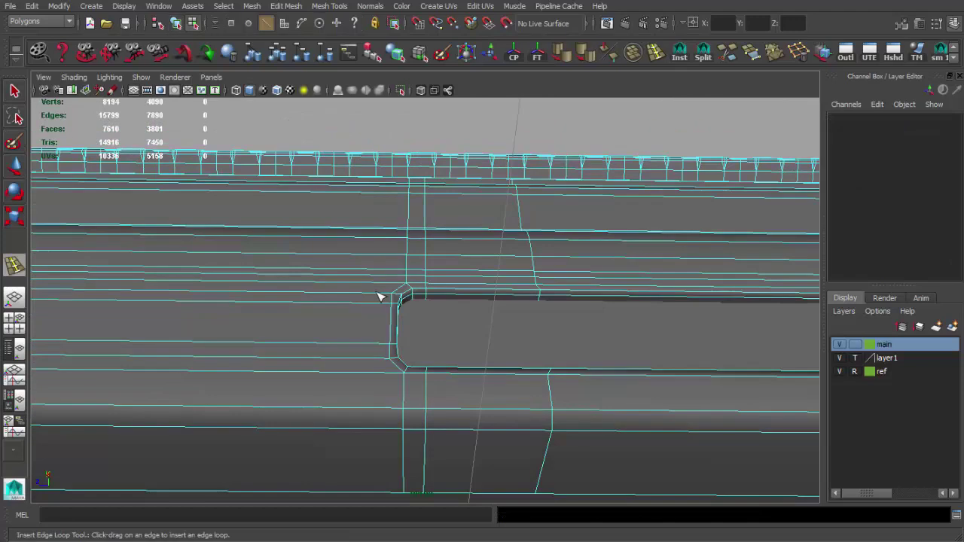
left_click_drag(381, 294, 358, 296)
left_click(358, 296)
right_click_drag(358, 296, 263, 249, "alt")
middle_click_drag(263, 249, 311, 262, "alt")
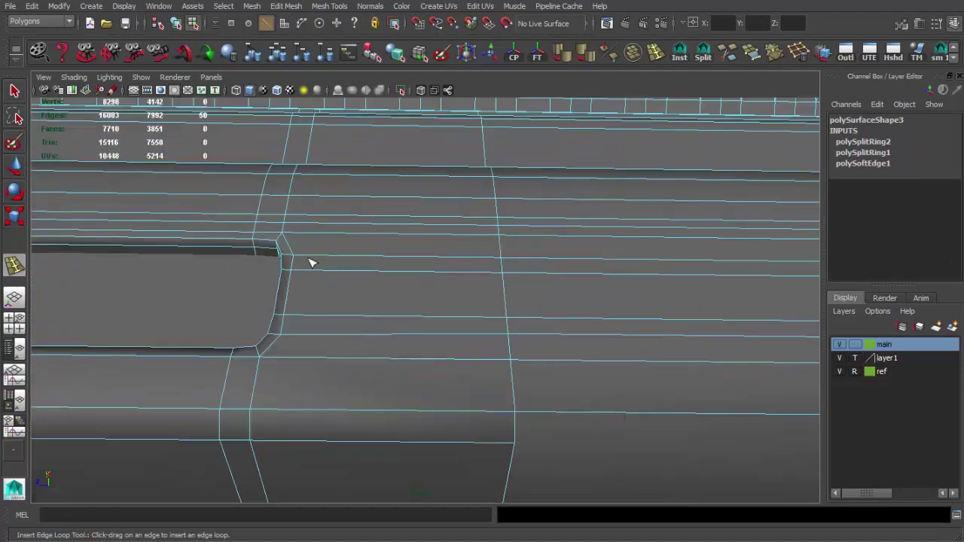
left_click_drag(324, 274, 323, 273)
right_click_drag(323, 273, 286, 248, "alt")
mouse_move(286, 249)
left_mouse_down("alt")
mouse_move(460, 334)
mouse_move(452, 308)
mouse_move(472, 294)
left_mouse_up("alt")
Preview the receiver smoothed and zoom in on the slot face-on.
key("q")
key("F8")
key("1")
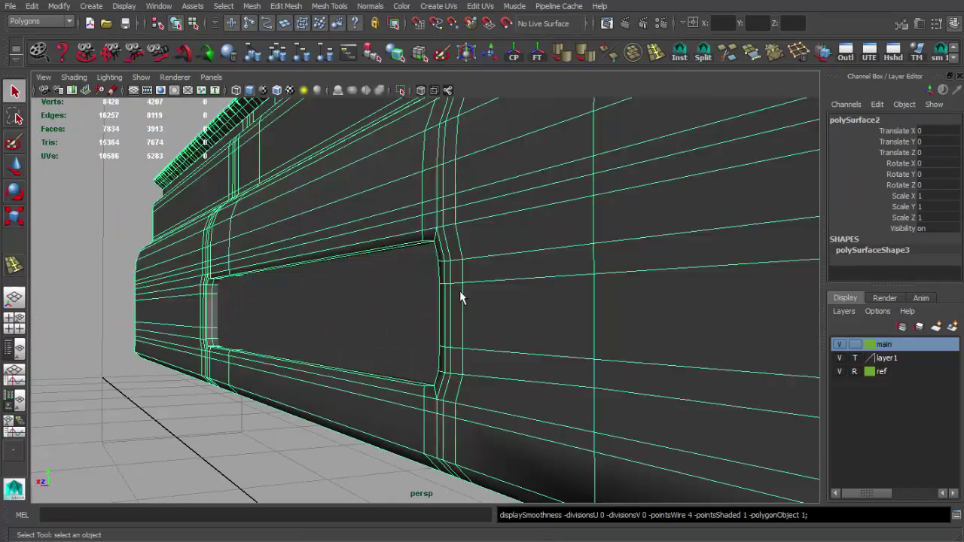
key("3")
left_click(231, 427)
mouse_move(231, 427)
right_mouse_down("alt")
mouse_move(430, 387)
mouse_move(176, 251)
right_mouse_up("alt")
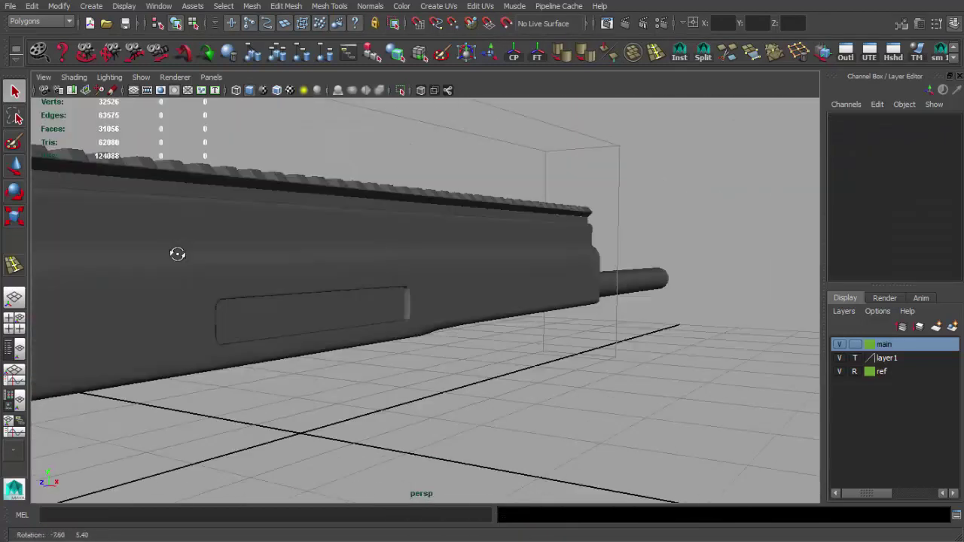
mouse_move(176, 251)
left_mouse_down("alt")
mouse_move(370, 312)
mouse_move(334, 297)
left_mouse_up("alt")
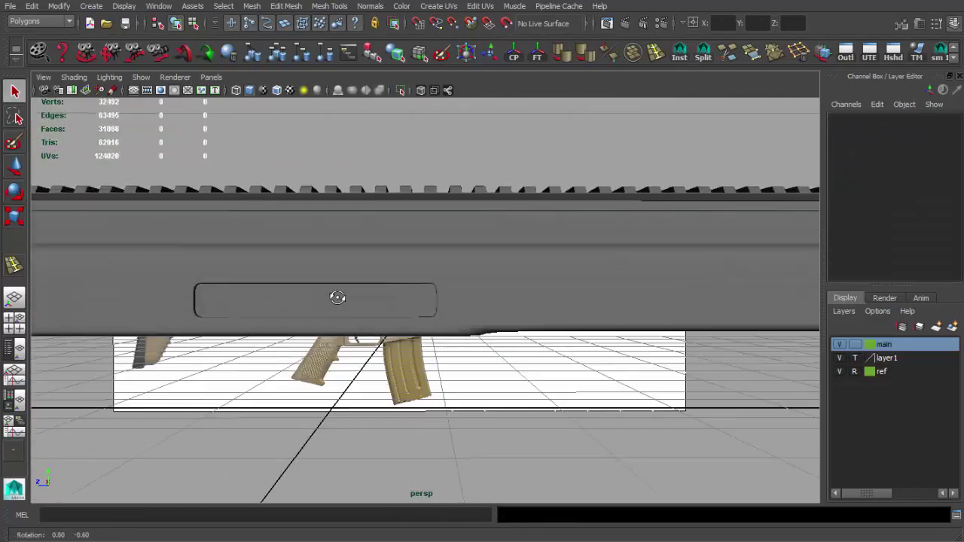
Select the lower slot-end vertex rows and nudge them slightly down.
key("ctrl+z")
right_click_drag(405, 328, 462, 326, "alt")
key("F8")
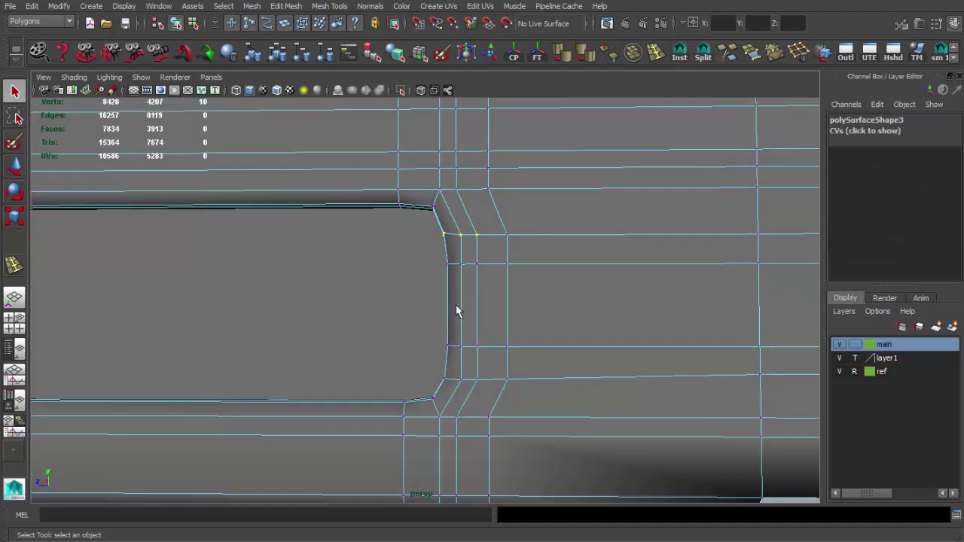
left_click_drag(456, 310, 493, 388, "alt")
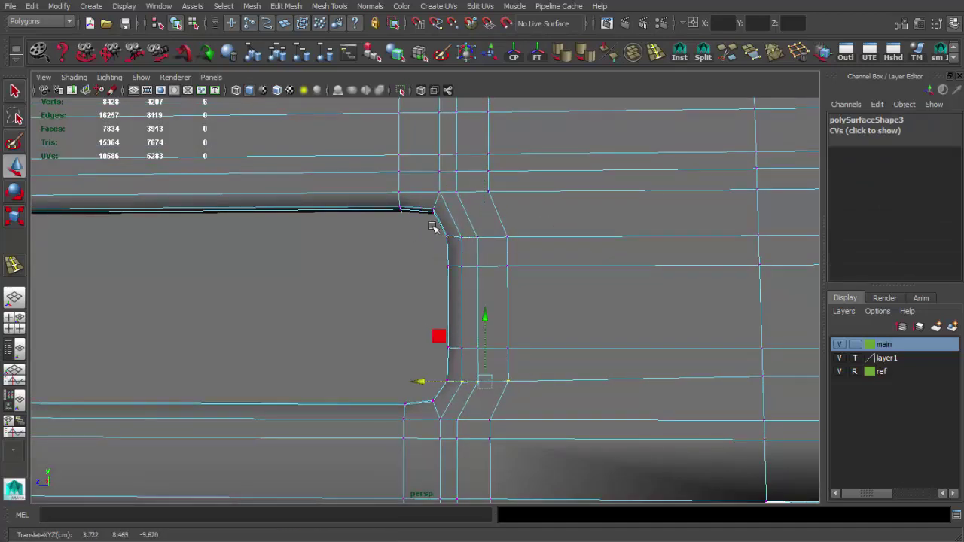
left_click_drag(433, 227, 516, 271)
left_click_drag(556, 388, 556, 389)
left_click_drag(475, 305, 477, 310)
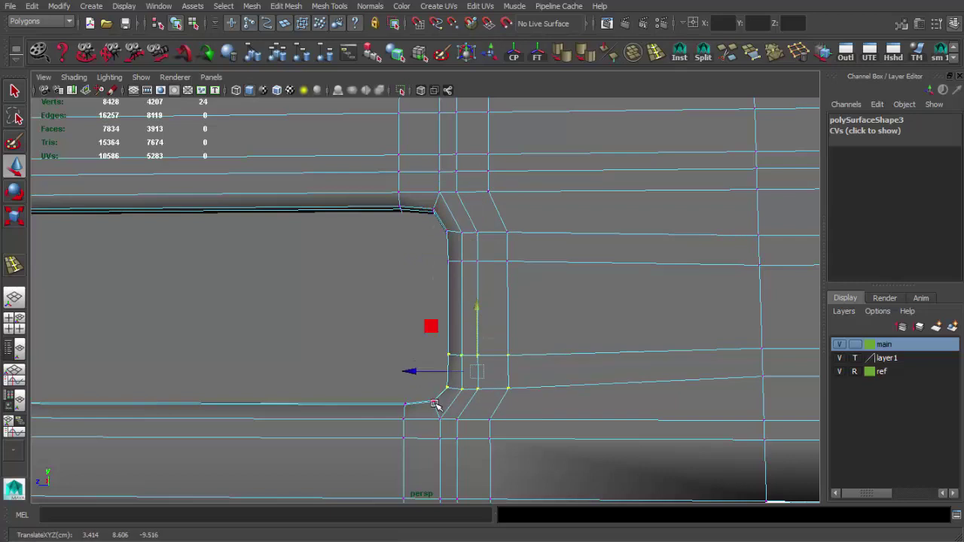
left_click_drag(435, 405, 433, 410, "alt")
key("q")
Preview the smoothed result again up close at the slot.
key("F8")
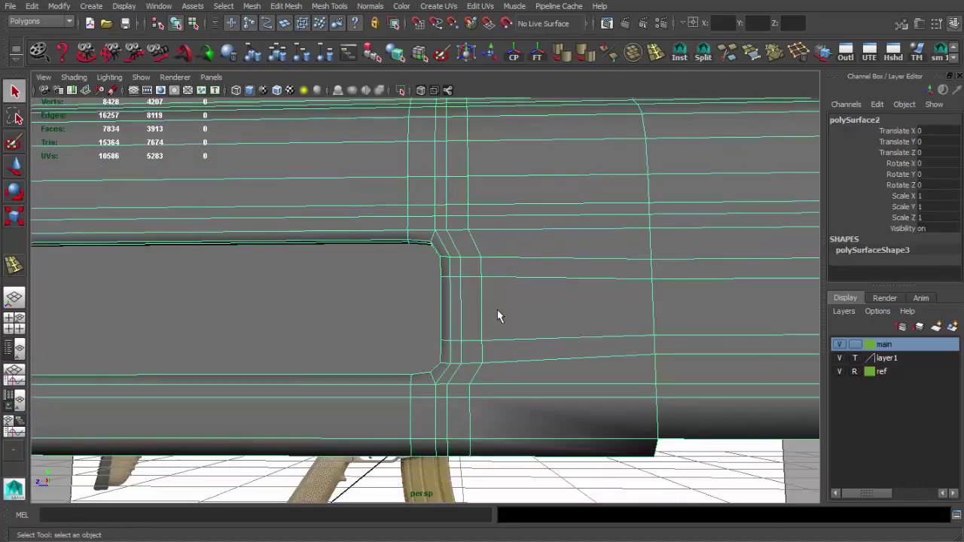
key("3")
mouse_move(516, 366)
right_mouse_down("alt")
mouse_move(293, 309)
mouse_move(441, 319)
mouse_move(282, 299)
mouse_move(457, 340)
mouse_move(419, 225)
right_mouse_up("alt")
left_click(256, 307)
Select the vertex column at the slot end, then review the whole smoothed receiver.
key("F8")
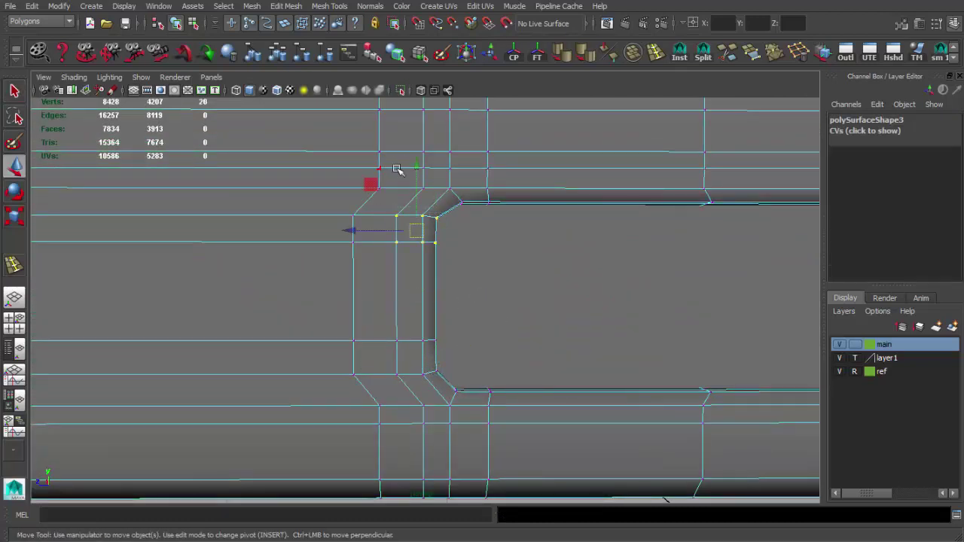
left_click_drag(444, 386, 391, 207)
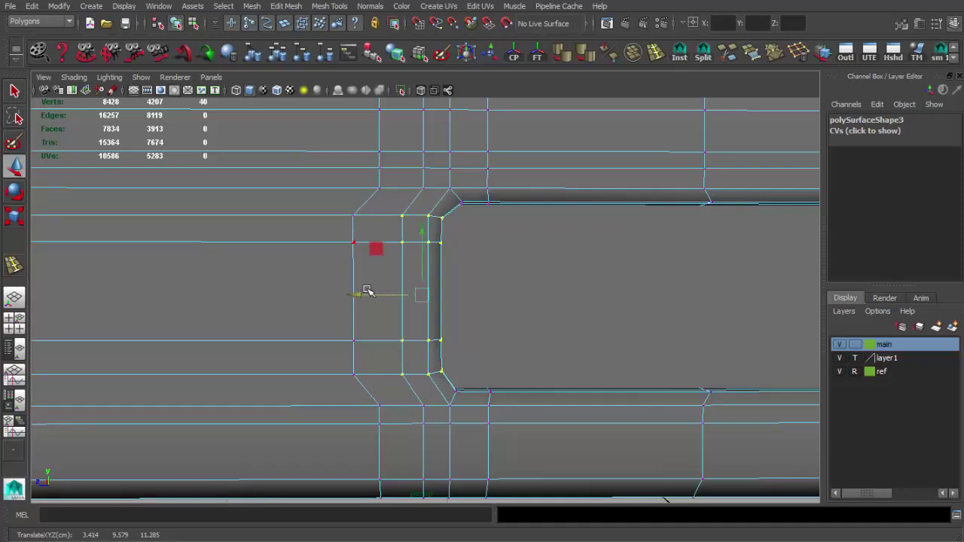
key("F8")
right_click_drag(355, 271, 423, 465, "alt")
mouse_move(422, 464)
left_mouse_down("alt")
mouse_move(382, 319)
mouse_move(370, 313)
left_mouse_up("alt")
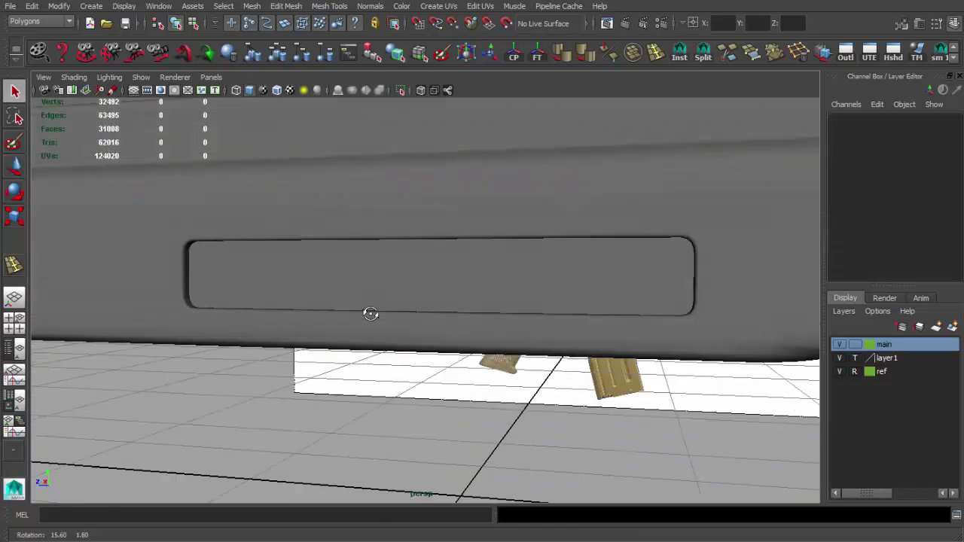
right_click_drag(370, 314, 321, 318, "alt")
mouse_move(321, 319)
left_mouse_down("alt")
mouse_move(400, 308)
mouse_move(327, 301)
left_mouse_up("alt")
Review both rifle reference photos, then start assigning a new material to the receiver.
key("alt+Tab")
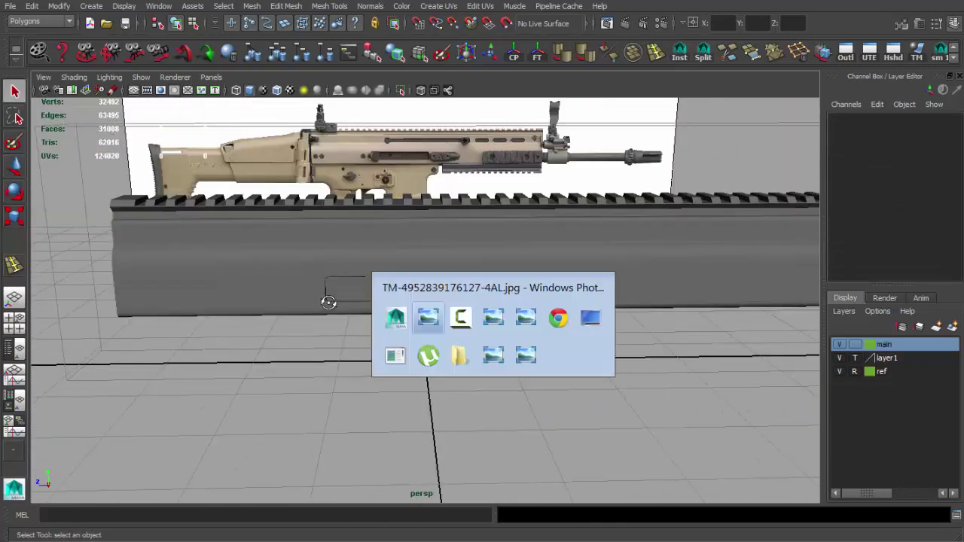
key("alt+Tab")
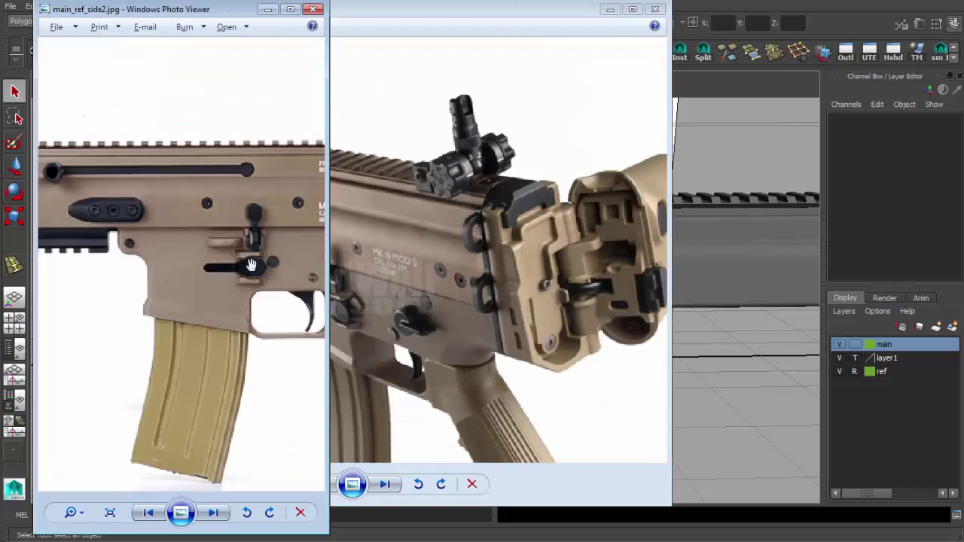
key("alt+Tab")
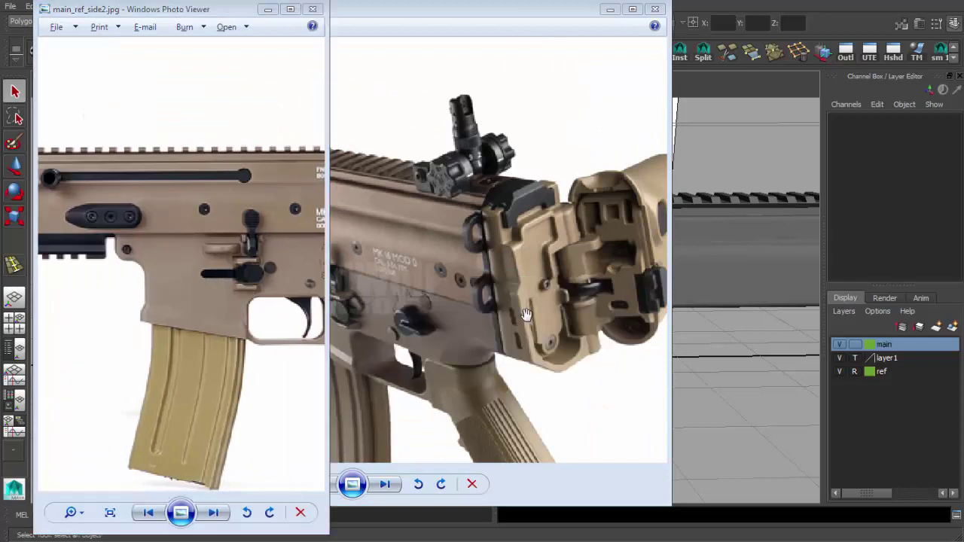
key("alt+Tab")
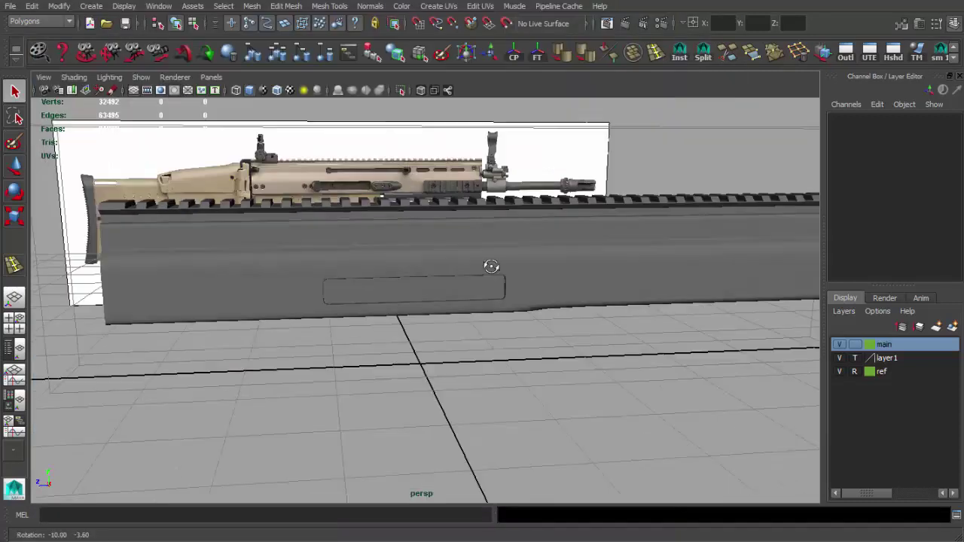
left_click(491, 271)
right_click_drag(512, 226, 519, 471)
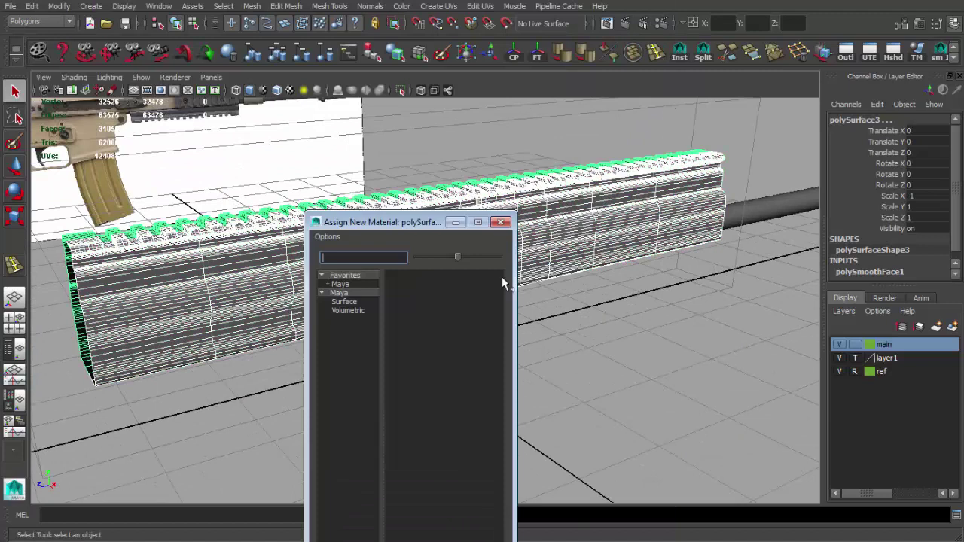
Assign a new phong material to the receiver and nudge its Cosine Power.
left_click(422, 388)
scroll(828, 320, "down", 3)
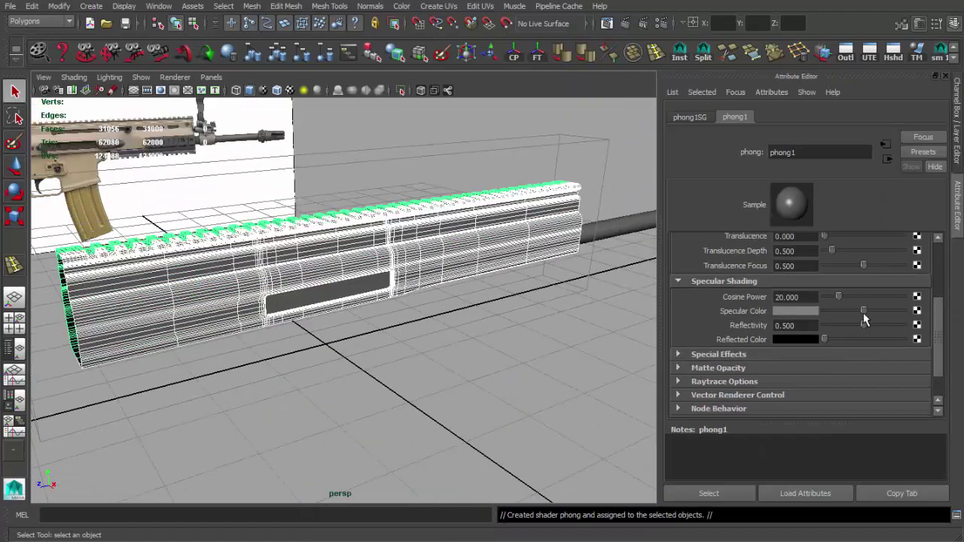
left_click_drag(832, 297, 827, 296)
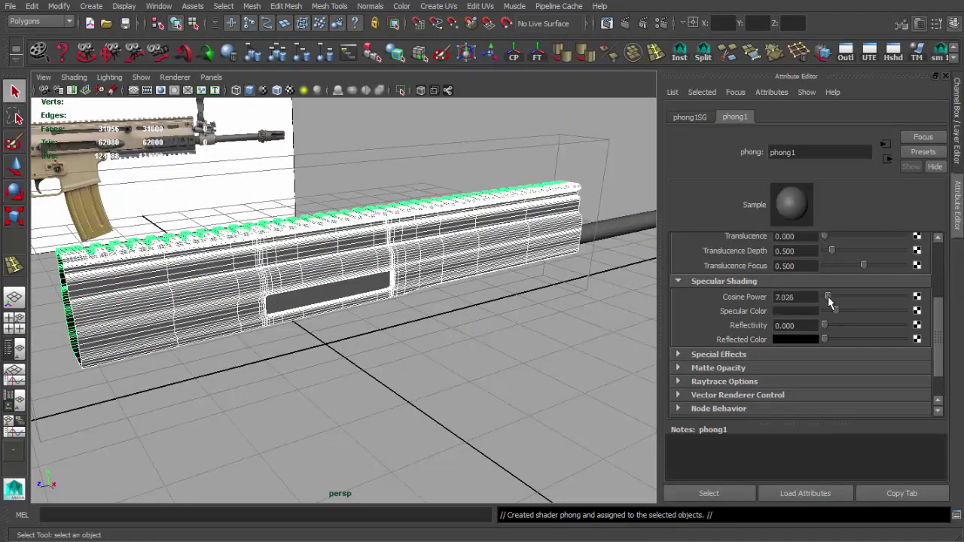
left_click(491, 319)
left_click_drag(490, 318, 444, 308, "alt")
left_click(445, 301)
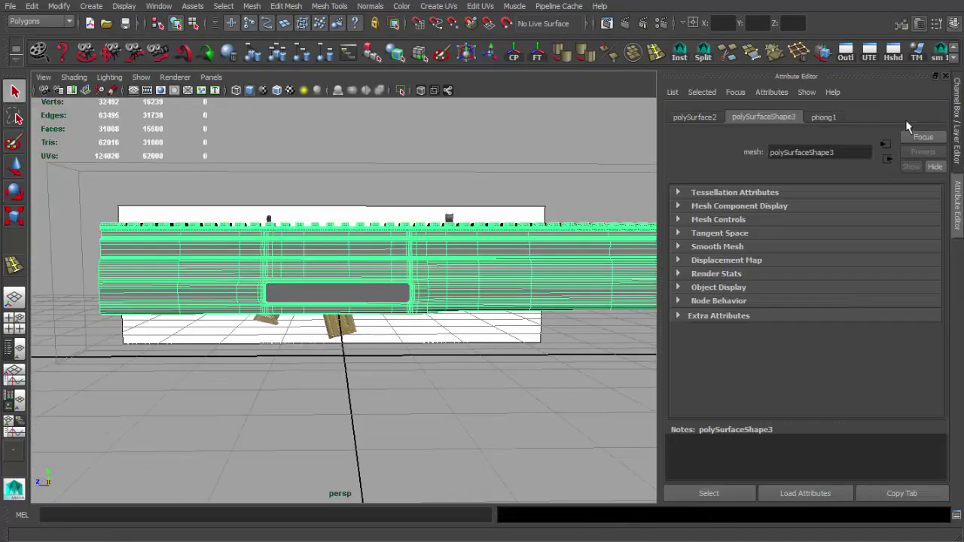
Show the phong1 settings, then restore the channel and layer listing.
left_click(823, 116)
left_click(559, 348)
left_click_drag(559, 348, 526, 380, "alt")
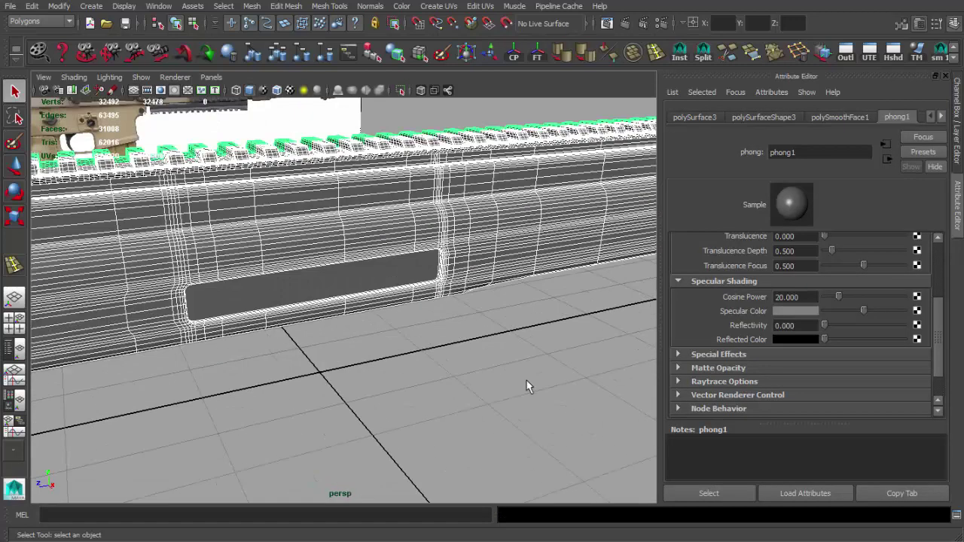
left_click(939, 22)
scroll(901, 235, "down", 3)
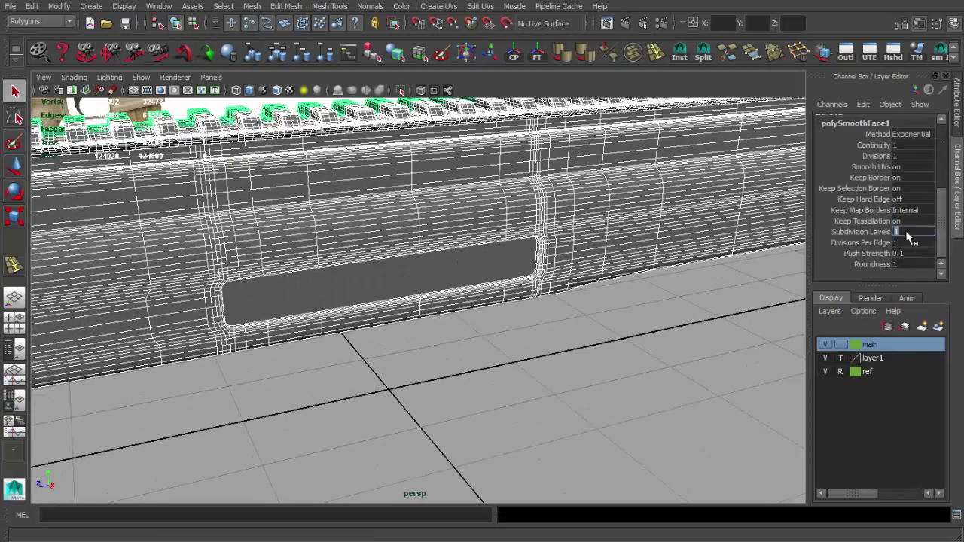
left_click(677, 337)
Undo back to the unsmoothed receiver and face its side.
key("ctrl+z")
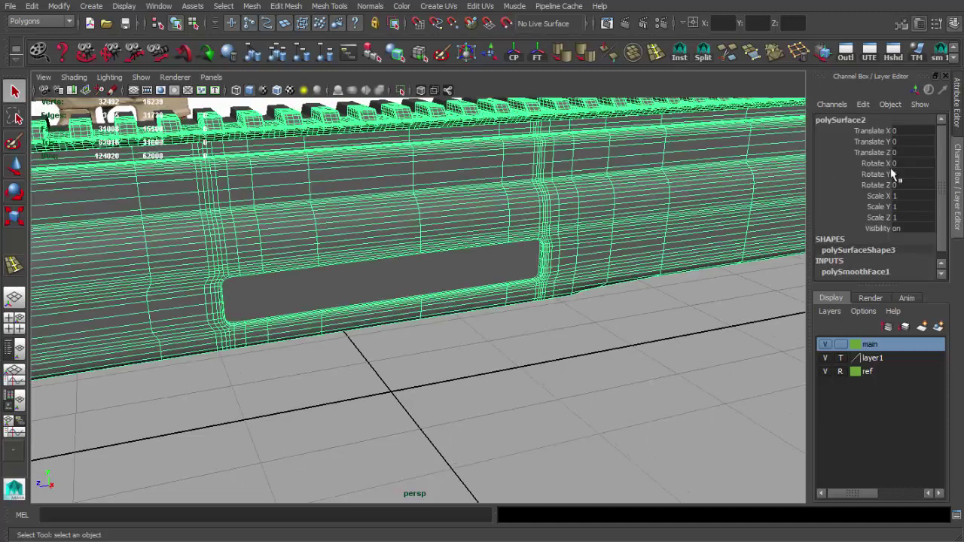
scroll(893, 241, "down", 1)
scroll(893, 241, "down", 2)
key("ctrl+z")
key("ctrl+z")
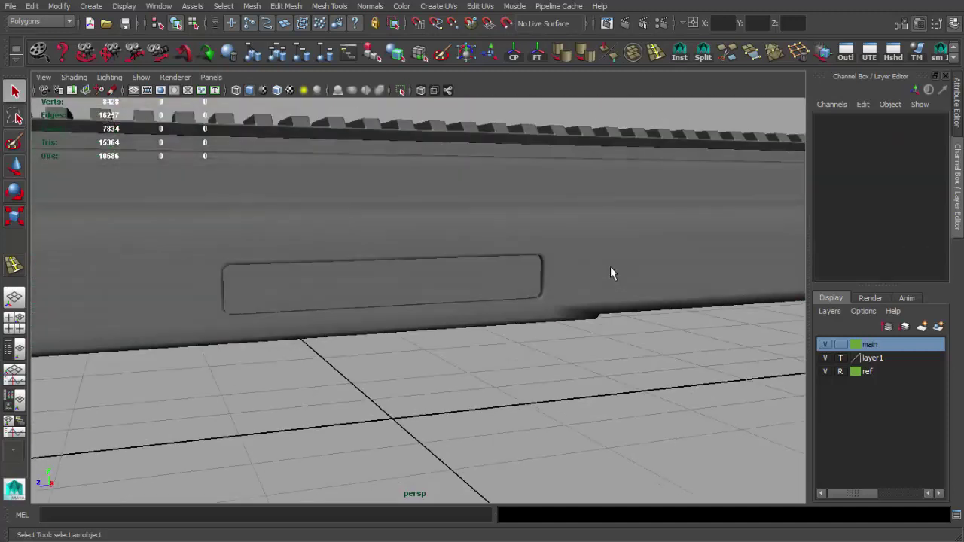
key("ctrl+z")
mouse_move(636, 294)
left_mouse_down("alt")
mouse_move(598, 236)
mouse_move(624, 237)
left_mouse_up("alt")
Lower phong1's Cosine Power to about 10.4 and darken its specular colour.
key("ctrl+a")
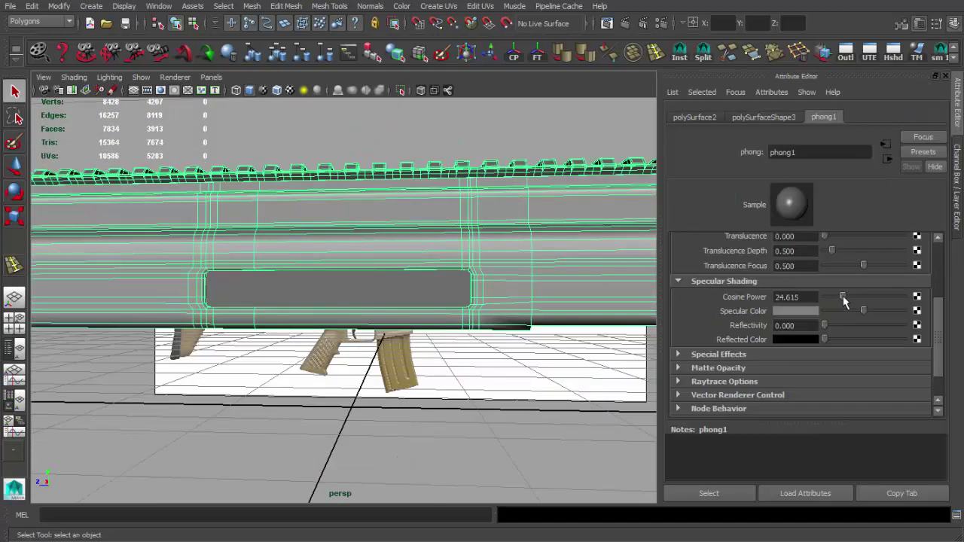
left_click_drag(843, 301, 834, 300)
left_click(842, 311)
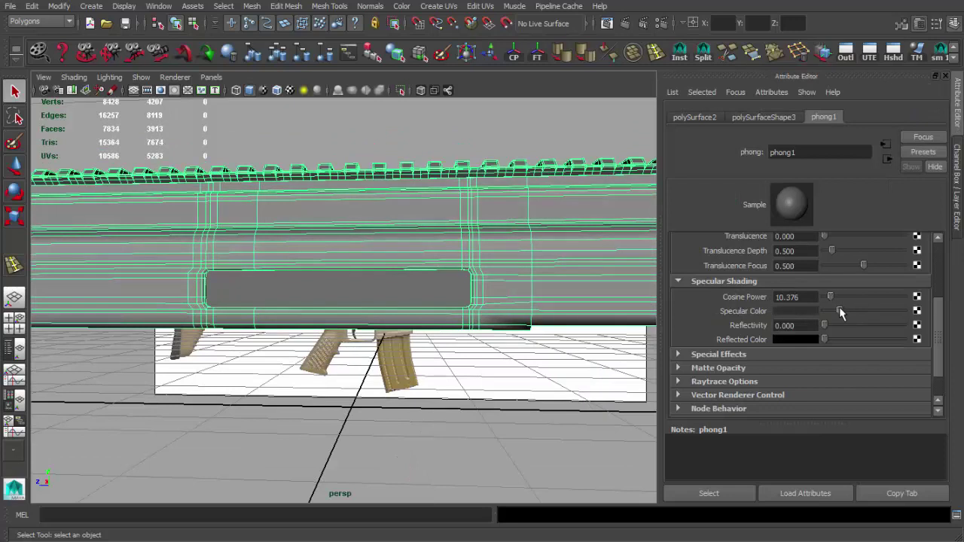
left_click(564, 344)
key("ctrl+z")
right_click(461, 290, "shift")
mouse_move(461, 290)
left_mouse_down("alt")
mouse_move(475, 322)
mouse_move(461, 289)
mouse_move(254, 239)
mouse_move(557, 355)
mouse_move(669, 262)
mouse_move(522, 312)
mouse_move(450, 307)
mouse_move(569, 113)
left_mouse_up("alt")
key("ctrl+a")
Insert support loops around the side slot, undoing and re-adding one misplaced loop.
left_click(538, 318)
left_click(632, 52)
mouse_move(501, 275)
left_mouse_down()
mouse_move(426, 342)
mouse_move(318, 344)
mouse_move(326, 330)
mouse_move(394, 339)
mouse_move(288, 329)
mouse_move(456, 270)
left_mouse_up()
left_click(320, 345)
left_click(332, 350)
key("ctrl+z")
left_click(454, 256)
key("q")
right_click_drag(454, 256, 389, 273, "alt")
Inspect the new loops along the rail, then zoom the side view onto the reference slot.
left_click_drag(389, 273, 281, 282, "alt")
left_click(281, 282)
left_click_drag(428, 322, 361, 248, "alt")
right_click_drag(362, 248, 323, 334, "alt")
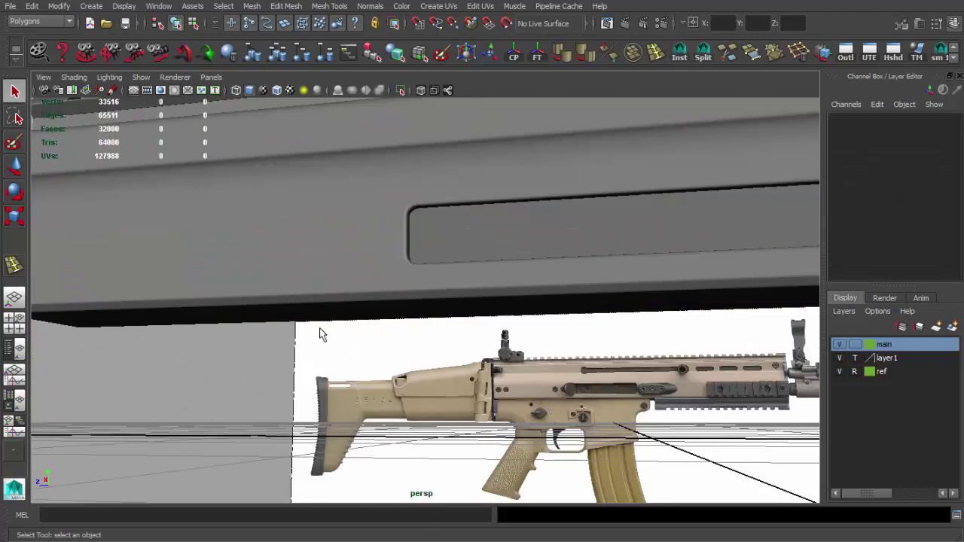
mouse_move(323, 334)
left_mouse_down("alt")
mouse_move(379, 244)
mouse_move(370, 279)
mouse_move(383, 233)
mouse_move(383, 286)
mouse_move(422, 313)
mouse_move(517, 295)
left_mouse_up("alt")
left_click(421, 314)
right_click_drag(516, 294, 535, 276, "alt")
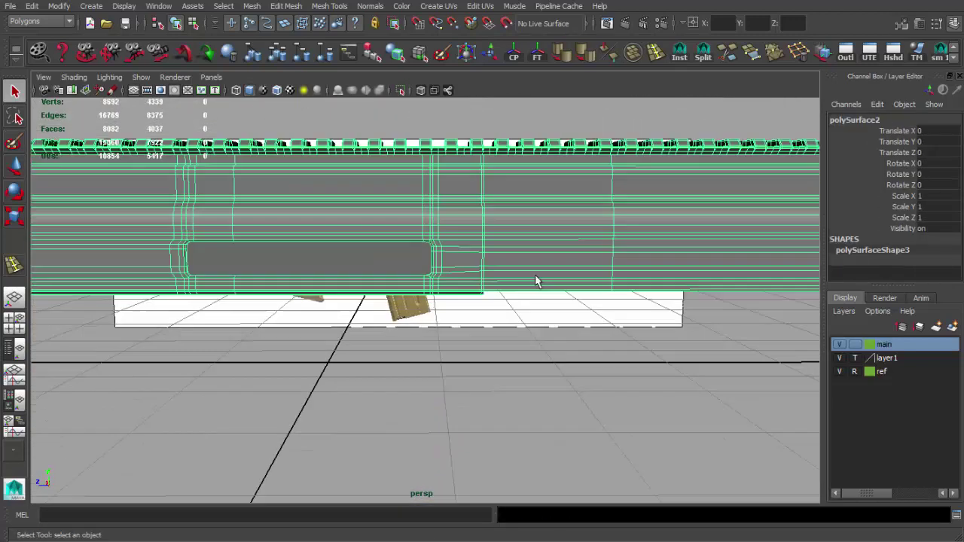
key("space")
key("space")
mouse_move(374, 327)
middle_mouse_down("alt")
mouse_move(429, 318)
mouse_move(418, 326)
middle_mouse_up("alt")
mouse_move(417, 326)
right_mouse_down("alt")
mouse_move(368, 323)
mouse_move(594, 318)
mouse_move(503, 124)
right_mouse_up("alt")
Add an edge loop at the upper slot's rounded notch.
key("i")
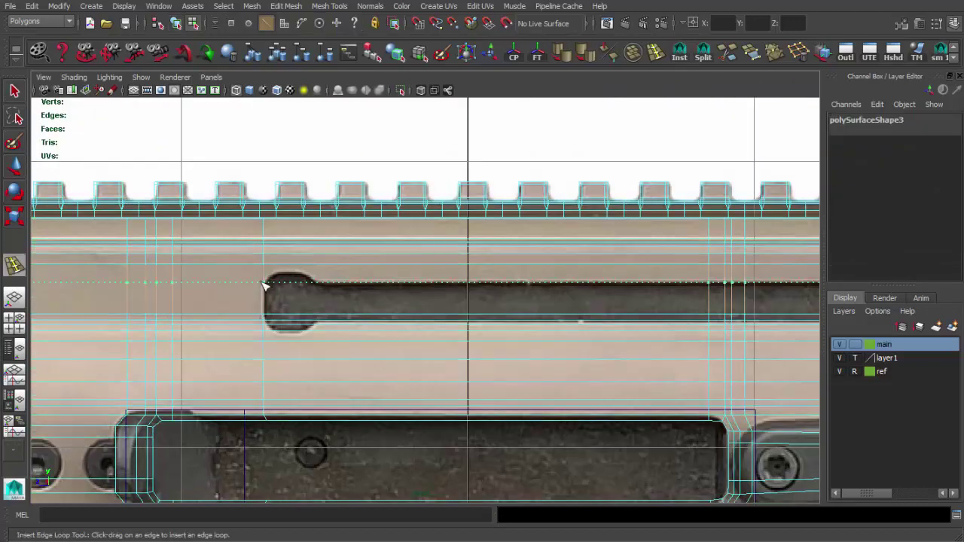
scroll(385, 316, "up", 2)
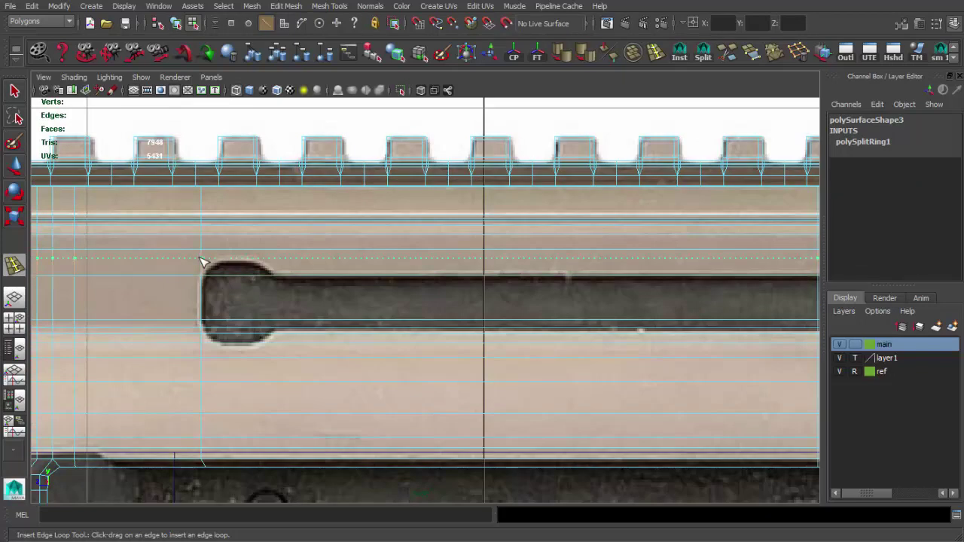
scroll(299, 296, "down", 3)
scroll(492, 308, "up", 2)
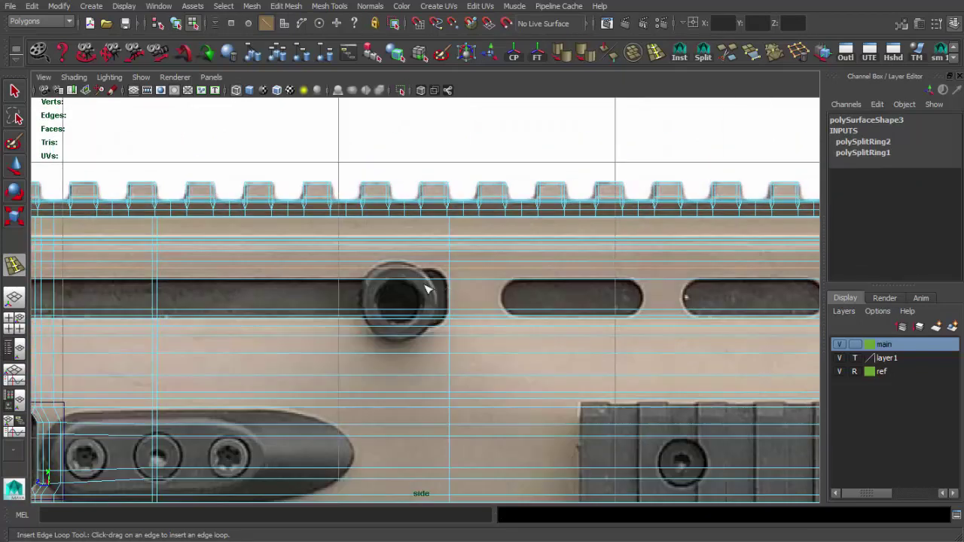
left_click(386, 284)
scroll(284, 301, "down", 3)
scroll(348, 288, "up", 3)
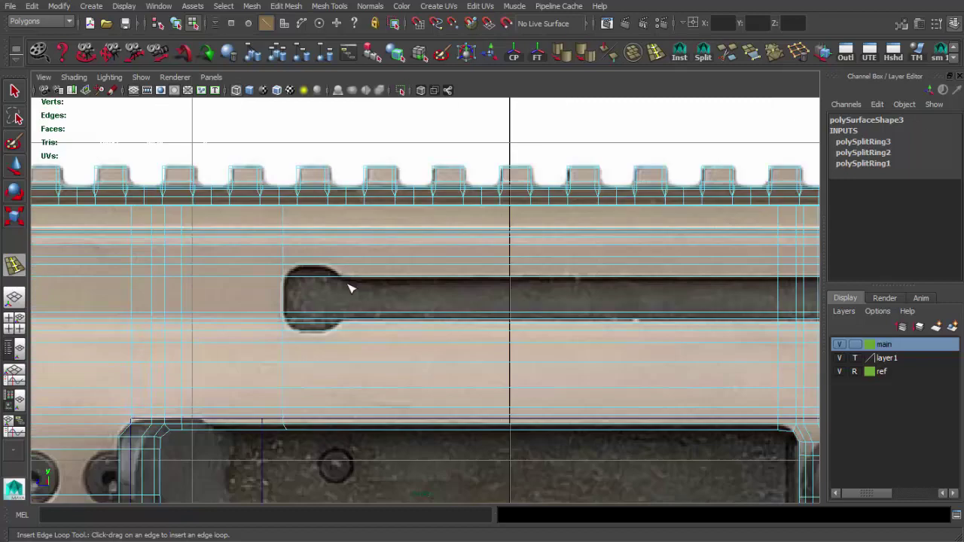
Add a loop near the round fitting, then select the face strip along the upper slot.
left_click(348, 282)
scroll(499, 297, "down", 3)
scroll(485, 282, "up", 2)
scroll(268, 269, "up", 1)
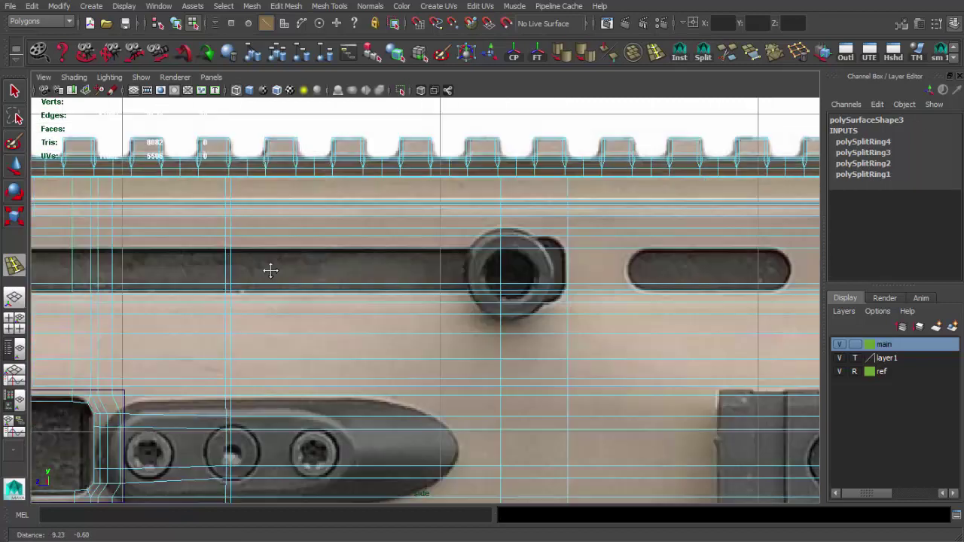
scroll(520, 275, "up", 2)
key("q")
left_click(491, 266)
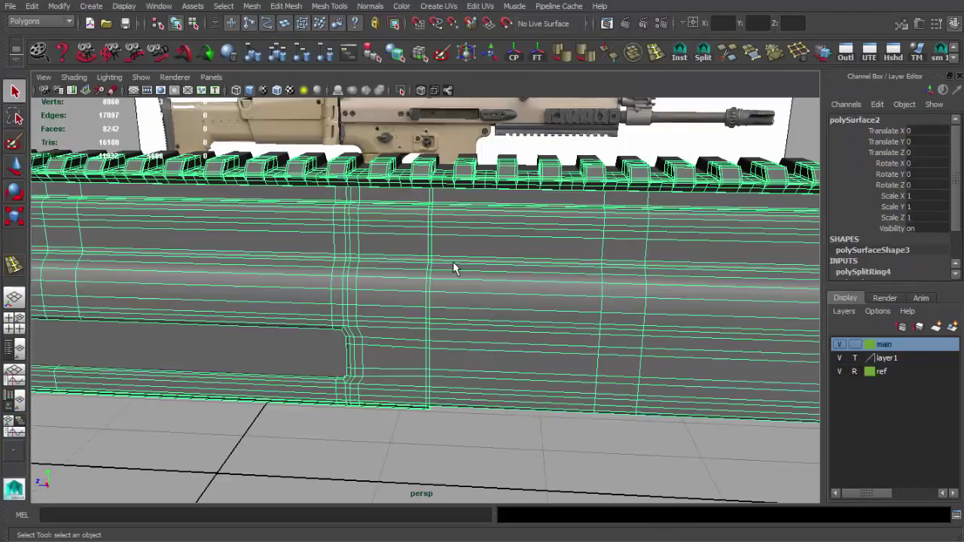
Select faces along the upper slot, including those at its rounded end.
left_click(547, 331)
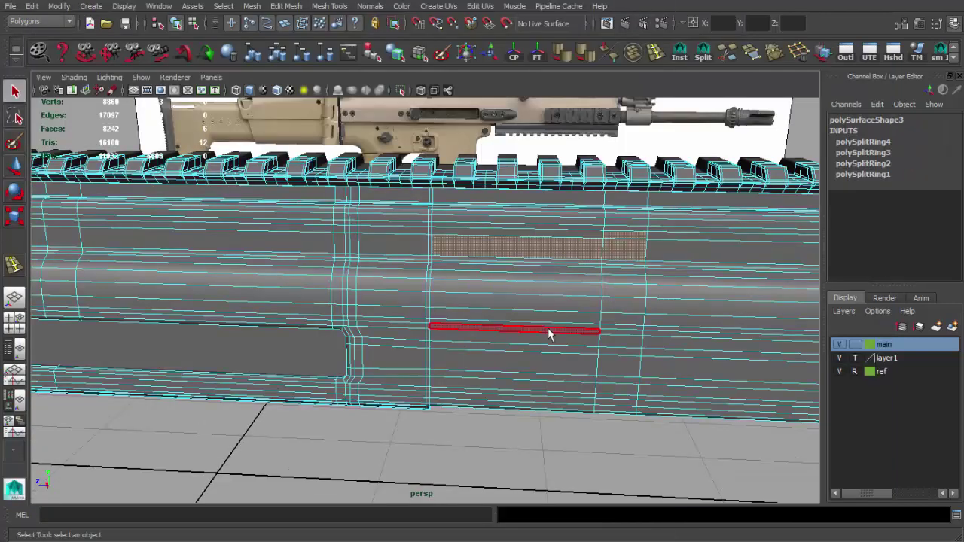
scroll(508, 307, "up", 2)
key("space")
key("space")
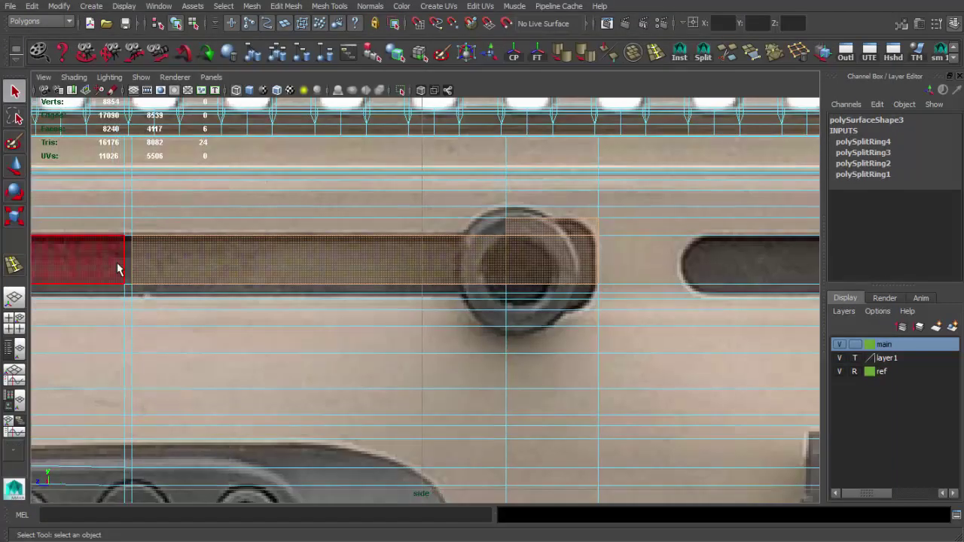
middle_click_drag(379, 351, 475, 301, "alt")
middle_click_drag(344, 314, 328, 329, "alt")
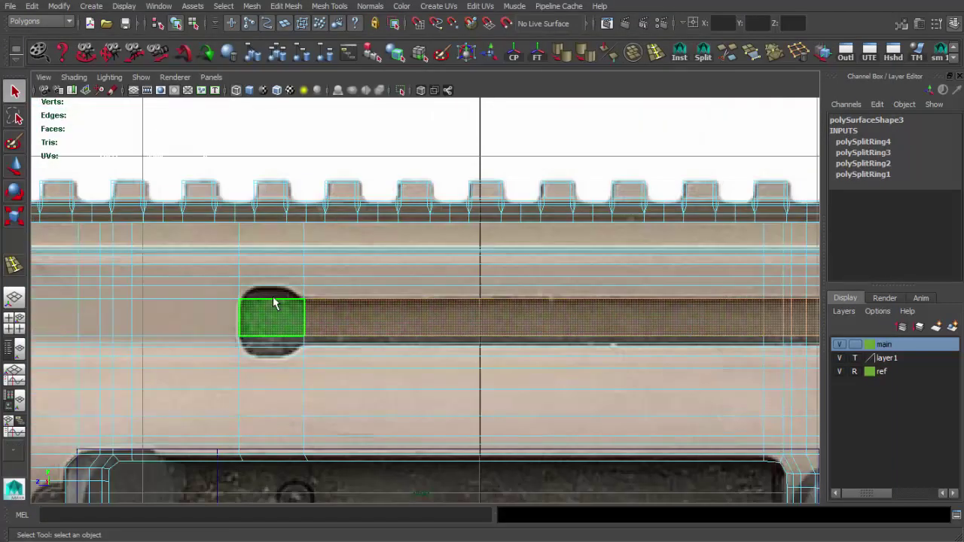
key("space")
key("space")
mouse_move(527, 296)
left_mouse_down("alt")
mouse_move(436, 273)
mouse_move(419, 224)
mouse_move(511, 226)
left_mouse_up("alt")
scroll(424, 258, "down", 3)
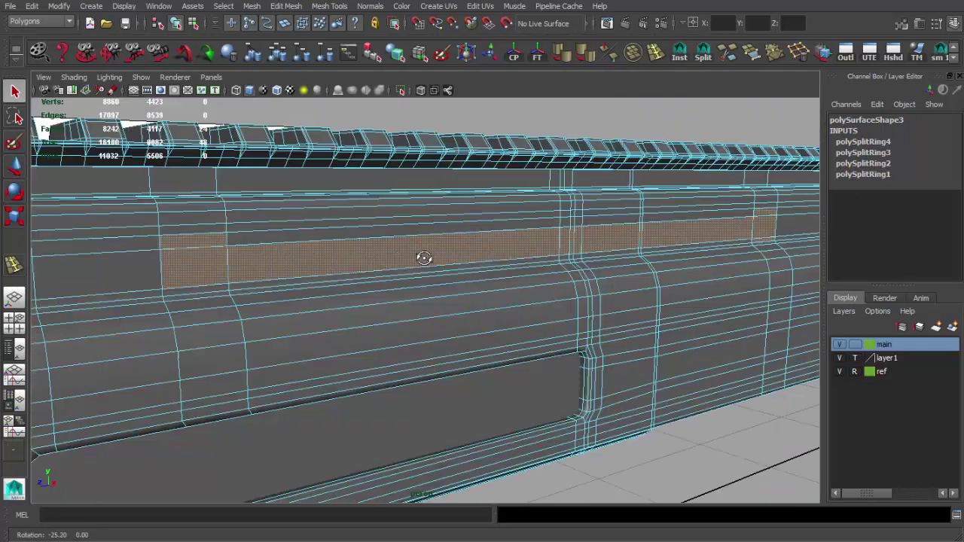
scroll(409, 288, "down", 2)
mouse_move(408, 289)
left_mouse_down("alt")
mouse_move(368, 288)
mouse_move(373, 316)
left_mouse_up("alt")
key("space")
key("space")
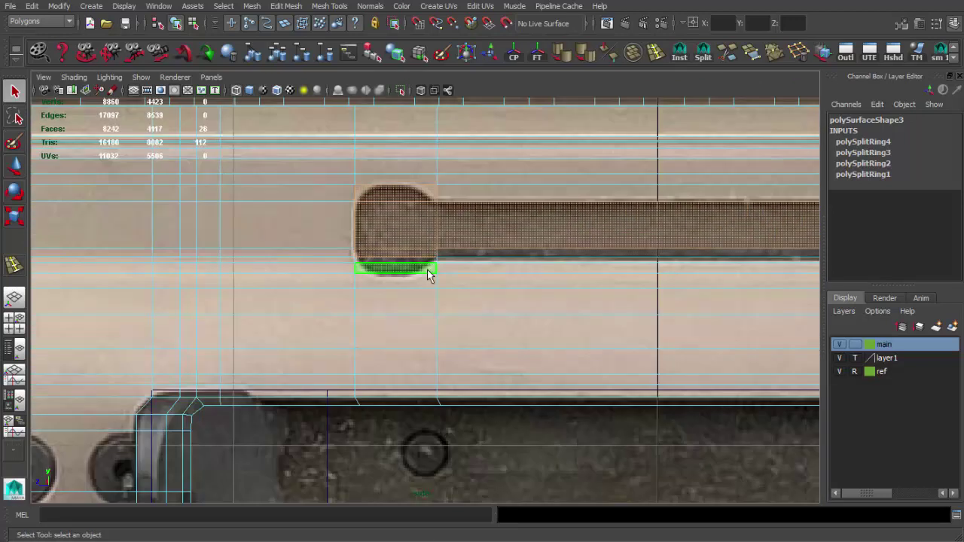
Refine the selection to the whole face strip running along the slot.
key("ctrl+z")
key("ctrl+z")
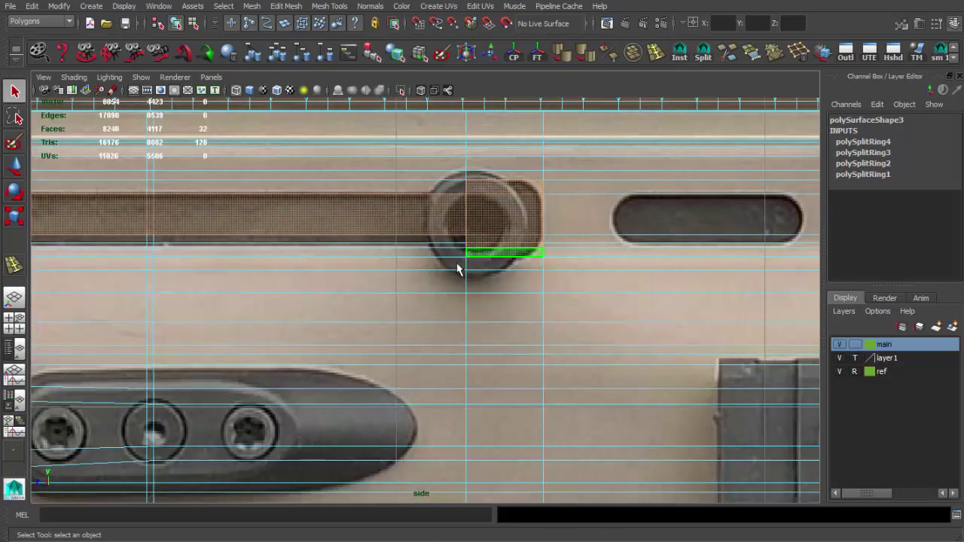
middle_click_drag(457, 269, 607, 293, "alt")
double_click(391, 269)
key("space")
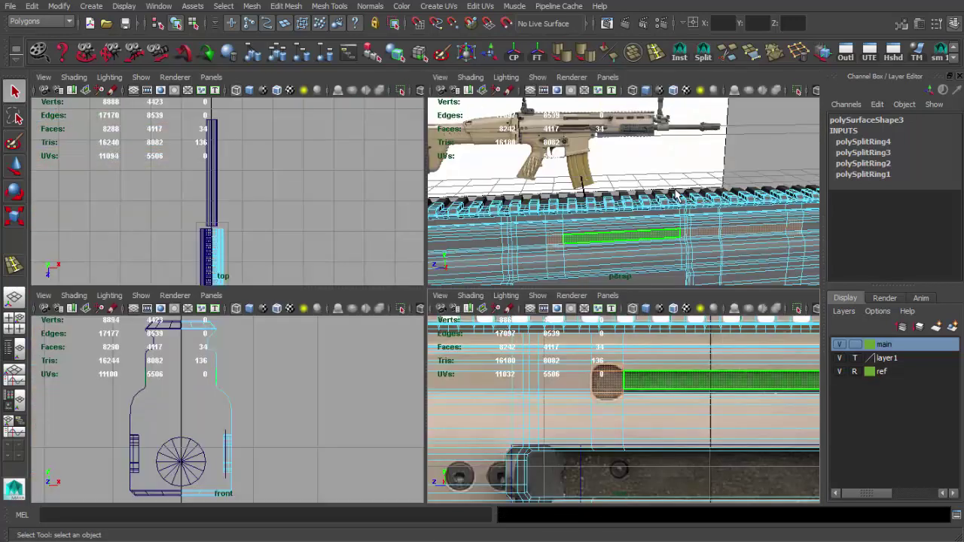
key("space")
mouse_move(509, 280)
left_mouse_down("alt")
mouse_move(399, 320)
mouse_move(624, 344)
mouse_move(576, 361)
left_mouse_up("alt")
Extrude the slot faces and push them into the receiver.
key("ctrl+e")
key("w")
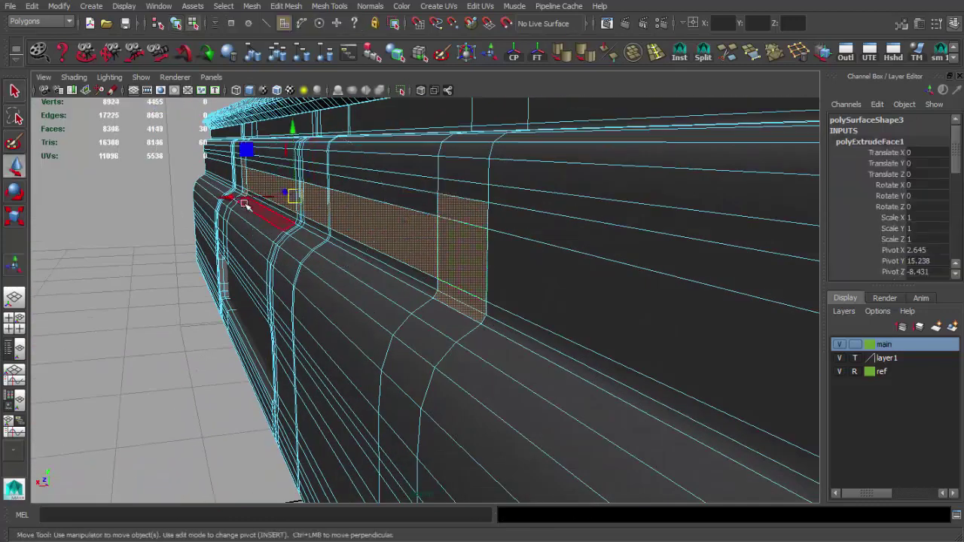
mouse_move(245, 203)
left_mouse_down("alt")
mouse_move(535, 233)
mouse_move(540, 215)
left_mouse_up("alt")
Extract the selected slot faces into polySurface4 and scale the piece slightly.
left_click(251, 6)
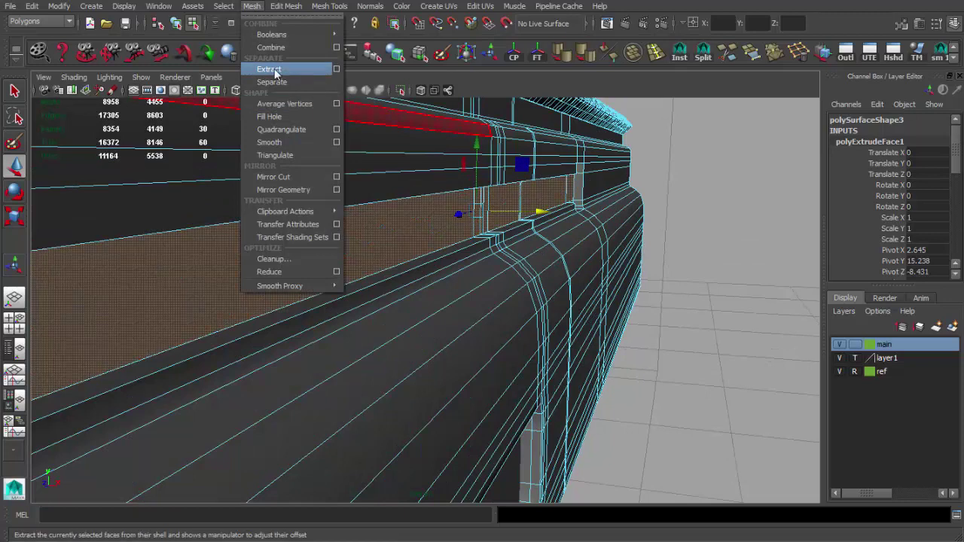
left_click(274, 73)
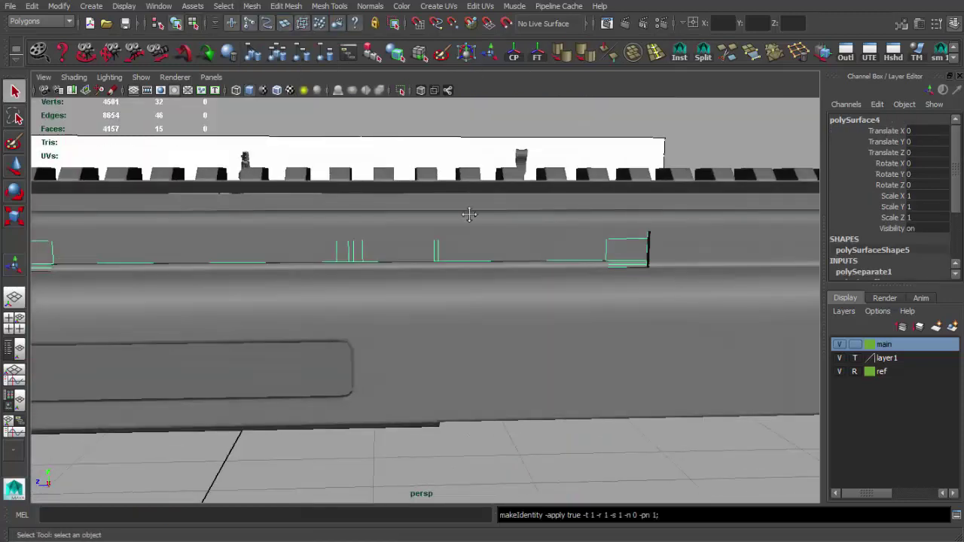
key("f")
right_click_drag(445, 263, 389, 263)
left_click(417, 262)
key("r")
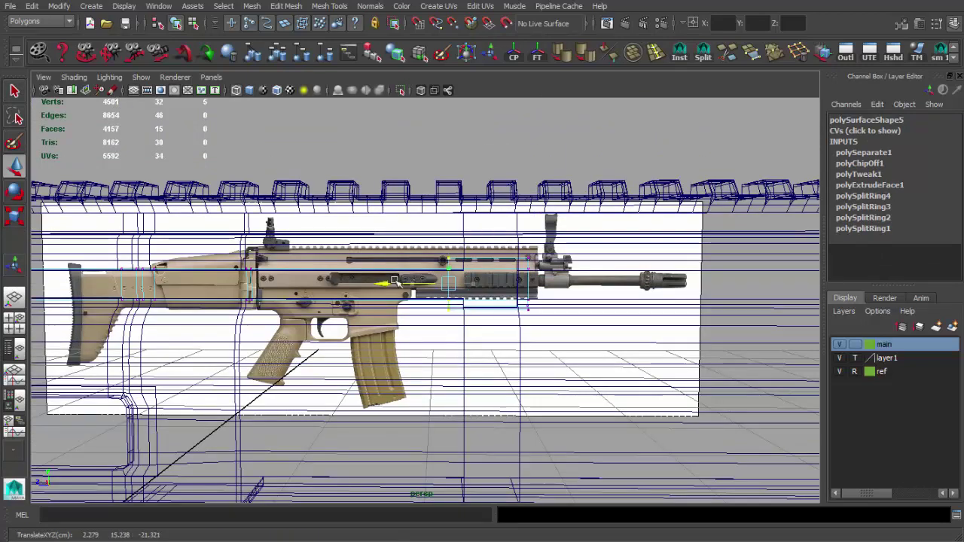
Reselect the receiver mesh and return to the side view framed on the slot notch.
key("f")
left_click(473, 294)
mouse_move(533, 318)
left_mouse_down("alt")
mouse_move(554, 300)
mouse_move(510, 353)
left_mouse_up("alt")
key("w")
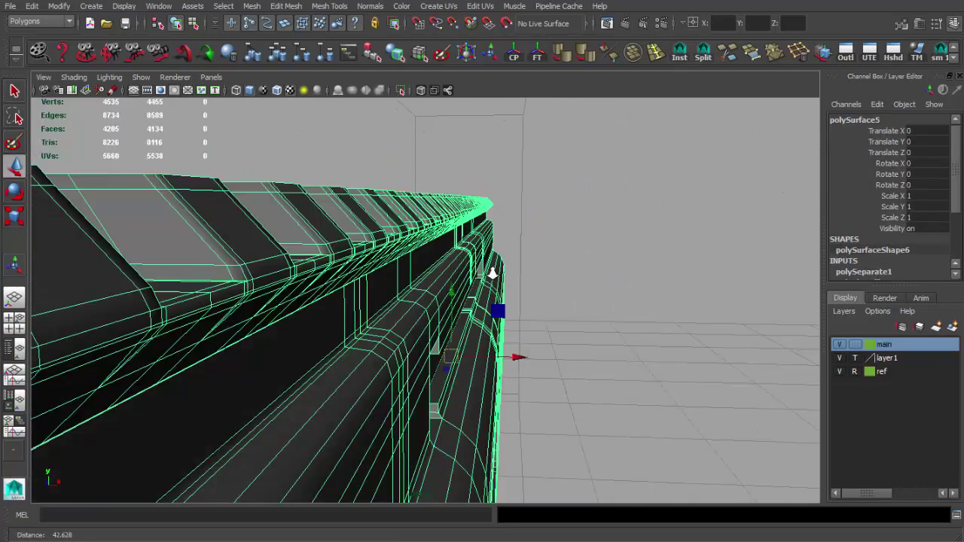
key("ctrl+z")
key("ctrl+z")
key("ctrl+z")
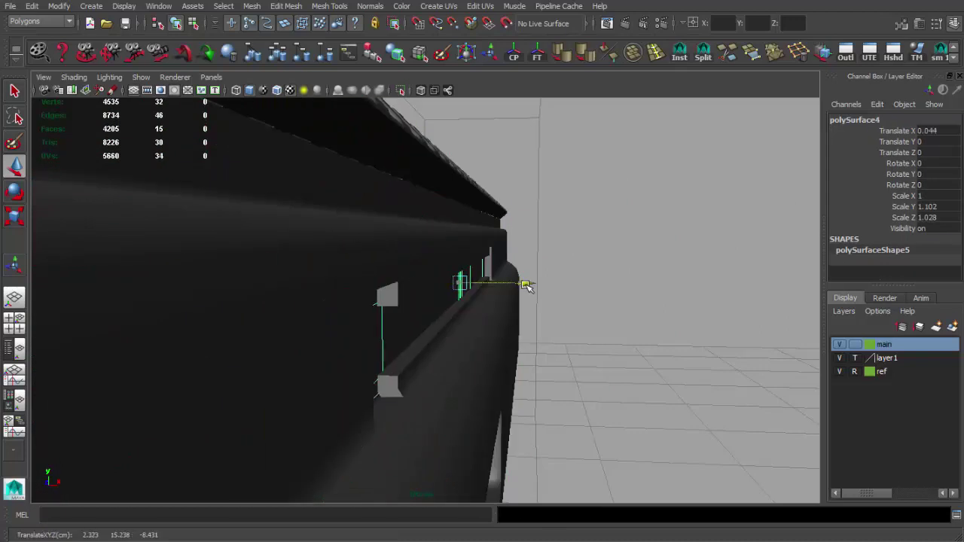
key("ctrl+z")
left_click_drag(574, 316, 383, 301, "alt")
left_click(508, 314)
key("f")
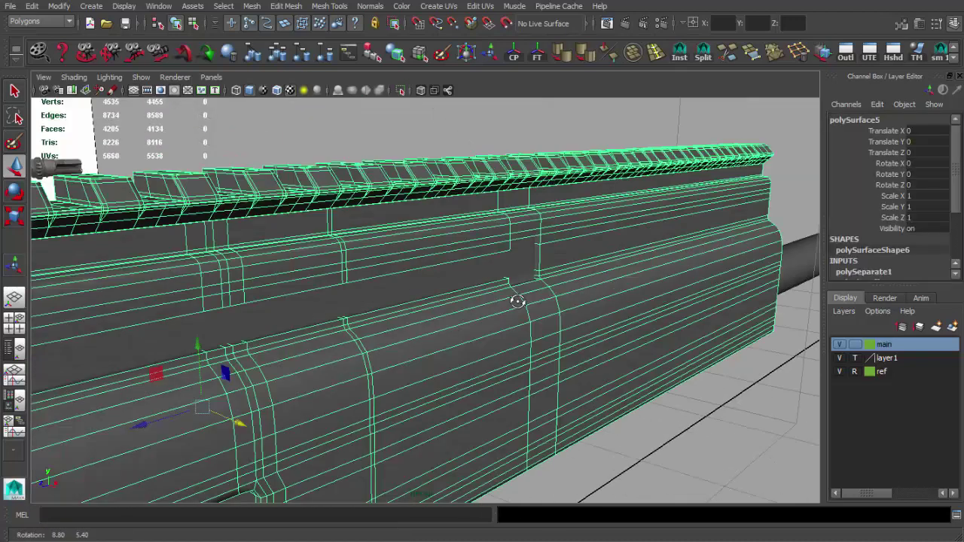
left_click_drag(516, 301, 471, 274, "alt")
key("ctrl+z")
key("ctrl+z")
key("space")
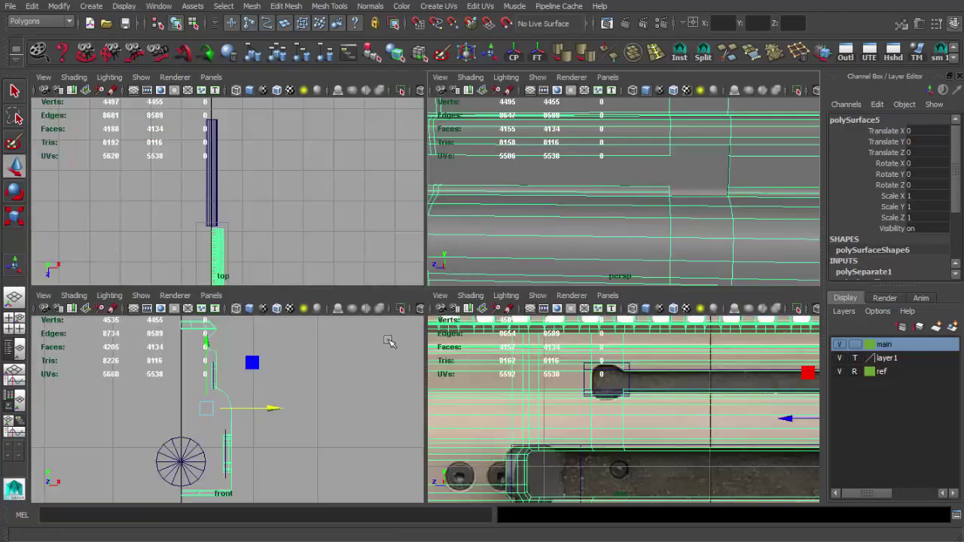
key("space")
key("ctrl+z")
key("ctrl+z")
key("ctrl+z")
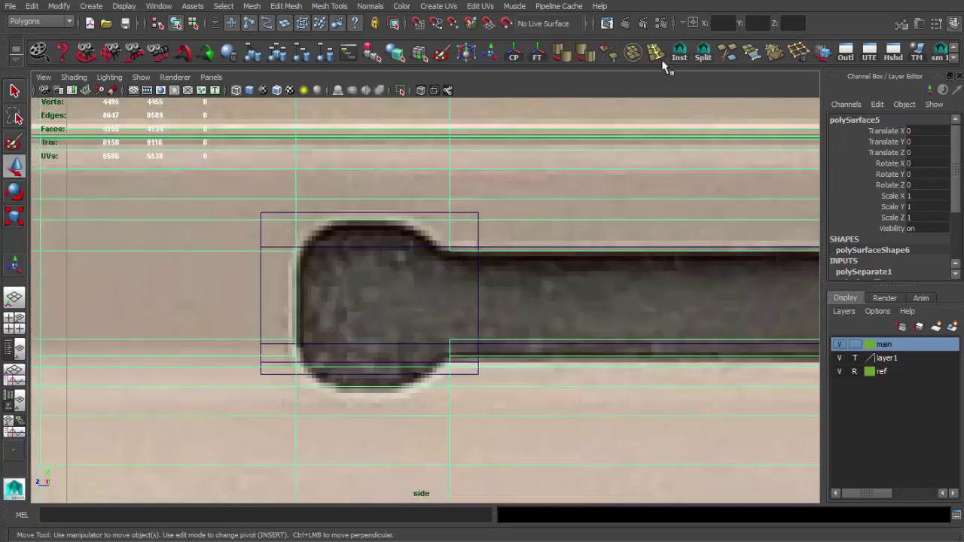
key("ctrl+z")
Insert a vertical edge loop beside the notch, delete the unwanted loop, and slide one toward the notch.
key("ctrl+z")
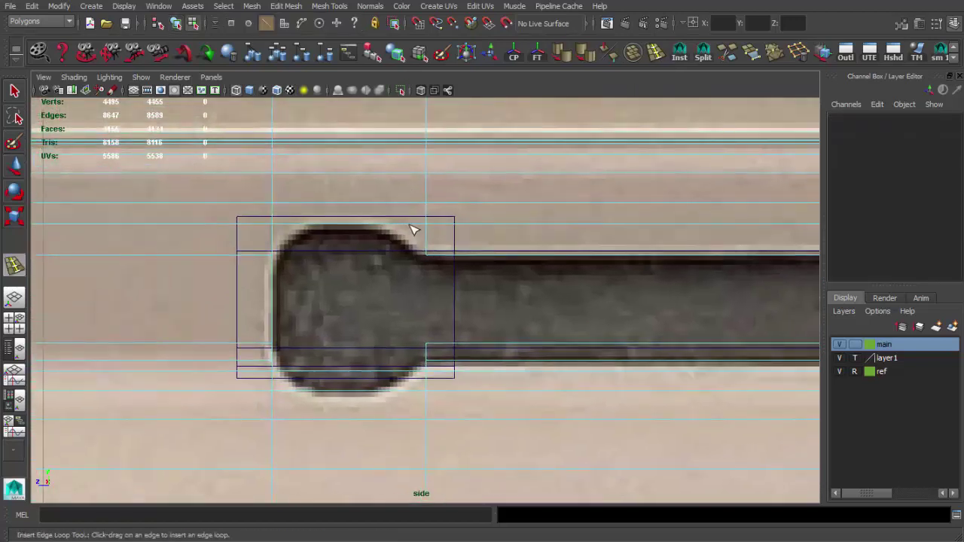
key("ctrl+z")
left_click(331, 286)
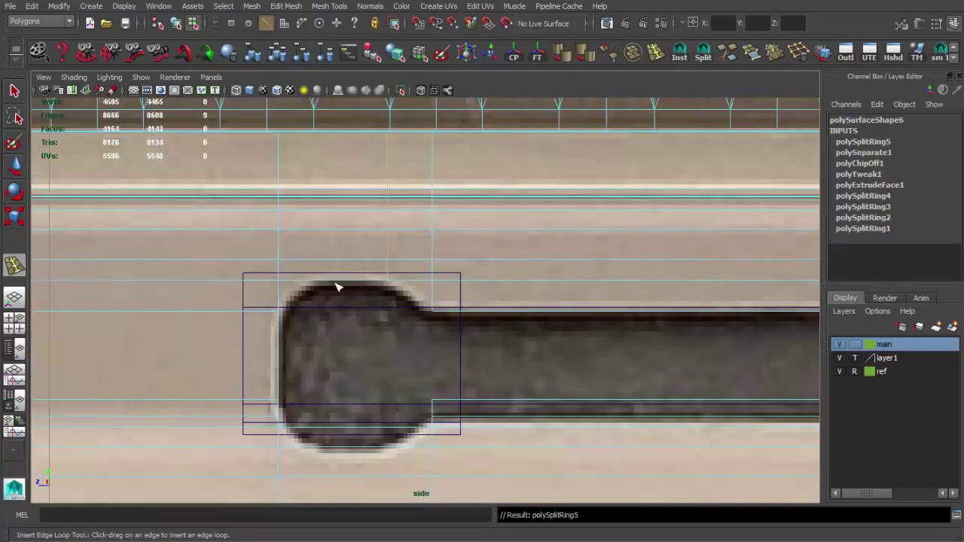
key("q")
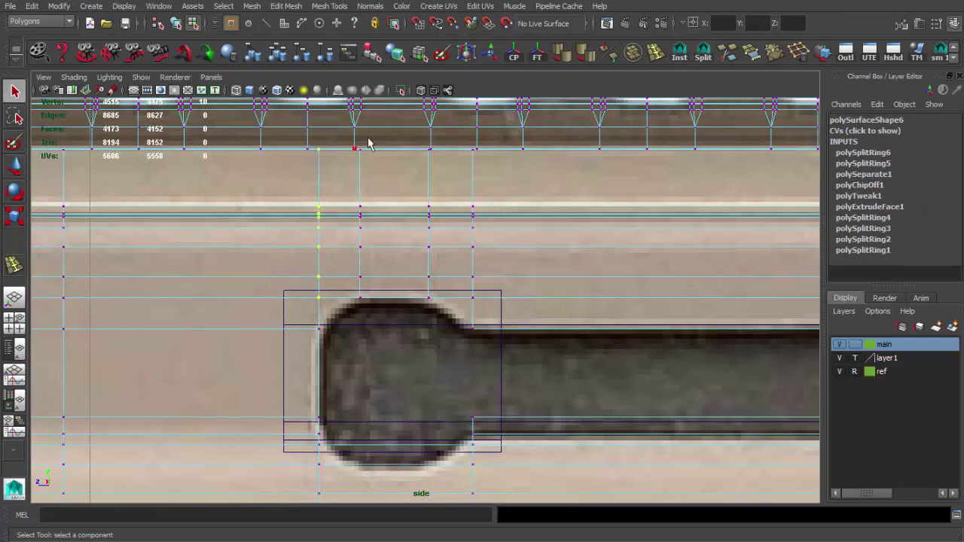
key("w")
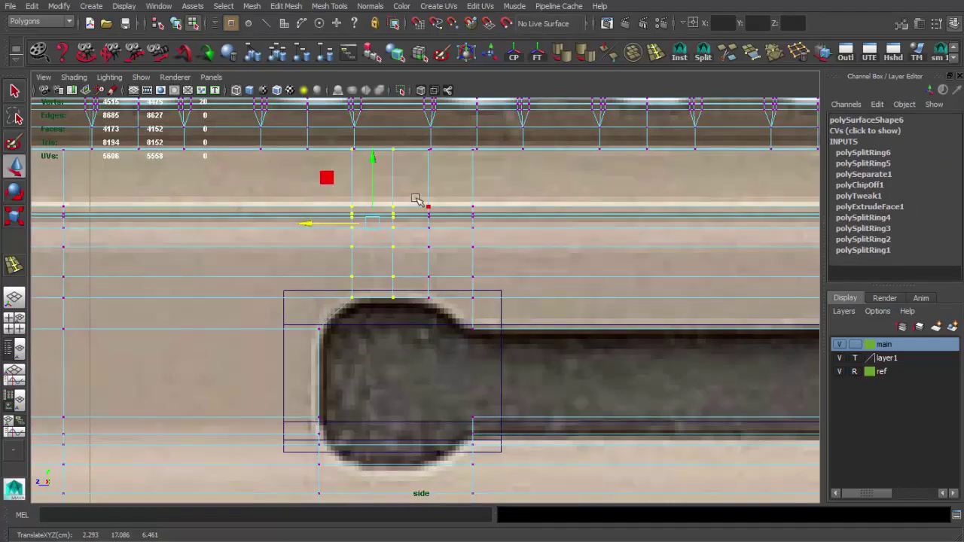
key("Delete")
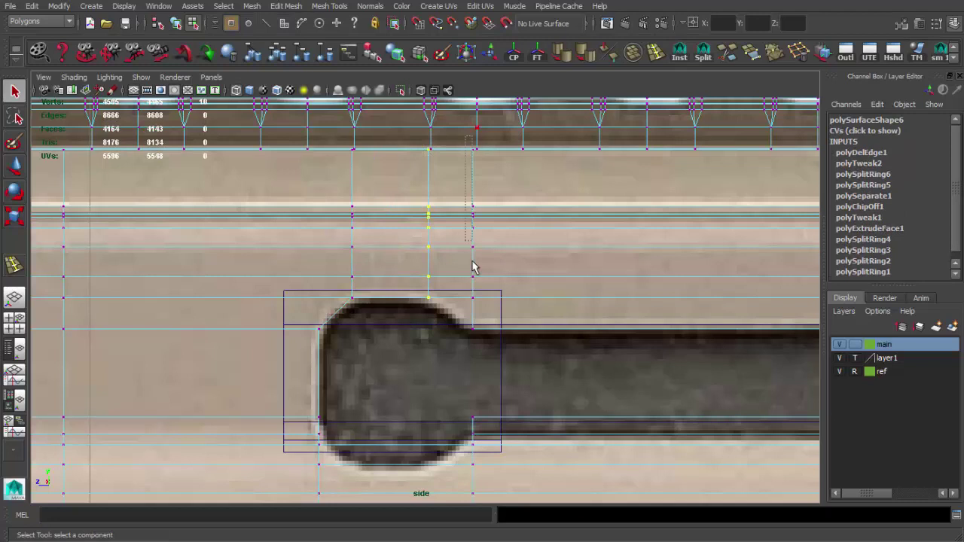
key("w")
left_click_drag(387, 223, 352, 224)
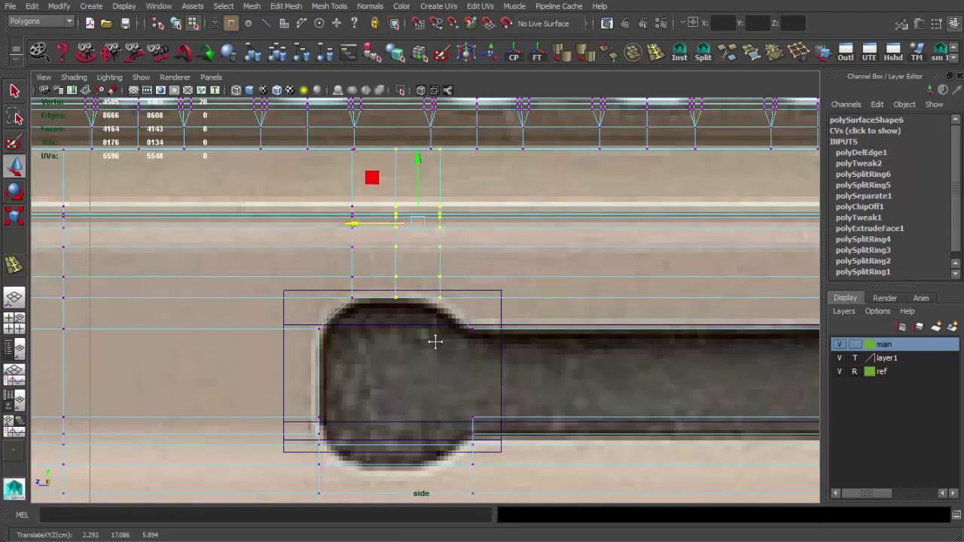
middle_click_drag(435, 341, 436, 294, "alt")
mouse_move(414, 251)
right_mouse_down("alt")
mouse_move(415, 297)
mouse_move(352, 271)
right_mouse_up("alt")
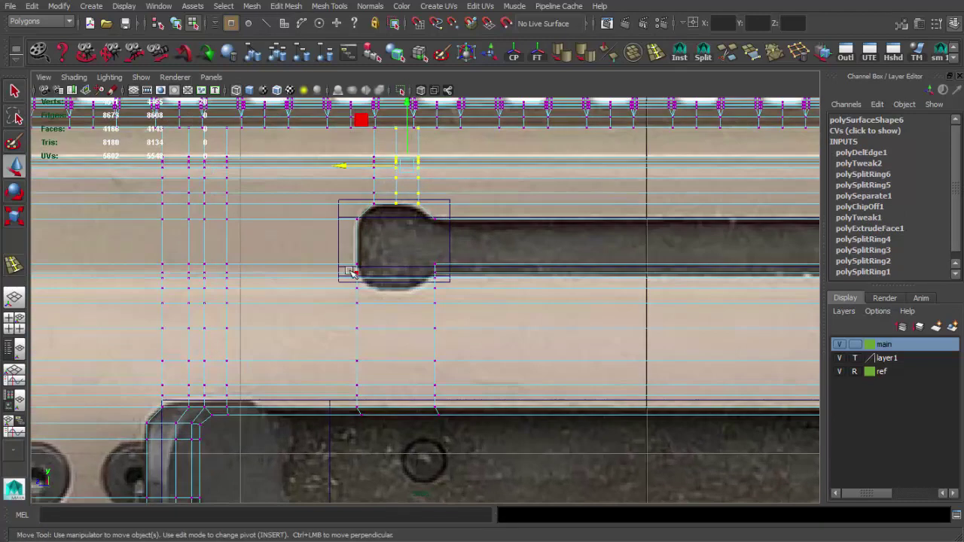
Select the vertex column at the notch's left edge and add a supporting edge loop.
left_click_drag(343, 281, 351, 340)
scroll(351, 340, "up", 3)
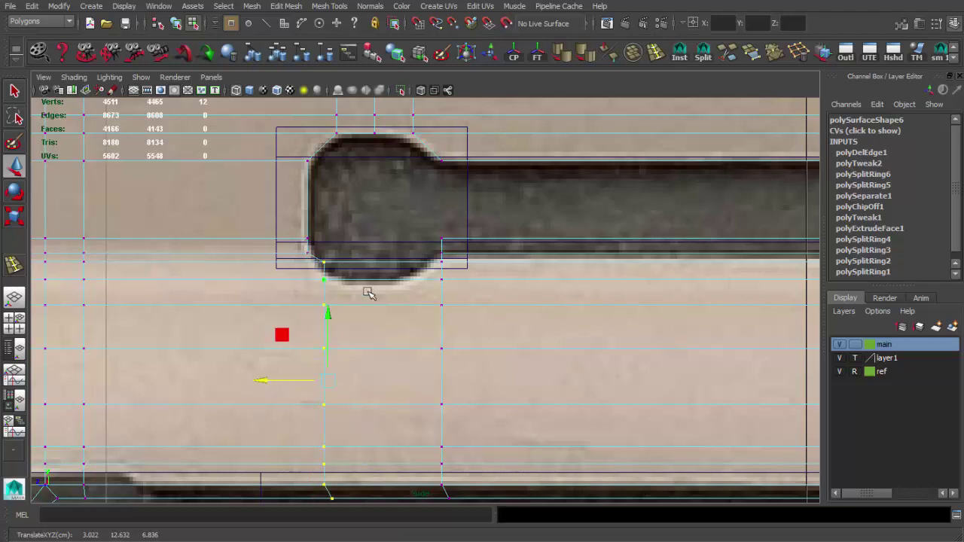
key("space")
key("space")
key("f")
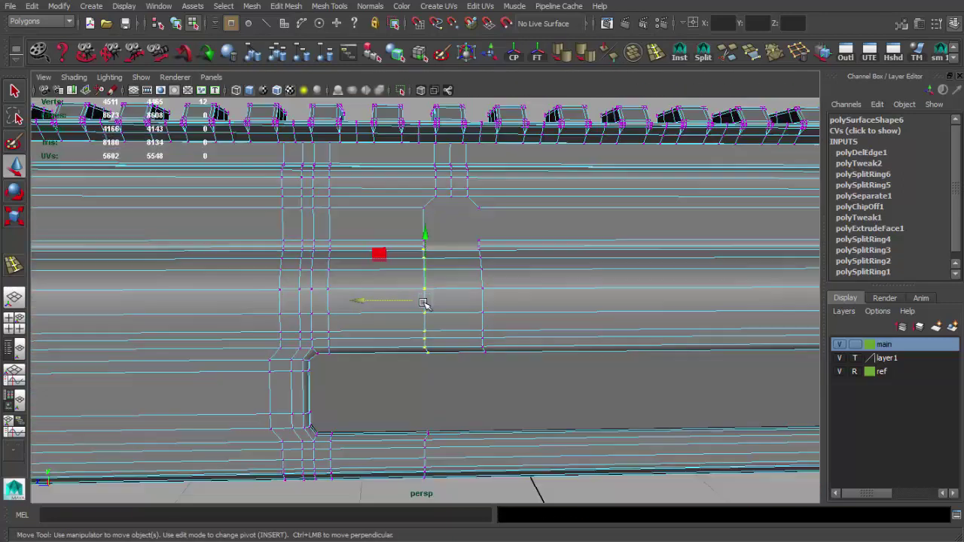
mouse_move(424, 302)
left_mouse_down("alt")
mouse_move(482, 323)
mouse_move(458, 319)
mouse_move(424, 274)
mouse_move(357, 299)
mouse_move(406, 301)
mouse_move(422, 249)
mouse_move(397, 243)
left_mouse_up("alt")
key("q")
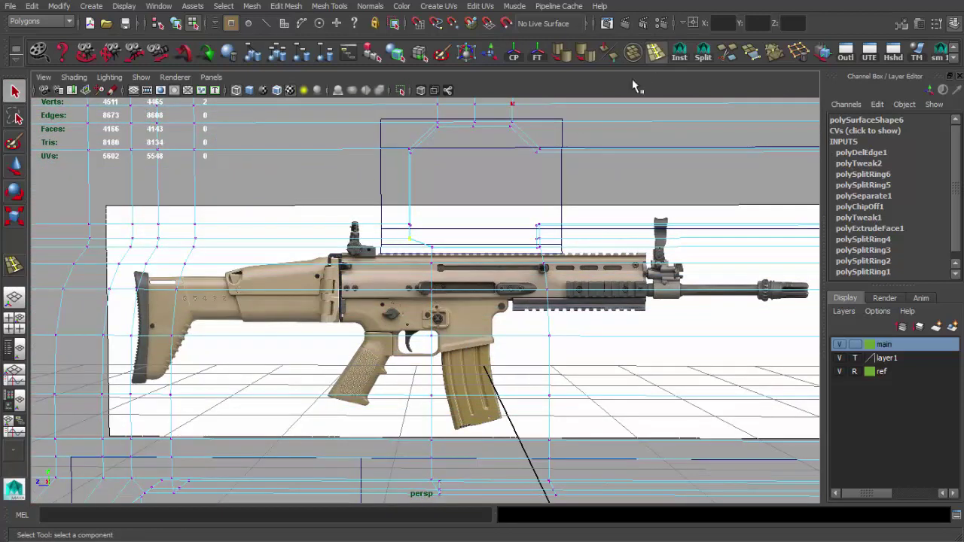
key("g")
left_click(409, 219)
key("q")
key("w")
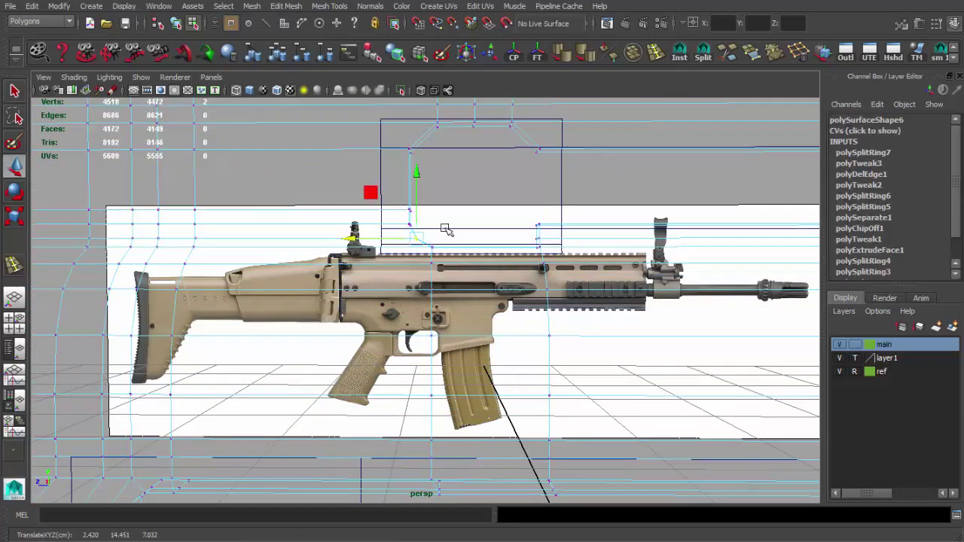
Add edge loops near the notch's lower corner and horizontally across the notch.
key("space")
key("space")
middle_click_drag(408, 255, 441, 360, "alt")
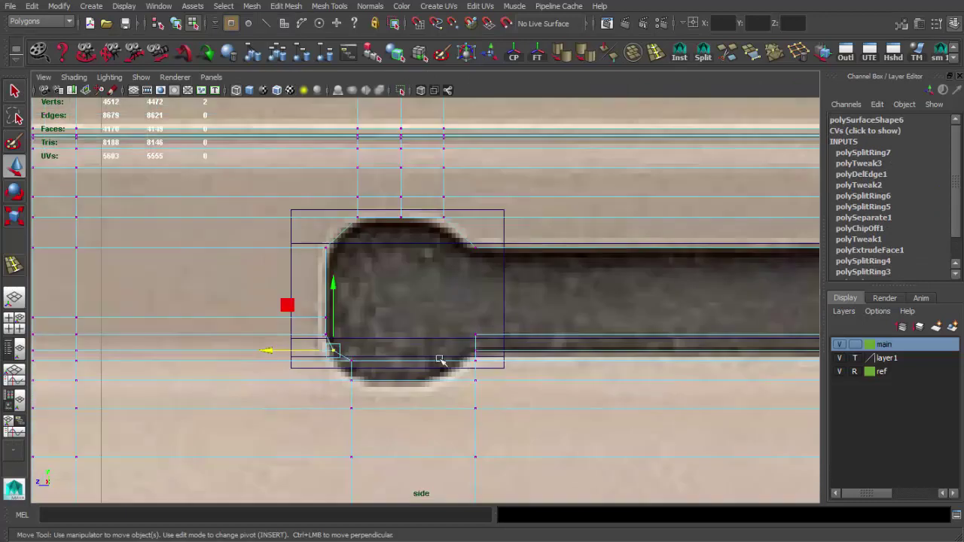
key("g")
left_click(336, 234)
key("q")
key("w")
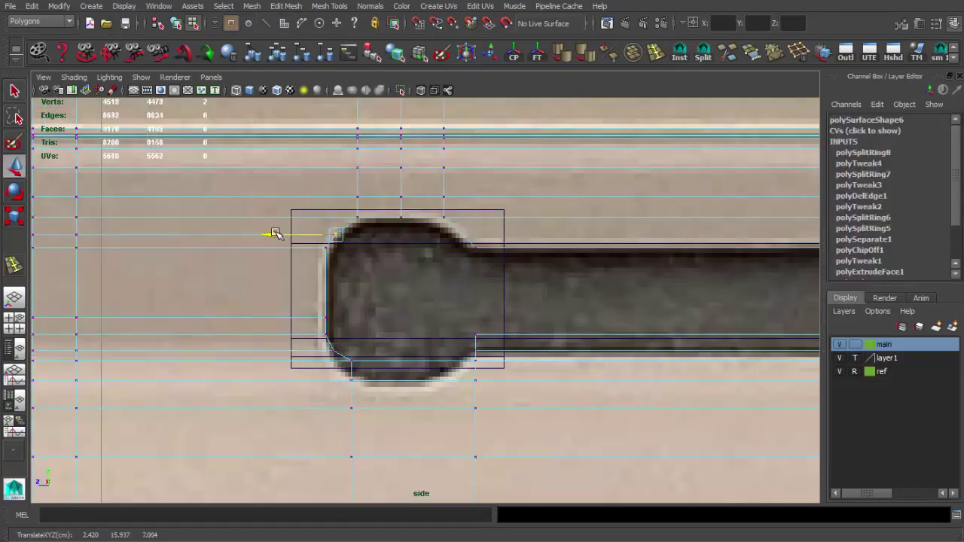
key("w")
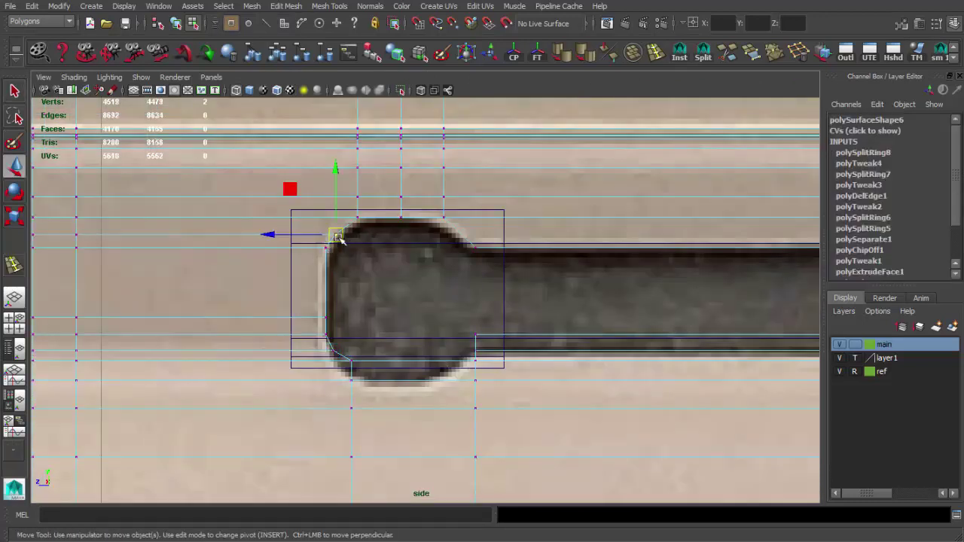
key("ctrl+z")
key("ctrl+z")
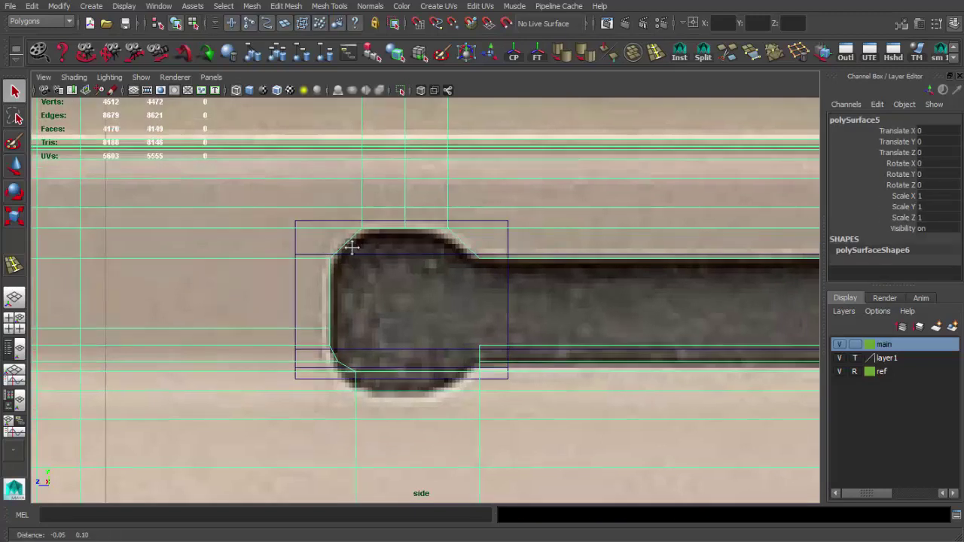
key("ctrl+z")
left_click(354, 256)
key("q")
key("w")
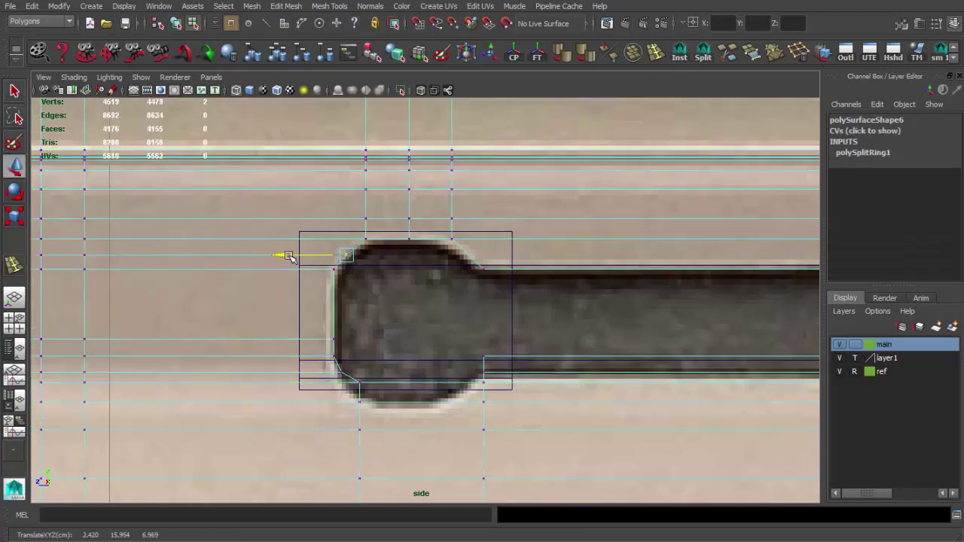
Add an edge loop near the notch's upper right corner.
scroll(286, 256, "down", 3)
scroll(351, 269, "up", 3)
scroll(354, 268, "up", 2)
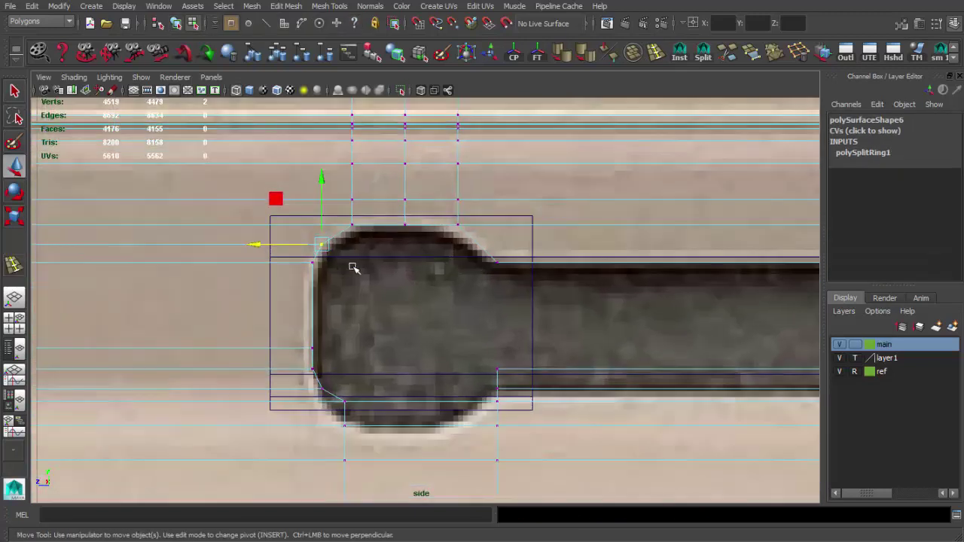
middle_click_drag(359, 276, 362, 261, "alt")
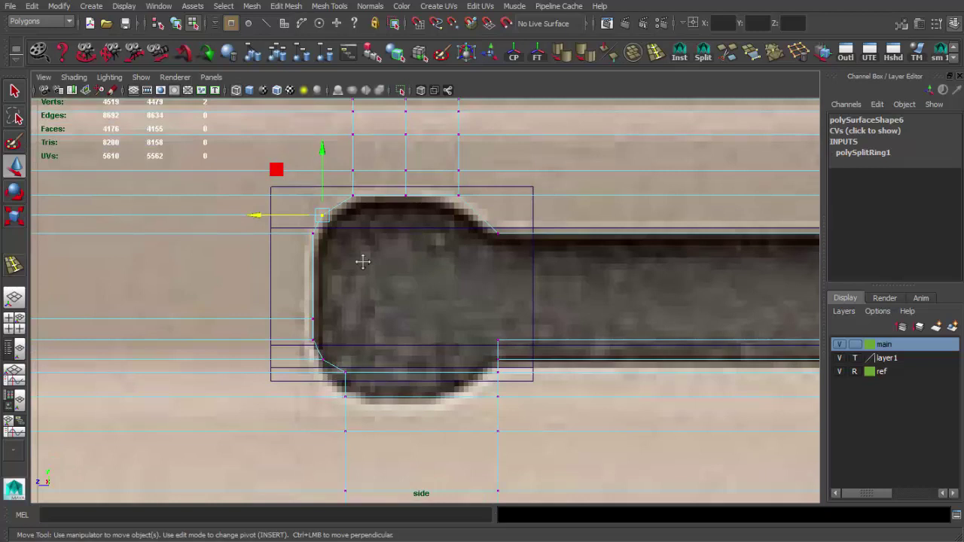
middle_click_drag(280, 222, 348, 256, "alt")
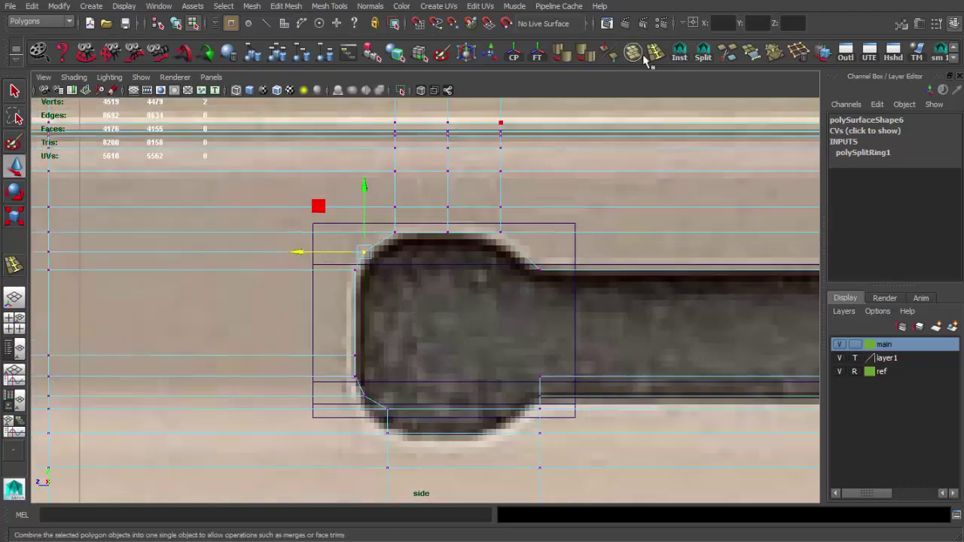
left_click(654, 53)
left_click(519, 252)
key("q")
key("w")
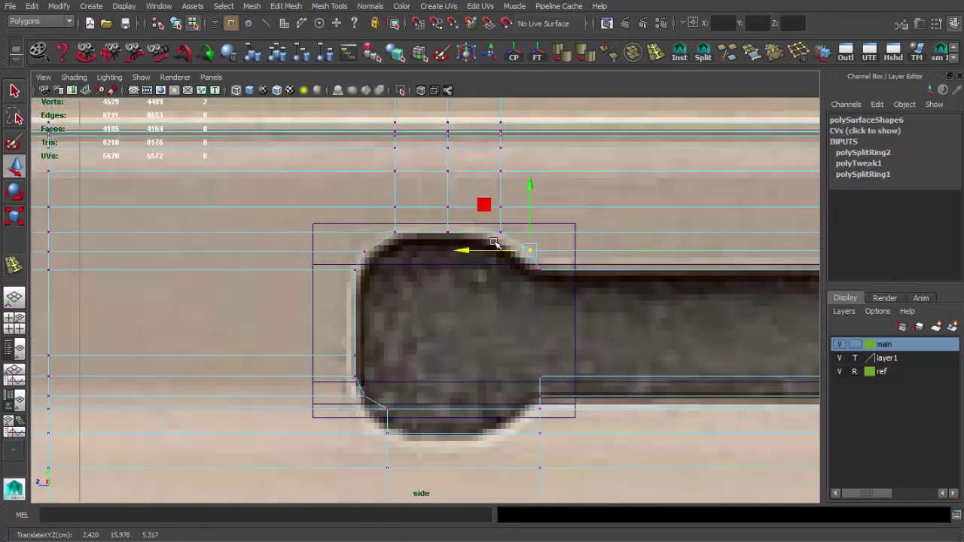
Move the notch's corner vertices to follow its rounded outline.
middle_click_drag(493, 242, 439, 245, "alt")
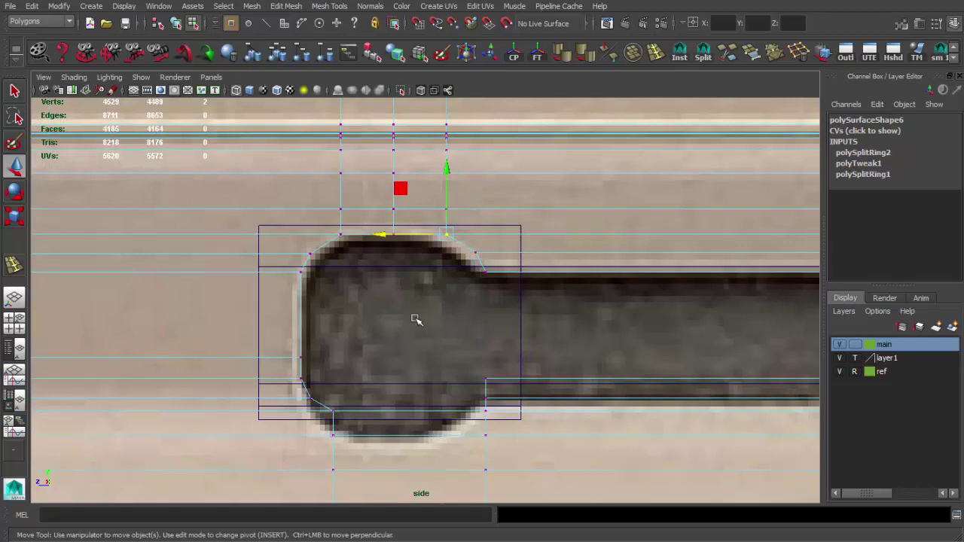
middle_click_drag(416, 320, 452, 322, "alt")
scroll(450, 345, "down", 5)
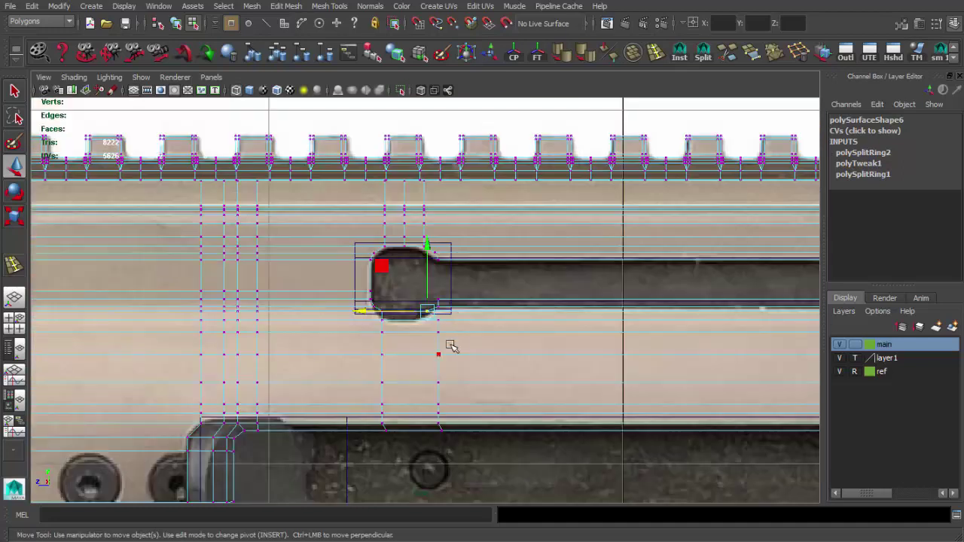
scroll(371, 378, "up", 3)
key("q")
key("w")
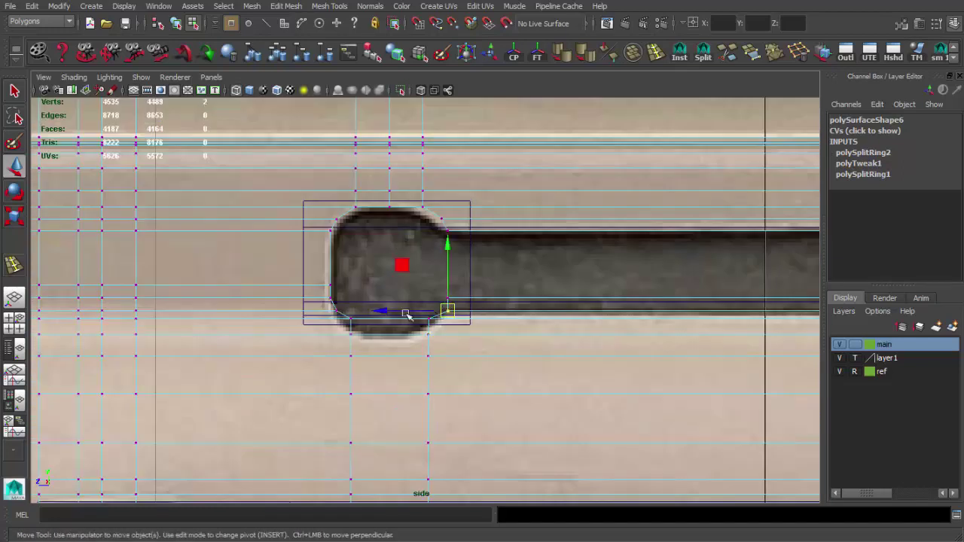
middle_click_drag(375, 310, 308, 325, "alt")
scroll(409, 311, "up", 1)
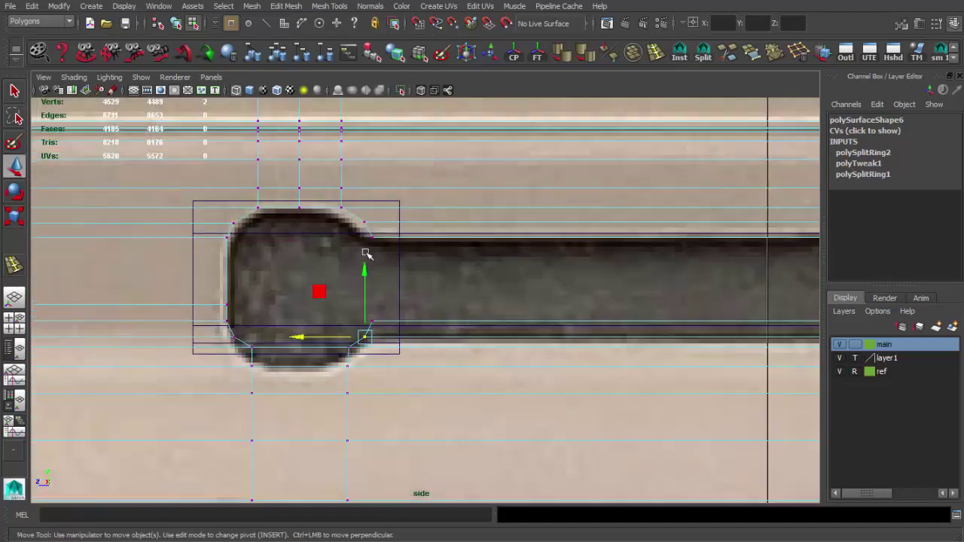
key("space")
key("space")
Smooth-preview the receiver, inspect the slot's rounded notch close up, and return to the side view.
key("5")
scroll(441, 263, "up", 5)
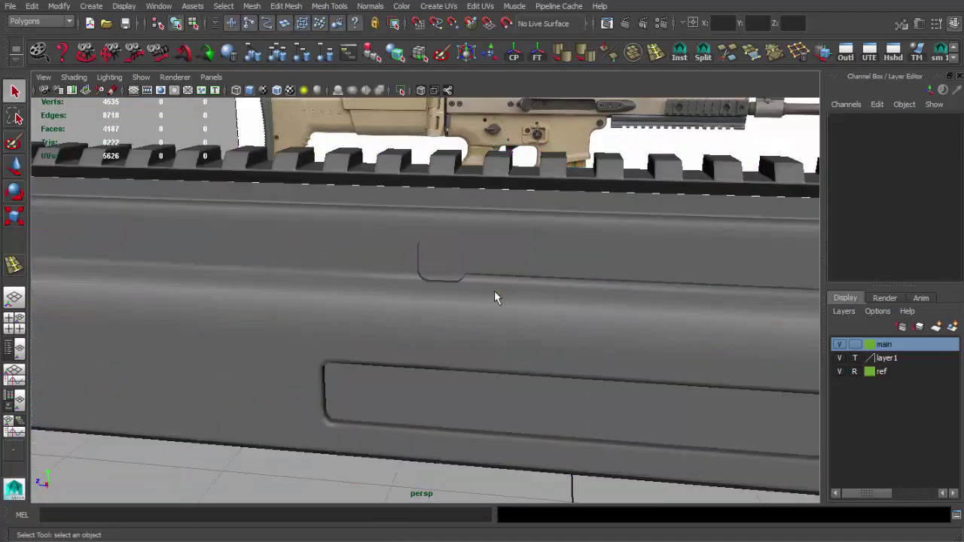
left_click_drag(494, 291, 315, 172, "alt")
scroll(472, 237, "up", 5)
left_click(449, 252)
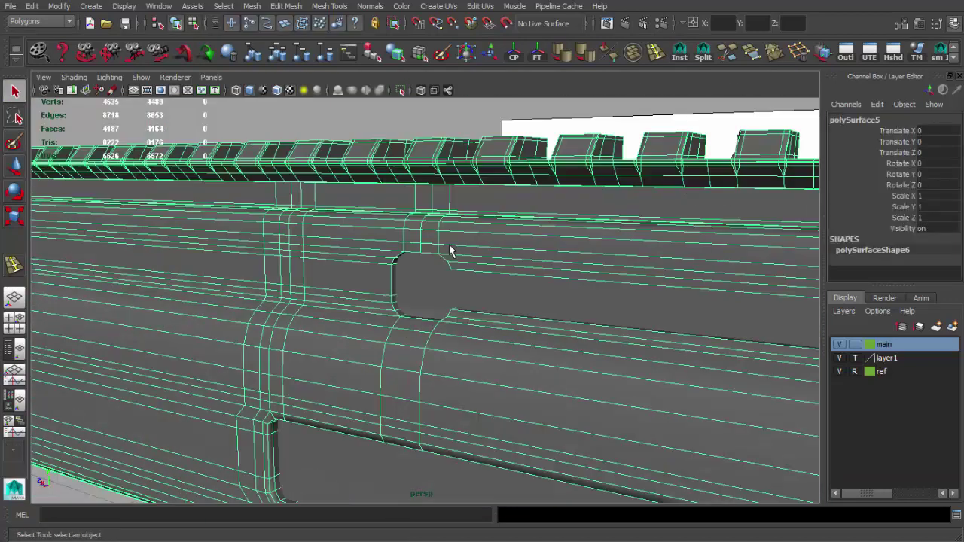
scroll(450, 252, "down", 8)
left_click_drag(482, 249, 495, 253, "alt")
scroll(478, 276, "up", 3)
scroll(439, 336, "up", 5)
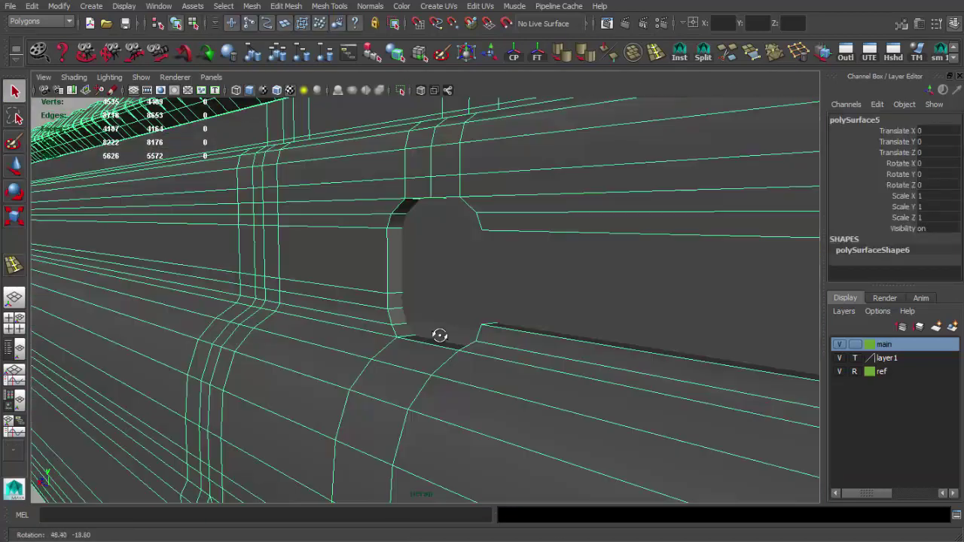
mouse_move(439, 335)
left_mouse_down("alt")
mouse_move(613, 338)
mouse_move(204, 304)
mouse_move(505, 390)
left_mouse_up("alt")
scroll(637, 359, "up", 2)
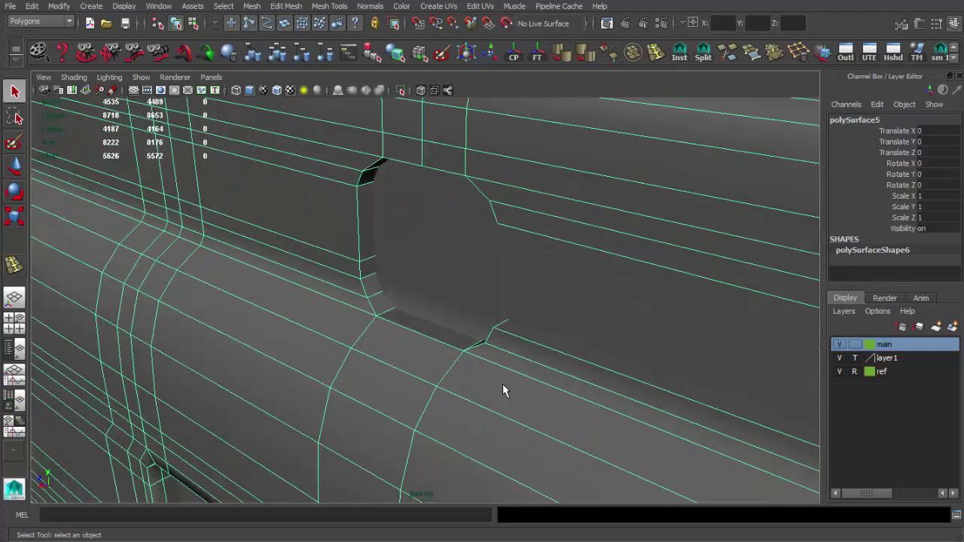
scroll(552, 329, "up", 3)
scroll(572, 331, "down", 2)
scroll(572, 332, "down", 3)
left_click_drag(490, 317, 361, 306, "alt")
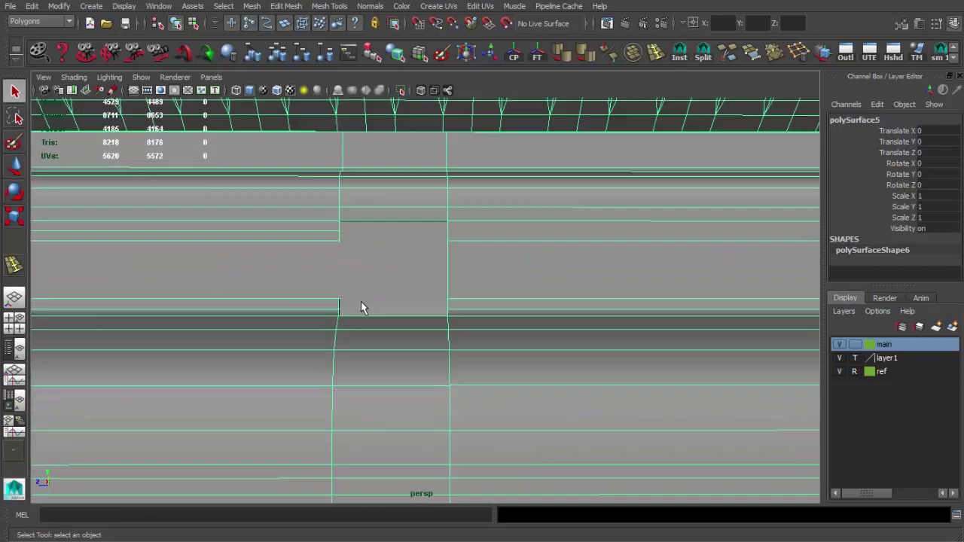
key("space")
key("space")
scroll(462, 308, "up", 5)
Select the vertex column beside the round hole and move it onto the hole's edge.
scroll(462, 308, "down", 2)
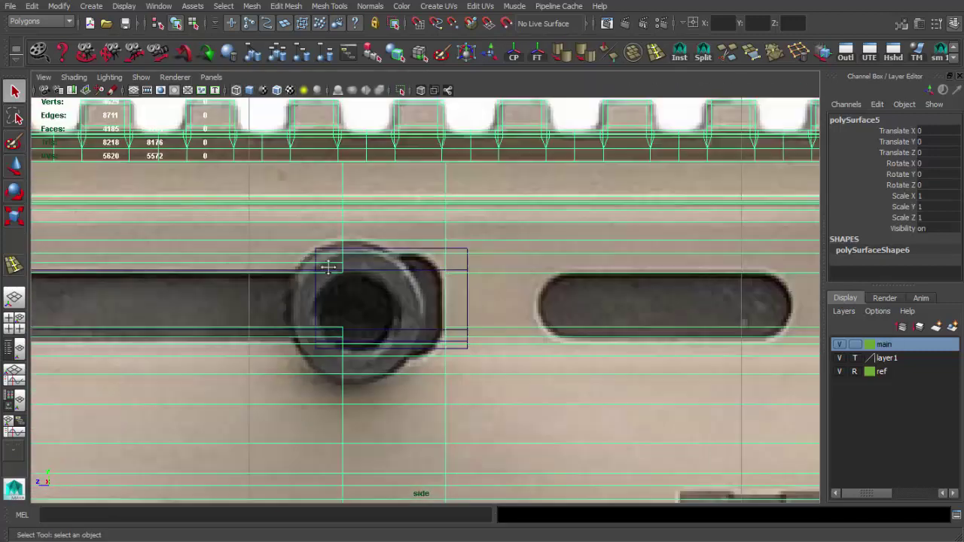
scroll(475, 221, "up", 2)
middle_click_drag(475, 221, 467, 251, "alt")
key("F8")
scroll(467, 251, "down", 1)
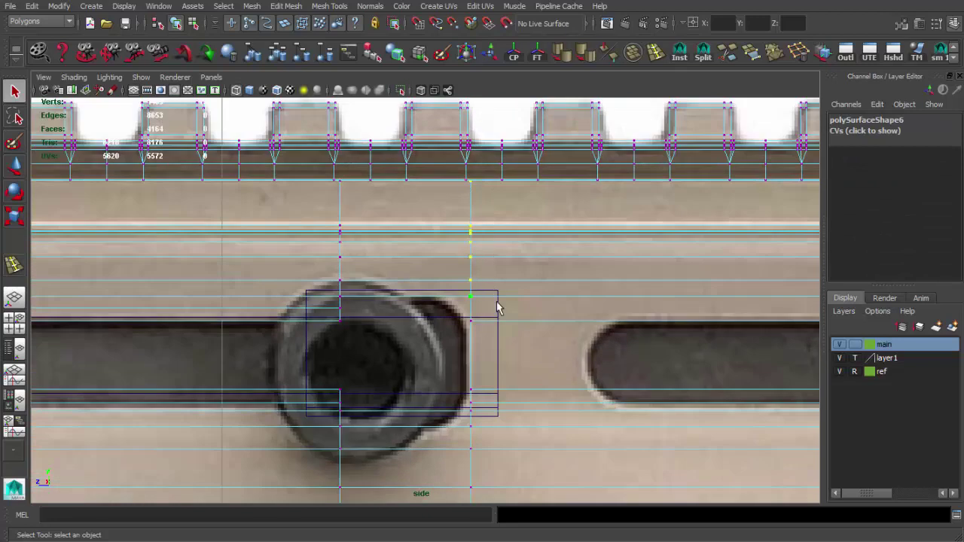
key("w")
left_click_drag(407, 239, 402, 239)
scroll(424, 340, "down", 2)
scroll(354, 258, "up", 1)
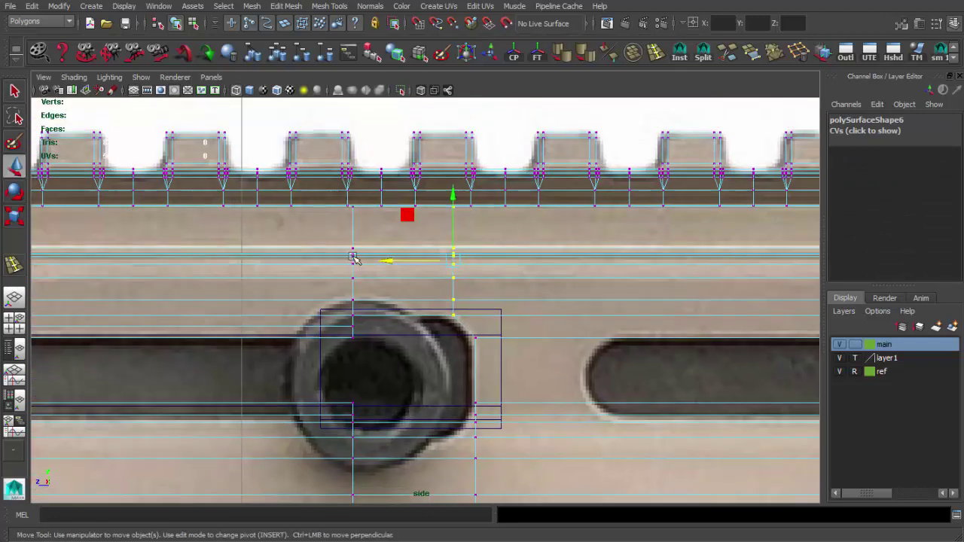
left_click_drag(289, 266, 305, 265)
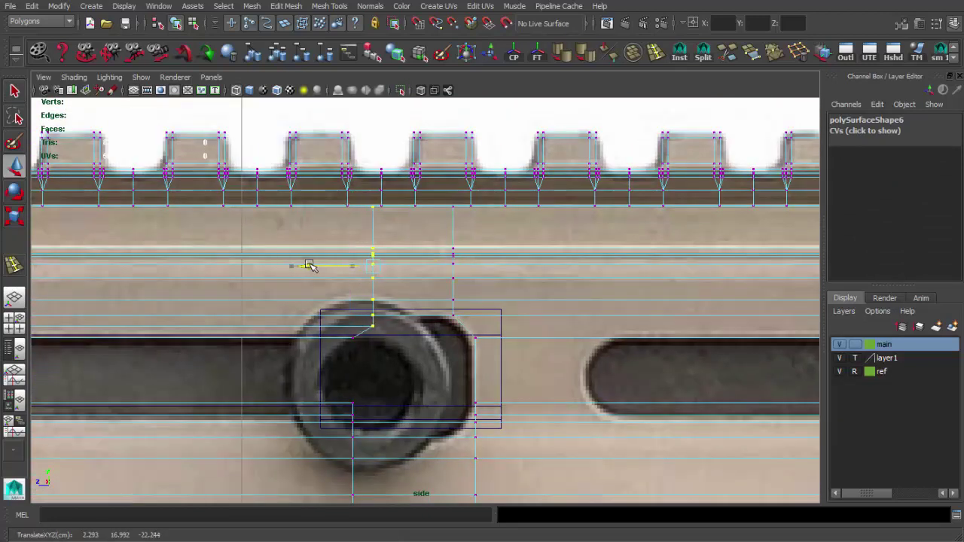
Shift the remaining vertex columns and corner vertices to match the hole outline.
scroll(376, 338, "up", 1)
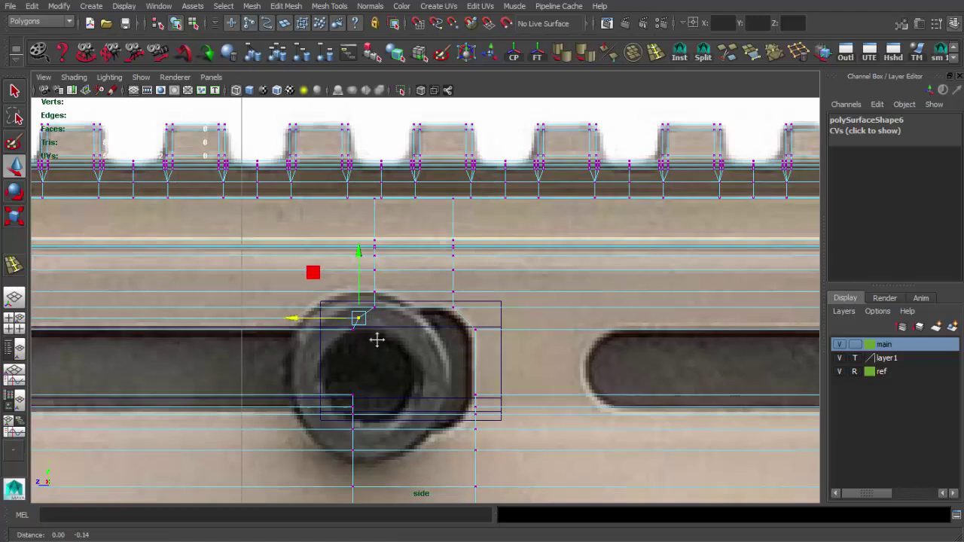
scroll(331, 346, "up", 2)
left_click_drag(279, 395, 304, 393)
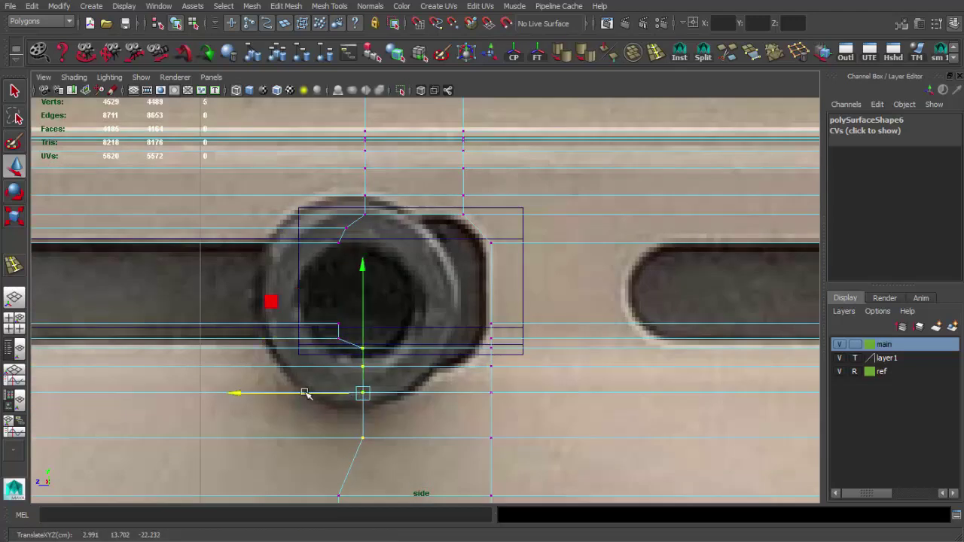
left_click_drag(348, 344, 330, 332)
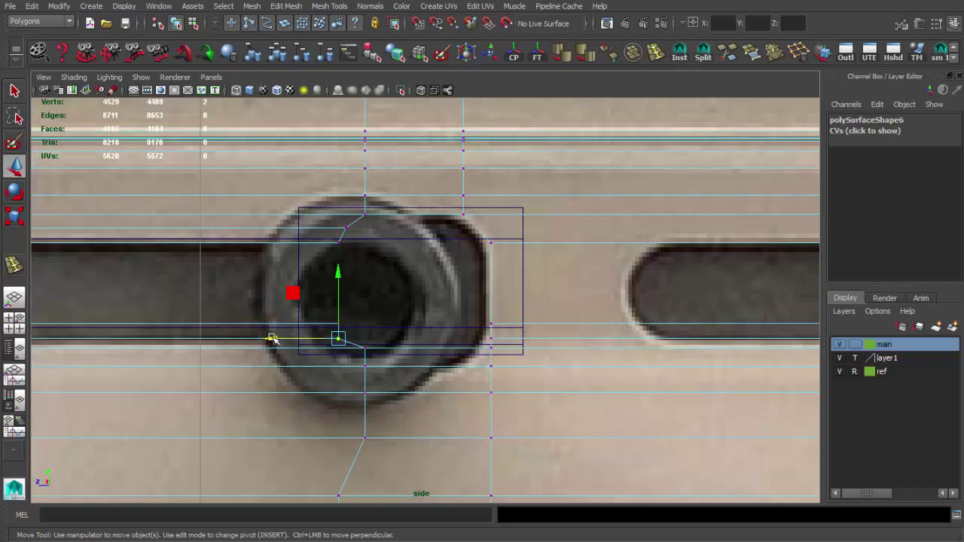
left_click_drag(485, 354, 503, 444)
left_click_drag(430, 392, 402, 394)
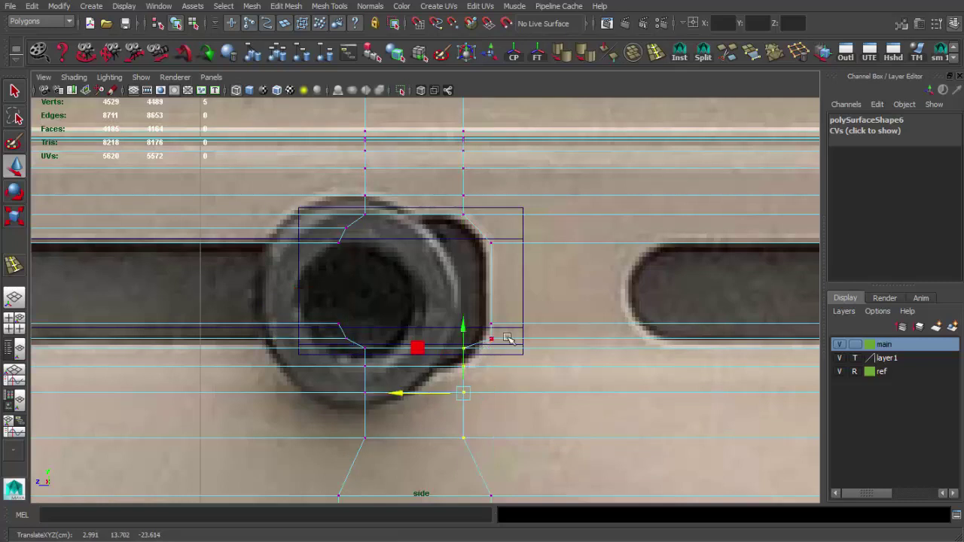
Split an edge ring through the notch area and select its new vertex column below the hole.
left_click(645, 63)
mouse_move(477, 222)
left_mouse_down()
mouse_move(423, 227)
mouse_move(508, 238)
left_mouse_up()
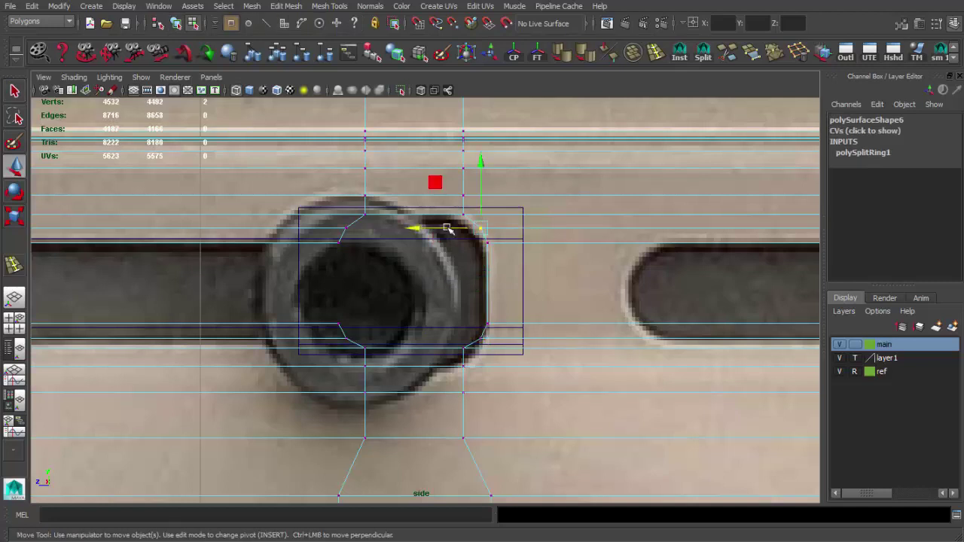
scroll(510, 334, "down", 5)
scroll(382, 256, "down", 5)
left_click_drag(383, 256, 344, 338)
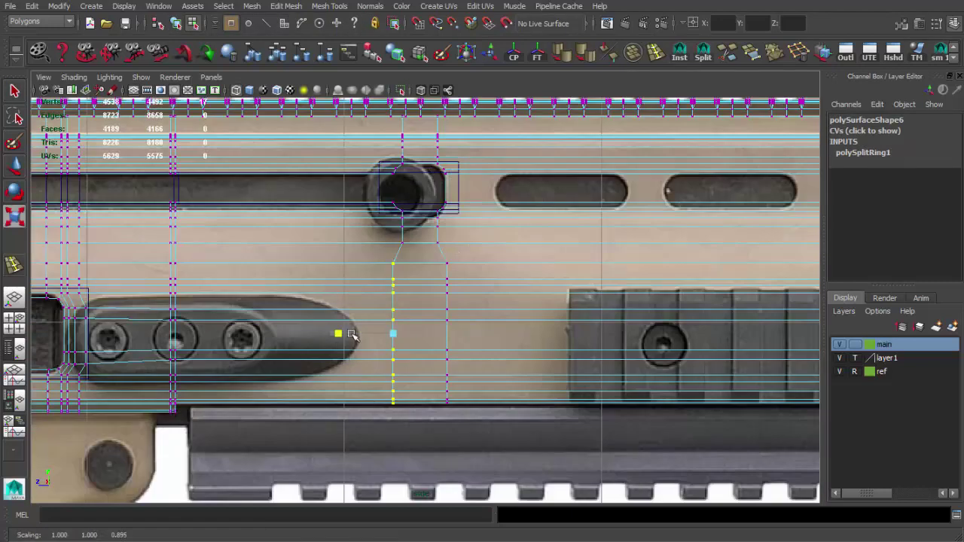
Frame the rounded notch close up in the perspective view and select the receiver mesh.
key("q")
key("space")
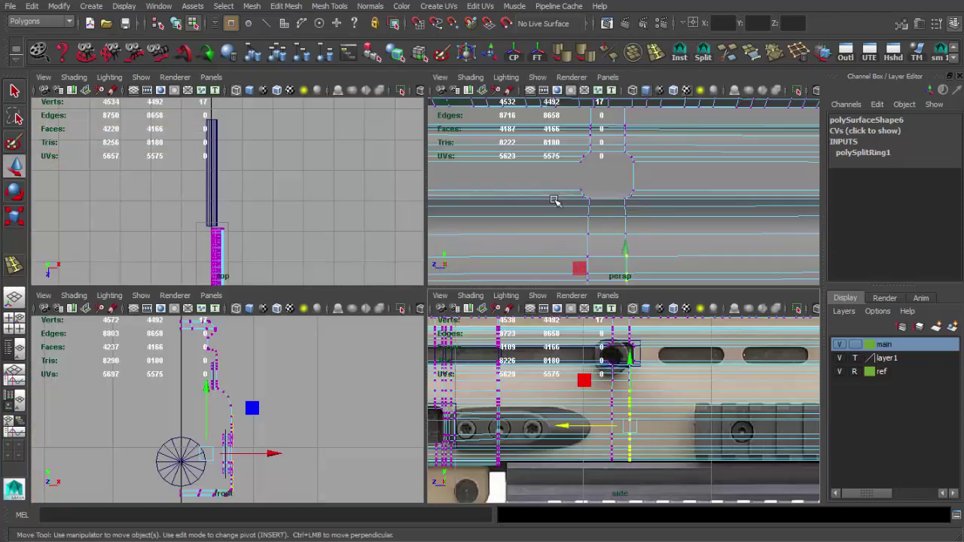
key("space")
key("F8")
left_click_drag(422, 280, 544, 225, "alt")
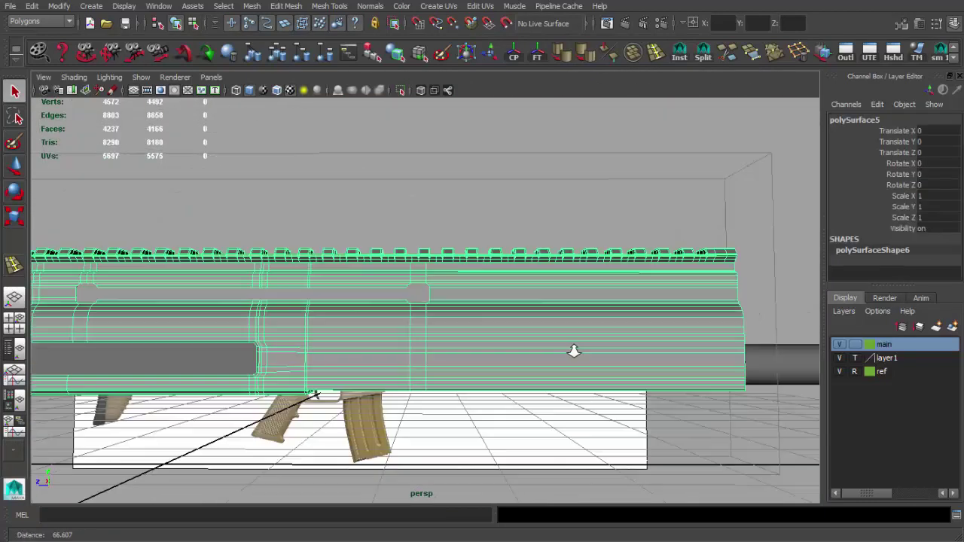
right_click_drag(544, 225, 429, 328, "alt")
left_click_drag(428, 328, 467, 294, "alt")
right_click(495, 243, "shift")
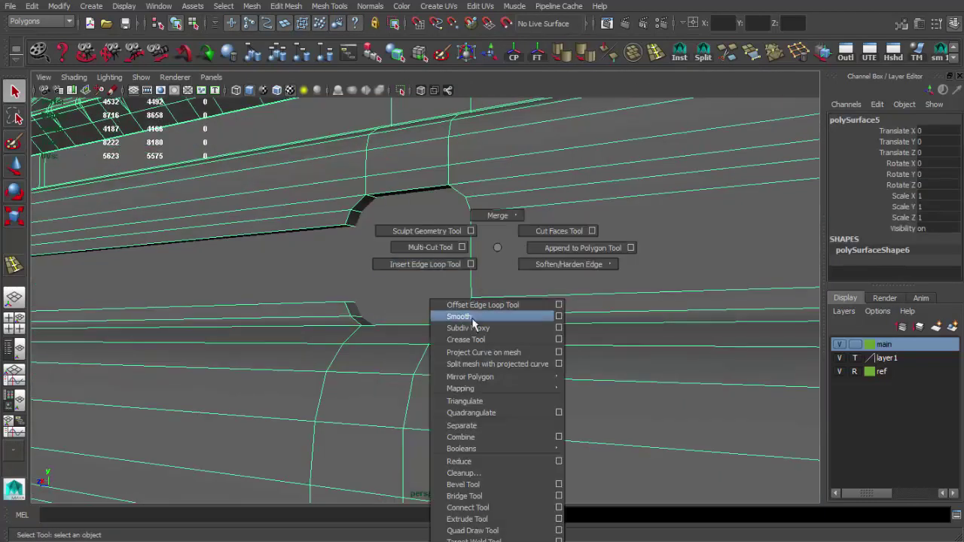
mouse_move(494, 243)
left_mouse_down("alt")
mouse_move(367, 120)
mouse_move(467, 277)
mouse_move(415, 275)
left_mouse_up("alt")
left_click(467, 276)
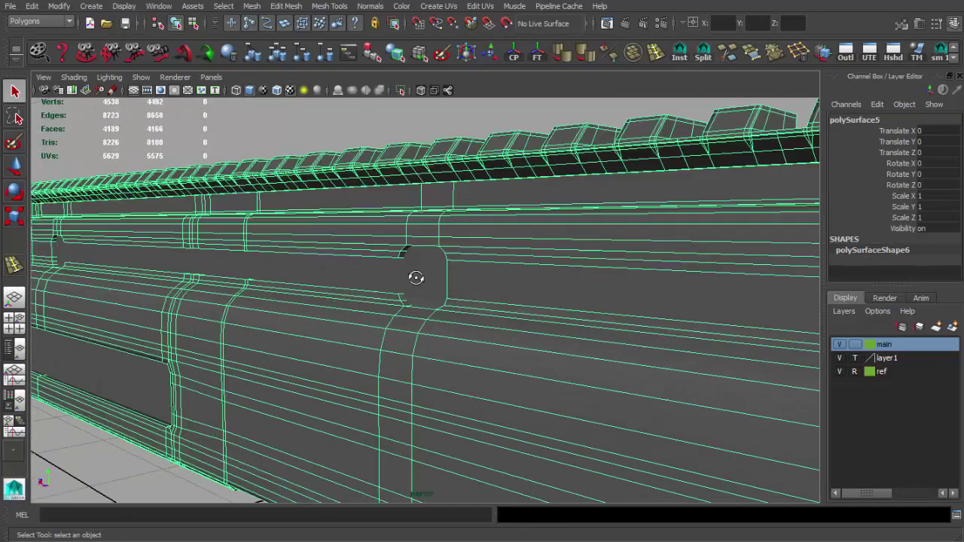
mouse_move(415, 276)
right_mouse_down("alt")
mouse_move(518, 255)
mouse_move(411, 282)
right_mouse_up("alt")
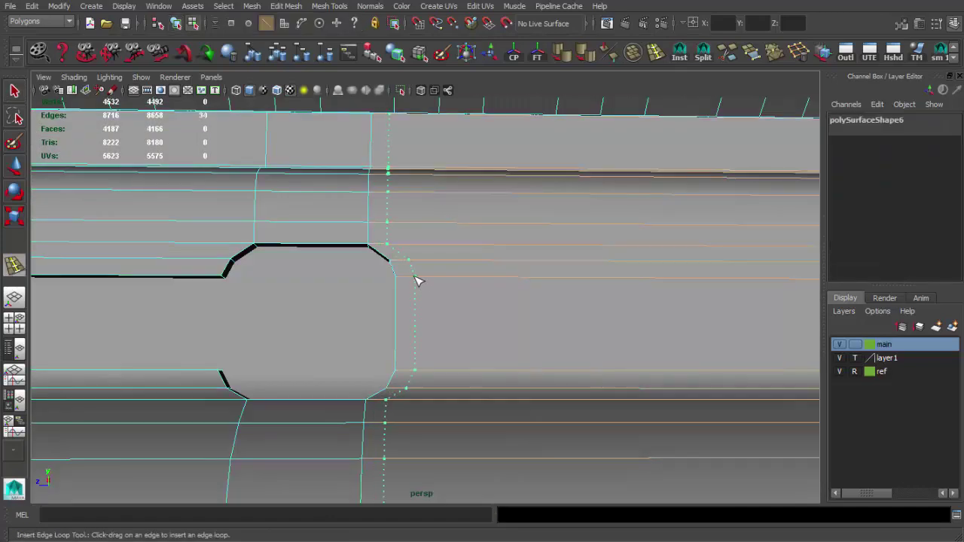
Insert supporting edge loops on either side of the rounded notch.
left_click(467, 278)
scroll(467, 279, "down", 5)
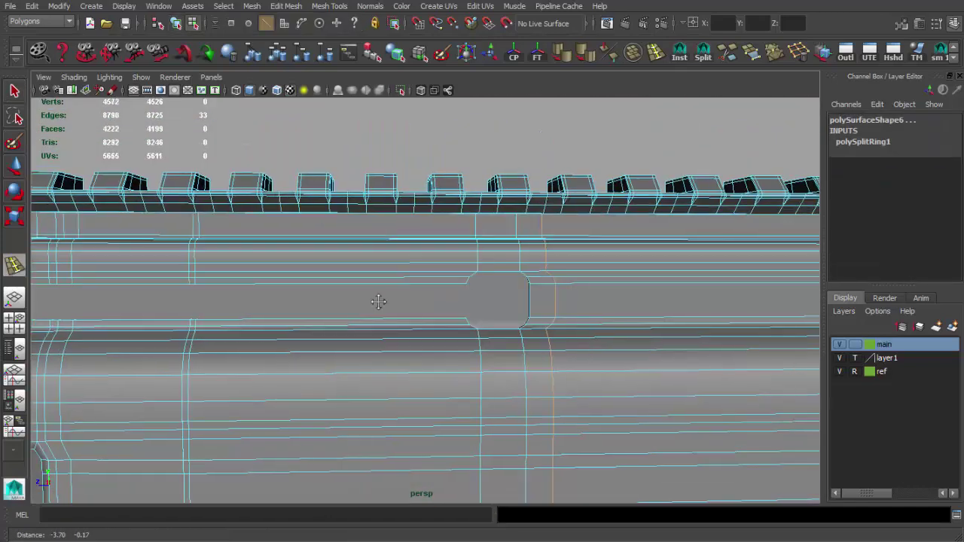
left_click(434, 317)
left_click(421, 322)
mouse_move(421, 322)
left_mouse_down("alt")
mouse_move(488, 324)
mouse_move(344, 261)
left_mouse_up("alt")
left_click(344, 260)
left_click(479, 264)
Isolate the receiver mesh in the view and save the scene as weapon_0x.0001.ma.
key("q")
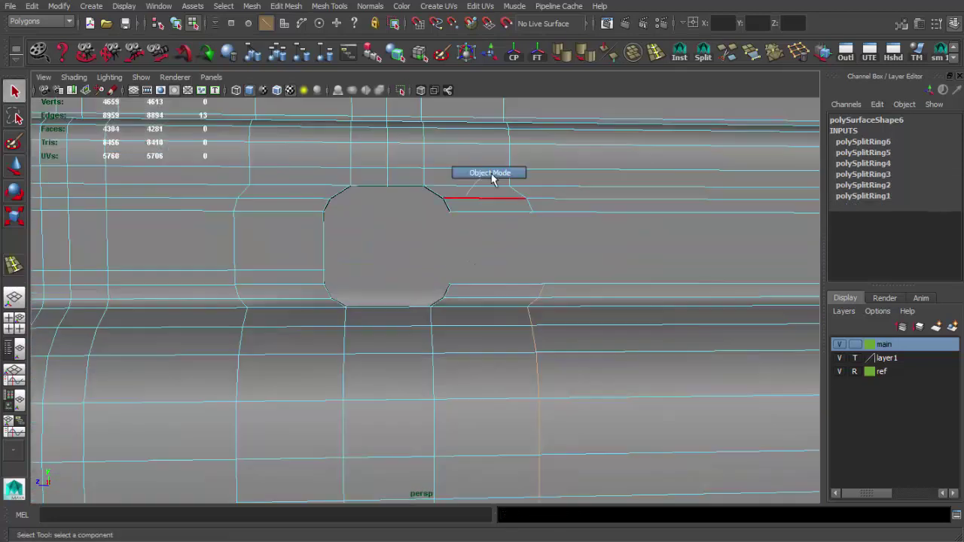
left_click(500, 289)
left_click(399, 89)
scroll(471, 216, "up", 3)
scroll(470, 216, "up", 1)
key("ctrl+s")
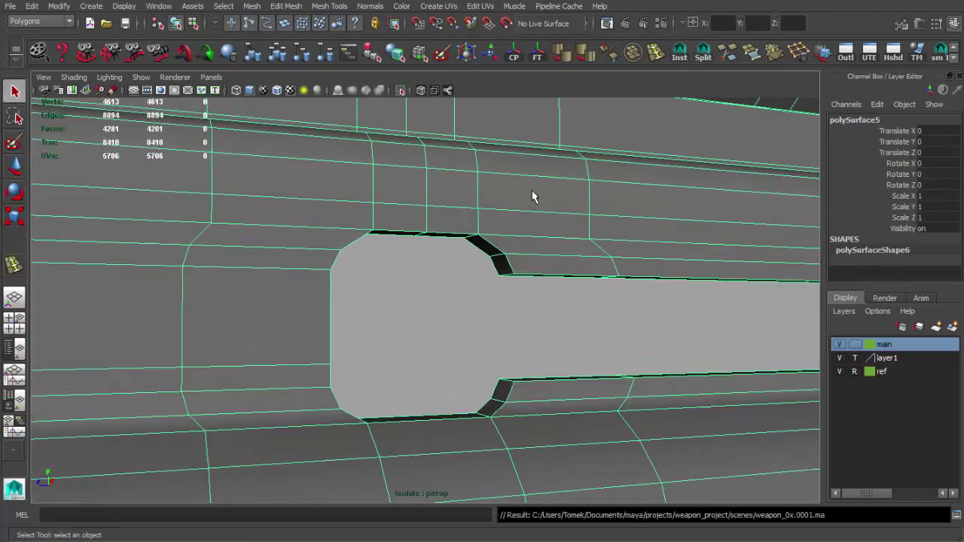
Activate the Split Polygon Tool and frame the notch's upper corners from the front.
left_click(704, 54)
mouse_move(409, 209)
left_mouse_down("alt")
mouse_move(447, 232)
mouse_move(357, 187)
left_mouse_up("alt")
scroll(544, 212, "up", 2)
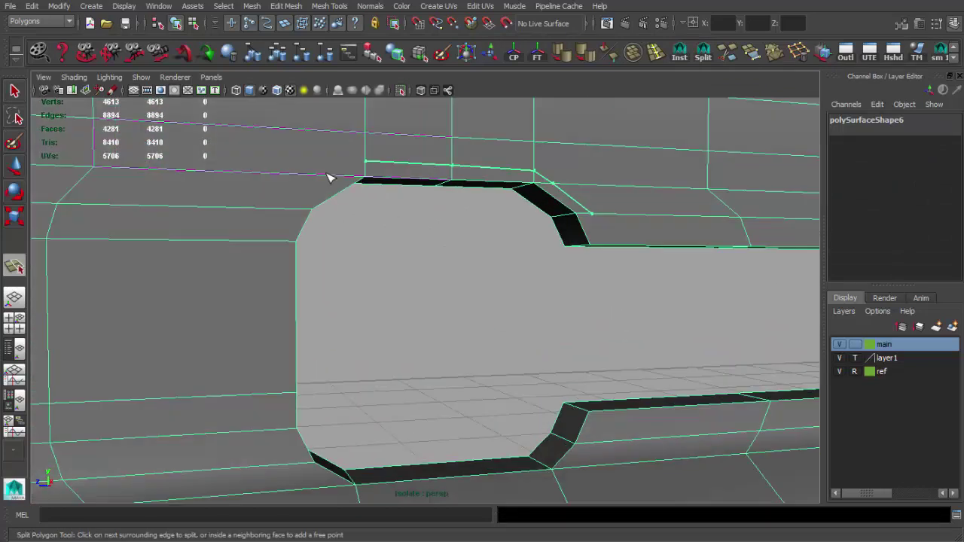
left_click_drag(335, 165, 293, 193, "alt")
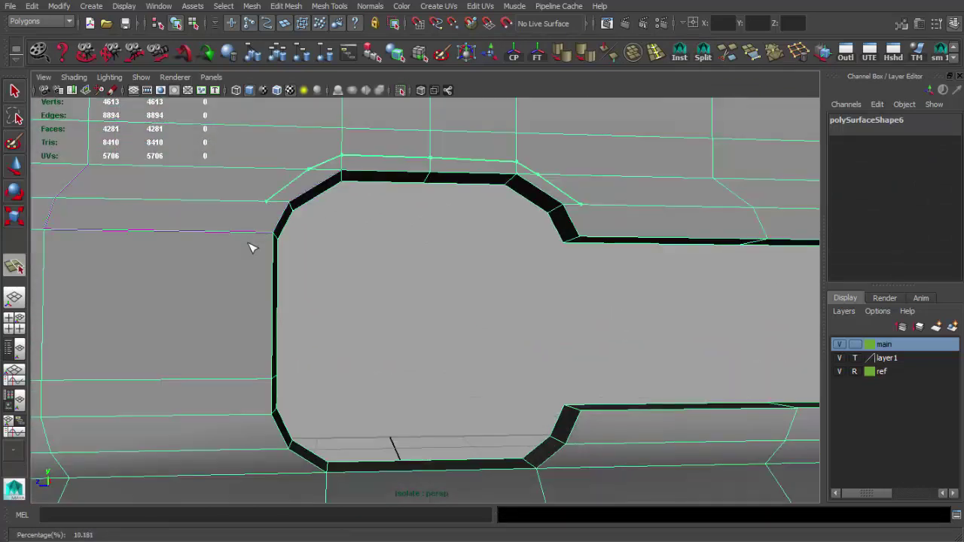
Split a face at the notch corner, then merge the corner vertices to centre and move them into place.
left_click(252, 383)
key("Return")
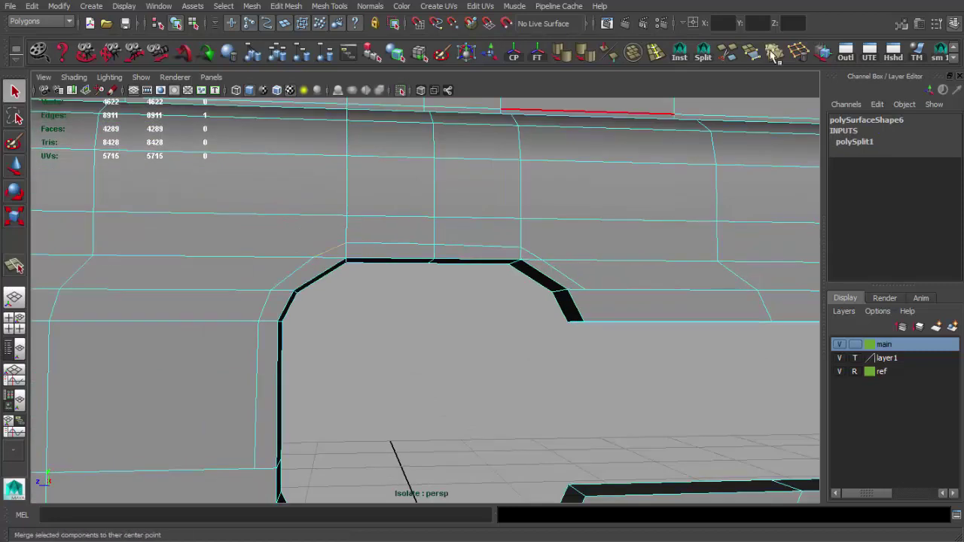
left_click(774, 56)
key("w")
left_click_drag(294, 199, 499, 267, "alt")
scroll(509, 271, "up", 2)
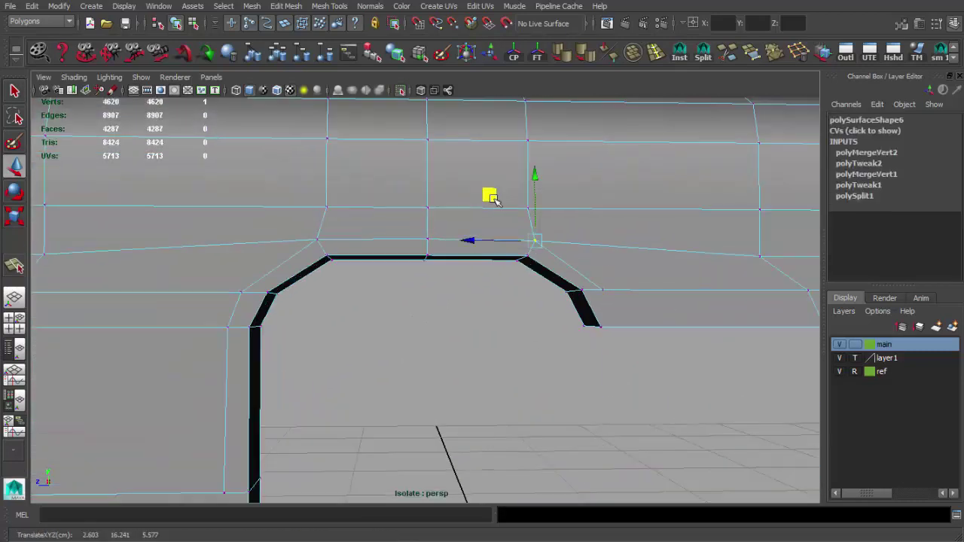
middle_click_drag(490, 194, 301, 260, "alt")
left_click(172, 255)
Draw a polygon split across the faces beside the notch.
left_click_drag(249, 249, 413, 308, "alt")
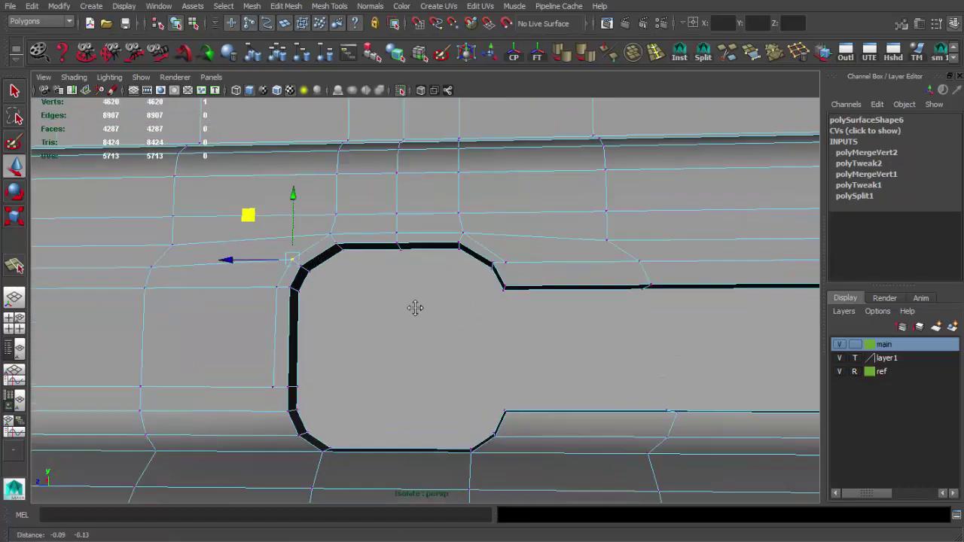
middle_click_drag(413, 308, 312, 338, "alt")
right_click_drag(311, 338, 322, 331, "shift")
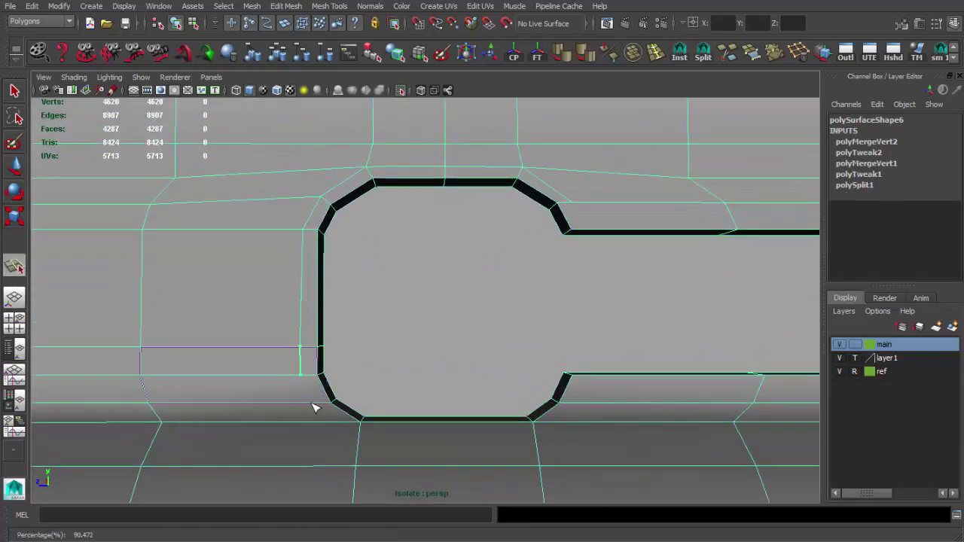
mouse_move(314, 408)
left_mouse_down("alt")
mouse_move(350, 445)
mouse_move(348, 369)
left_mouse_up("alt")
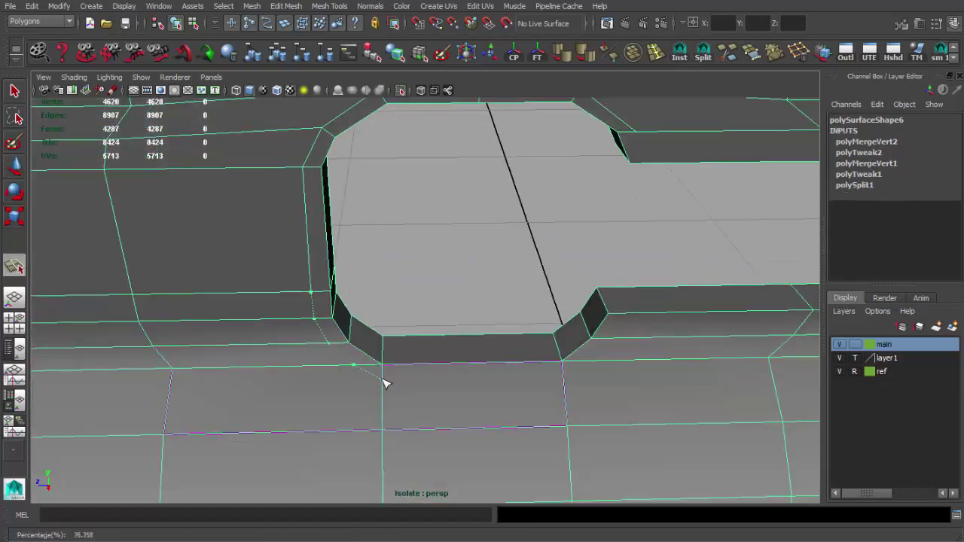
key("Return")
mouse_move(566, 382)
left_mouse_down("alt")
mouse_move(348, 338)
mouse_move(391, 362)
mouse_move(420, 335)
mouse_move(458, 362)
left_mouse_up("alt")
right_click_drag(459, 361, 393, 295, "alt")
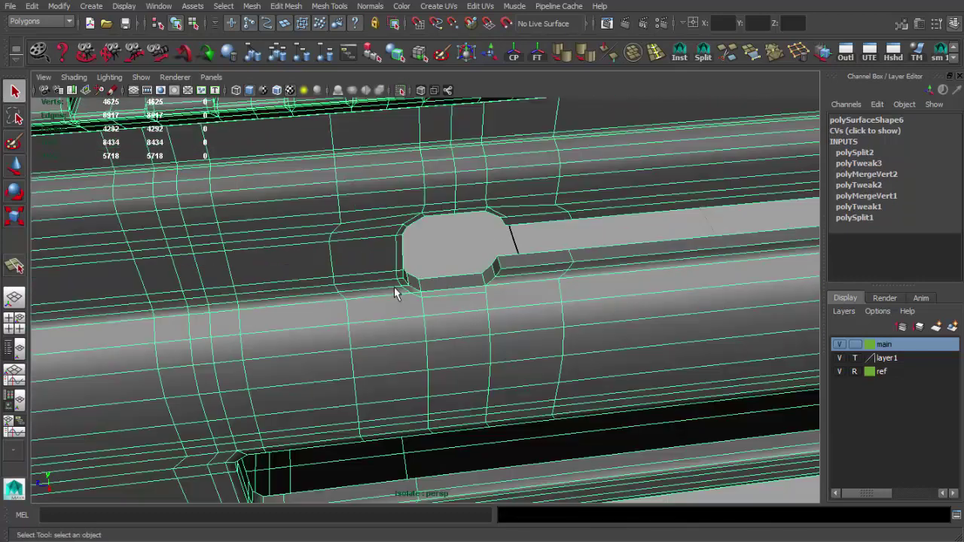
left_click_drag(394, 295, 368, 262, "alt")
mouse_move(368, 263)
right_mouse_down("alt")
mouse_move(575, 360)
mouse_move(540, 342)
right_mouse_up("alt")
mouse_move(540, 342)
left_mouse_down("alt")
mouse_move(454, 327)
mouse_move(559, 183)
mouse_move(527, 199)
mouse_move(538, 226)
mouse_move(549, 191)
left_mouse_up("alt")
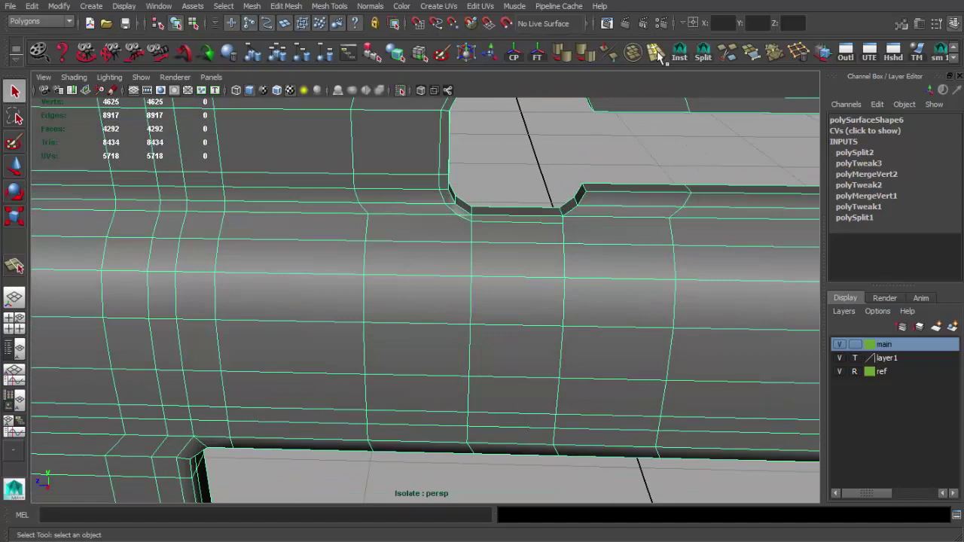
Insert an edge loop below the notch and split the face beneath it across the corner.
left_click(656, 53)
left_click(455, 280)
scroll(479, 243, "up", 2)
right_click_drag(451, 275, 474, 219, "shift")
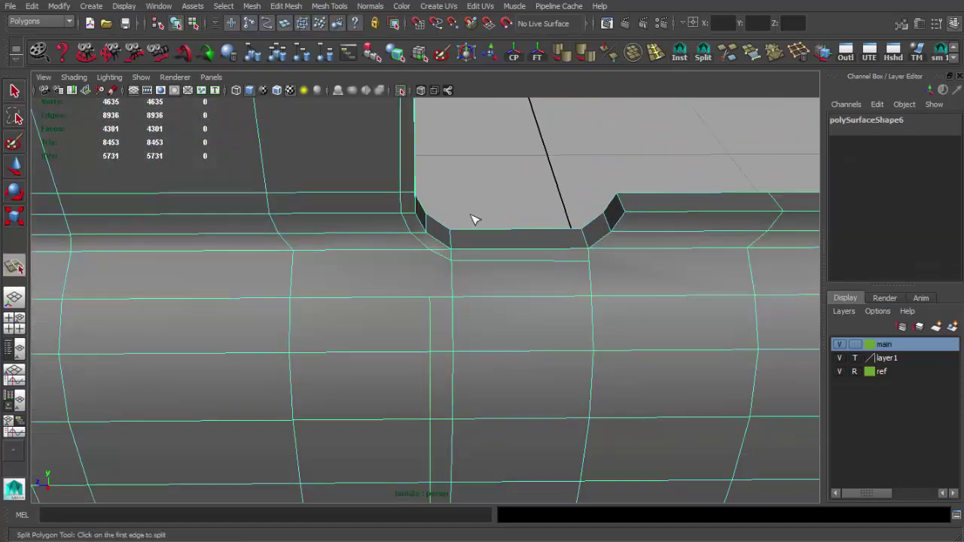
key("Return")
mouse_move(424, 299)
left_mouse_down("alt")
mouse_move(409, 269)
mouse_move(464, 329)
mouse_move(461, 304)
left_mouse_up("alt")
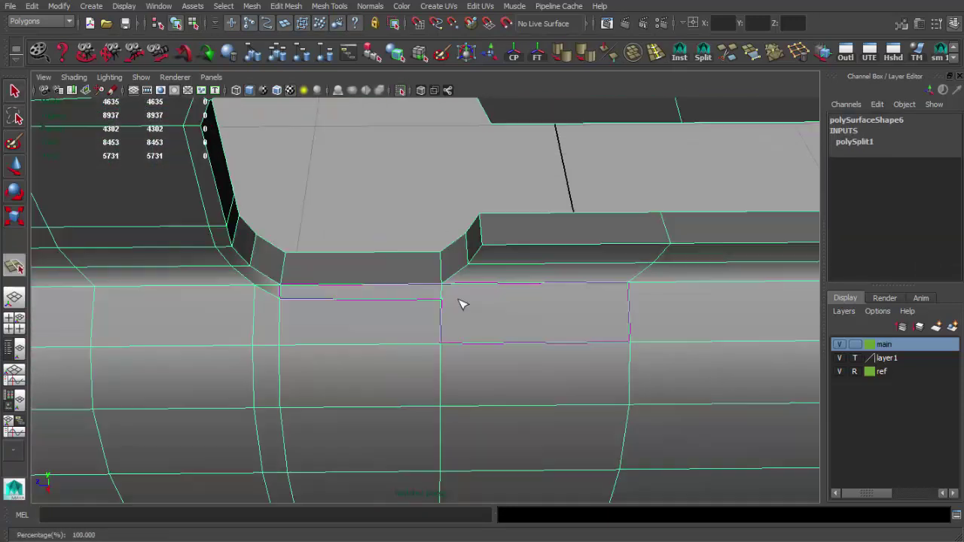
left_click_drag(495, 221, 487, 217, "alt")
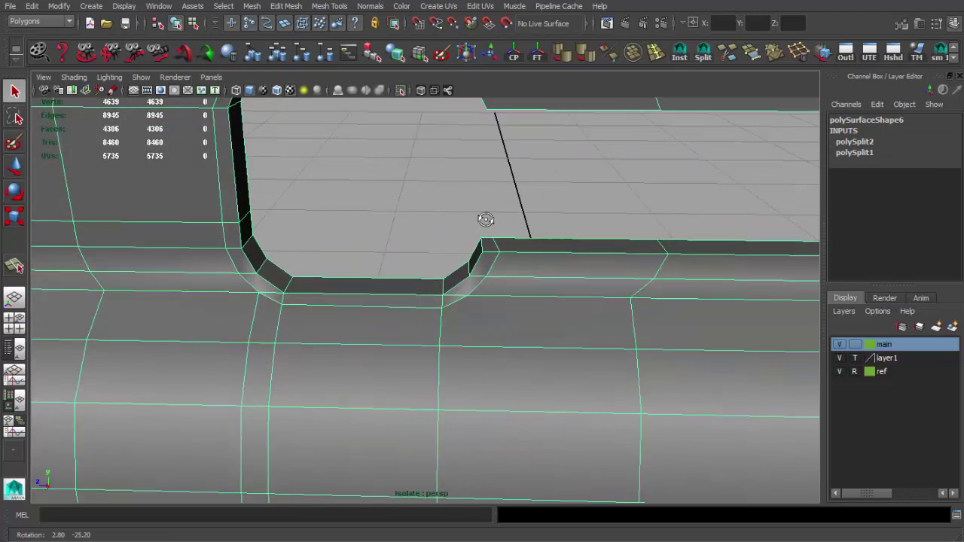
key("Return")
Check the new cuts in object mode and reselect the receiver mesh.
key("w")
left_click_drag(533, 248, 473, 315, "alt")
scroll(474, 316, "down", 2)
key("F8")
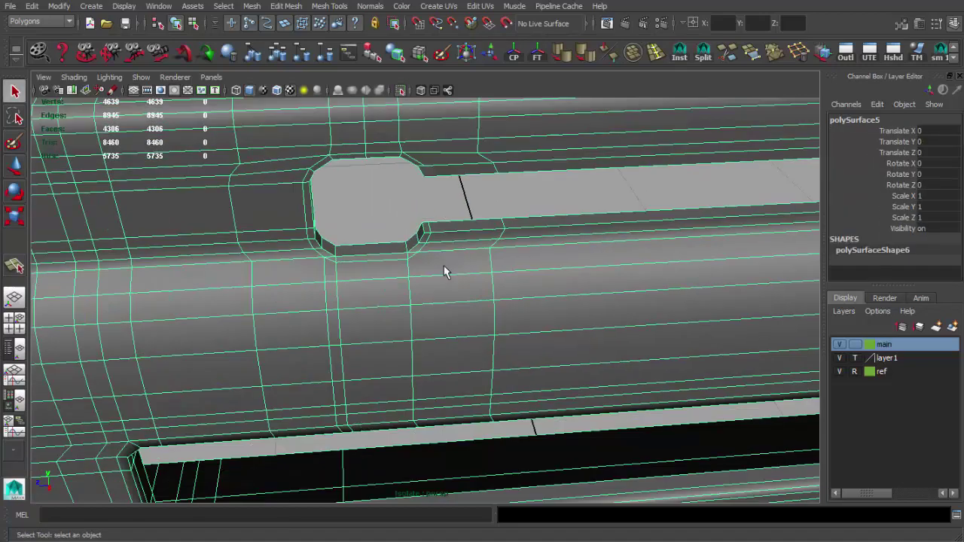
right_click_drag(450, 327, 423, 307, "shift")
left_click(424, 307)
scroll(489, 223, "up", 2)
key("q")
right_click_drag(488, 222, 437, 260, "shift")
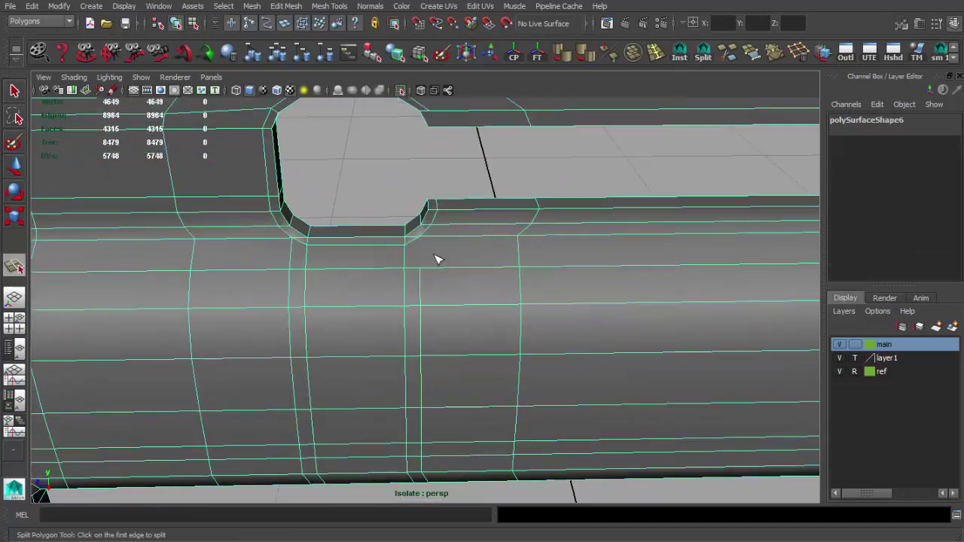
key("q")
left_click_drag(402, 230, 501, 327, "alt")
left_click(417, 248)
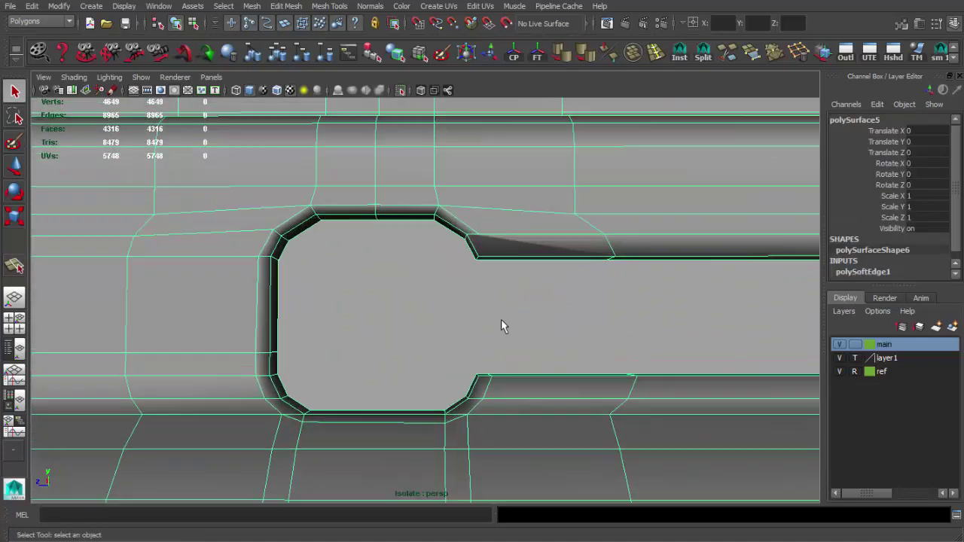
Pick the notch corner vertex and add a polygon split beside the notch corner.
scroll(444, 256, "up", 2)
key("F9")
left_click(581, 263)
key("w")
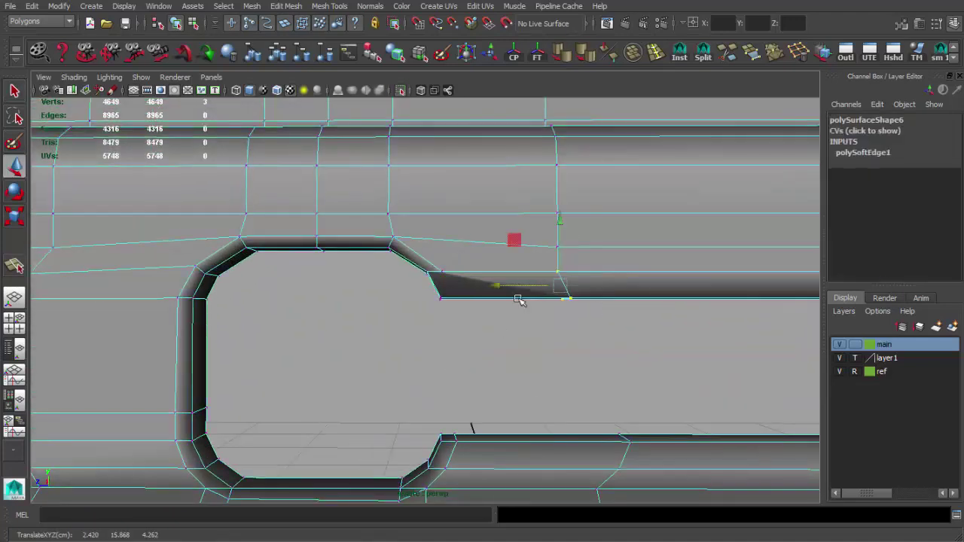
mouse_move(495, 298)
left_mouse_down("alt")
mouse_move(486, 339)
mouse_move(376, 286)
mouse_move(392, 316)
left_mouse_up("alt")
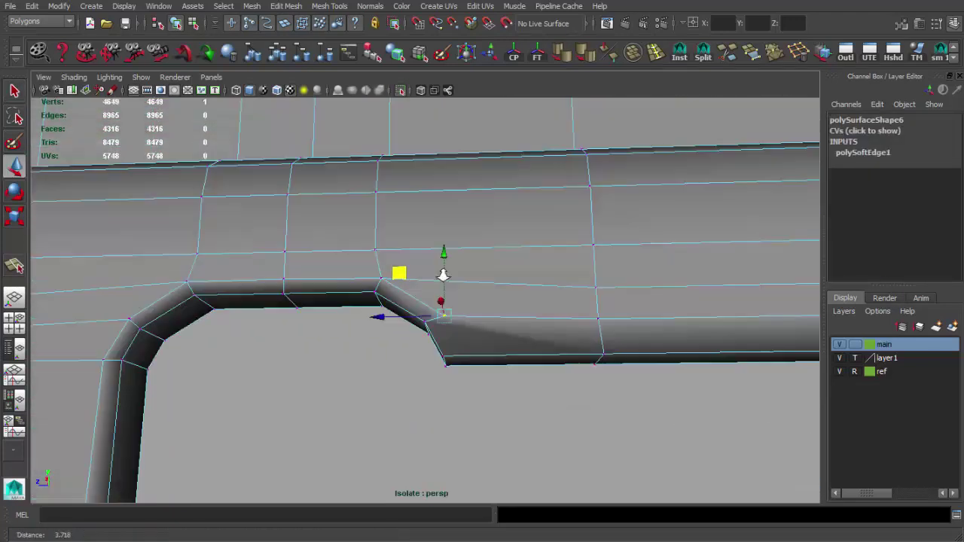
left_click(705, 60)
left_click(459, 374)
key("Return")
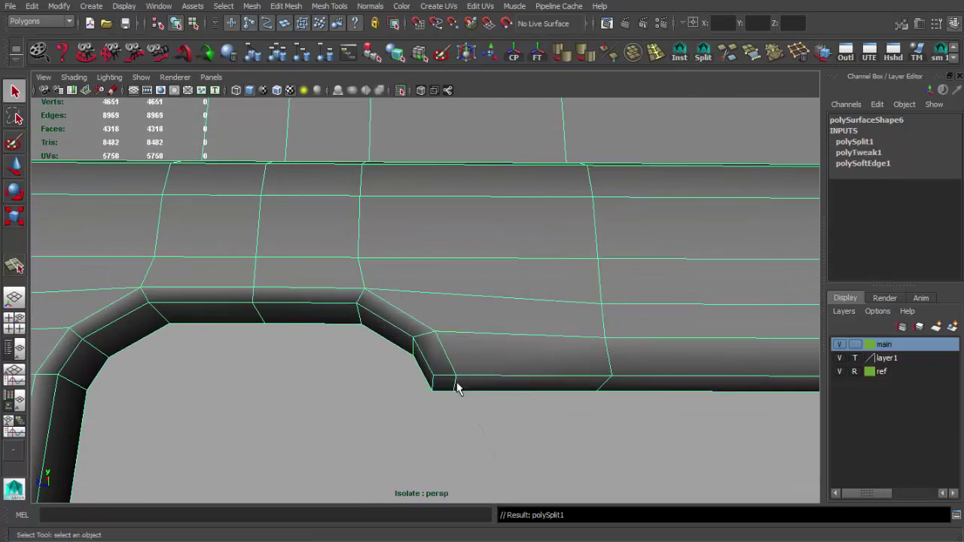
Slide the vertical edge loop beside the slot left, closer to the slot.
left_click_drag(456, 387, 409, 323, "alt")
middle_click_drag(409, 323, 433, 344, "alt")
mouse_move(433, 344)
left_mouse_down("alt")
mouse_move(426, 387)
mouse_move(441, 382)
left_mouse_up("alt")
right_click_drag(441, 383, 452, 259, "alt")
key("F9")
key("w")
key("F10")
double_click(444, 197)
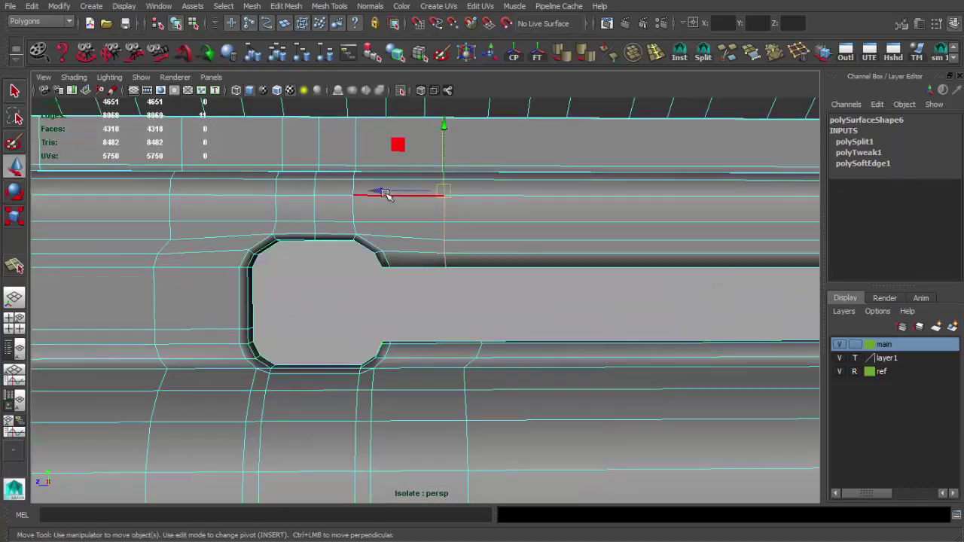
left_click_drag(439, 191, 368, 191)
right_click_drag(462, 377, 401, 335, "alt")
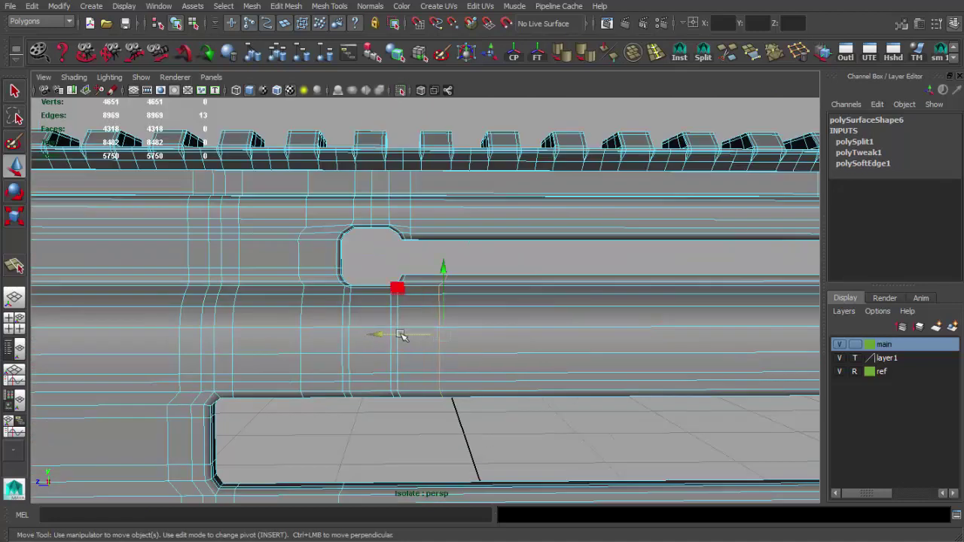
mouse_move(342, 295)
left_mouse_down("alt")
mouse_move(343, 306)
mouse_move(413, 338)
left_mouse_up("alt")
Pick the slot's corner vertices, then trial-smooth the whole mesh to preview the slot.
key("q")
left_click(445, 316)
left_click(433, 286)
key("w")
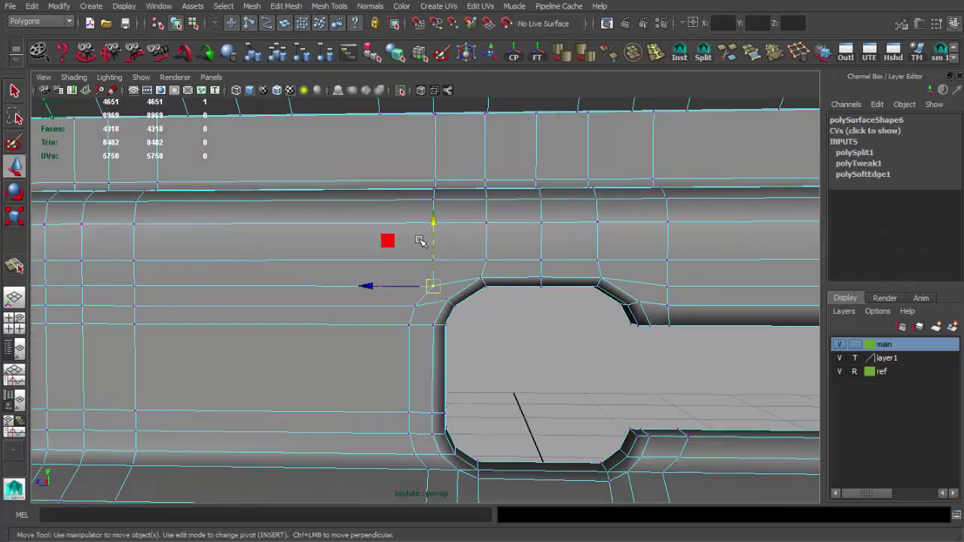
key("F8")
key("q")
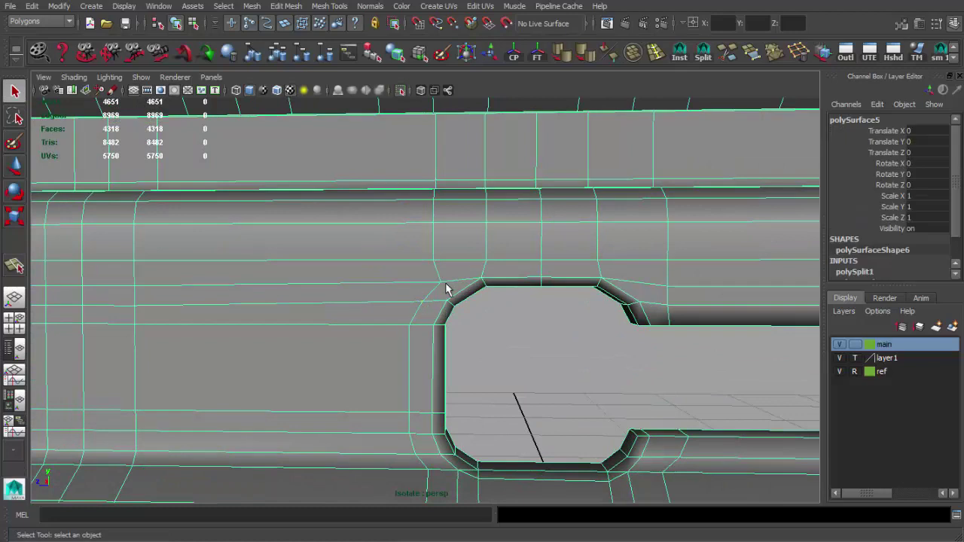
left_click_drag(414, 308, 400, 321, "alt")
right_click_drag(399, 322, 363, 349, "shift")
mouse_move(467, 338)
left_mouse_down("alt")
mouse_move(512, 372)
mouse_move(336, 268)
left_mouse_up("alt")
mouse_move(336, 269)
right_mouse_down("alt")
mouse_move(576, 377)
mouse_move(482, 372)
right_mouse_up("alt")
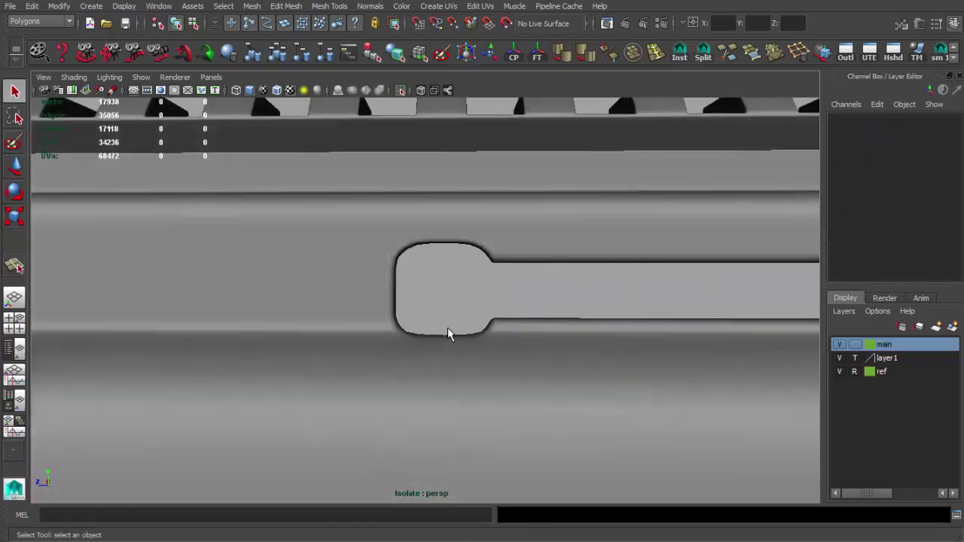
Pull the slot's upper corner vertices up and left to tighten the notch.
left_click(409, 281)
scroll(409, 281, "up", 3)
key("w")
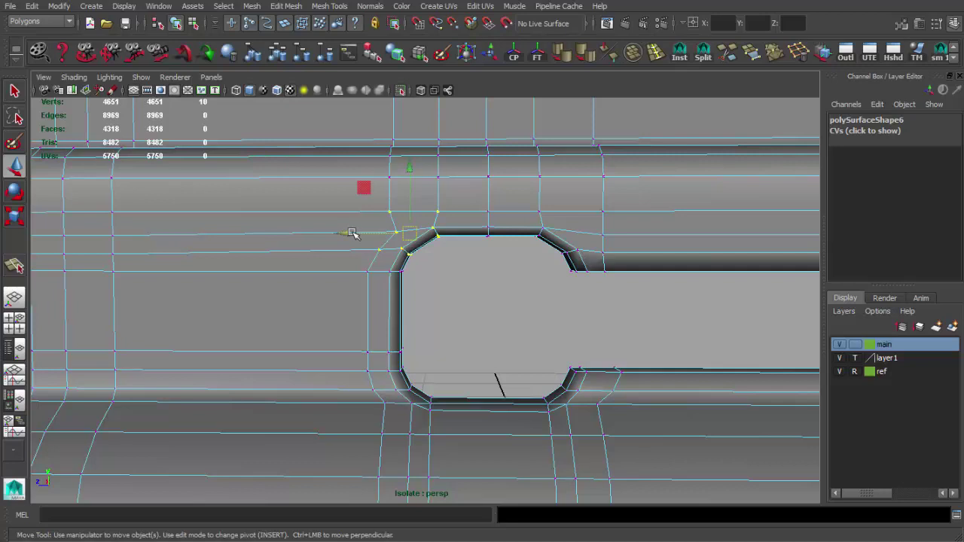
middle_click_drag(351, 230, 347, 233)
left_click_drag(350, 198, 352, 199)
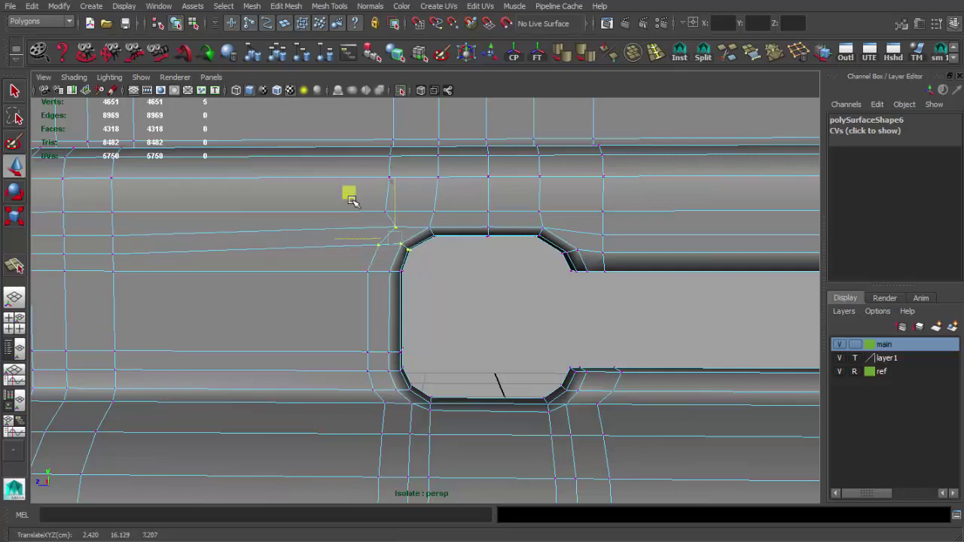
middle_click_drag(445, 282, 343, 309, "alt")
left_click(467, 277)
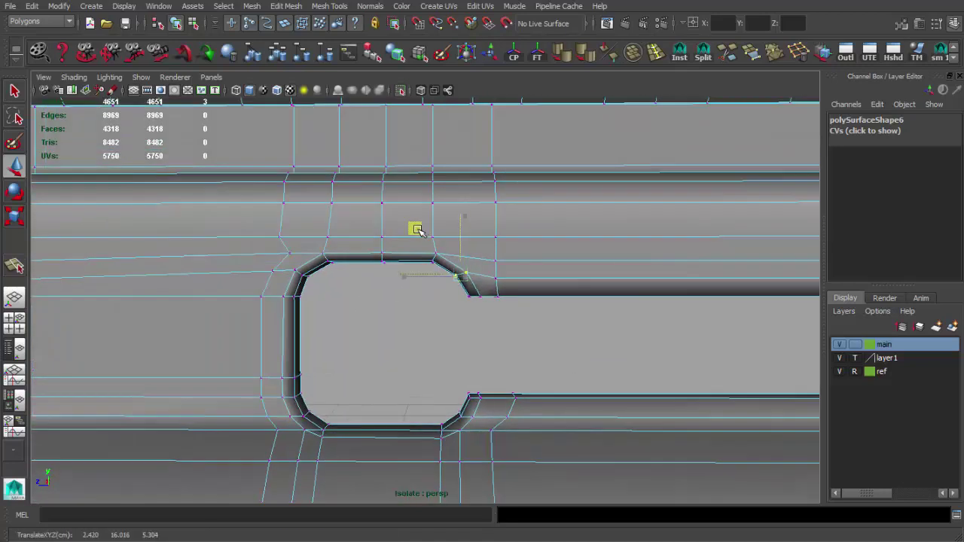
left_click_drag(433, 243, 319, 264, "alt")
key("r")
key("w")
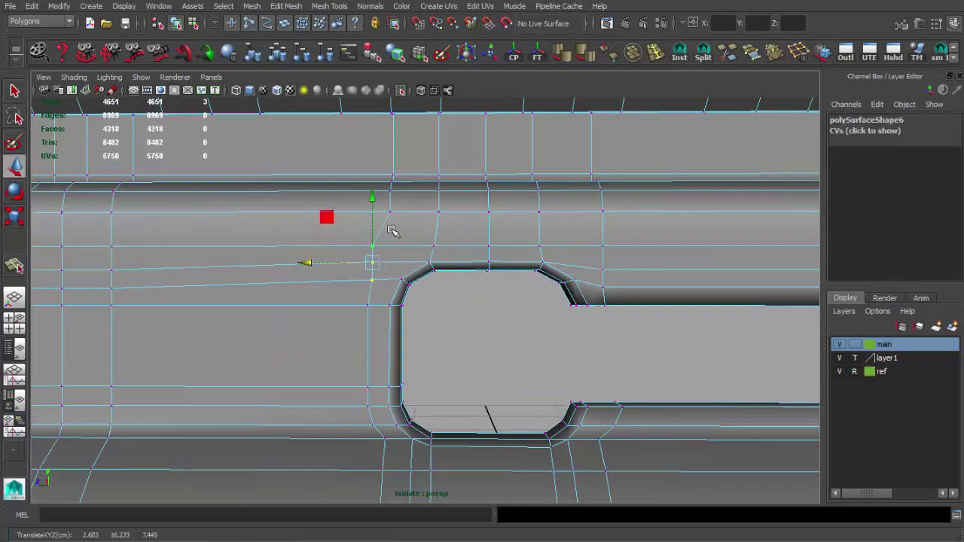
key("q")
left_click(389, 212)
key("w")
Preview the smoothed slot, then undo the smoothing.
key("F8")
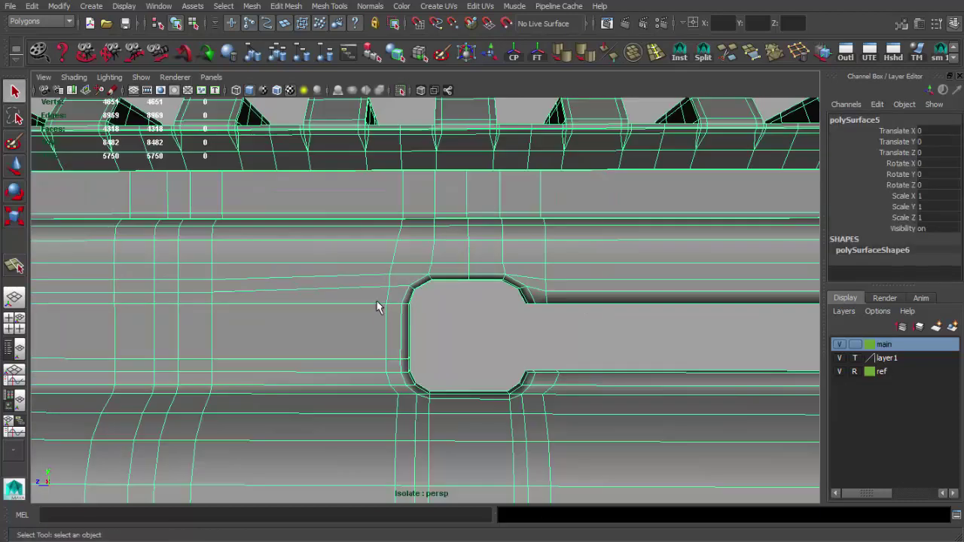
right_click_drag(379, 329, 458, 330, "shift")
scroll(458, 330, "down", 3)
scroll(371, 301, "down", 3)
scroll(372, 301, "up", 5)
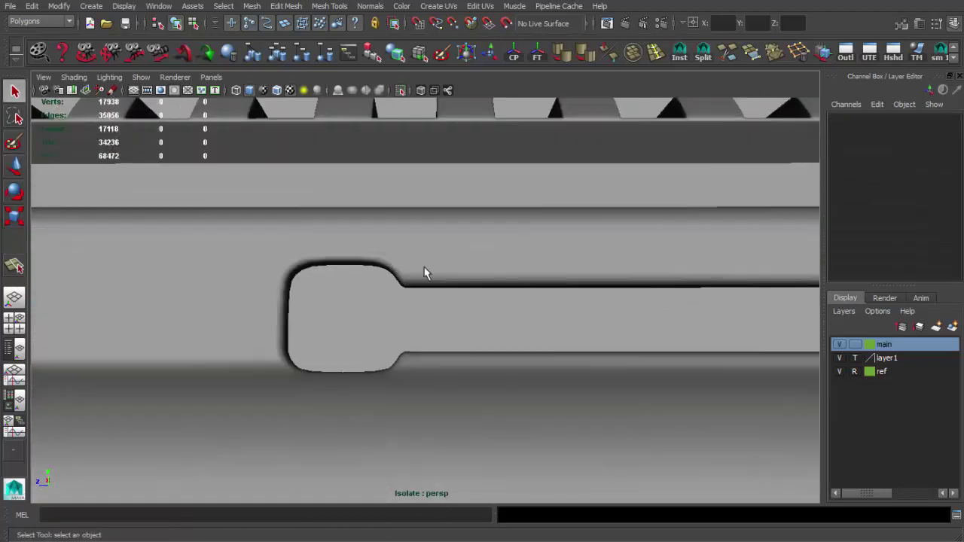
key("ctrl+z")
scroll(460, 329, "up", 3)
mouse_move(460, 329)
left_mouse_down("alt")
mouse_move(486, 261)
mouse_move(426, 262)
left_mouse_up("alt")
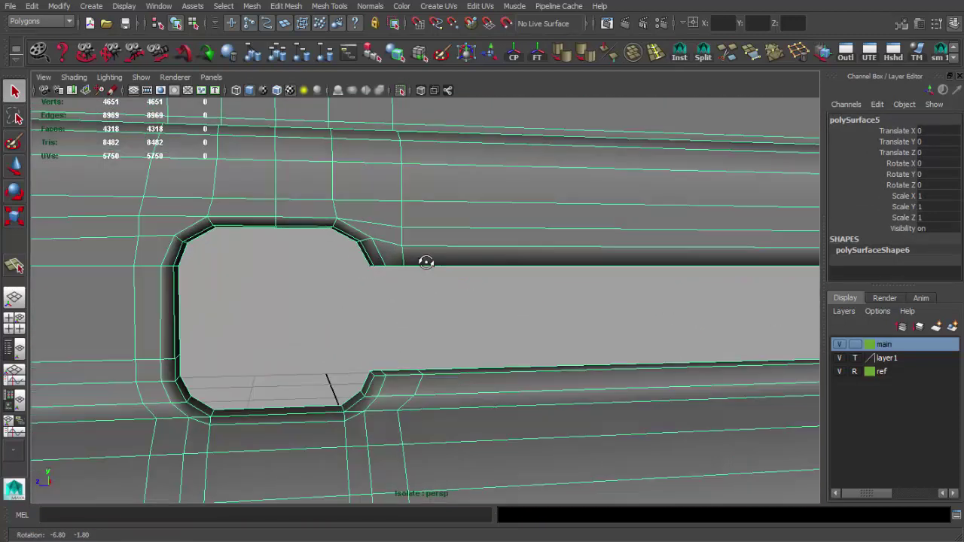
scroll(434, 267, "down", 5)
scroll(305, 245, "down", 5)
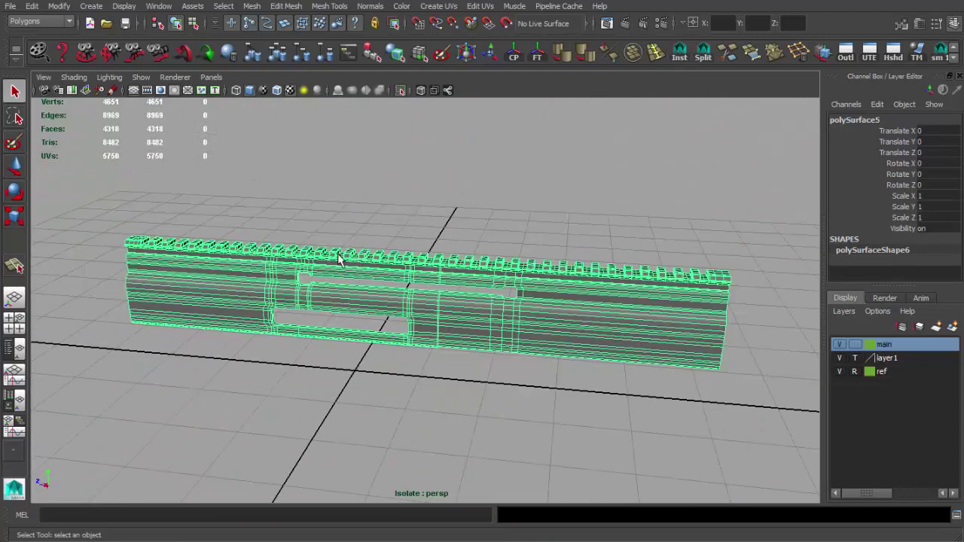
Add a supporting edge loop beside the upper slot's rounded notch with the Insert Edge Loop Tool.
left_click_drag(305, 245, 338, 238, "alt")
scroll(527, 286, "up", 3)
scroll(477, 349, "up", 5)
scroll(507, 340, "up", 2)
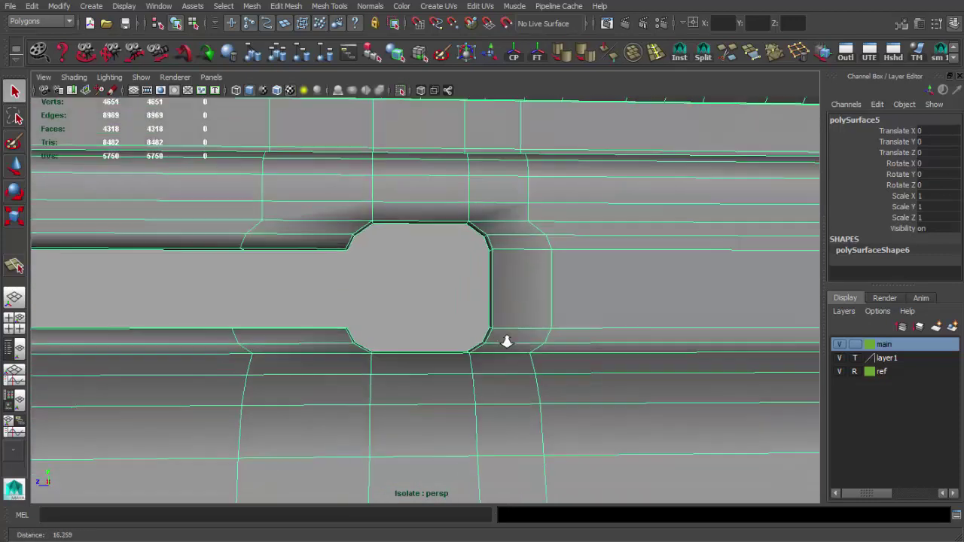
scroll(314, 272, "up", 1)
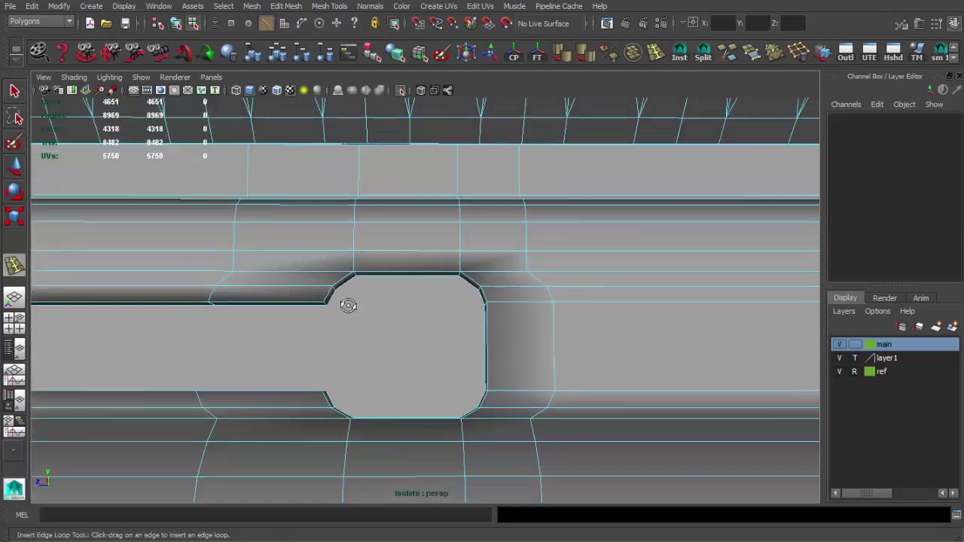
left_click(679, 52)
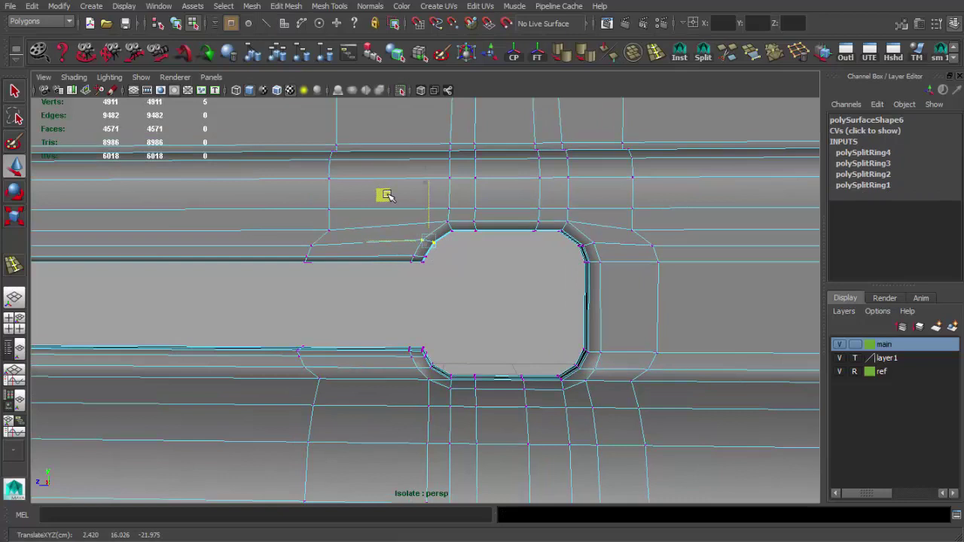
middle_click_drag(452, 260, 544, 256, "alt")
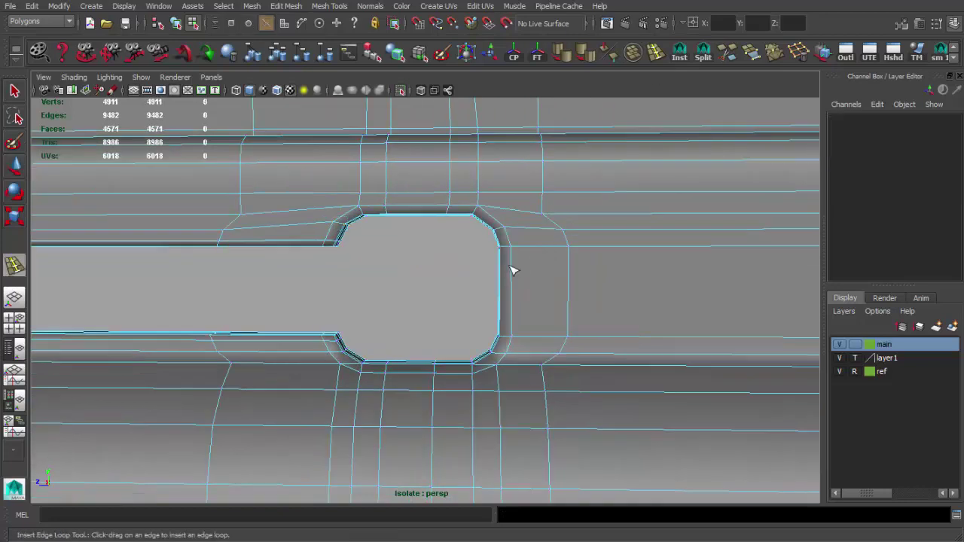
left_click(512, 311)
scroll(400, 286, "down", 2)
key("q")
Smooth the receiver mesh and inspect the smoothed slot edges.
middle_click_drag(245, 308, 374, 277, "alt")
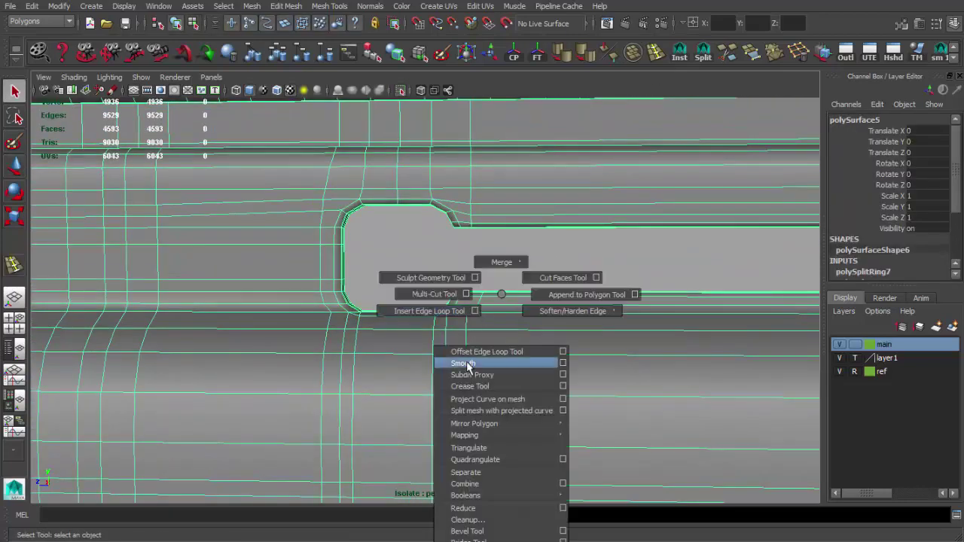
right_click_drag(501, 293, 467, 365, "shift")
middle_click_drag(522, 278, 326, 248, "alt")
scroll(327, 280, "up", 2)
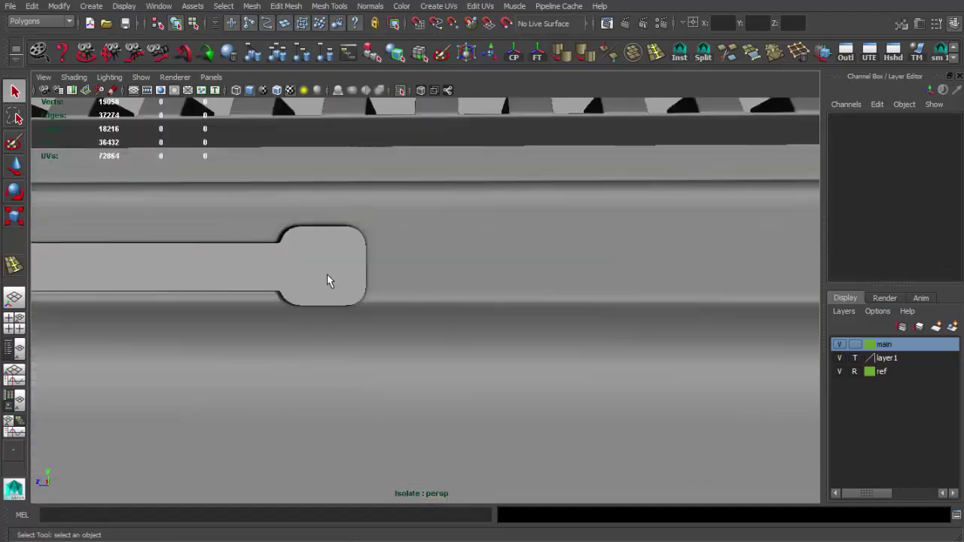
scroll(327, 280, "down", 3)
mouse_move(369, 276)
left_mouse_down("alt")
mouse_move(465, 311)
mouse_move(372, 327)
mouse_move(514, 338)
left_mouse_up("alt")
Show the reference image again, compare the smoothed slot against it, then undo the smoothing.
left_click(401, 90)
left_click_drag(401, 196, 338, 216, "alt")
scroll(263, 222, "down", 2)
mouse_move(263, 223)
left_mouse_down("alt")
mouse_move(359, 232)
mouse_move(204, 206)
mouse_move(378, 277)
left_mouse_up("alt")
scroll(360, 232, "down", 2)
scroll(624, 323, "up", 3)
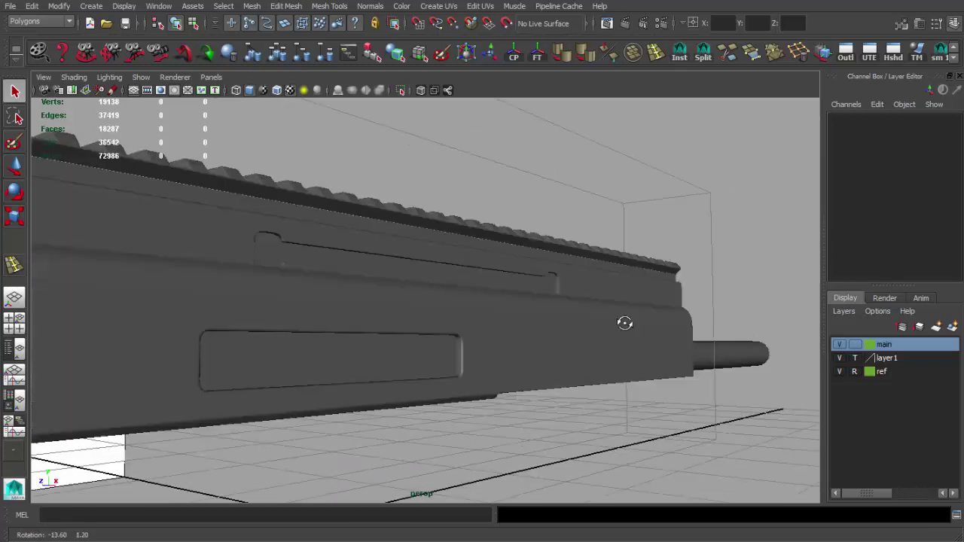
scroll(542, 338, "down", 3)
left_click_drag(542, 338, 502, 323, "alt")
scroll(577, 369, "up", 4)
left_click_drag(577, 369, 528, 336, "alt")
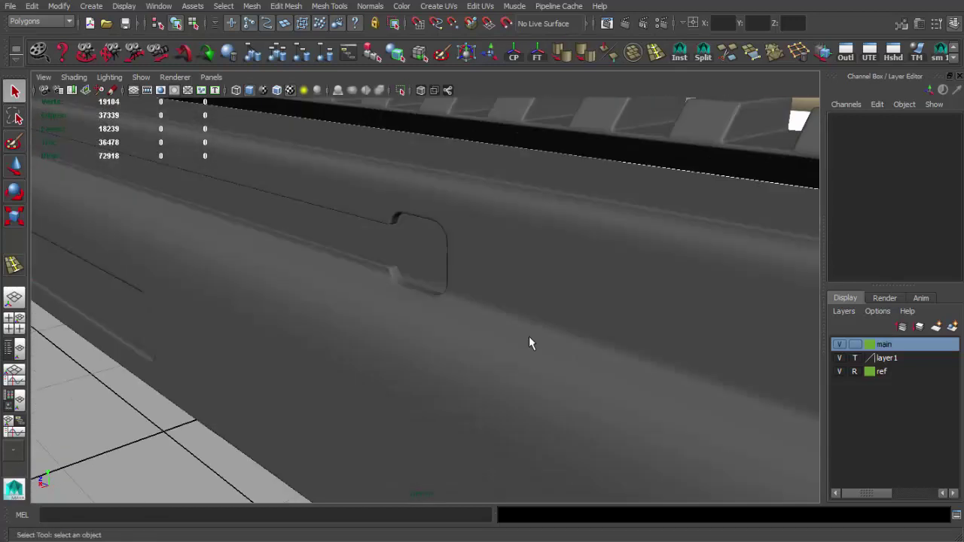
key("ctrl+z")
key("ctrl+z")
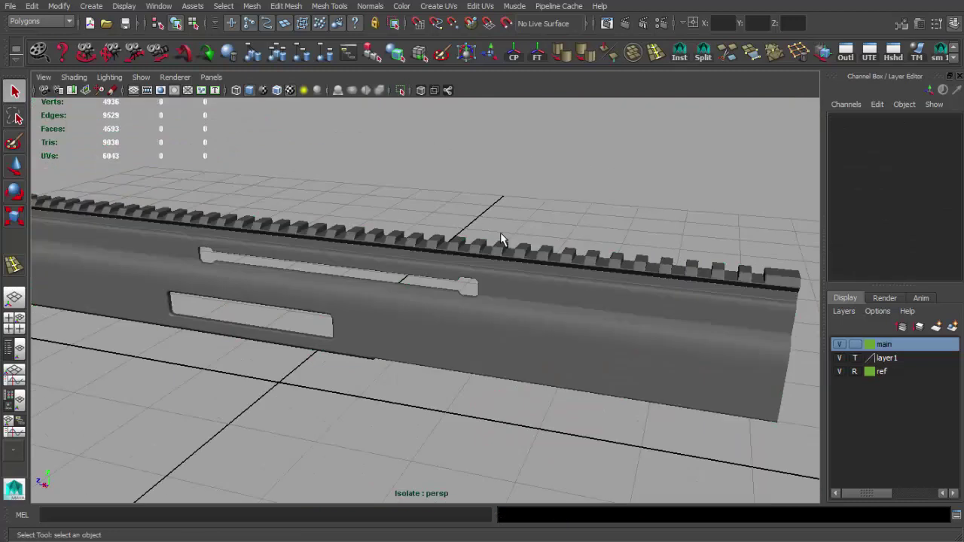